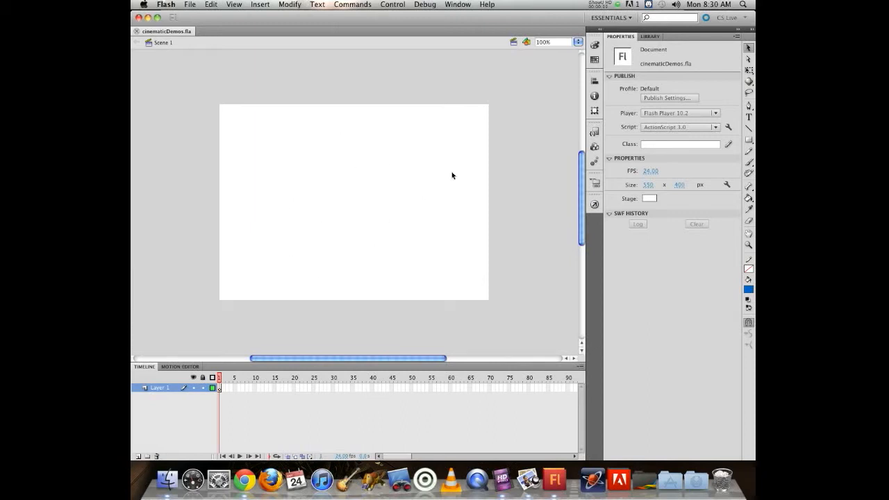
Examine which scenes the document contains in the scene list and the Scene panel, closing the panel again
{"action": "left_click", "coordinate": [513, 42]}
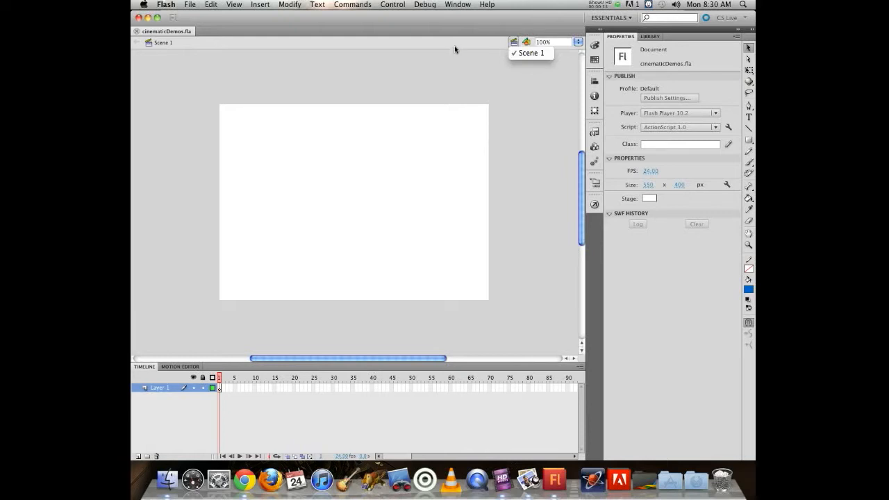
{"action": "left_click", "coordinate": [473, 92]}
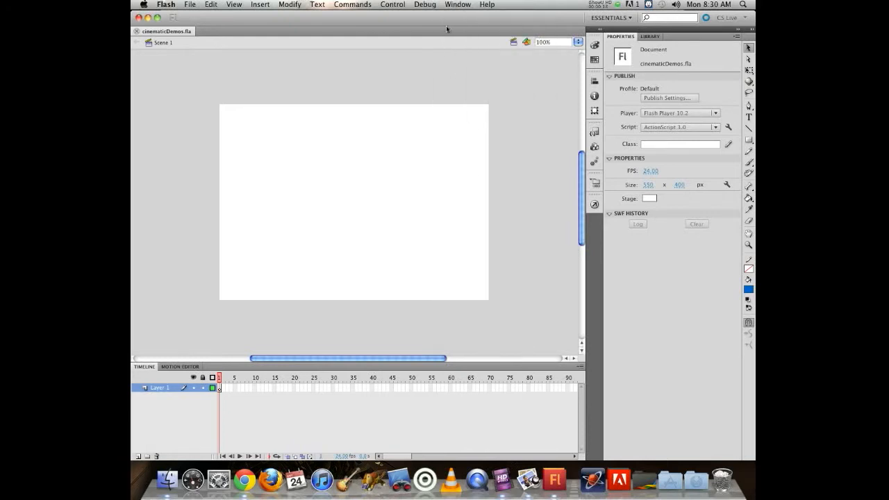
{"action": "left_click", "coordinate": [458, 5]}
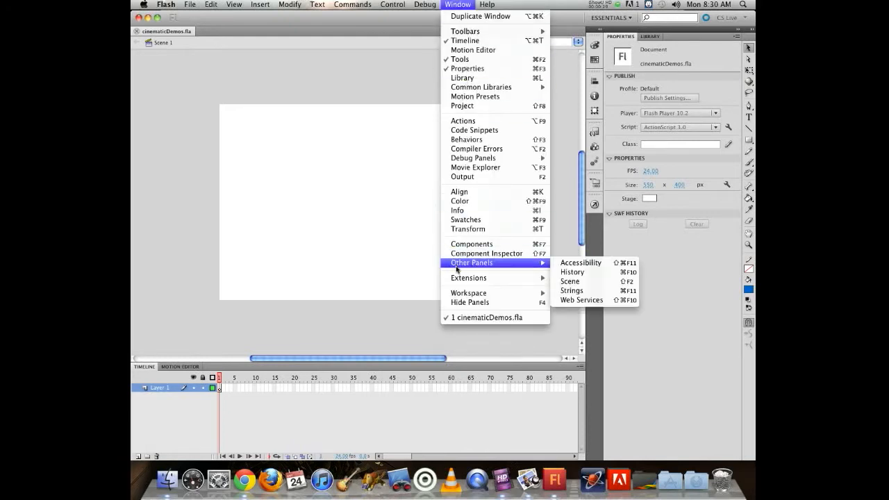
{"action": "mouse_move", "coordinate": [461, 266]}
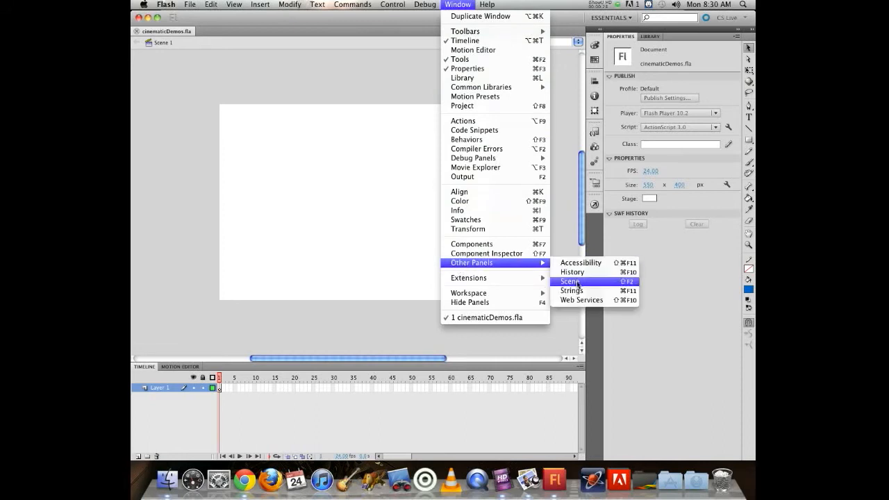
{"action": "left_click", "coordinate": [573, 281]}
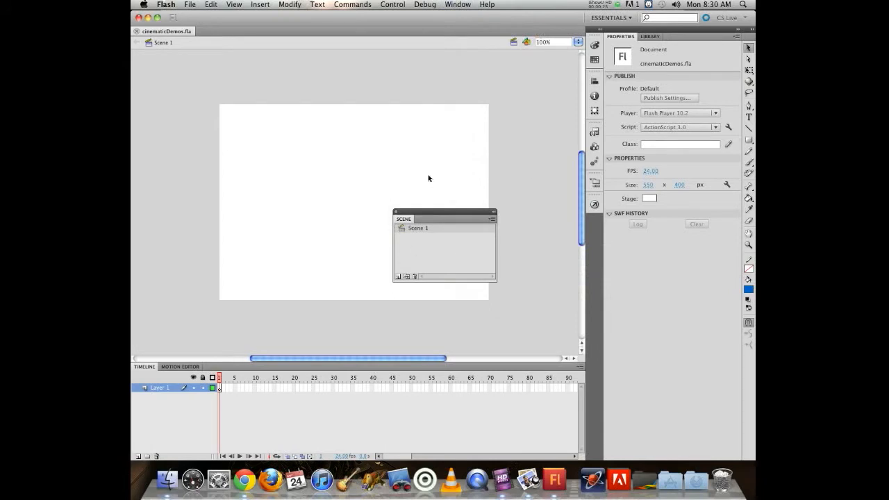
{"action": "left_click_drag", "start_coordinate": [436, 212], "coordinate": [470, 88]}
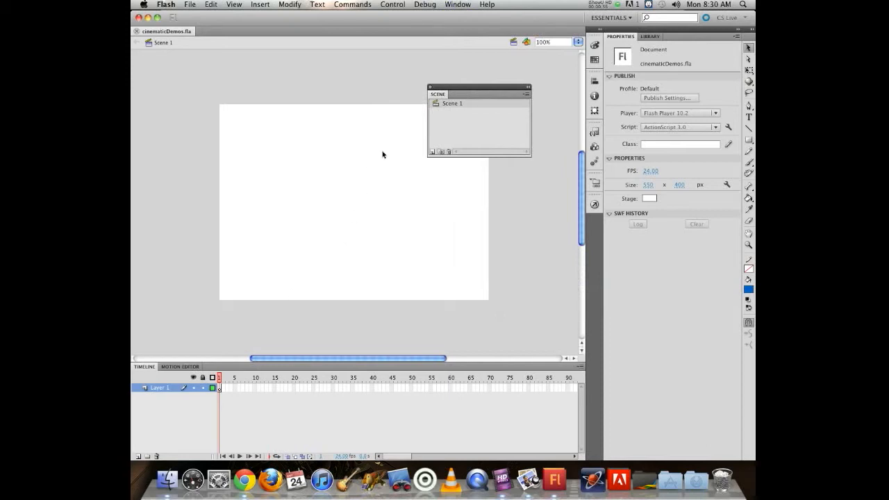
{"action": "left_click", "coordinate": [429, 88]}
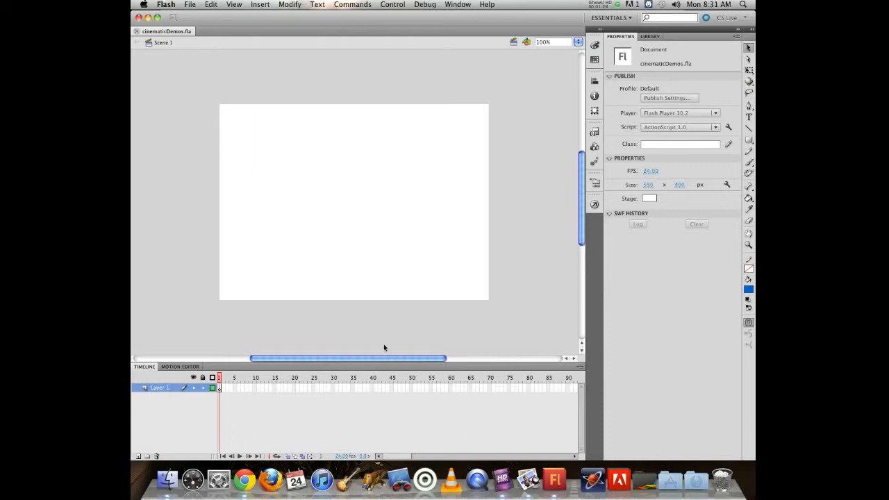
{"action": "left_click", "coordinate": [513, 42]}
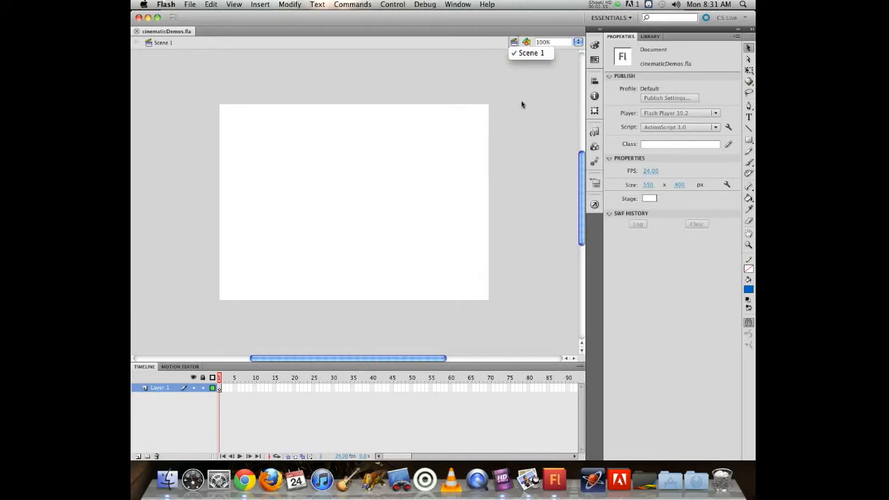
{"action": "left_click", "coordinate": [516, 119]}
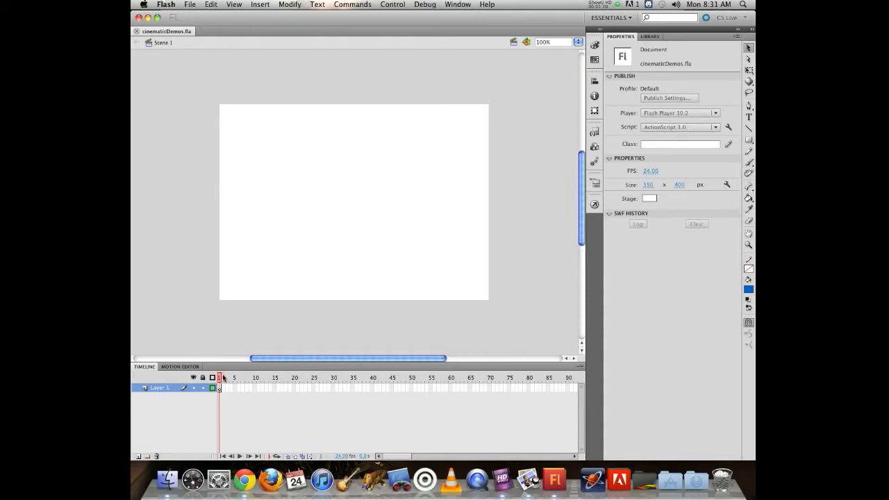
Rename Layer 1 to "sky" and add a new layer above it named "ground"
{"action": "double_click", "coordinate": [157, 388]}
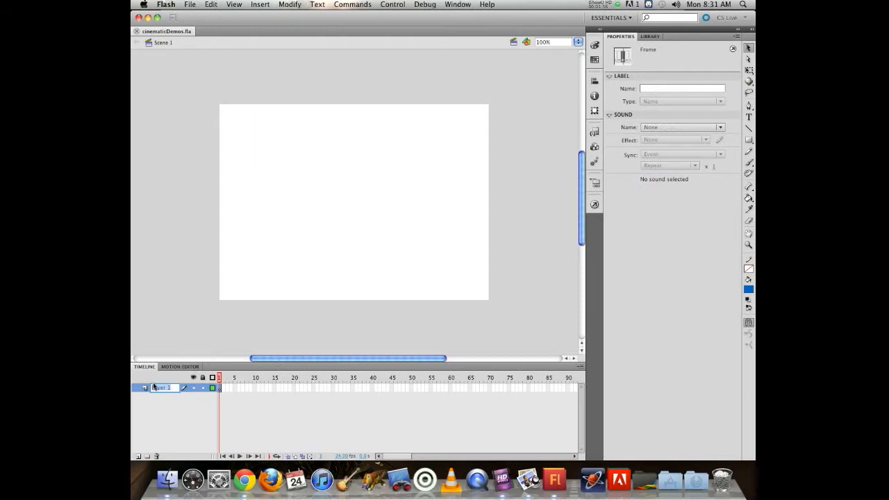
{"action": "type", "text": "sky"}
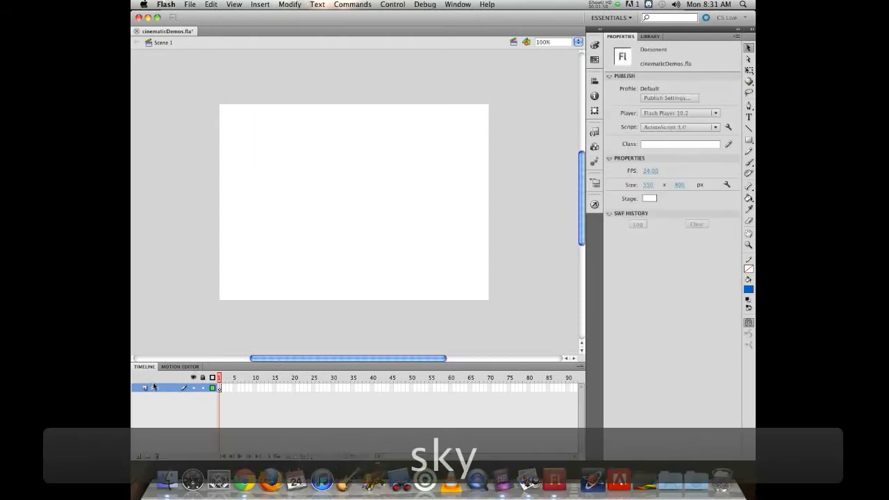
{"action": "left_click", "coordinate": [137, 457]}
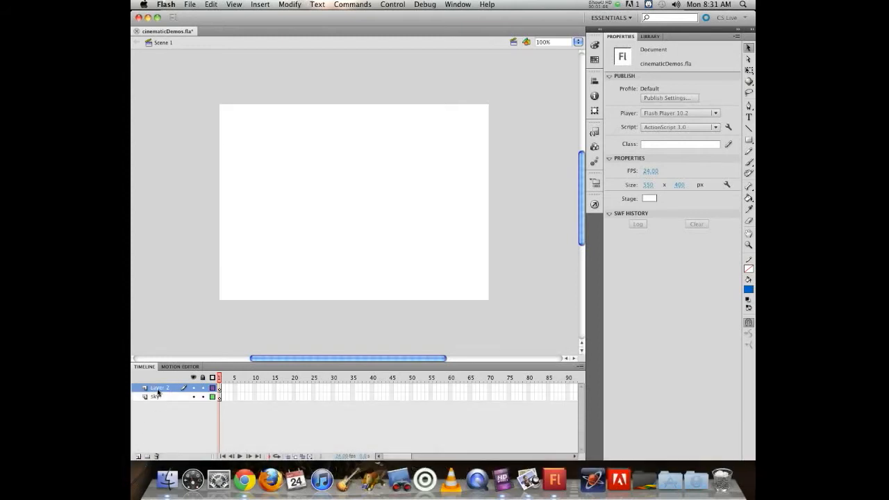
{"action": "double_click", "coordinate": [158, 388]}
{"action": "type", "text": "ground"}
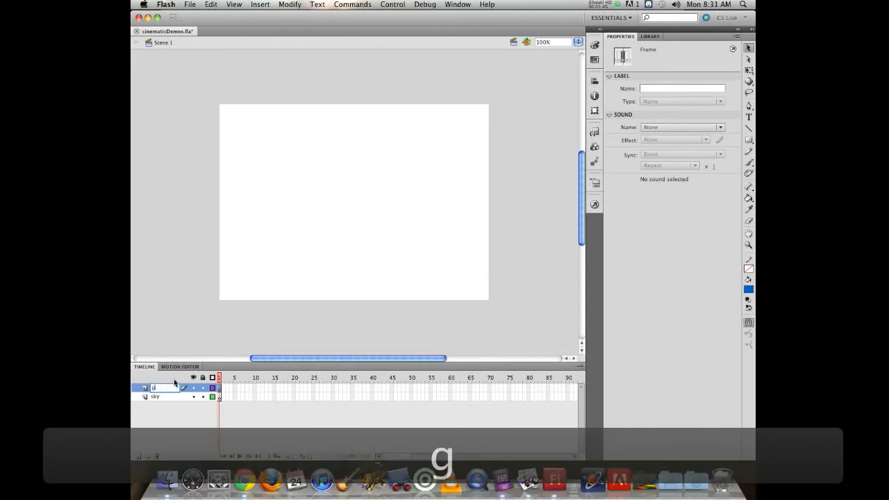
{"action": "key", "text": "Return"}
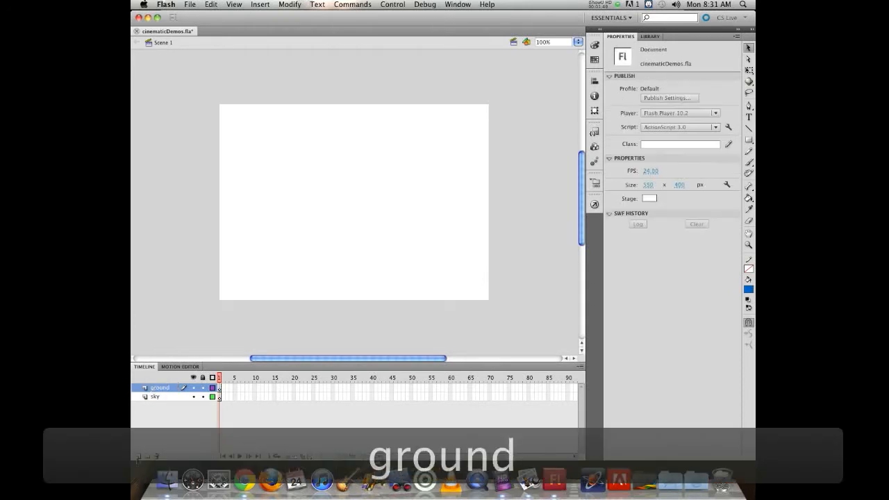
Add another layer above the ground layer and name it "house"
{"action": "left_click", "coordinate": [137, 457]}
{"action": "double_click", "coordinate": [159, 388]}
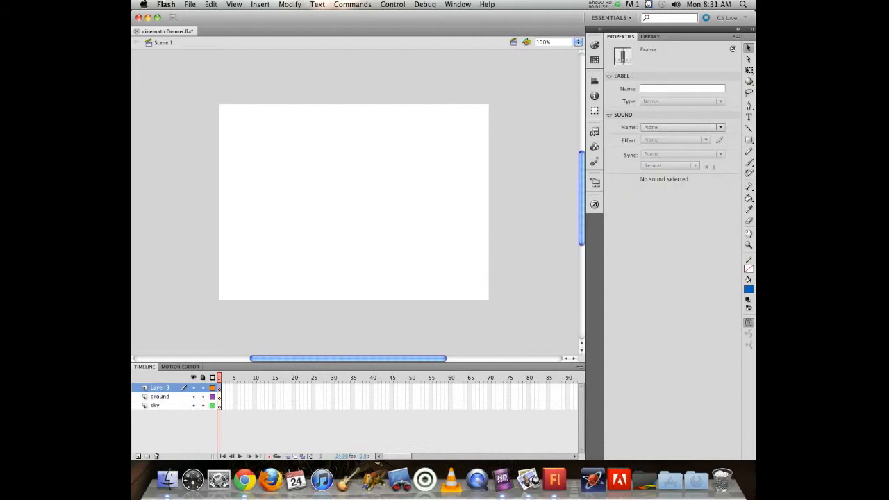
{"action": "double_click", "coordinate": [163, 387]}
{"action": "type", "text": "house"}
{"action": "key", "text": "Return"}
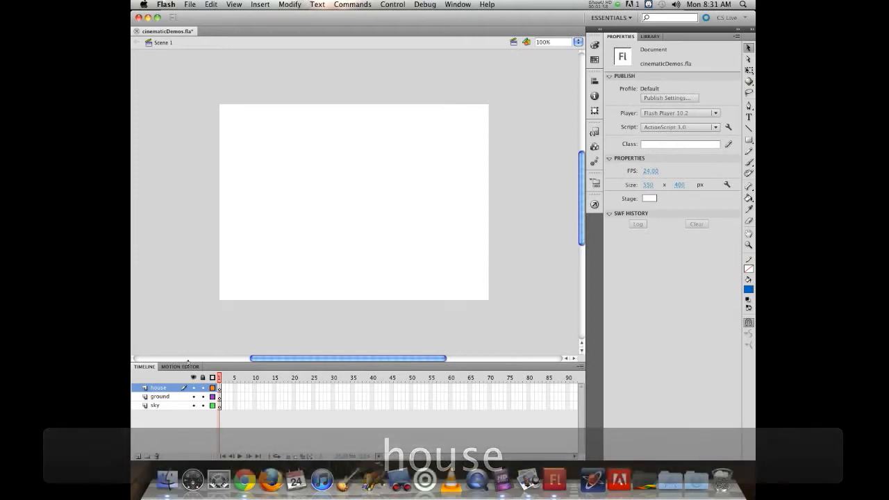
Draw a bright blue rectangle about 597 by 284 px on the sky layer, overhanging the stage's top and sides
{"action": "left_click", "coordinate": [154, 405]}
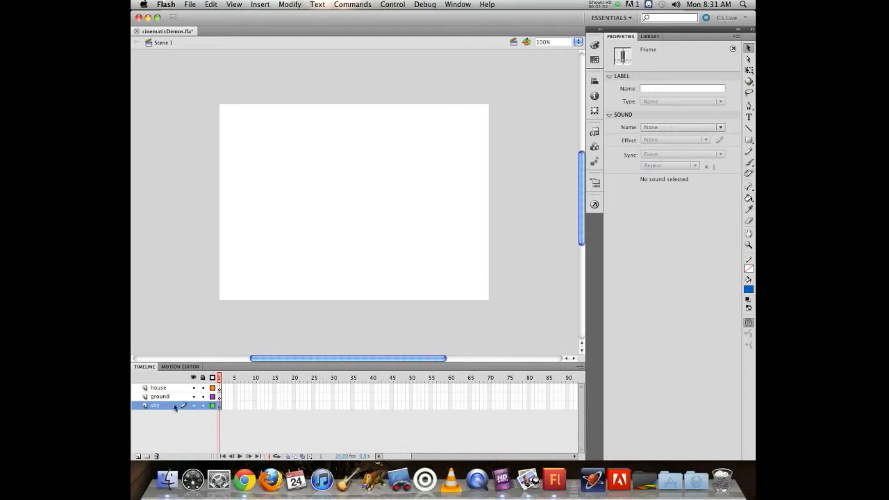
{"action": "left_click", "coordinate": [748, 138]}
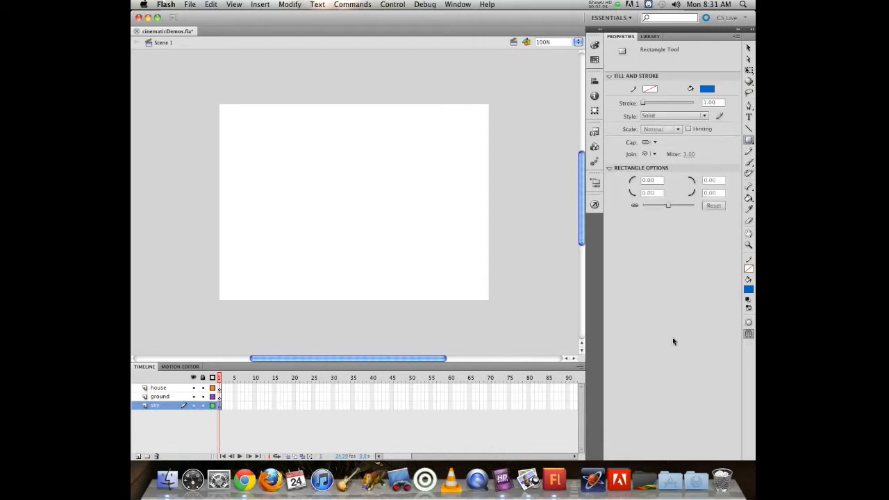
{"action": "left_click", "coordinate": [747, 290]}
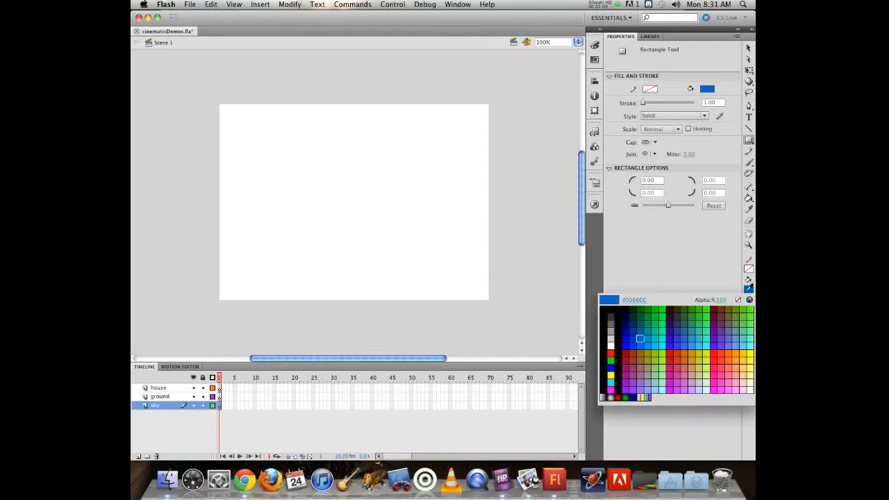
{"action": "left_click", "coordinate": [633, 346]}
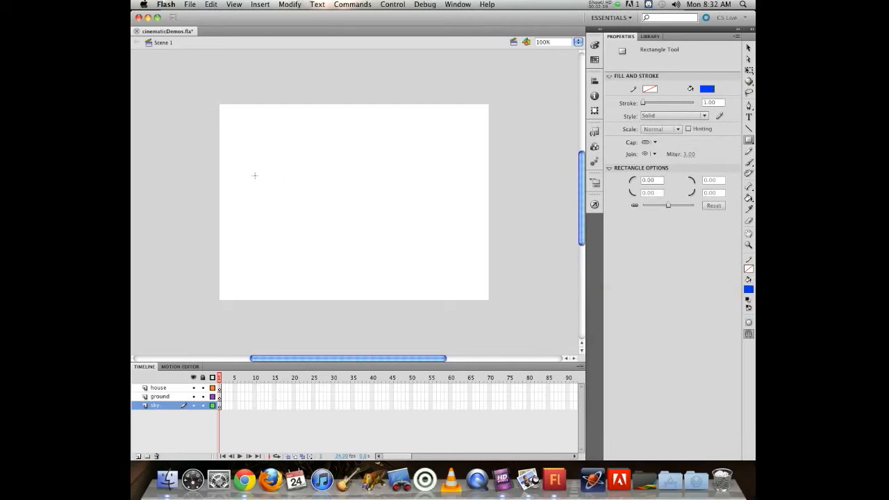
{"action": "left_click_drag", "start_coordinate": [204, 91], "coordinate": [495, 229]}
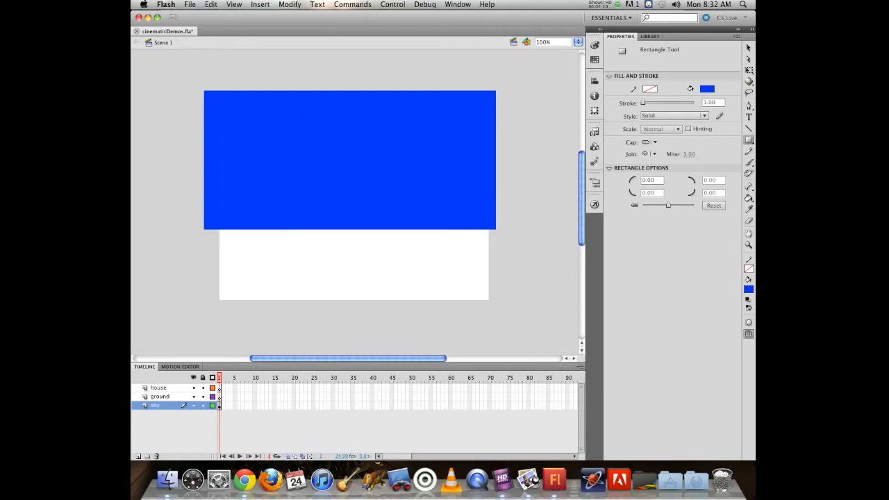
Move the blue sky rectangle to about X 4, Y 5 and test the movie, closing the preview again
{"action": "left_click", "coordinate": [748, 48]}
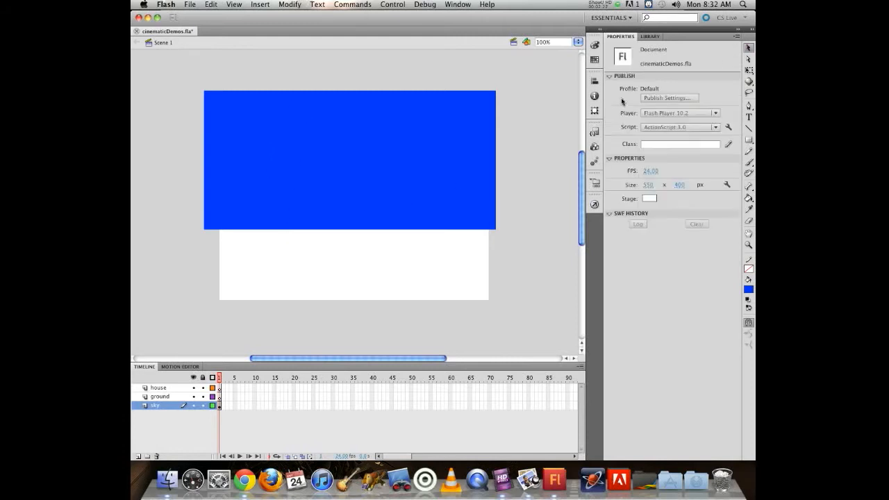
{"action": "left_click", "coordinate": [248, 133]}
{"action": "left_click_drag", "start_coordinate": [248, 133], "coordinate": [255, 134]}
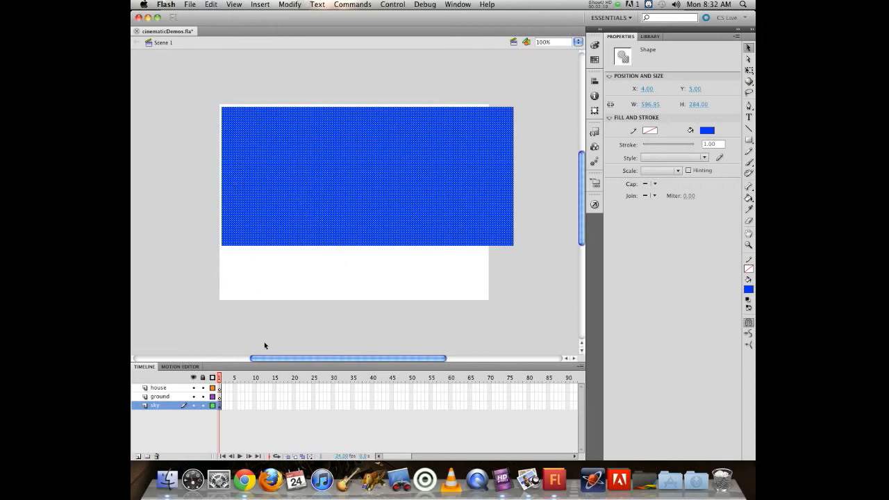
{"action": "key", "text": "super+Return"}
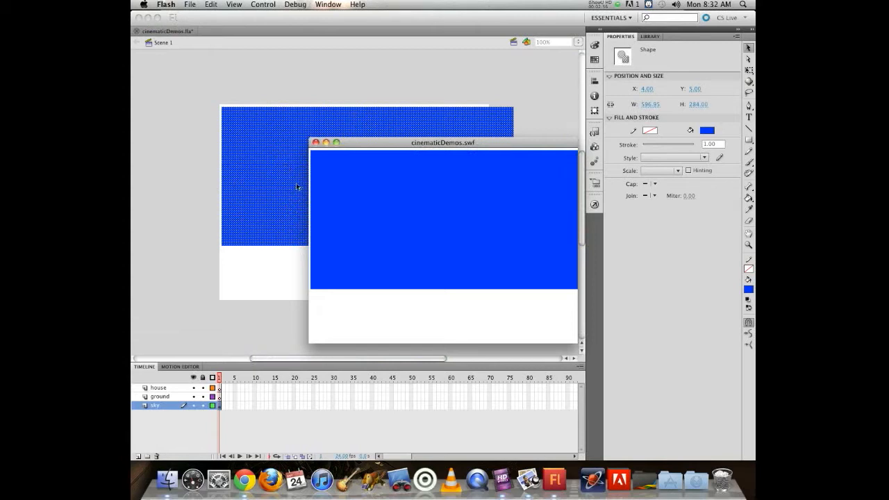
{"action": "left_click", "coordinate": [315, 142]}
Reposition the sky rectangle at about X -31, Y -11 so it overhangs the stage's top and sides, and deselect it
{"action": "left_click_drag", "start_coordinate": [282, 155], "coordinate": [263, 145]}
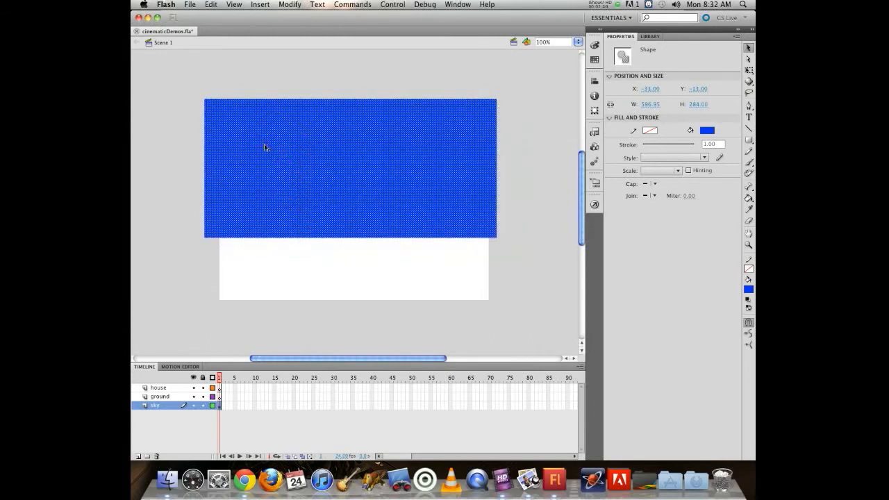
{"action": "left_click", "coordinate": [179, 113]}
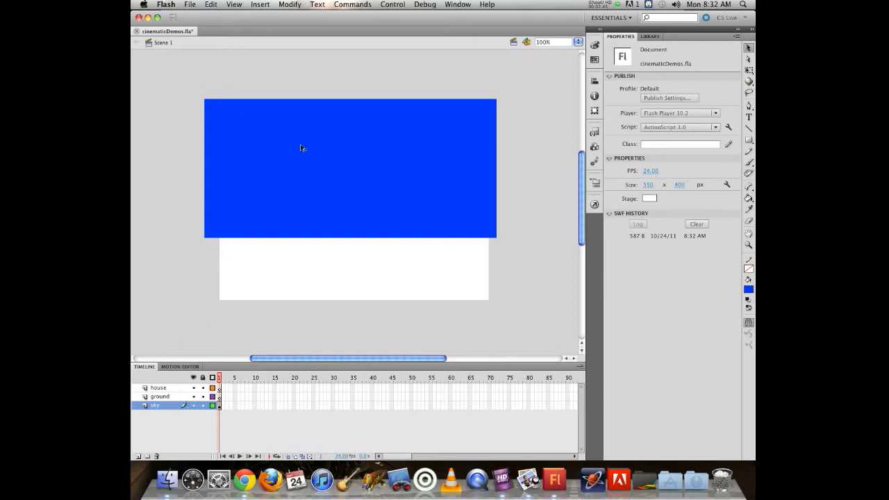
Fill the sky rectangle with the preset blue-to-black radial gradient swatch
{"action": "left_click", "coordinate": [330, 152]}
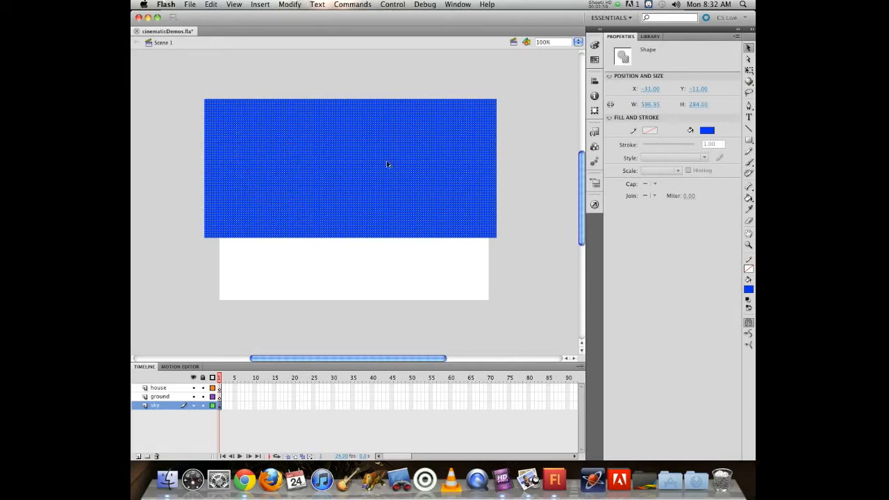
{"action": "left_click", "coordinate": [594, 60]}
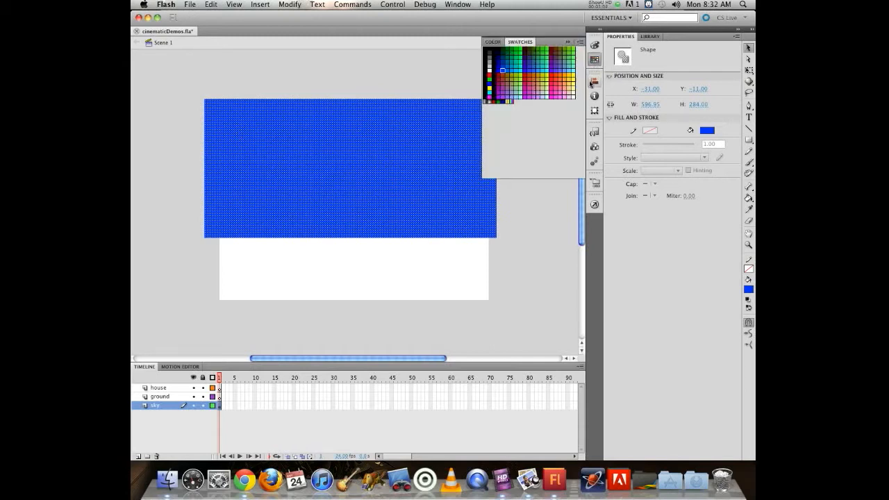
{"action": "left_click", "coordinate": [505, 100]}
{"action": "left_click", "coordinate": [390, 69]}
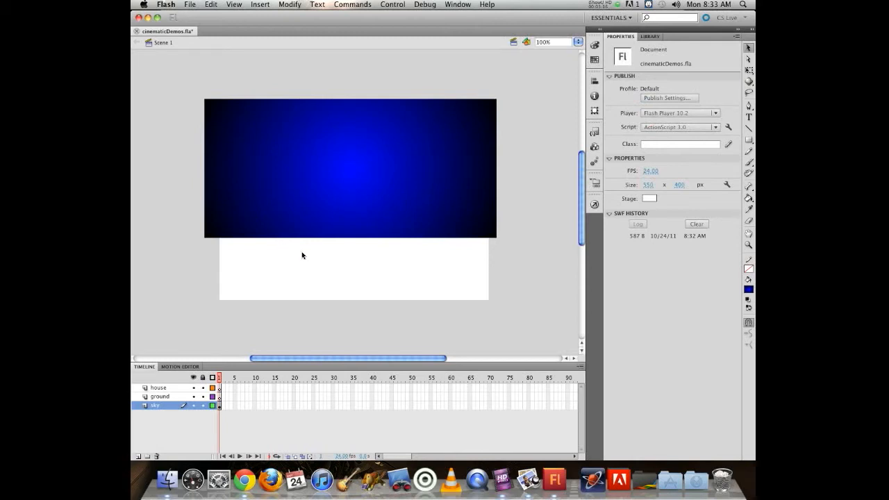
Change the sky rectangle's fill to a linear gradient and set its starting color stop to #3300CC
{"action": "left_click", "coordinate": [357, 166]}
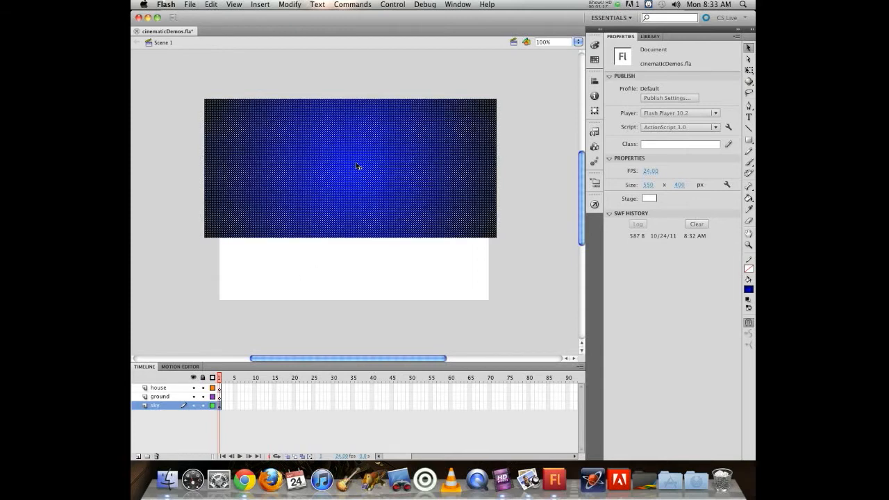
{"action": "left_click", "coordinate": [592, 46]}
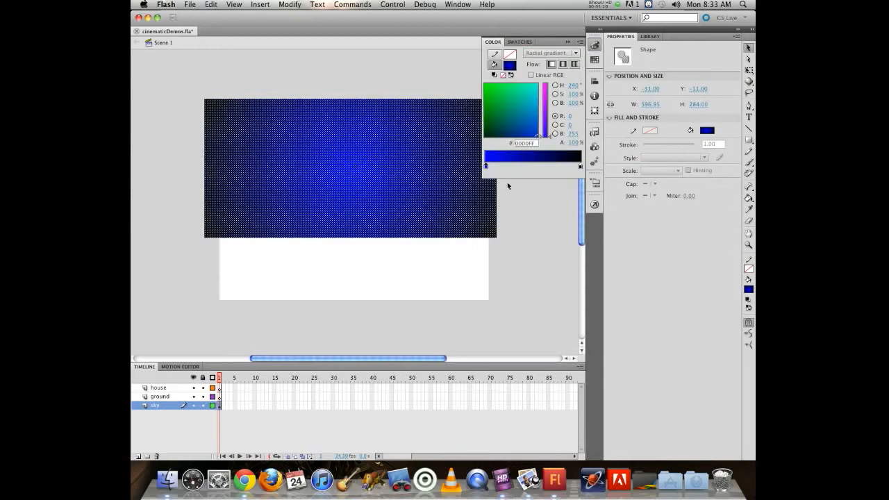
{"action": "left_click", "coordinate": [542, 53]}
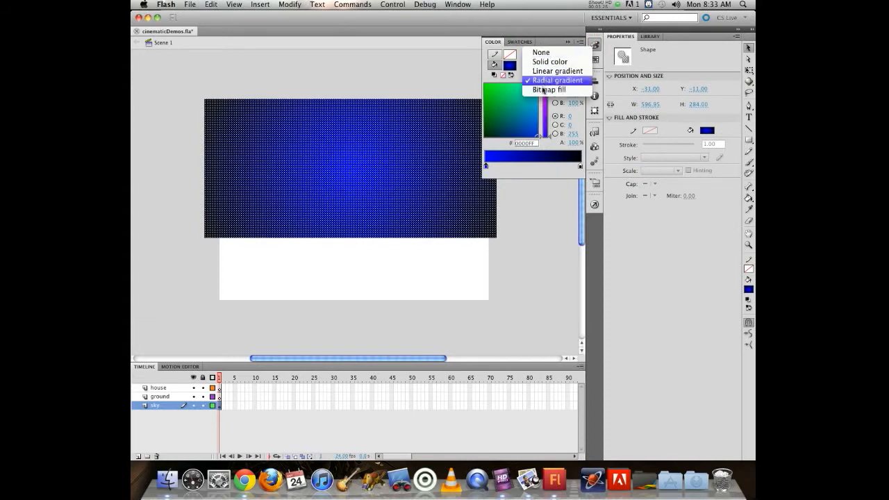
{"action": "left_click", "coordinate": [545, 71]}
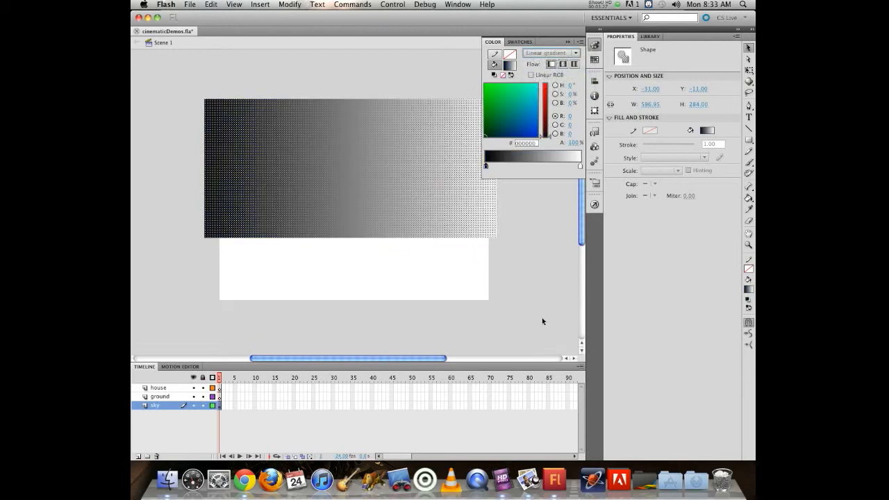
{"action": "double_click", "coordinate": [485, 167]}
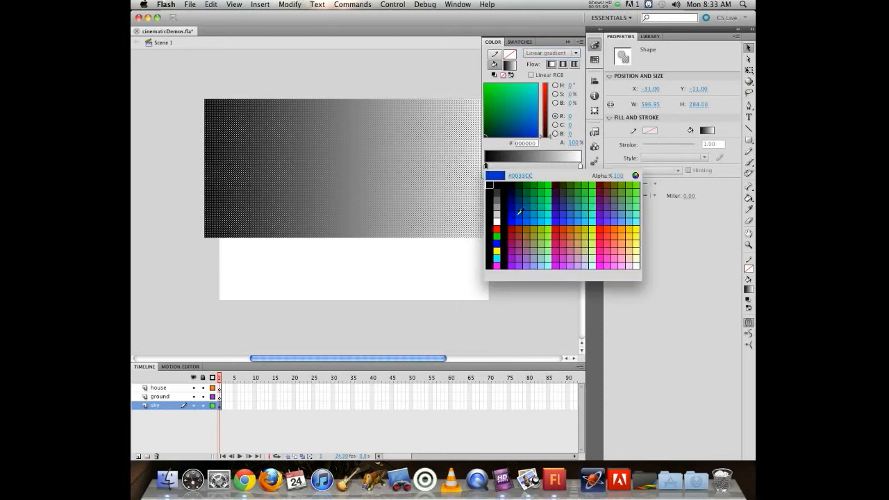
{"action": "left_click", "coordinate": [558, 209]}
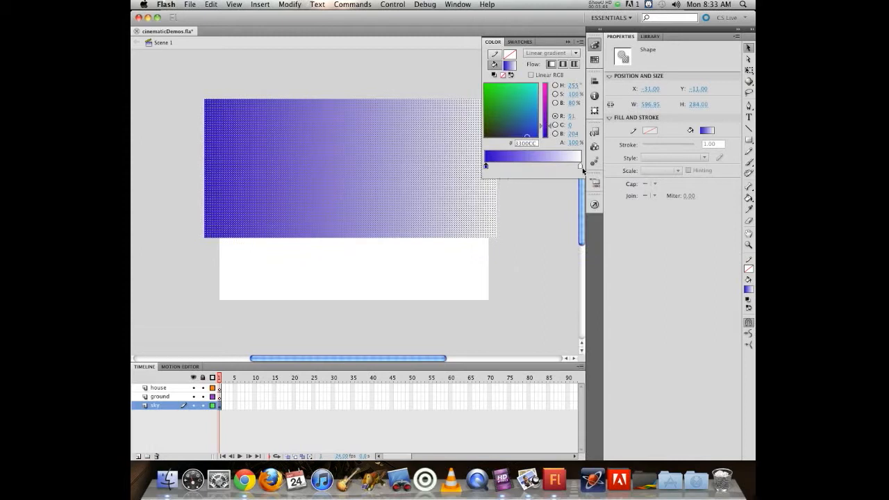
Set the end color stop of the sky's linear gradient to bright cyan #23FFFF and deselect the rectangle
{"action": "left_click", "coordinate": [579, 167]}
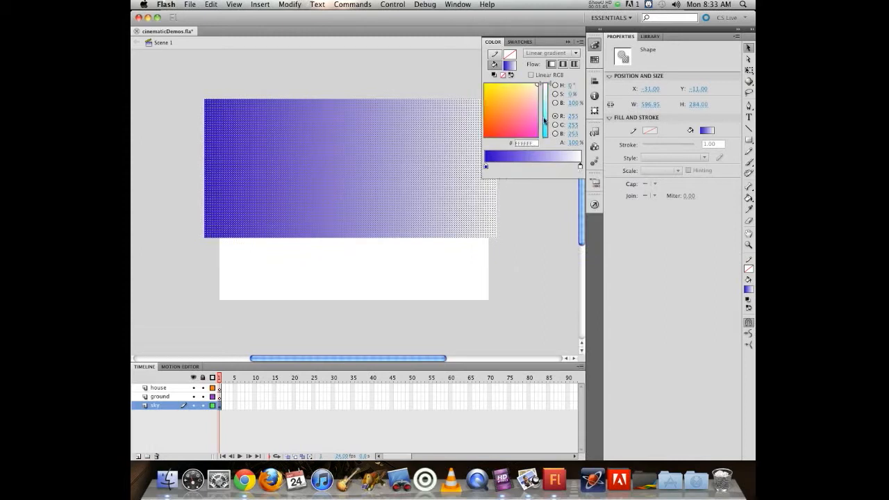
{"action": "left_click_drag", "start_coordinate": [544, 121], "coordinate": [548, 132]}
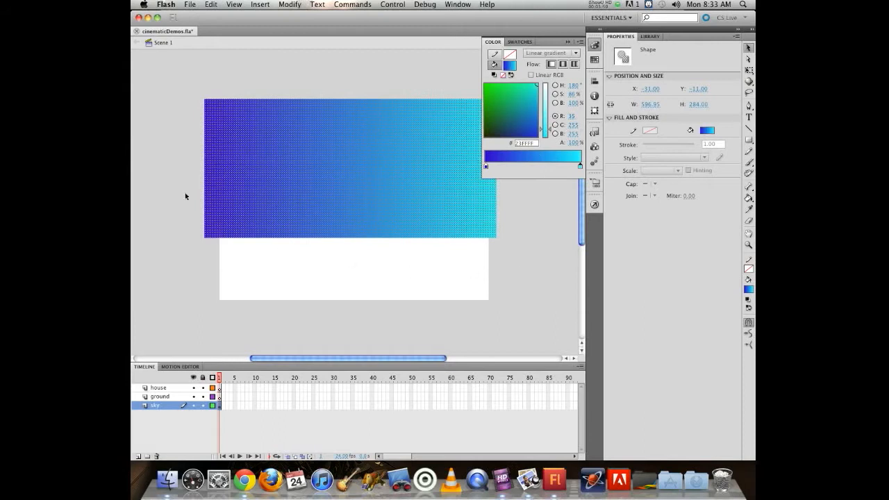
{"action": "left_click", "coordinate": [331, 80]}
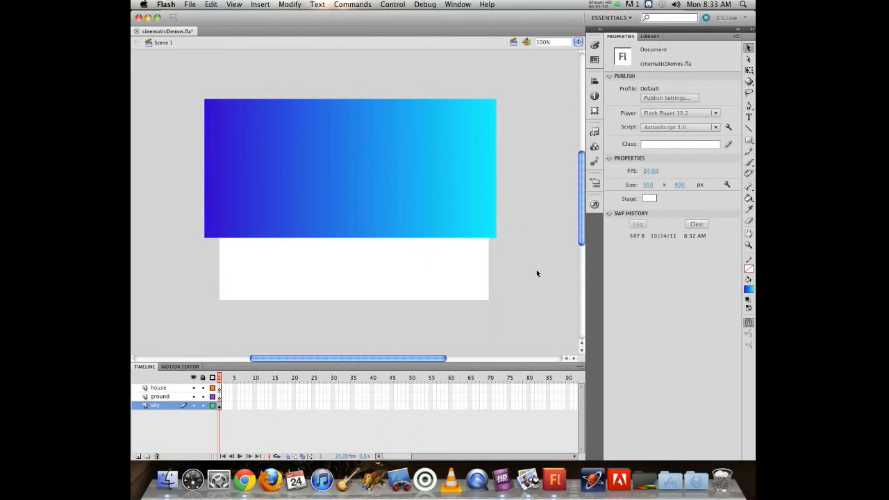
Rotate the sky rectangle's gradient 90 degrees clockwise with the Gradient Transform tool, so it runs from dark blue above to cyan below
{"action": "left_click", "coordinate": [421, 164]}
{"action": "left_click", "coordinate": [594, 45]}
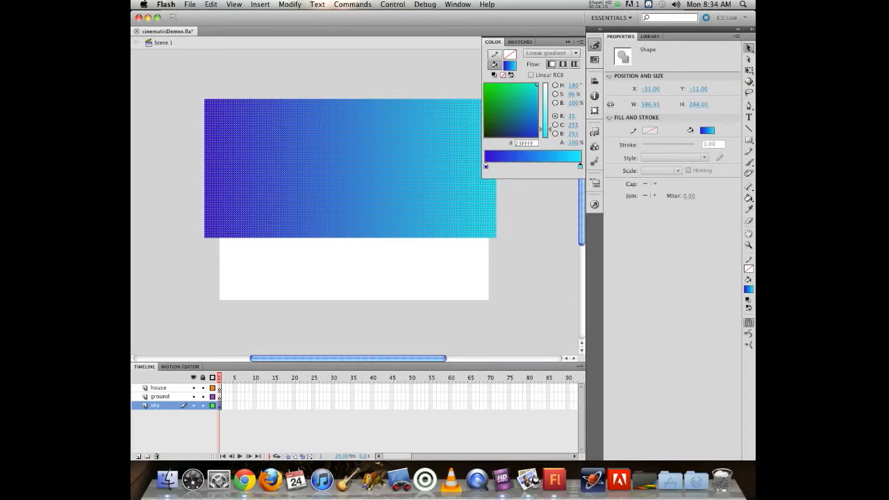
{"action": "left_click", "coordinate": [748, 71]}
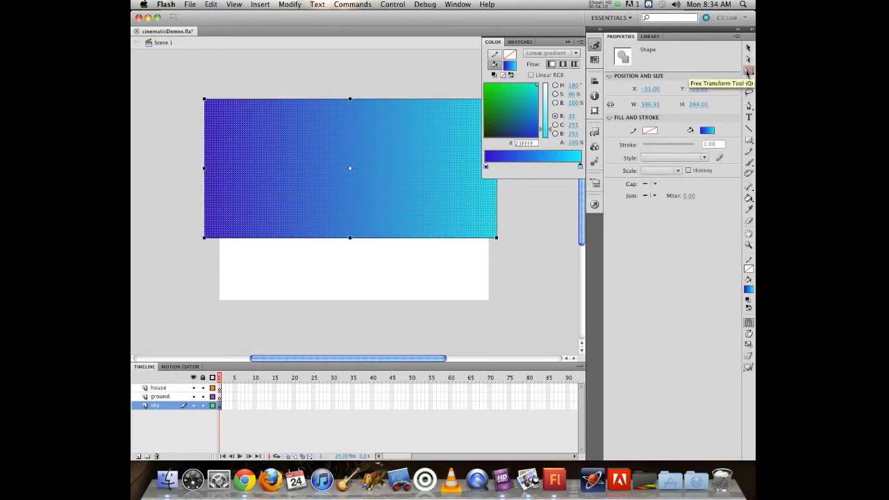
{"action": "left_click", "coordinate": [747, 72]}
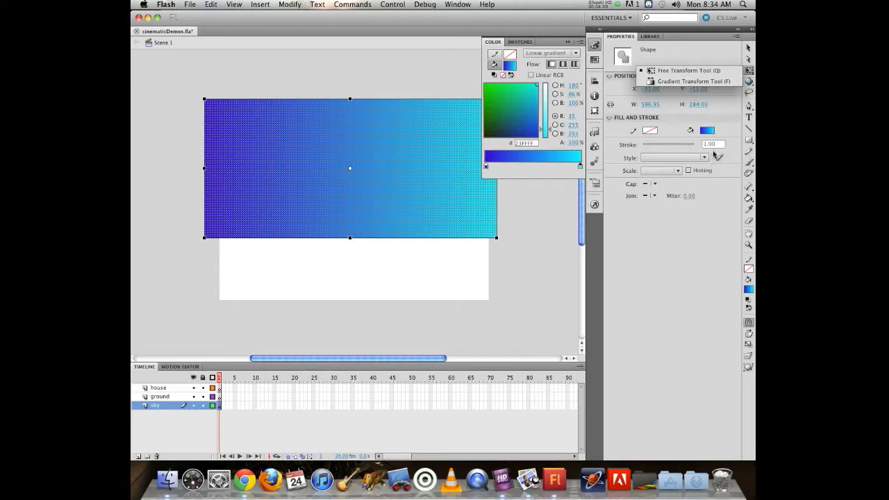
{"action": "left_click", "coordinate": [705, 83]}
{"action": "left_click", "coordinate": [329, 160]}
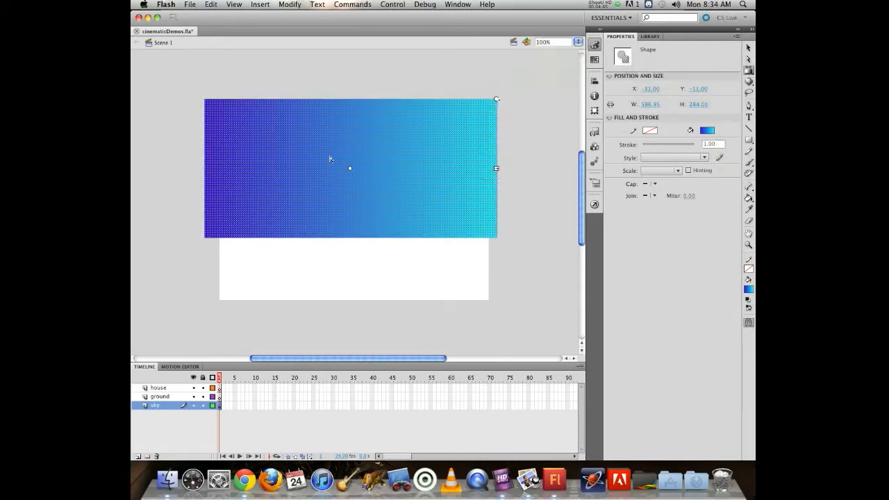
{"action": "left_click", "coordinate": [331, 164]}
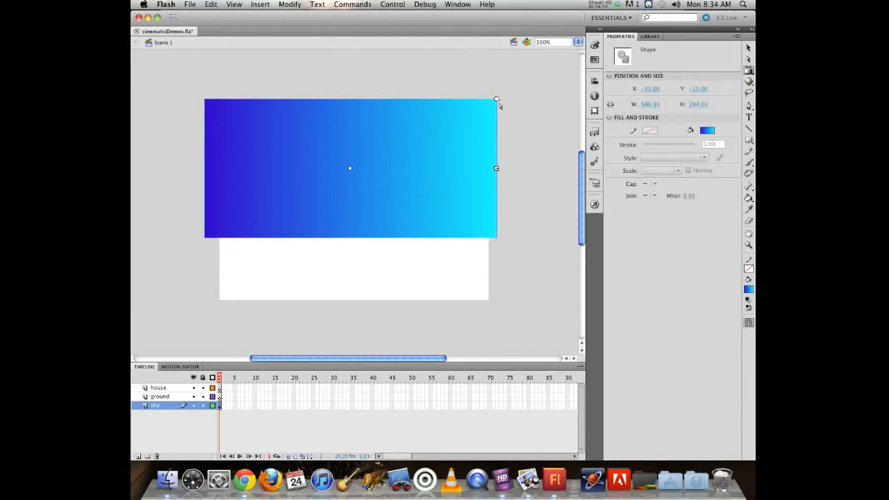
{"action": "left_click_drag", "start_coordinate": [496, 98], "coordinate": [372, 216]}
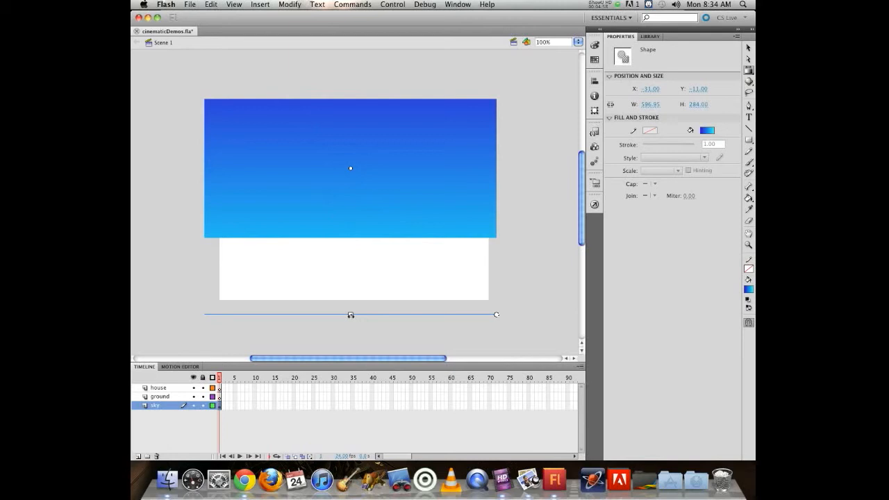
Shorten the sky's vertical gradient to match the rectangle's height, keep it upright, and deselect it
{"action": "left_click_drag", "start_coordinate": [350, 315], "coordinate": [350, 236]}
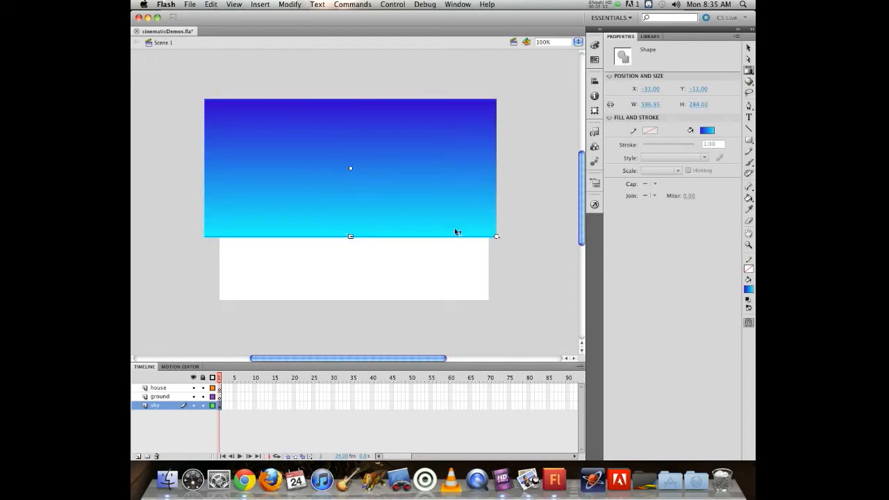
{"action": "left_click", "coordinate": [501, 243]}
{"action": "left_click", "coordinate": [486, 229]}
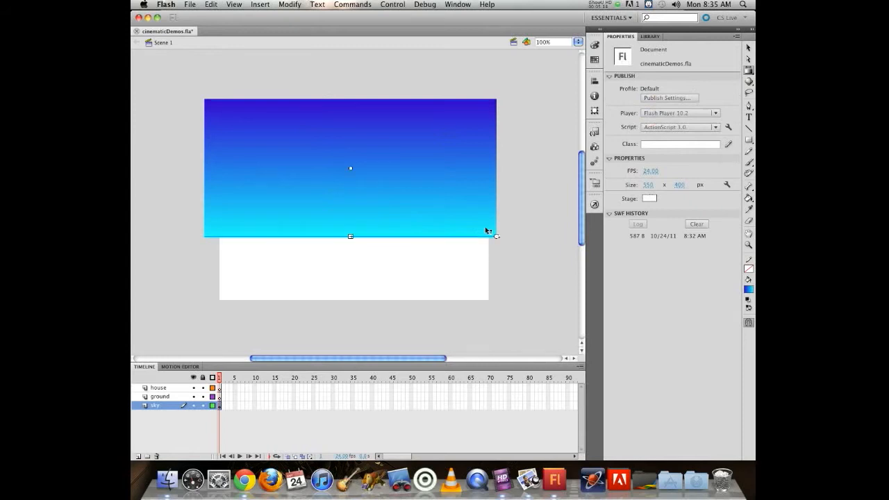
{"action": "left_click_drag", "start_coordinate": [497, 237], "coordinate": [478, 232]}
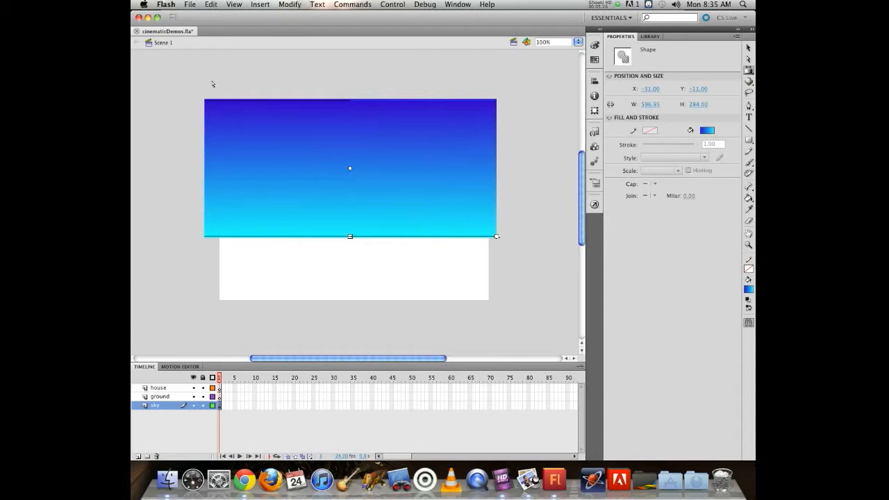
{"action": "left_click", "coordinate": [185, 86]}
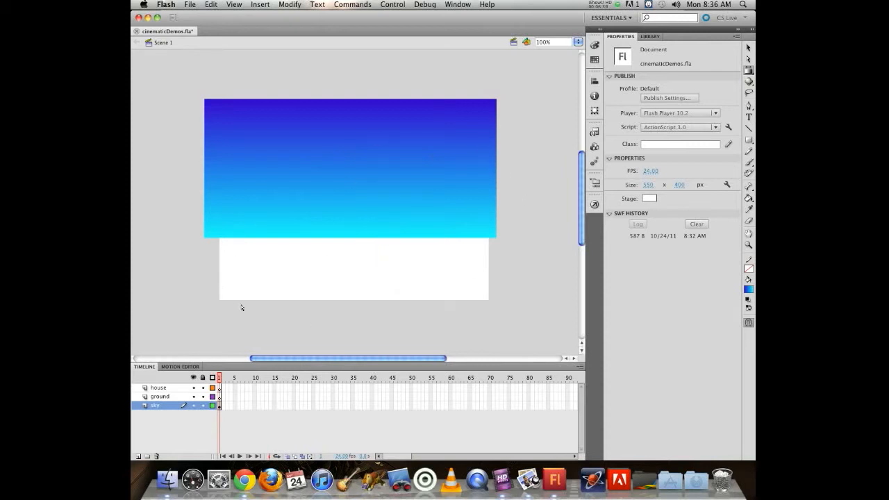
Lock the sky layer and draw an olive, strokeless rectangle about 214 px high on the ground layer, overlapping the sky's lower edge
{"action": "left_click", "coordinate": [202, 405]}
{"action": "left_click", "coordinate": [749, 140]}
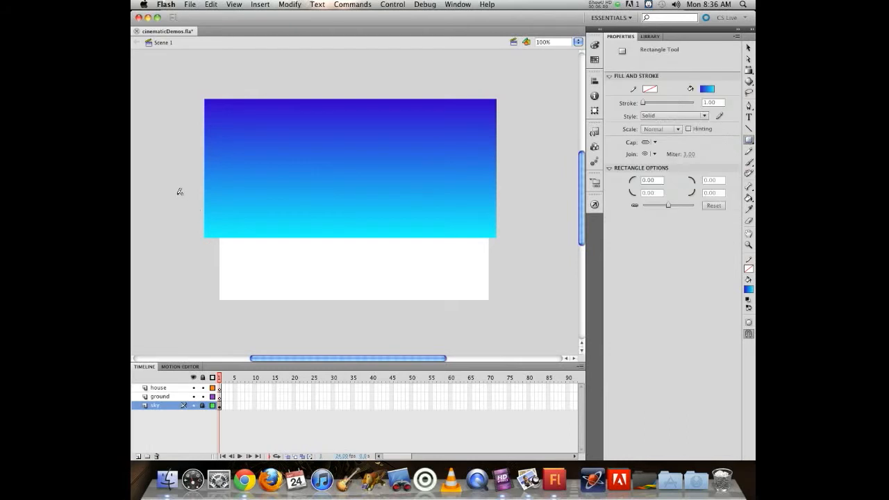
{"action": "left_click", "coordinate": [161, 397]}
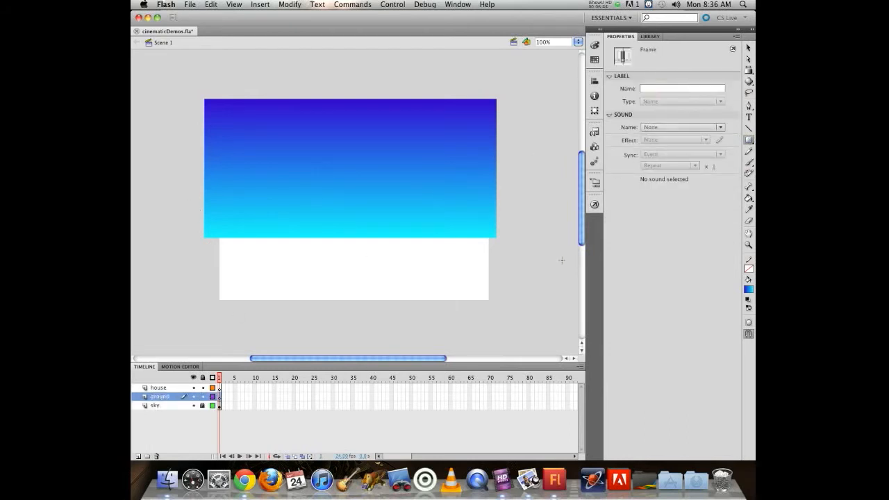
{"action": "left_click", "coordinate": [748, 288]}
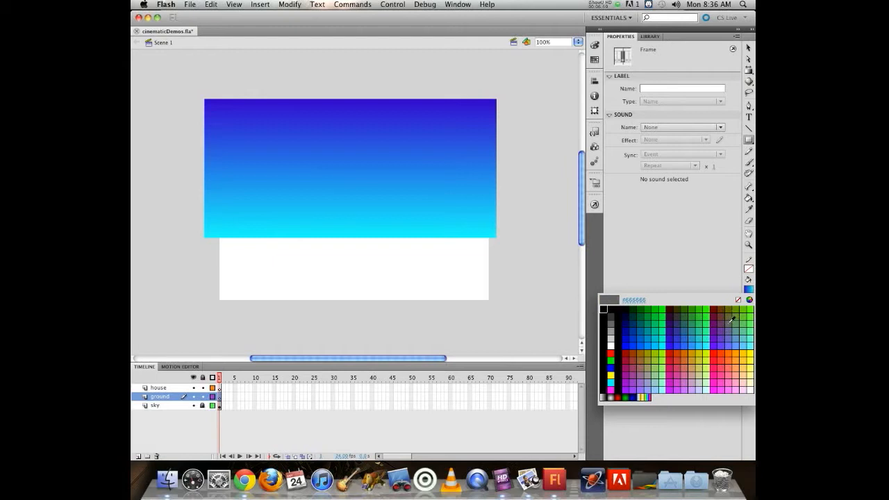
{"action": "left_click", "coordinate": [729, 313]}
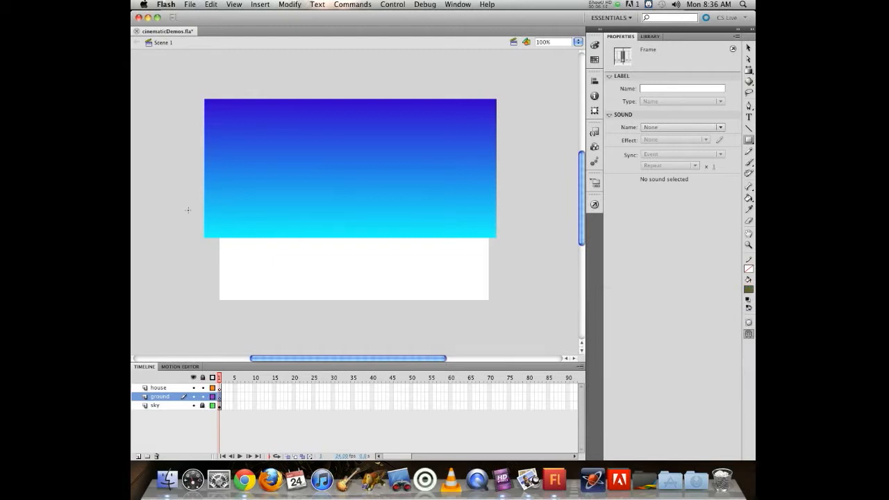
{"action": "left_click_drag", "start_coordinate": [140, 206], "coordinate": [579, 309]}
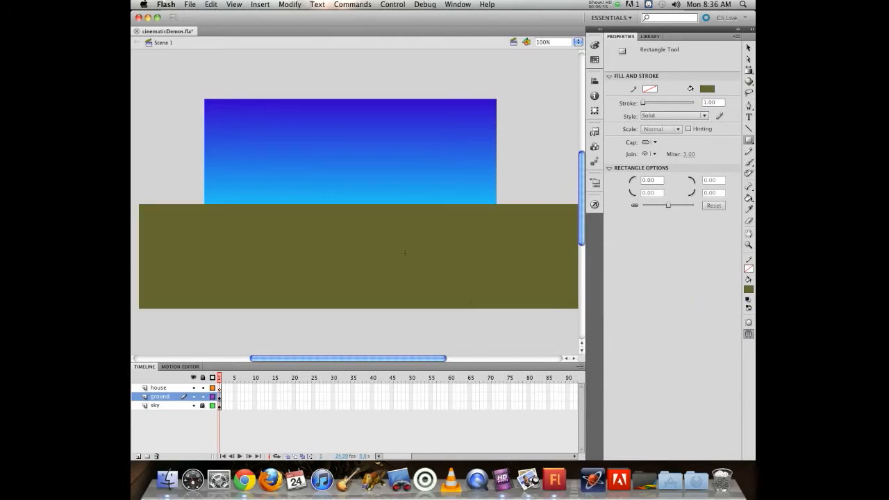
Widen the ground rectangle on both sides to about 1368 px with Free Transform, accepting the save and auto-recovery offer, and deselect it
{"action": "key", "text": "super+minus"}
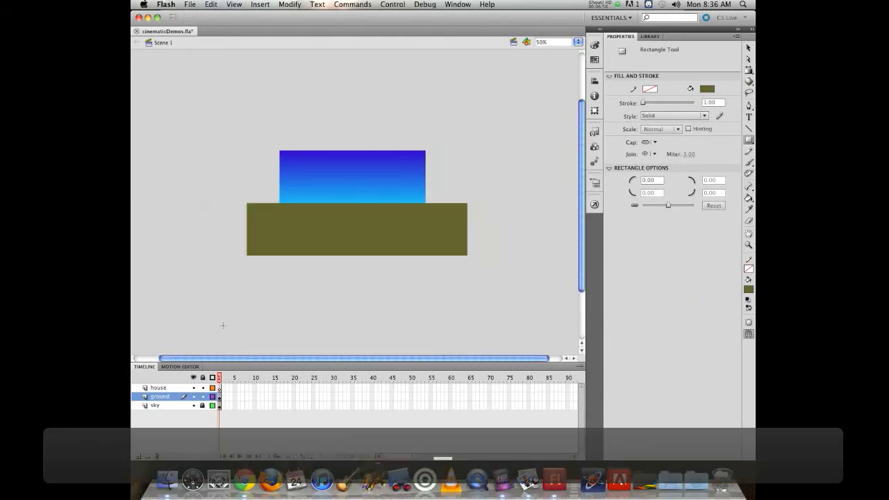
{"action": "left_click", "coordinate": [748, 47]}
{"action": "left_click", "coordinate": [747, 73]}
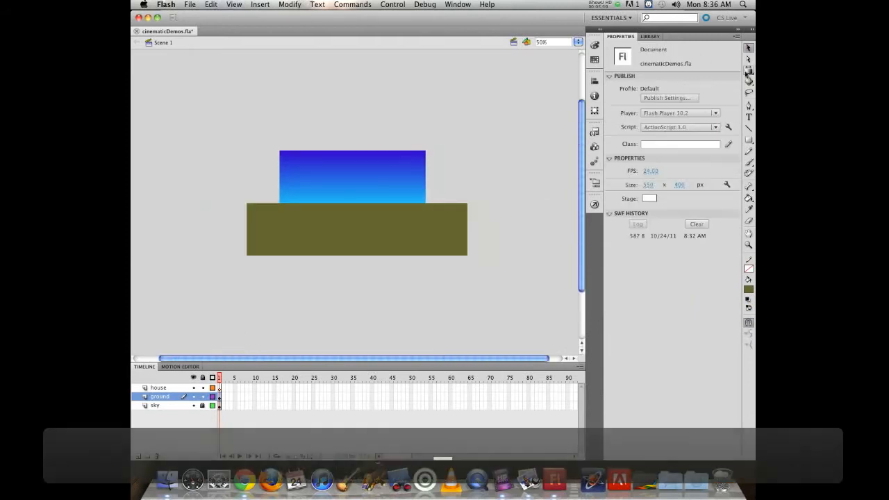
{"action": "left_click", "coordinate": [684, 70]}
{"action": "left_click", "coordinate": [454, 208]}
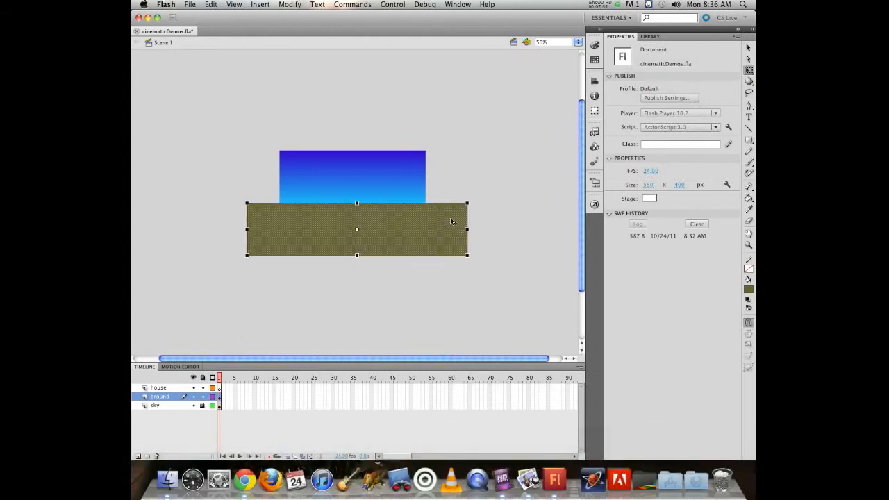
{"action": "left_click_drag", "start_coordinate": [467, 230], "coordinate": [533, 229]}
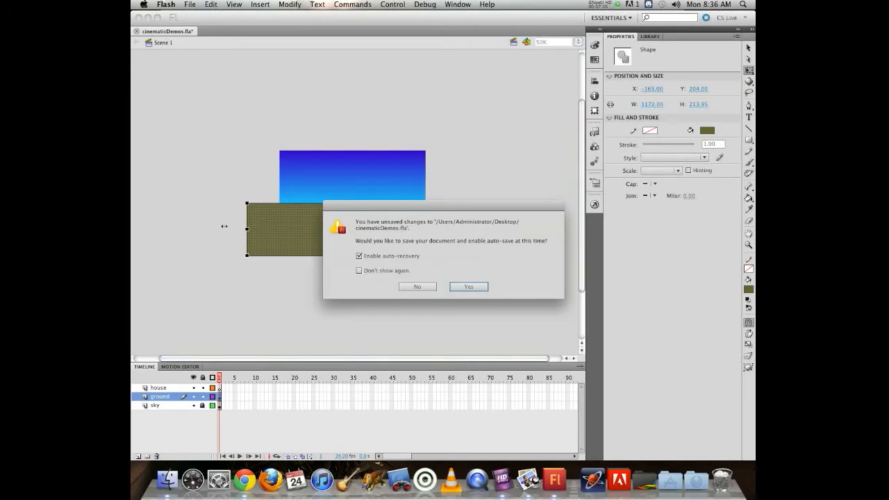
{"action": "key", "text": "Return"}
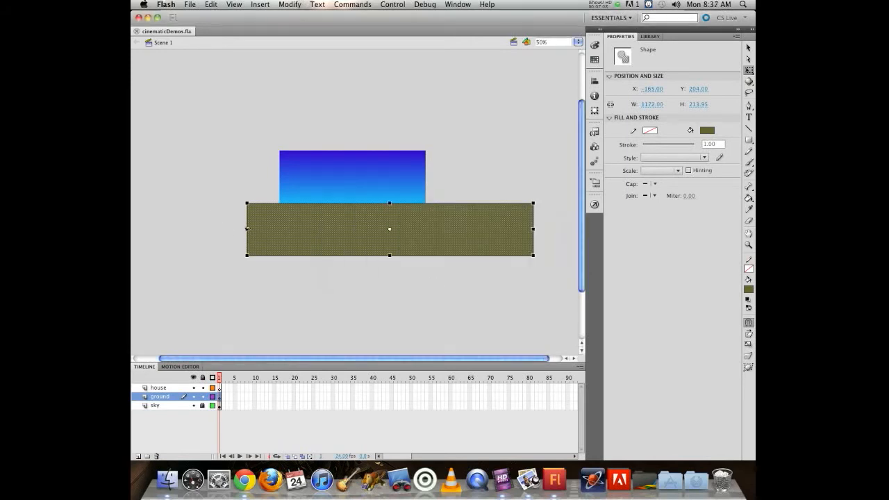
{"action": "left_click_drag", "start_coordinate": [247, 229], "coordinate": [200, 229]}
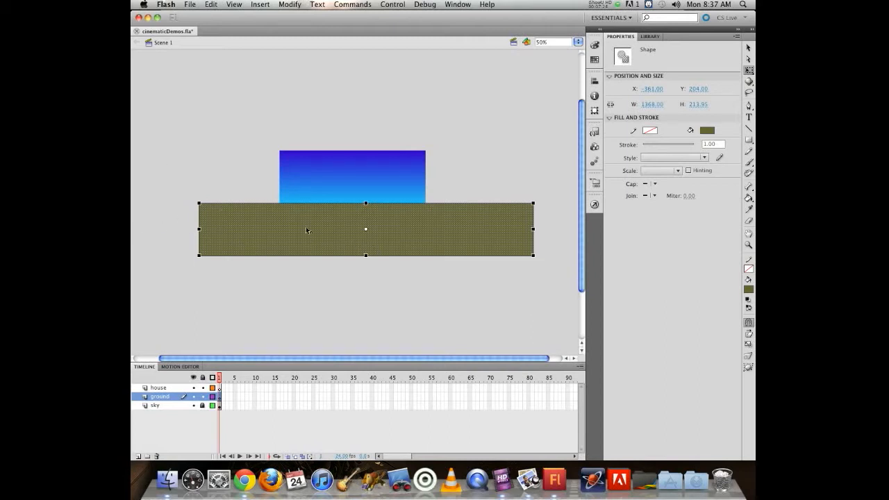
{"action": "left_click", "coordinate": [252, 180]}
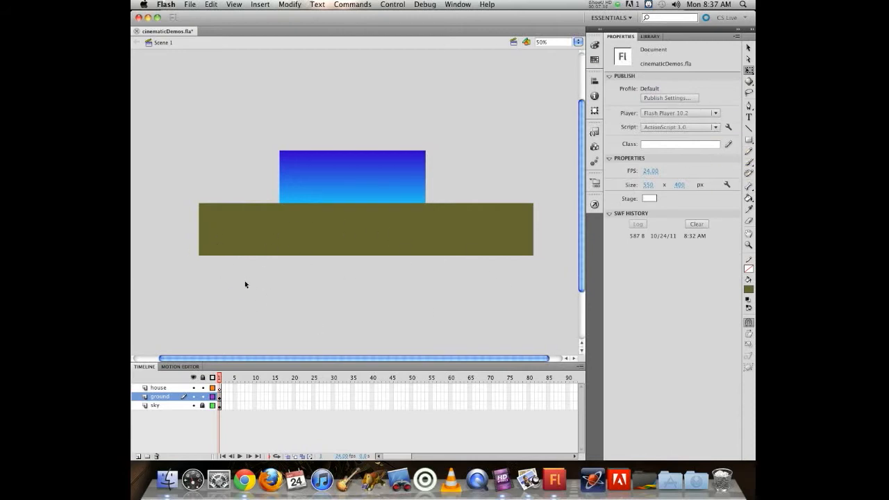
Add a layer named "shrubs" between the house and ground layers, and lock the ground layer
{"action": "left_click", "coordinate": [138, 456]}
{"action": "left_click", "coordinate": [155, 399]}
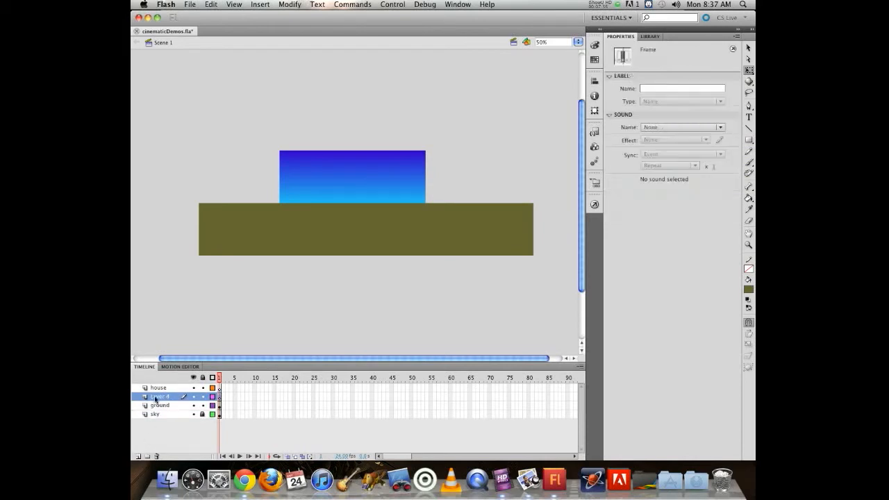
{"action": "double_click", "coordinate": [155, 397]}
{"action": "type", "text": "shrubs"}
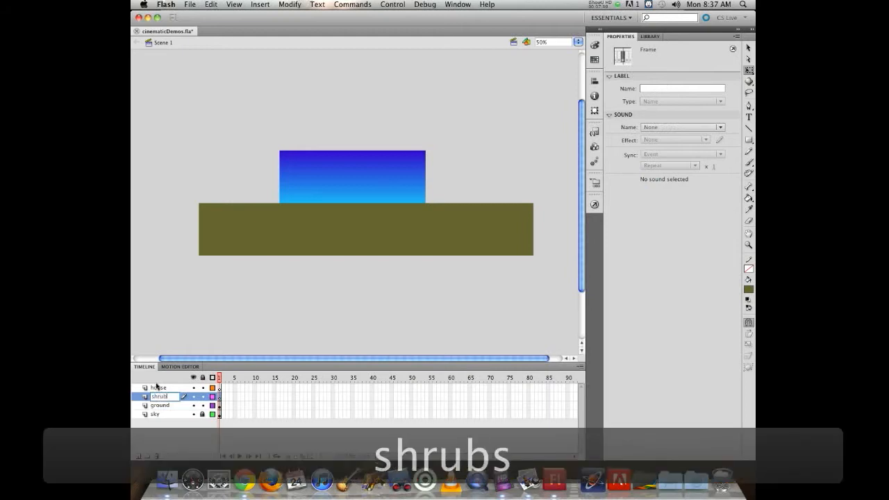
{"action": "key", "text": "Return"}
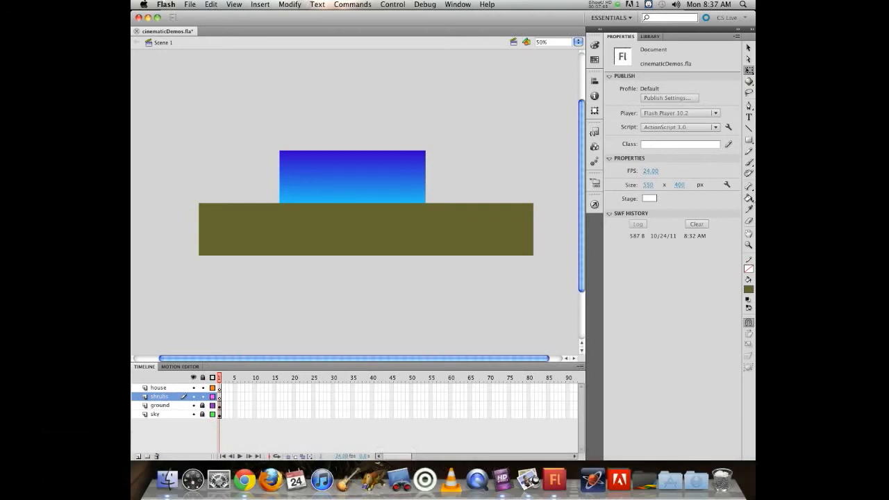
Paint five green grassy shrubs across the ground on the shrubs layer, using the Brush tool with a larger brush size
{"action": "left_click", "coordinate": [749, 162]}
{"action": "left_click", "coordinate": [748, 289]}
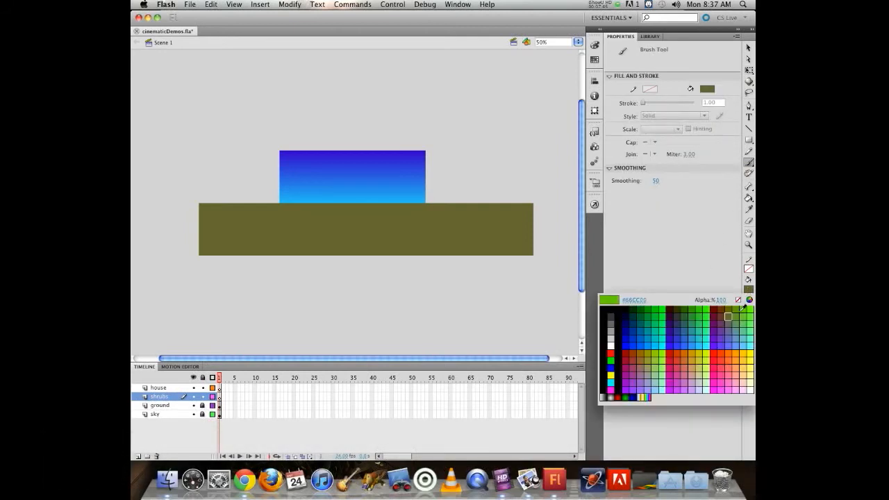
{"action": "left_click", "coordinate": [694, 311]}
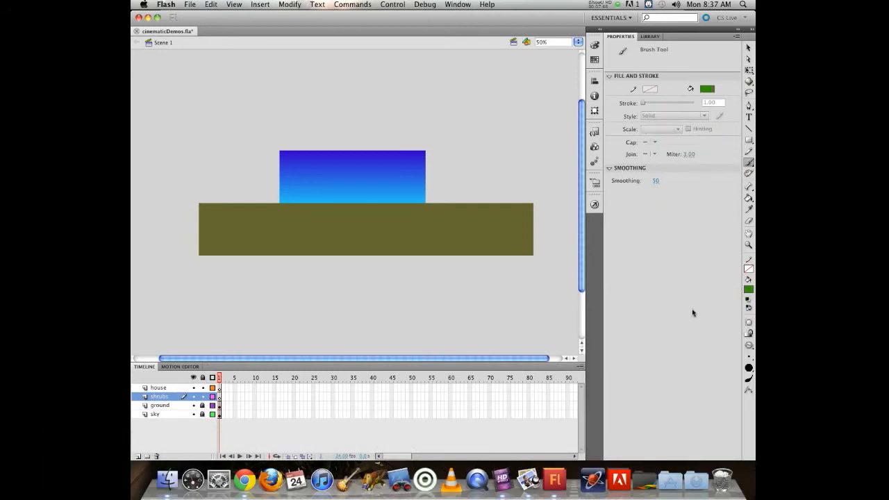
{"action": "left_click", "coordinate": [749, 356]}
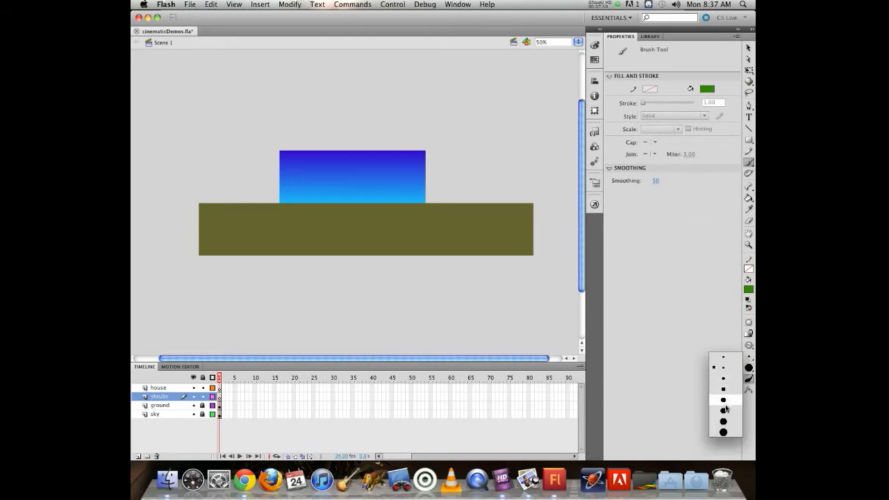
{"action": "left_click", "coordinate": [713, 393]}
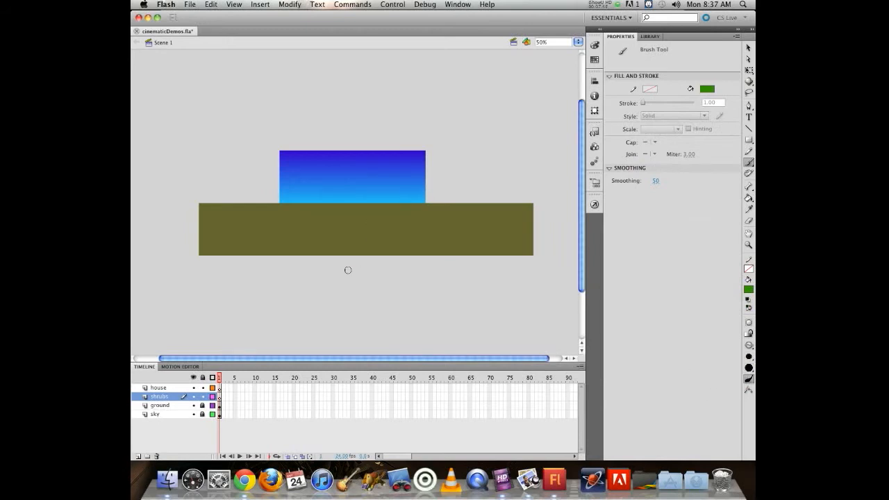
{"action": "key", "text": "super+equal"}
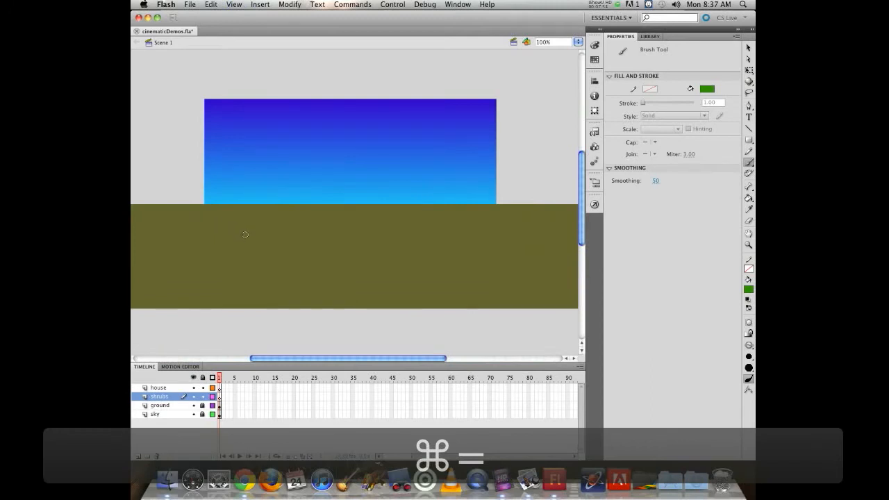
{"action": "mouse_move", "coordinate": [254, 208]}
{"action": "left_mouse_down"}
{"action": "mouse_move", "coordinate": [251, 232]}
{"action": "mouse_move", "coordinate": [301, 231]}
{"action": "left_mouse_up"}
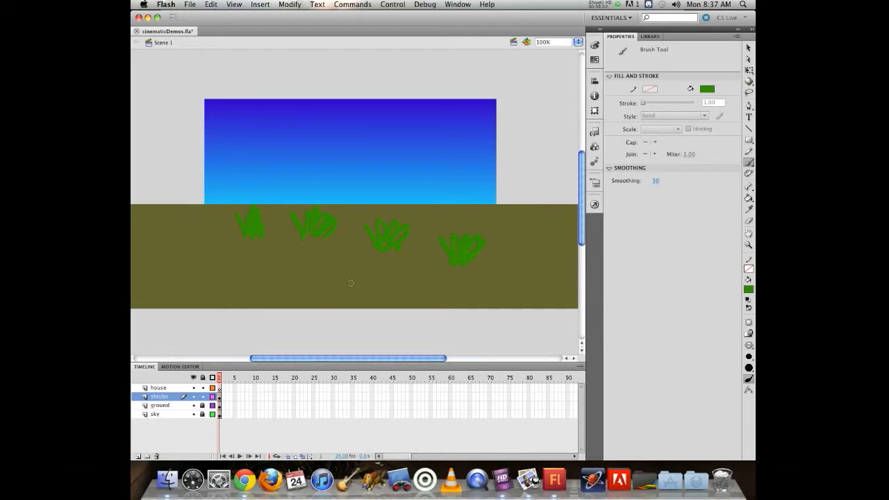
{"action": "left_click_drag", "start_coordinate": [287, 270], "coordinate": [280, 269]}
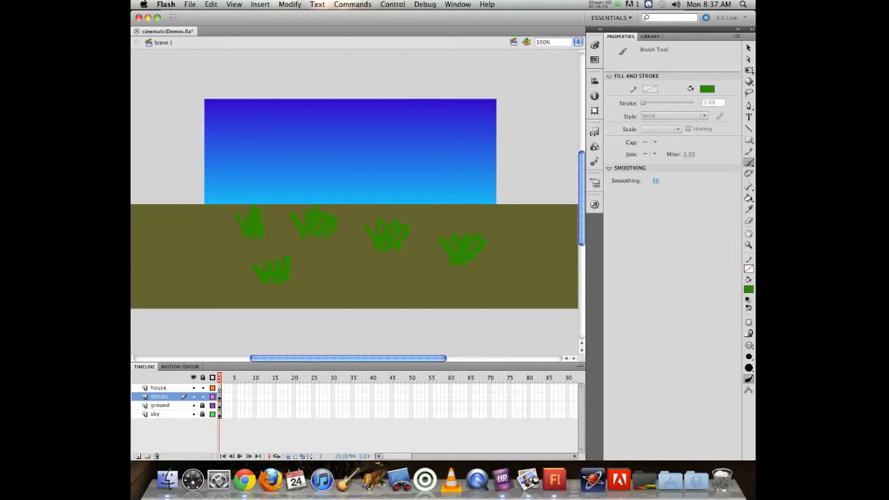
Duplicate the painted shrubs ten times on the shrubs layer, scattering the copies across both sides of the wide ground
{"action": "left_click", "coordinate": [747, 47]}
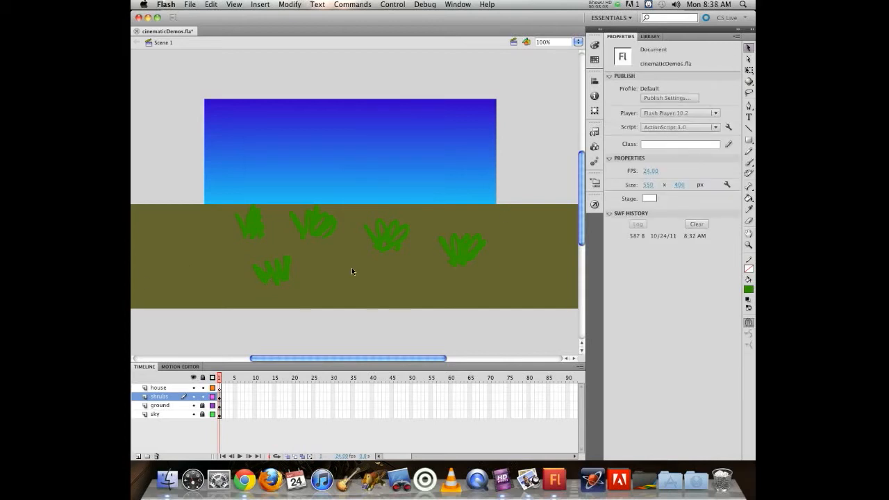
{"action": "key", "text": "super+minus"}
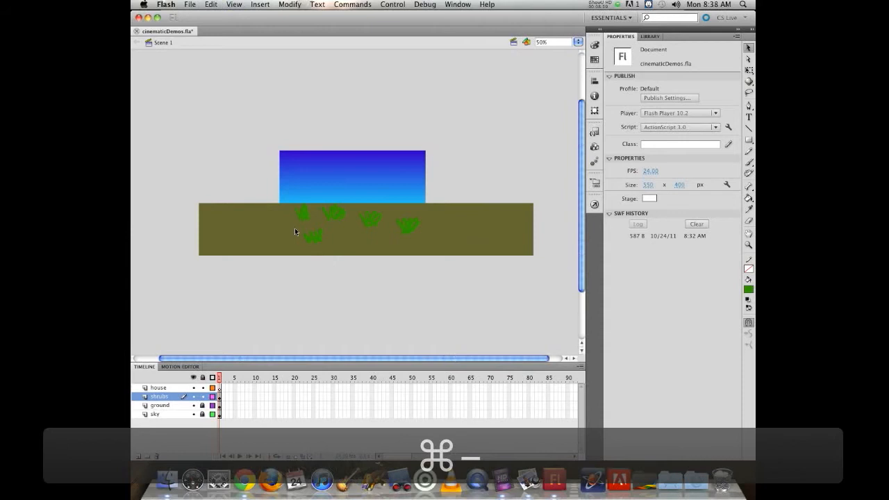
{"action": "mouse_move", "coordinate": [322, 224]}
{"action": "left_mouse_down"}
{"action": "mouse_move", "coordinate": [328, 248]}
{"action": "mouse_move", "coordinate": [336, 232]}
{"action": "mouse_move", "coordinate": [338, 253]}
{"action": "mouse_move", "coordinate": [360, 240]}
{"action": "mouse_move", "coordinate": [386, 243]}
{"action": "mouse_move", "coordinate": [464, 201]}
{"action": "mouse_move", "coordinate": [488, 234]}
{"action": "mouse_move", "coordinate": [502, 204]}
{"action": "left_mouse_up"}
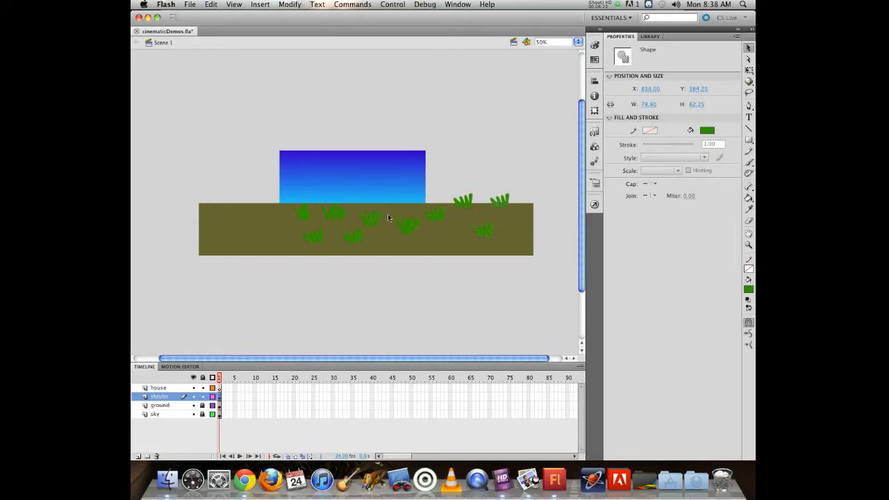
{"action": "left_click_drag", "start_coordinate": [395, 219], "coordinate": [420, 246]}
{"action": "left_click_drag", "start_coordinate": [412, 229], "coordinate": [254, 208]}
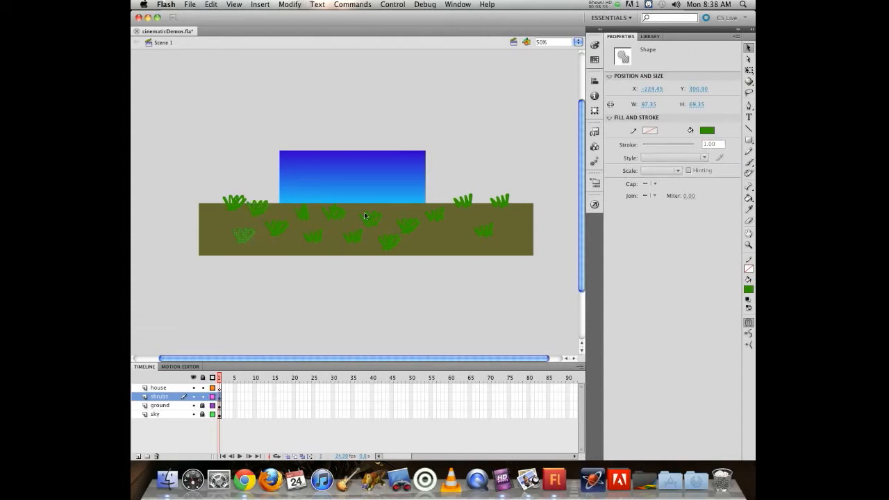
Recolor three shrubs near the sky's lower edge: one teal #339999, one dark teal and one muted teal-blue
{"action": "left_click", "coordinate": [332, 214]}
{"action": "left_click", "coordinate": [707, 130]}
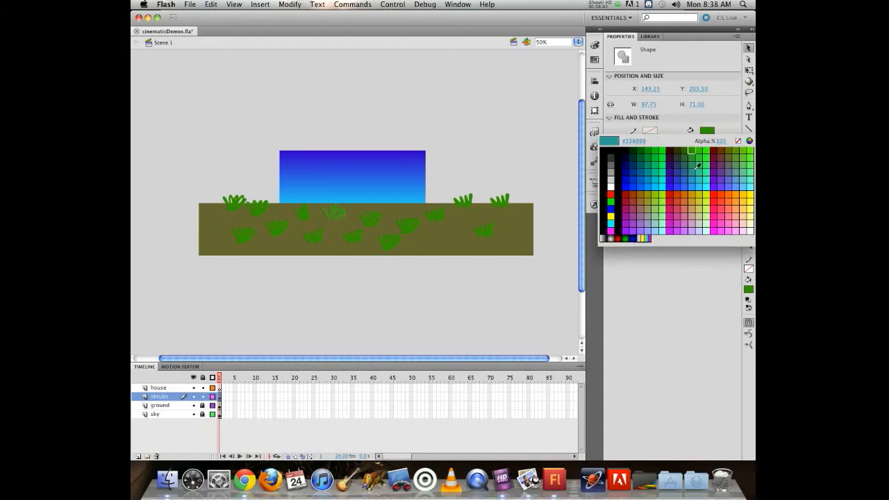
{"action": "left_click", "coordinate": [697, 166]}
{"action": "left_click", "coordinate": [416, 222]}
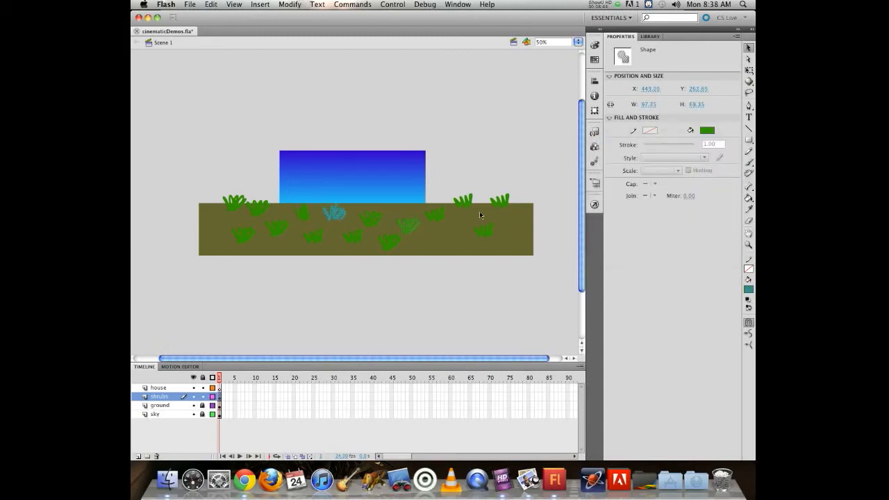
{"action": "left_click", "coordinate": [707, 130]}
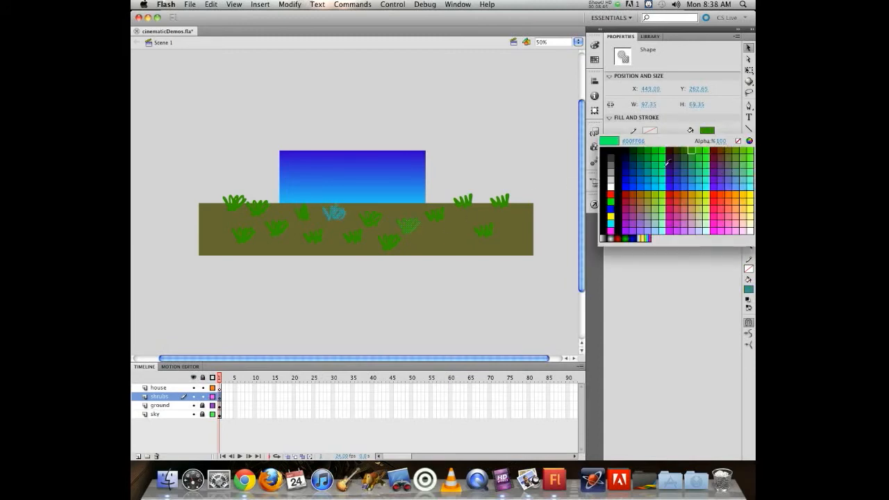
{"action": "left_click", "coordinate": [644, 164]}
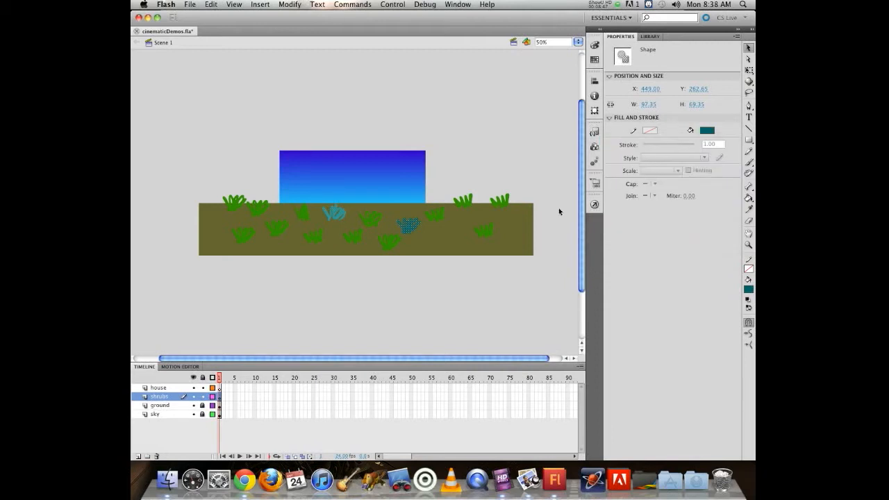
{"action": "left_click", "coordinate": [431, 214]}
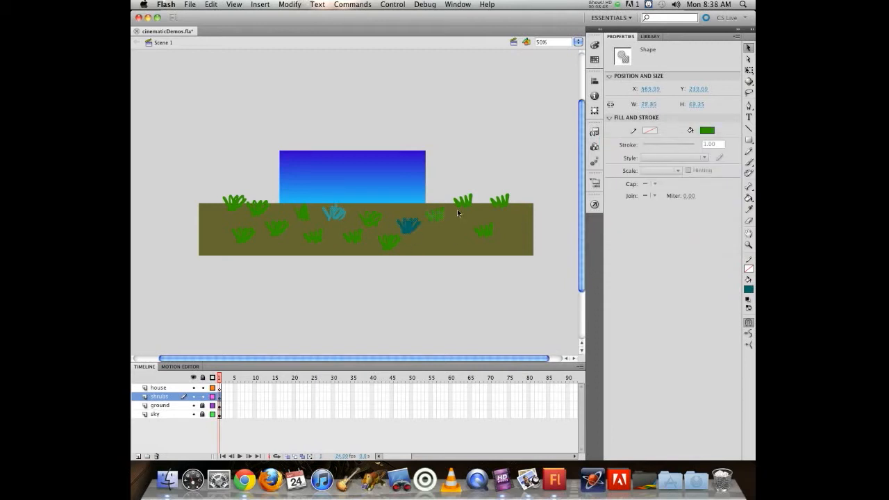
{"action": "left_click", "coordinate": [706, 130]}
{"action": "left_click", "coordinate": [686, 161]}
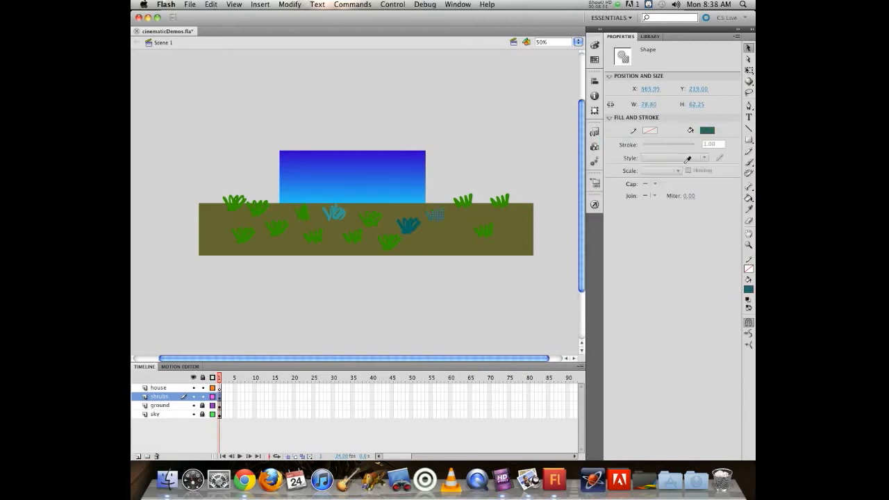
Recolor the first shrub on the horizon right of the sky dark green #006600 and the shrub below it a bluish green
{"action": "left_click", "coordinate": [465, 202]}
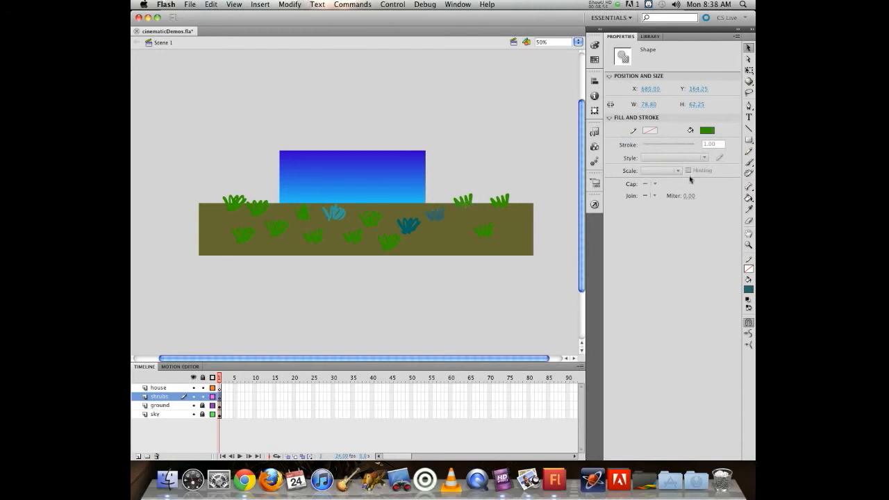
{"action": "left_click", "coordinate": [706, 129]}
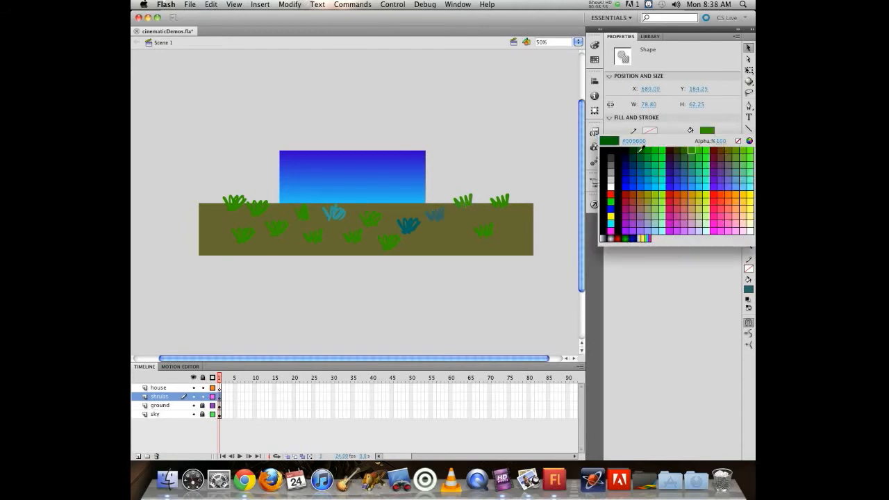
{"action": "left_click", "coordinate": [640, 150]}
{"action": "left_click", "coordinate": [479, 233]}
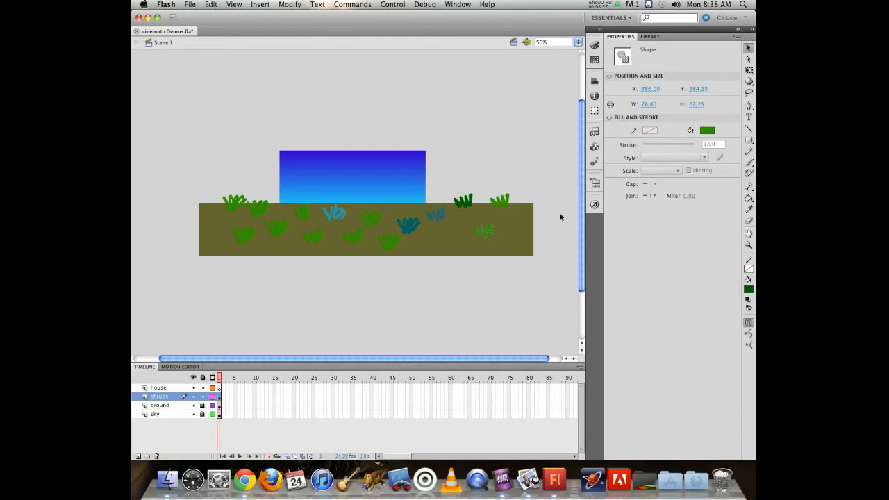
{"action": "left_click", "coordinate": [707, 130]}
{"action": "left_click", "coordinate": [692, 160]}
Recolor two shrubs left of the sky: the lower far-left one sea green and the horizon one nearest the sky pure green
{"action": "left_click", "coordinate": [243, 233]}
{"action": "left_click", "coordinate": [707, 130]}
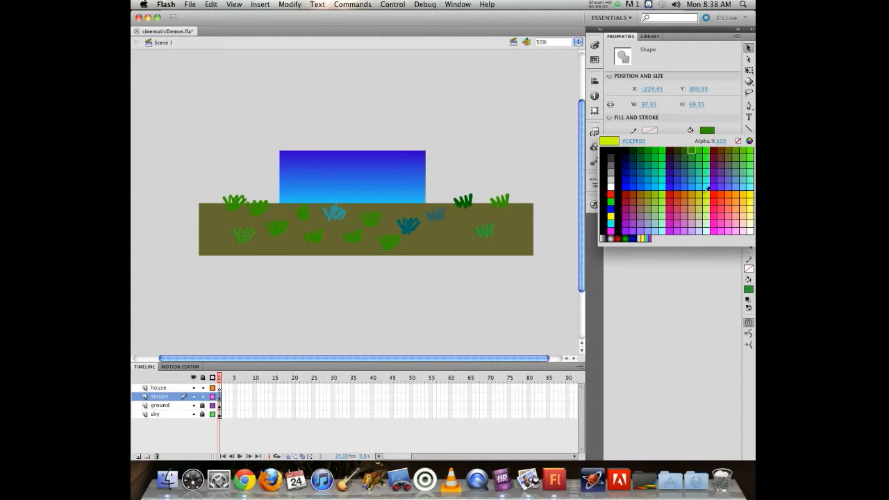
{"action": "left_click", "coordinate": [648, 158]}
{"action": "left_click", "coordinate": [261, 206]}
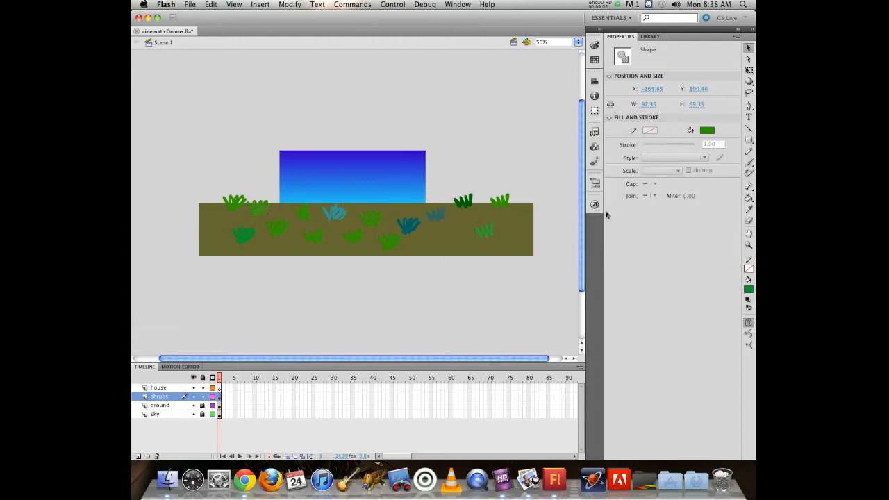
{"action": "left_click", "coordinate": [706, 130]}
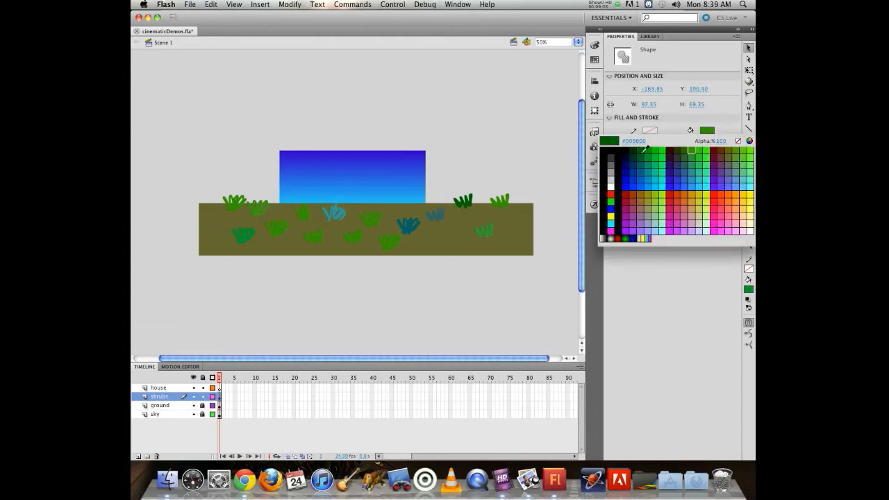
{"action": "left_click", "coordinate": [649, 150]}
Give the far-left shrub on the horizon a custom, slightly cooler green from the system color wheel, and deselect it
{"action": "left_click", "coordinate": [241, 209]}
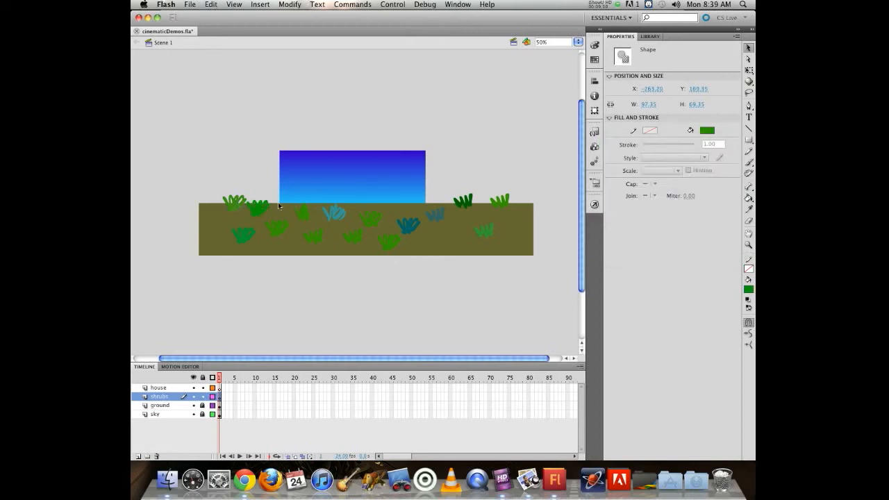
{"action": "left_click", "coordinate": [706, 130]}
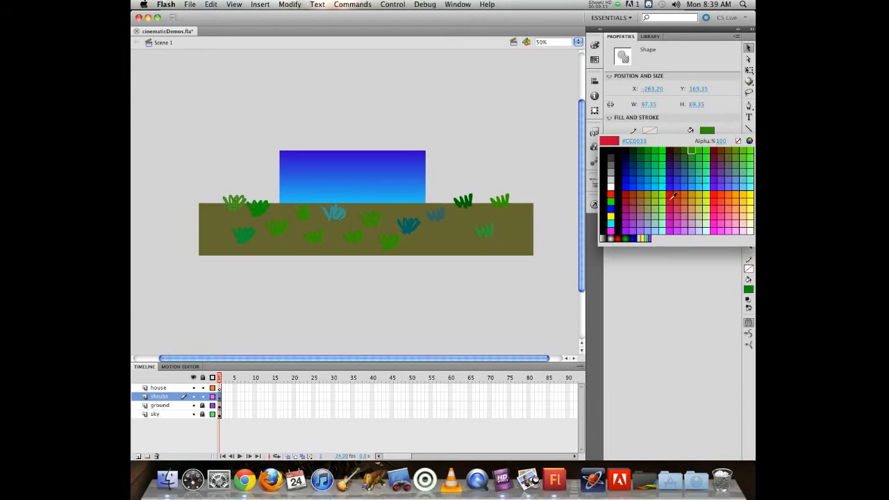
{"action": "left_click", "coordinate": [749, 141]}
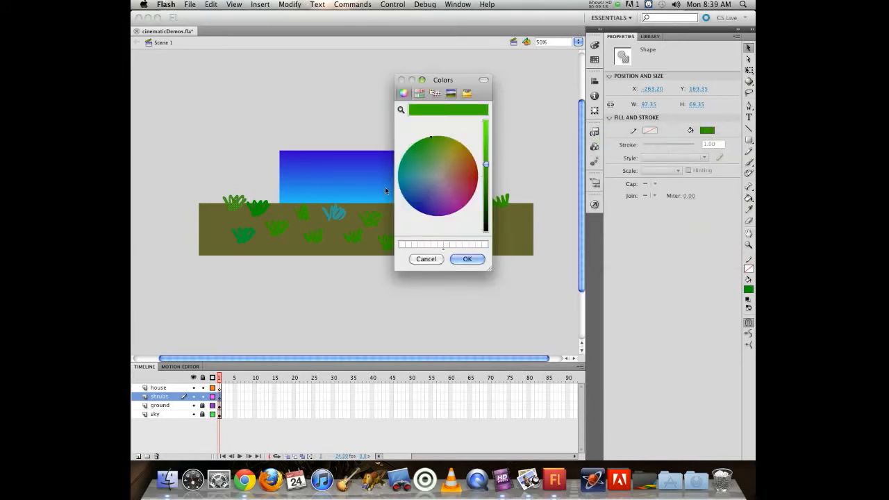
{"action": "left_click", "coordinate": [465, 258]}
{"action": "left_click", "coordinate": [707, 130]}
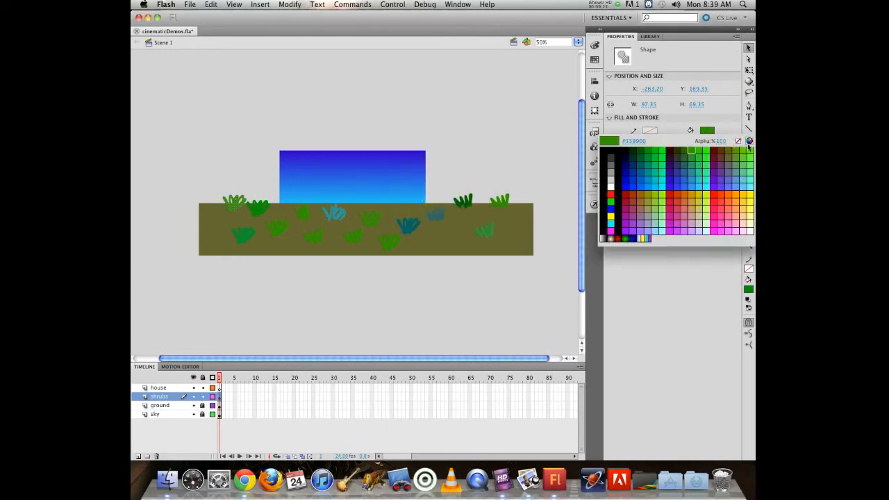
{"action": "left_click", "coordinate": [749, 141]}
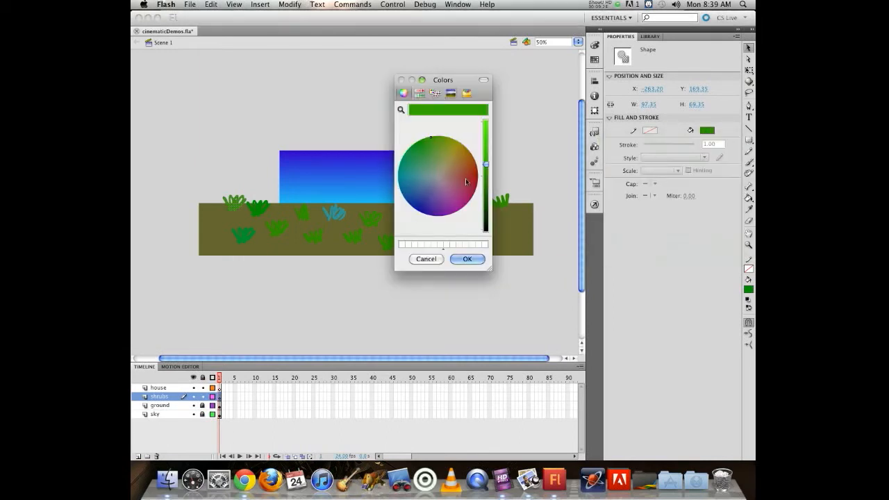
{"action": "left_click", "coordinate": [422, 143]}
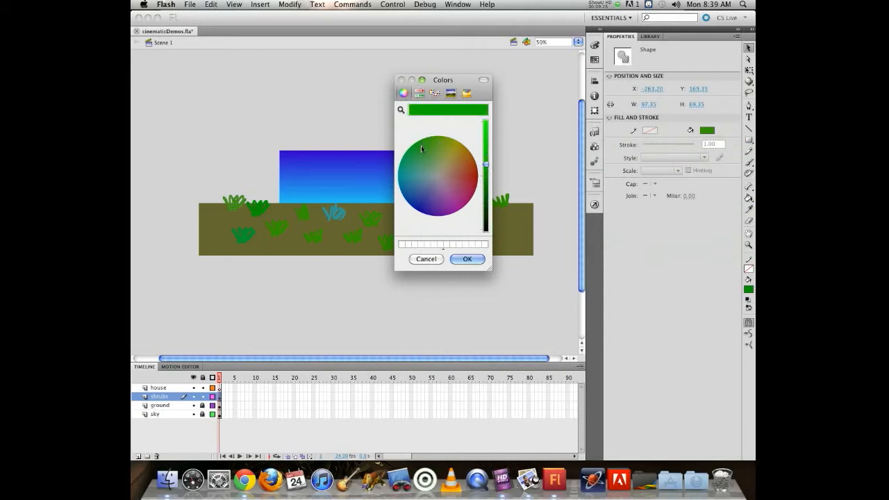
{"action": "left_click", "coordinate": [468, 258]}
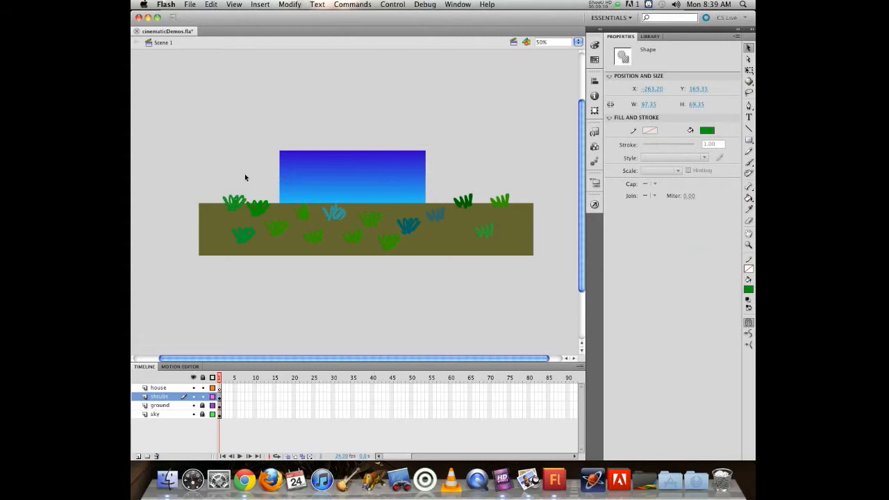
{"action": "left_click", "coordinate": [202, 144]}
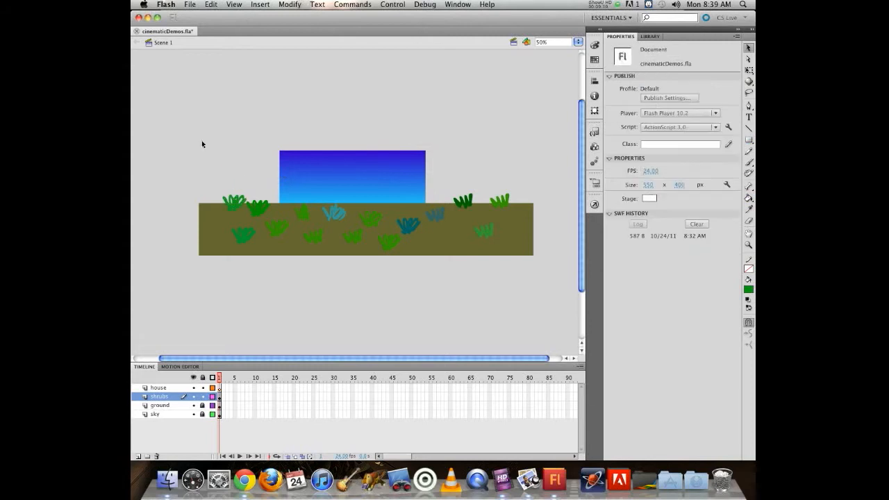
Darken the green of the lower-middle shrub by lowering its brightness in the system color picker, and deselect it
{"action": "left_click", "coordinate": [348, 238]}
{"action": "left_click", "coordinate": [706, 130]}
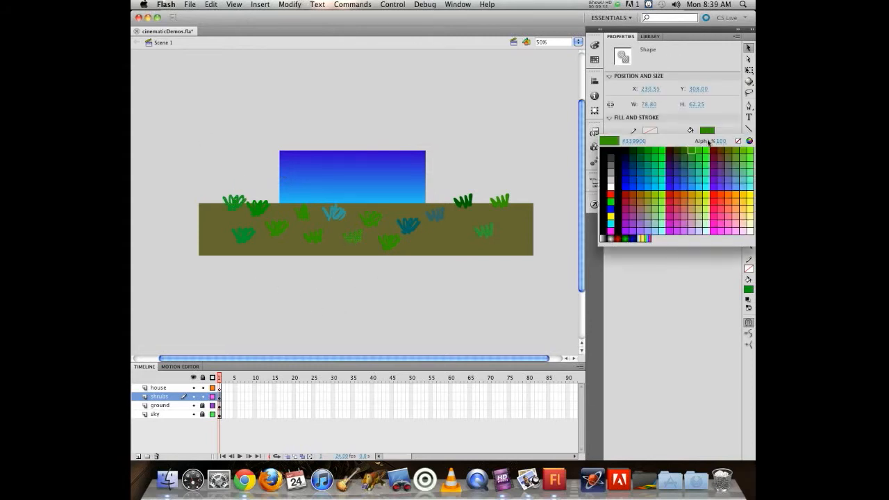
{"action": "left_click", "coordinate": [749, 141]}
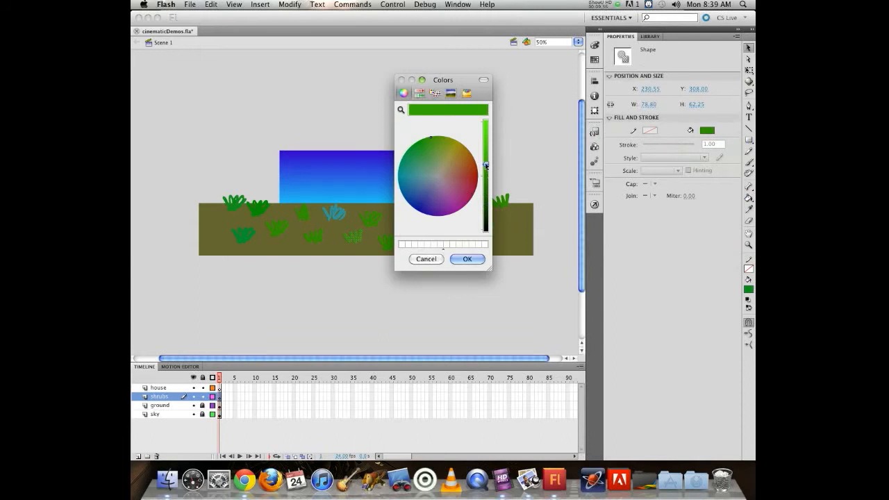
{"action": "left_click_drag", "start_coordinate": [485, 165], "coordinate": [485, 186]}
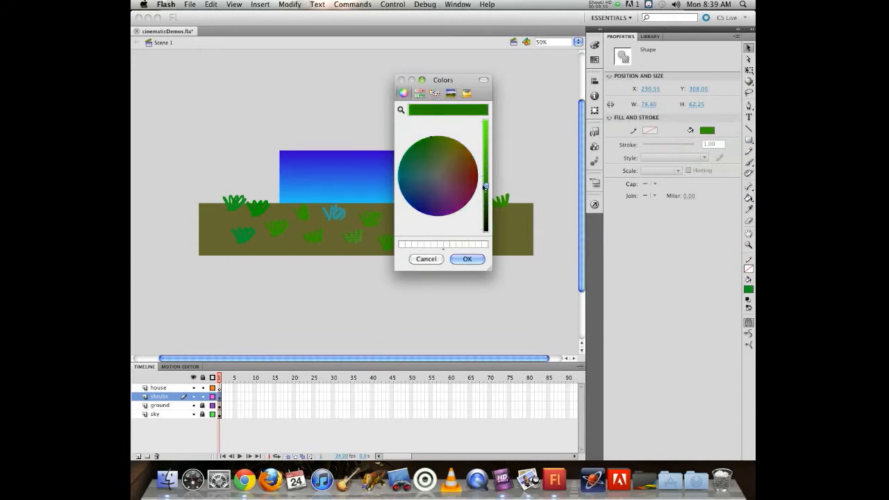
{"action": "left_click", "coordinate": [467, 259]}
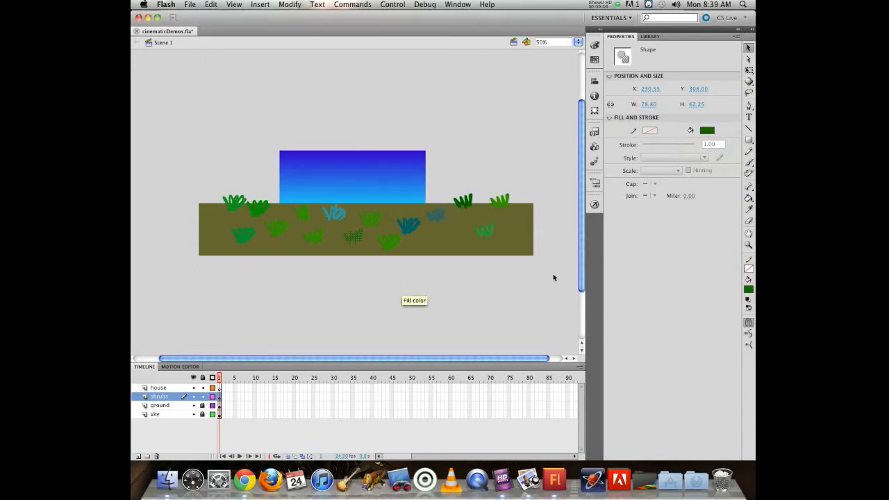
{"action": "left_click", "coordinate": [452, 117]}
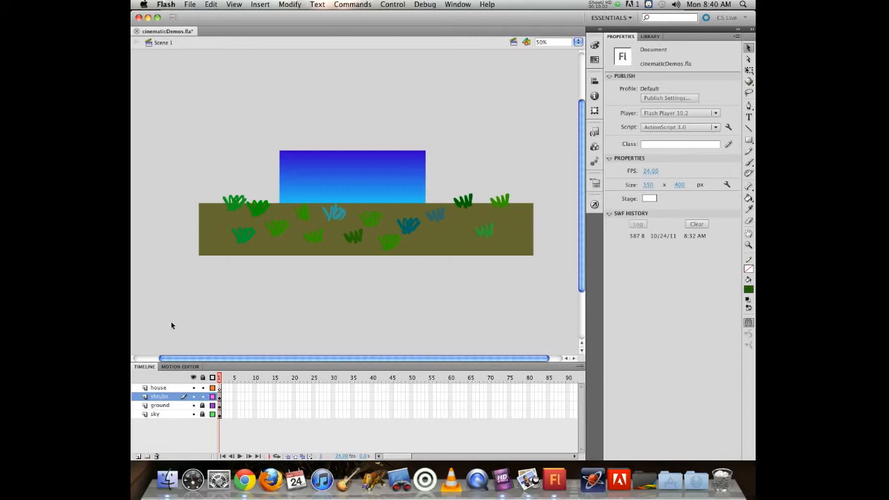
Add a layer named "guide" above the house layer
{"action": "left_click", "coordinate": [159, 387]}
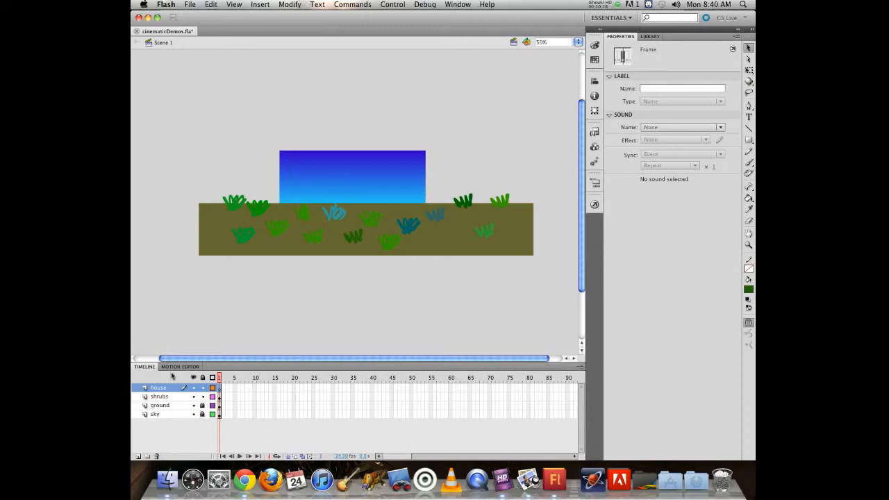
{"action": "left_click", "coordinate": [138, 456]}
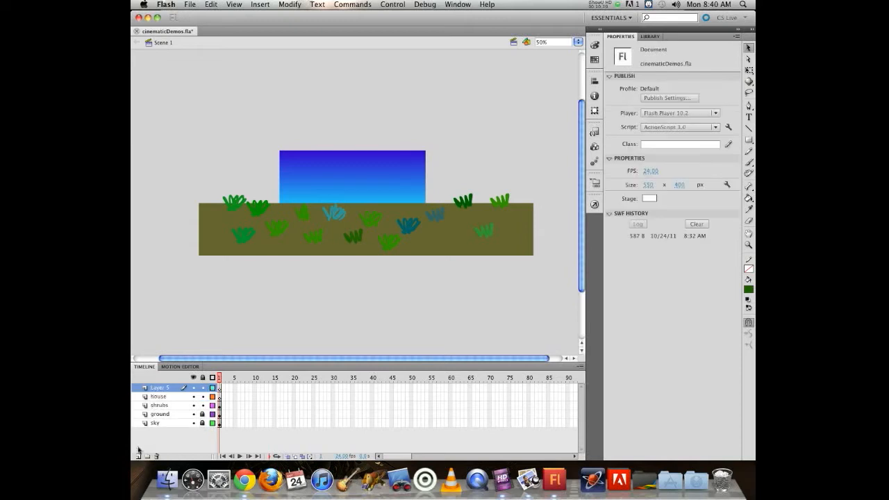
{"action": "double_click", "coordinate": [160, 387]}
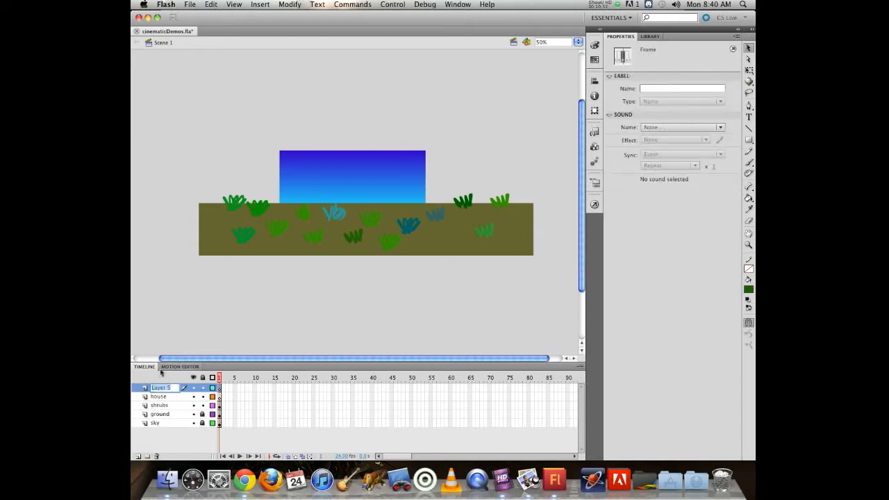
{"action": "type", "text": "guide"}
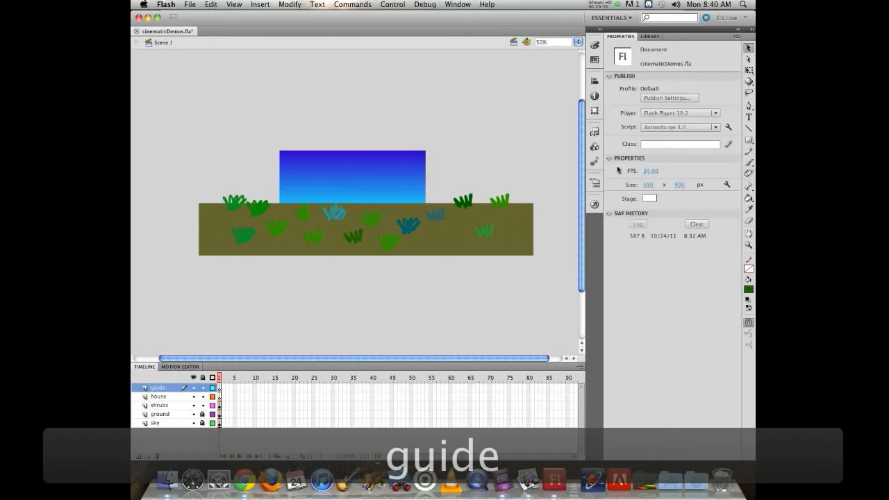
Draw a rectangle about 112 by 78 px with a red stroke and no fill above the sky on the guide layer
{"action": "left_click", "coordinate": [748, 140]}
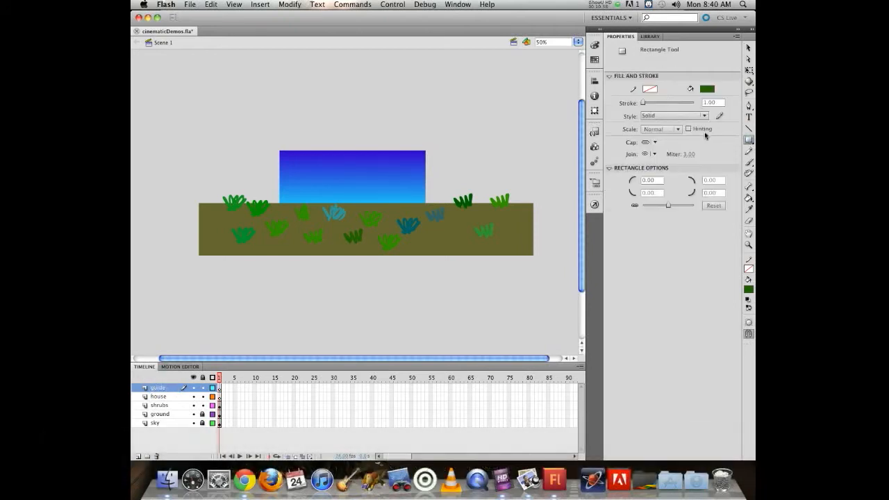
{"action": "left_click", "coordinate": [649, 89]}
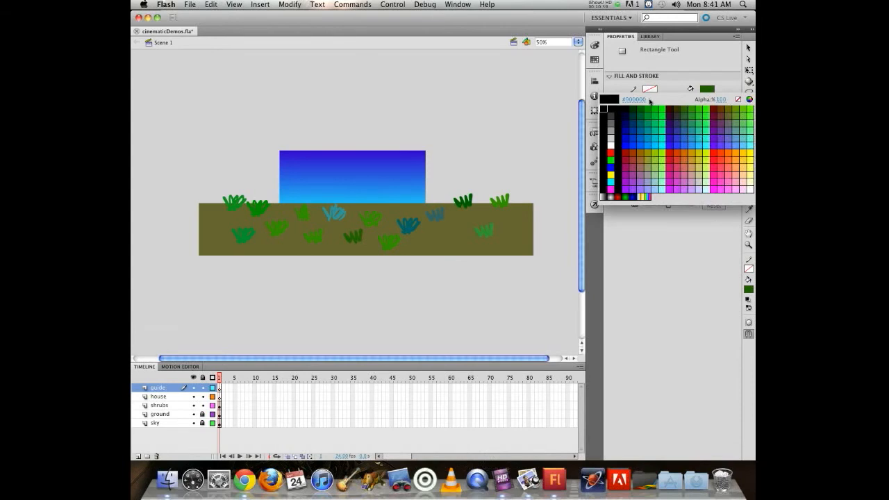
{"action": "left_click", "coordinate": [712, 150]}
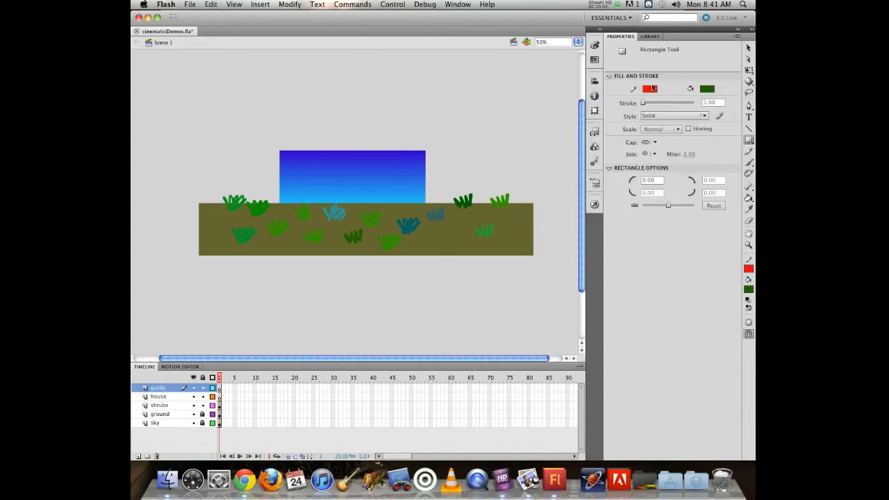
{"action": "left_click", "coordinate": [709, 91]}
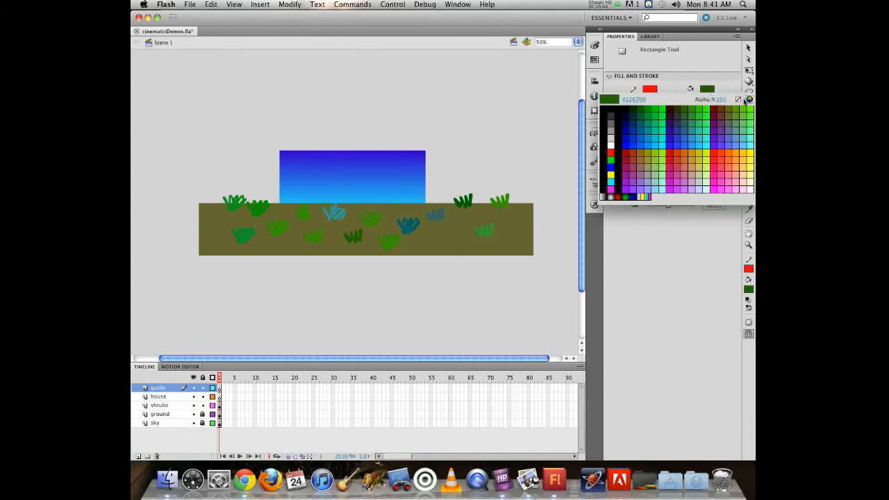
{"action": "left_click", "coordinate": [739, 100]}
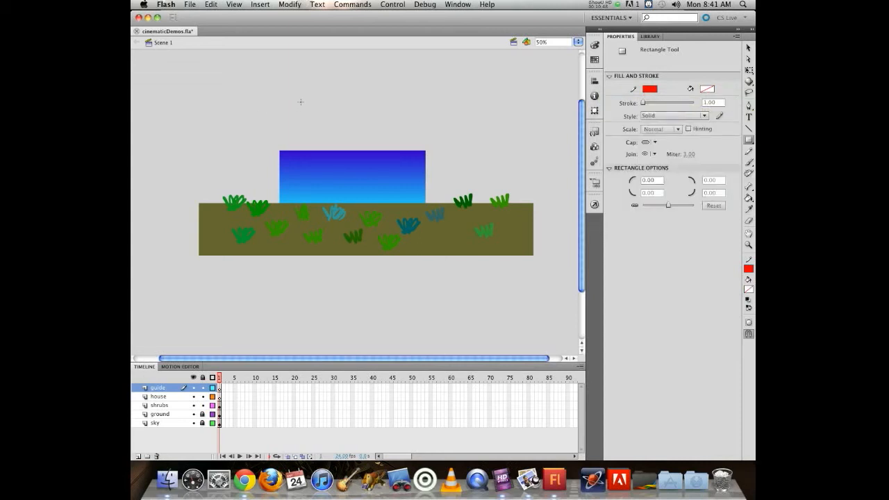
{"action": "left_click_drag", "start_coordinate": [304, 107], "coordinate": [333, 125]}
Select the red rectangle's whole outline and position it at X 0, Y 0
{"action": "left_click", "coordinate": [748, 47]}
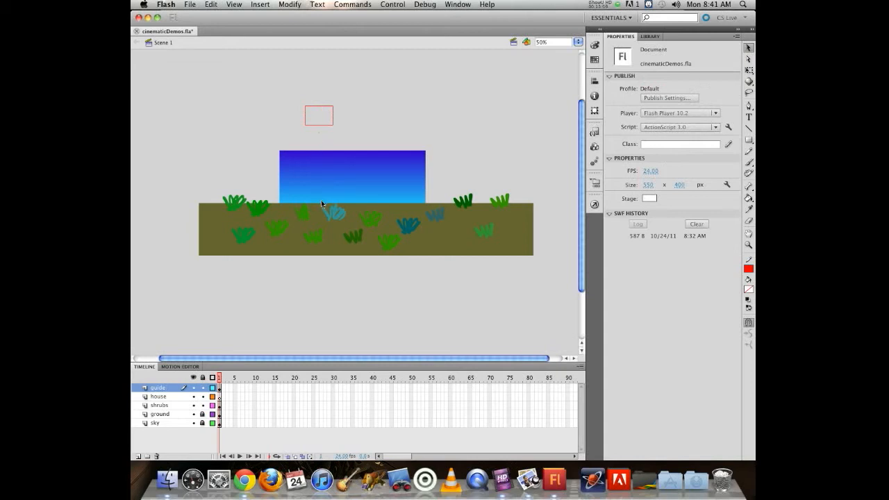
{"action": "double_click", "coordinate": [319, 125]}
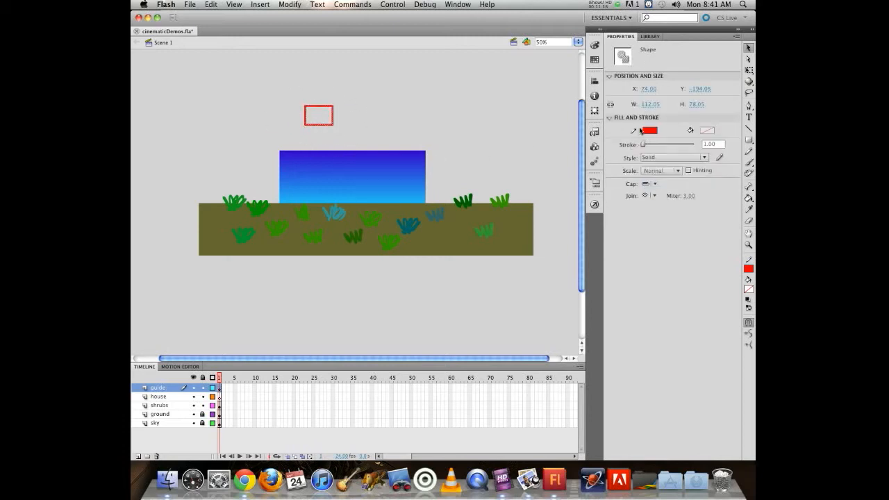
{"action": "left_click", "coordinate": [641, 91]}
{"action": "type", "text": "0"}
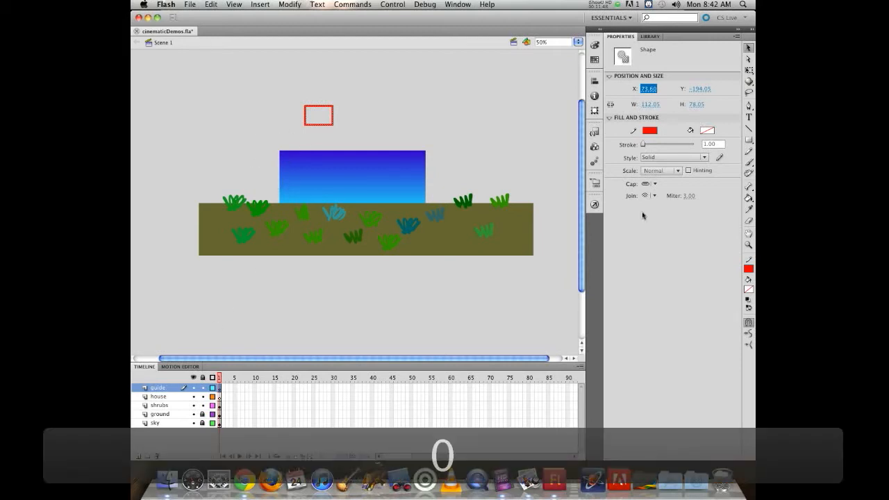
{"action": "left_click", "coordinate": [650, 90]}
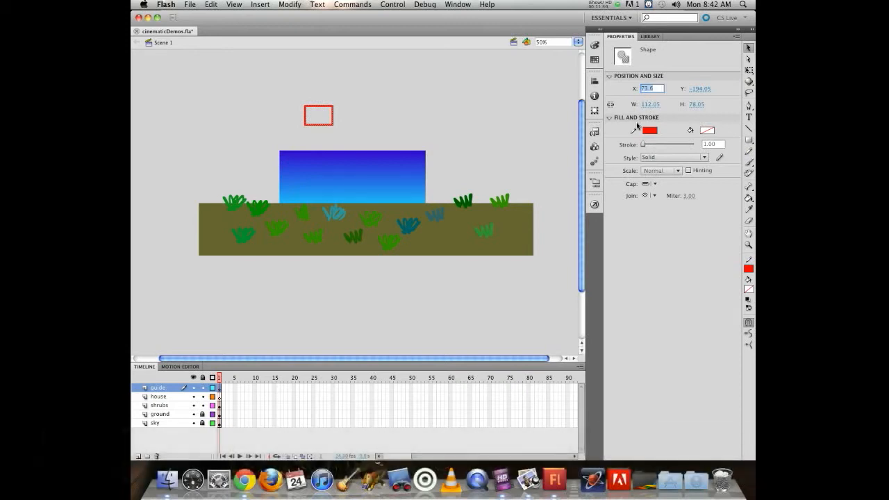
{"action": "type", "text": "0"}
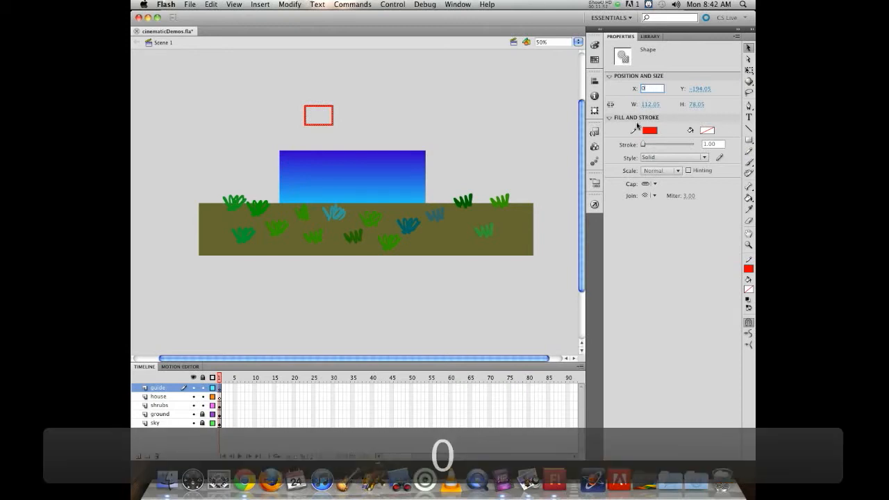
{"action": "key", "text": "Tab"}
{"action": "type", "text": "0"}
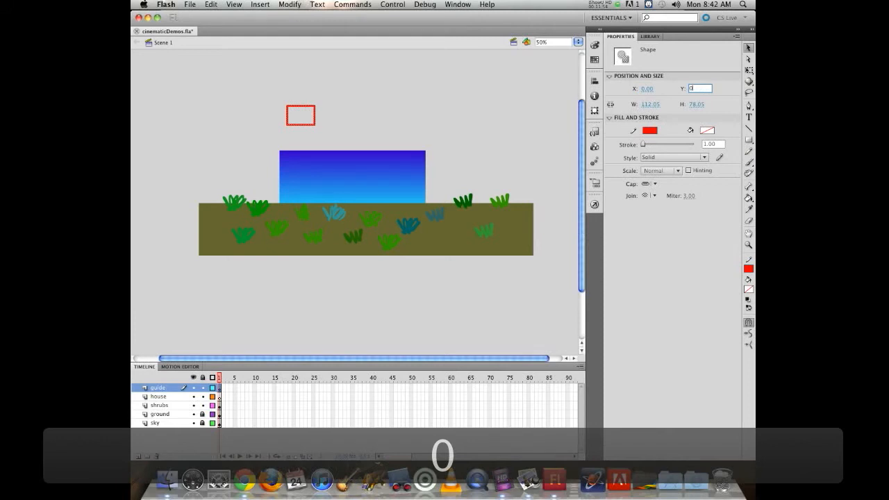
{"action": "key", "text": "Tab"}
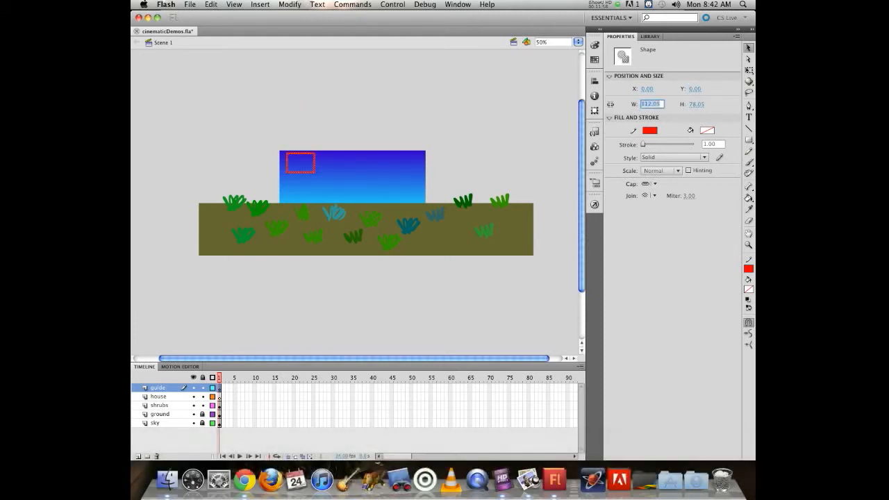
Resize the red rectangle to 550 px wide and 400 px high, and deselect it
{"action": "type", "text": "550"}
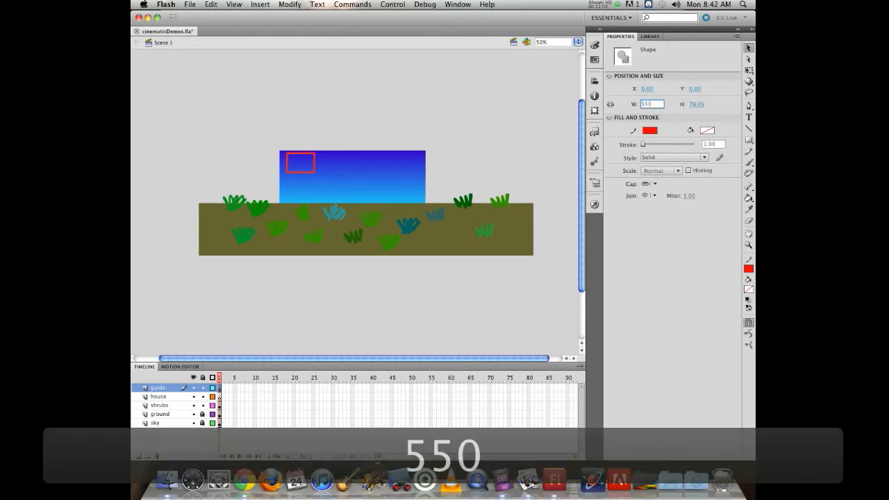
{"action": "key", "text": "Tab"}
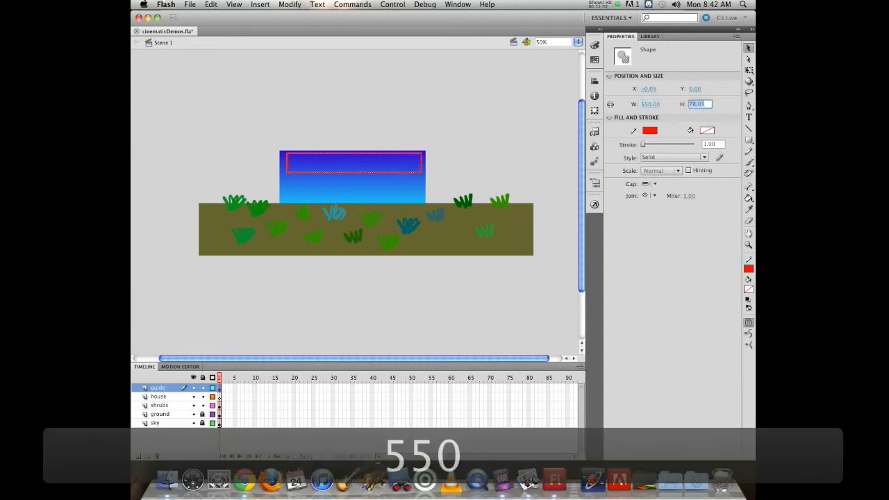
{"action": "type", "text": "400"}
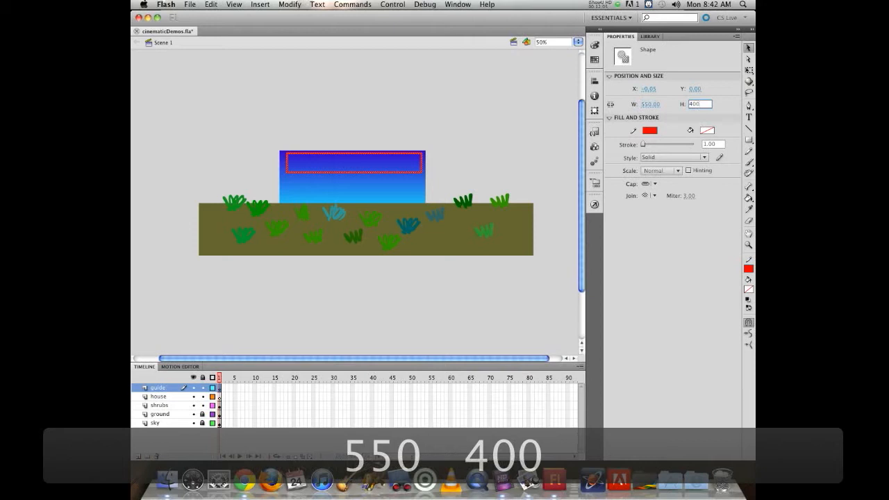
{"action": "key", "text": "Return"}
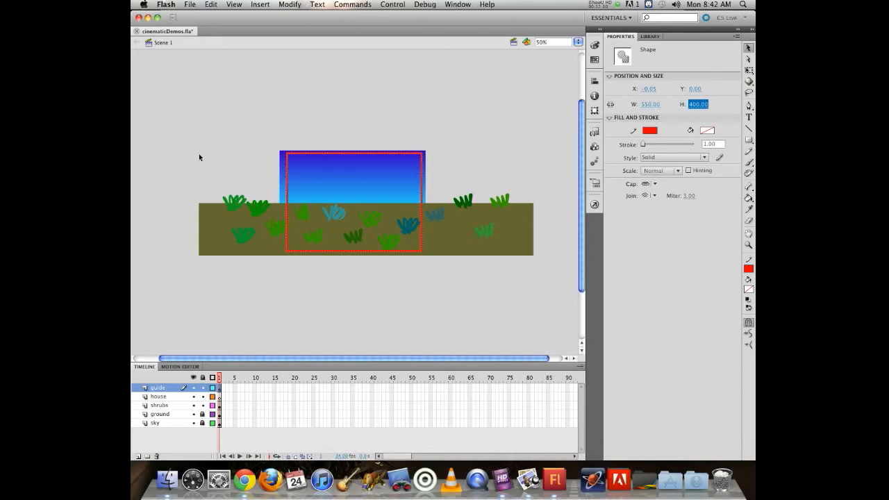
{"action": "left_click", "coordinate": [232, 136]}
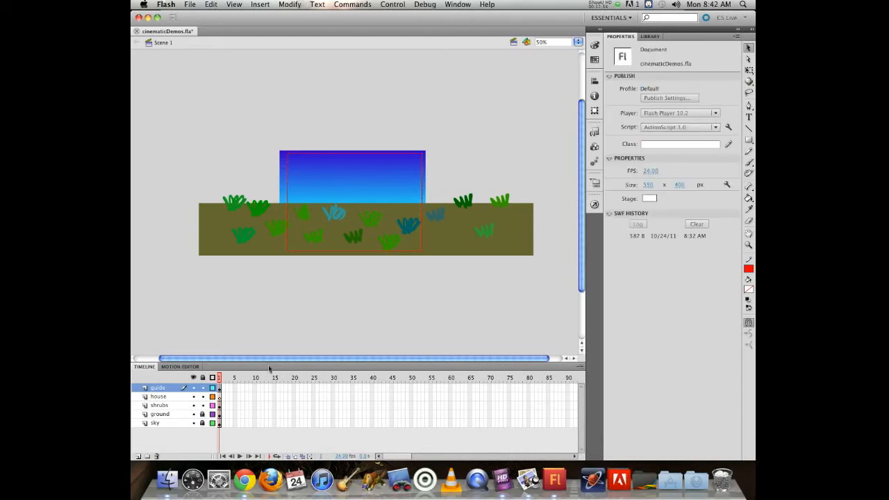
Handwrite "This is a guide" inside the red frame with the Brush tool, using fill #FF0000 and no stroke
{"action": "left_click", "coordinate": [202, 387]}
{"action": "left_click", "coordinate": [202, 388]}
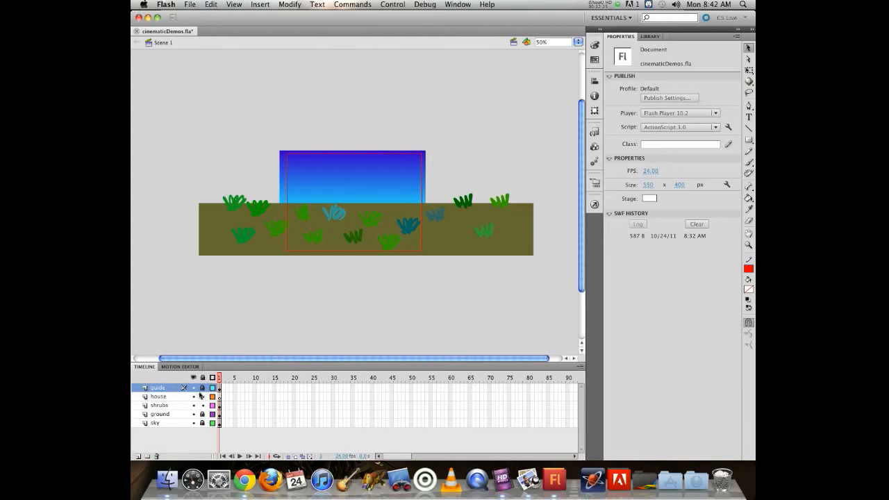
{"action": "left_click", "coordinate": [749, 162]}
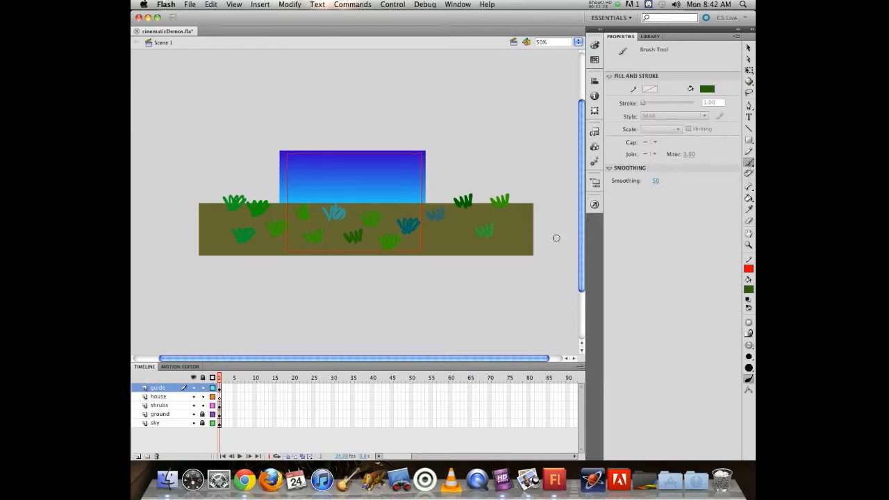
{"action": "left_click", "coordinate": [748, 269]}
{"action": "left_click", "coordinate": [738, 279]}
{"action": "left_click", "coordinate": [748, 289]}
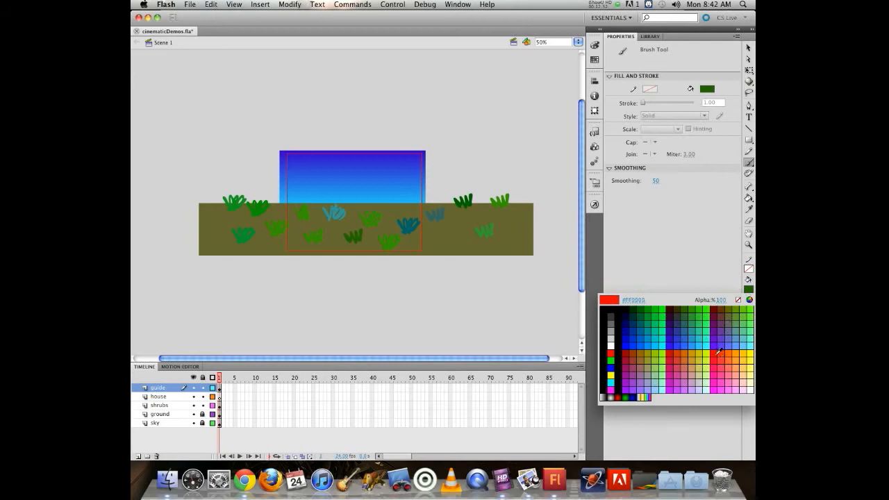
{"action": "left_click", "coordinate": [716, 352]}
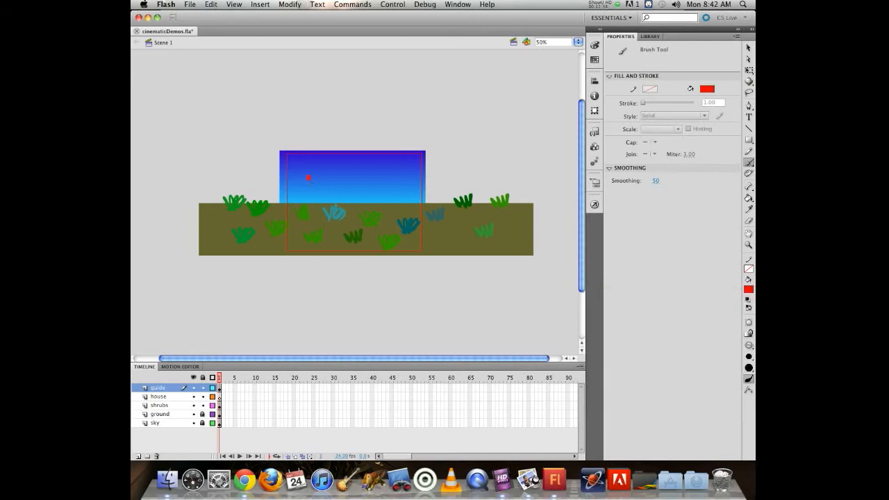
{"action": "mouse_move", "coordinate": [308, 177]}
{"action": "left_mouse_down"}
{"action": "mouse_move", "coordinate": [297, 182]}
{"action": "mouse_move", "coordinate": [347, 187]}
{"action": "mouse_move", "coordinate": [362, 177]}
{"action": "left_mouse_up"}
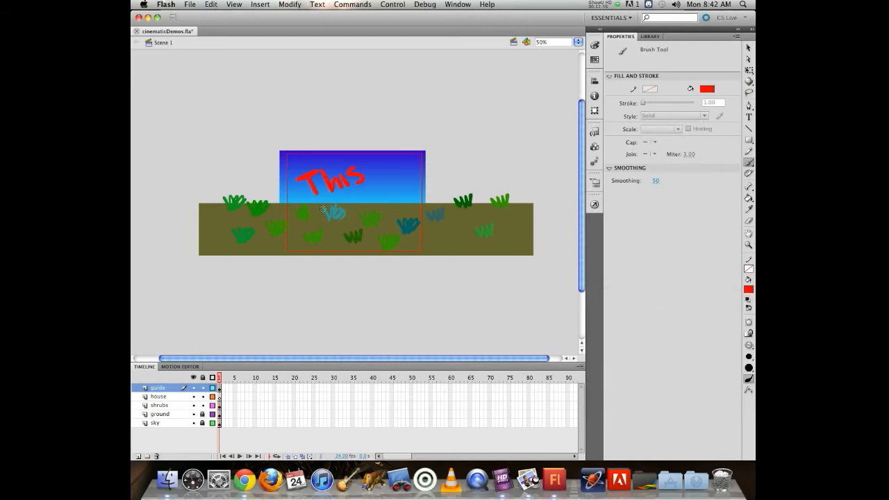
{"action": "left_click_drag", "start_coordinate": [322, 209], "coordinate": [326, 219]}
{"action": "mouse_move", "coordinate": [336, 205]}
{"action": "left_mouse_down"}
{"action": "mouse_move", "coordinate": [332, 212]}
{"action": "mouse_move", "coordinate": [347, 218]}
{"action": "left_mouse_up"}
{"action": "mouse_move", "coordinate": [369, 200]}
{"action": "left_mouse_down"}
{"action": "mouse_move", "coordinate": [362, 205]}
{"action": "mouse_move", "coordinate": [376, 208]}
{"action": "mouse_move", "coordinate": [375, 224]}
{"action": "mouse_move", "coordinate": [405, 201]}
{"action": "mouse_move", "coordinate": [413, 211]}
{"action": "left_mouse_up"}
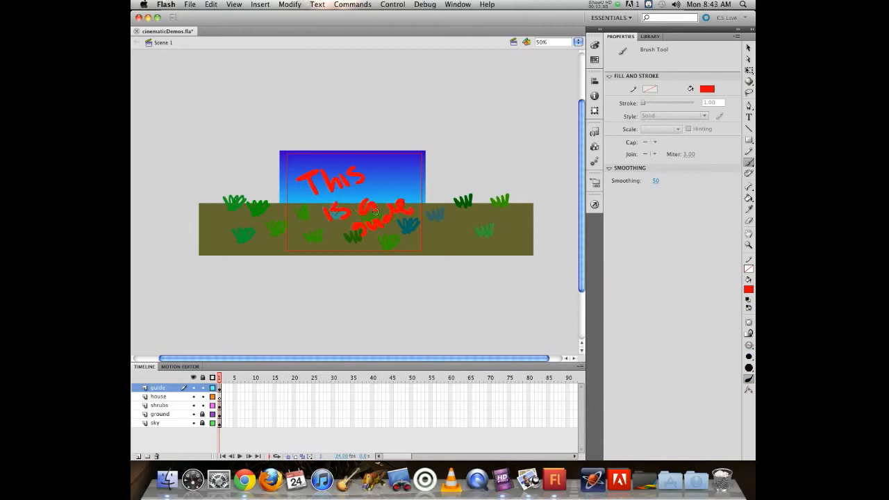
{"action": "left_click", "coordinate": [316, 203]}
Test the movie to check how the guide artwork behaves in the published output, and close the preview
{"action": "key", "text": "super+Return"}
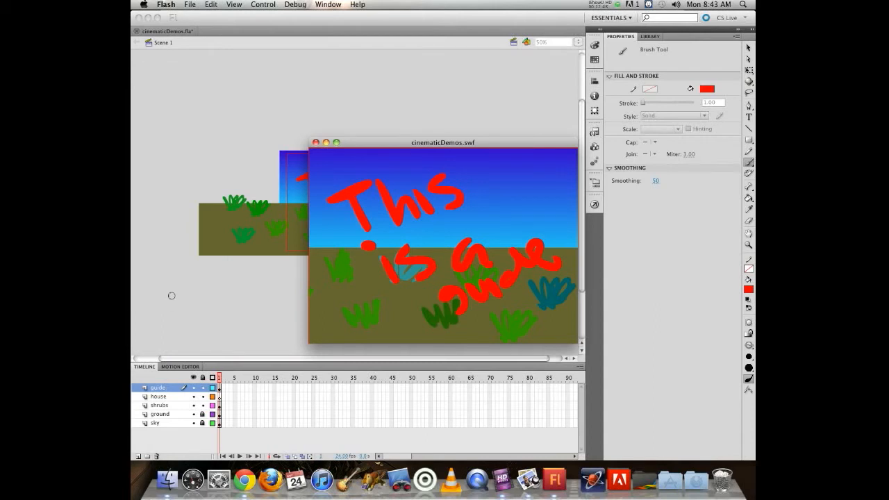
{"action": "left_click", "coordinate": [315, 142]}
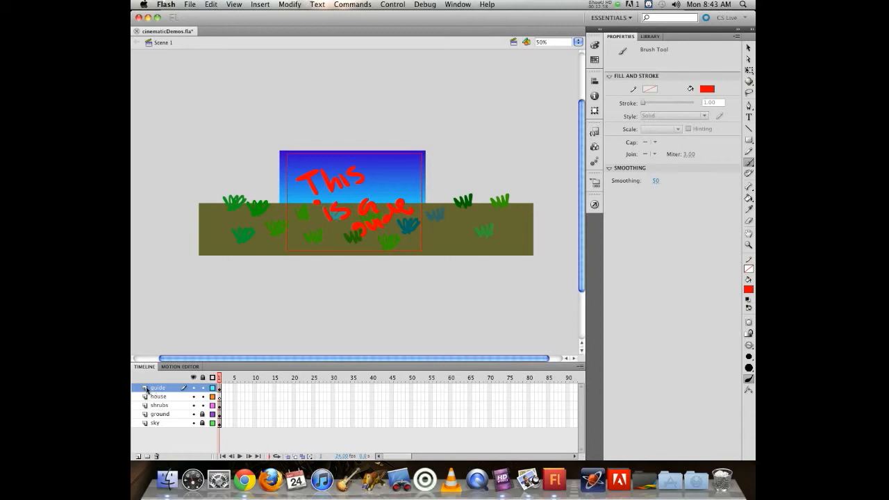
Change the type of the "guide" layer from Normal to Guide in its layer properties, and lock the layer
{"action": "double_click", "coordinate": [156, 388]}
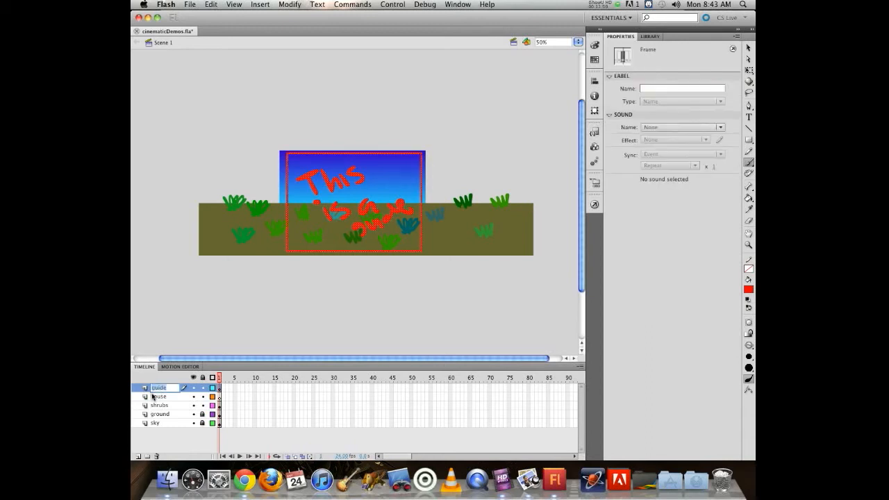
{"action": "left_click", "coordinate": [145, 389]}
{"action": "double_click", "coordinate": [145, 390]}
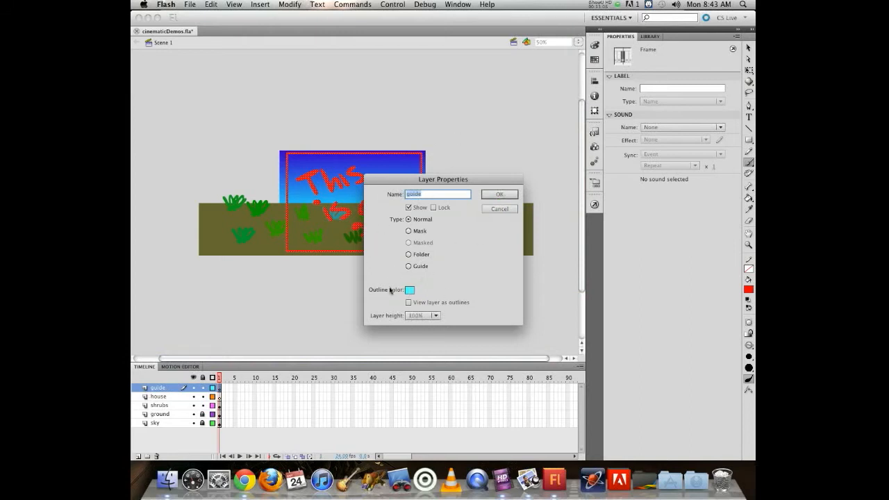
{"action": "left_click", "coordinate": [408, 267]}
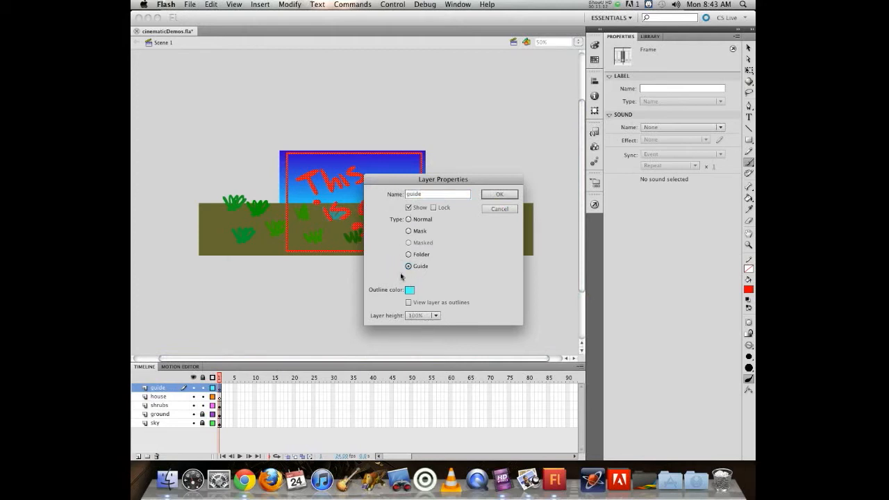
{"action": "left_click", "coordinate": [488, 194]}
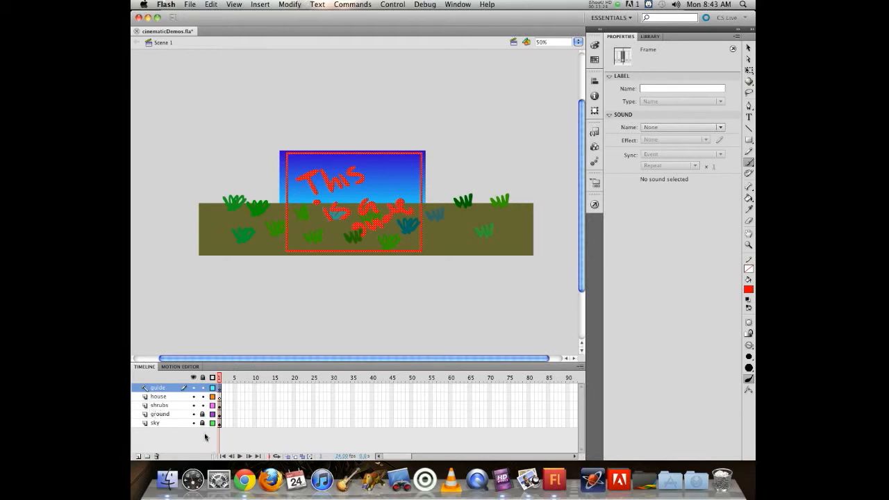
{"action": "left_click", "coordinate": [202, 388]}
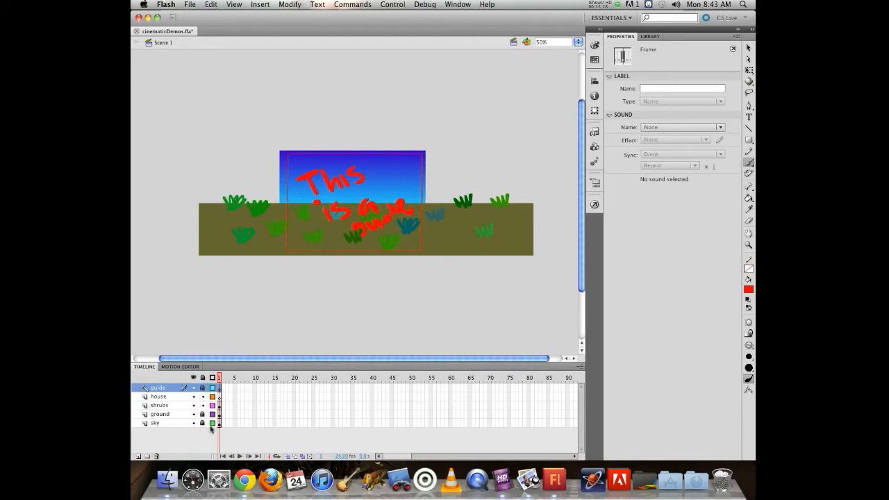
Test the movie again with the layer set as a guide, and close the preview
{"action": "key", "text": "super+Return"}
{"action": "left_click", "coordinate": [202, 422]}
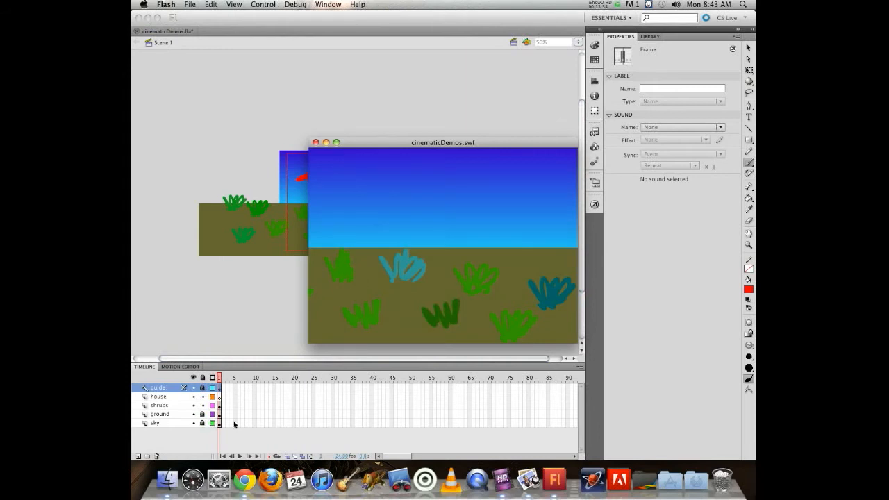
{"action": "left_click", "coordinate": [315, 142]}
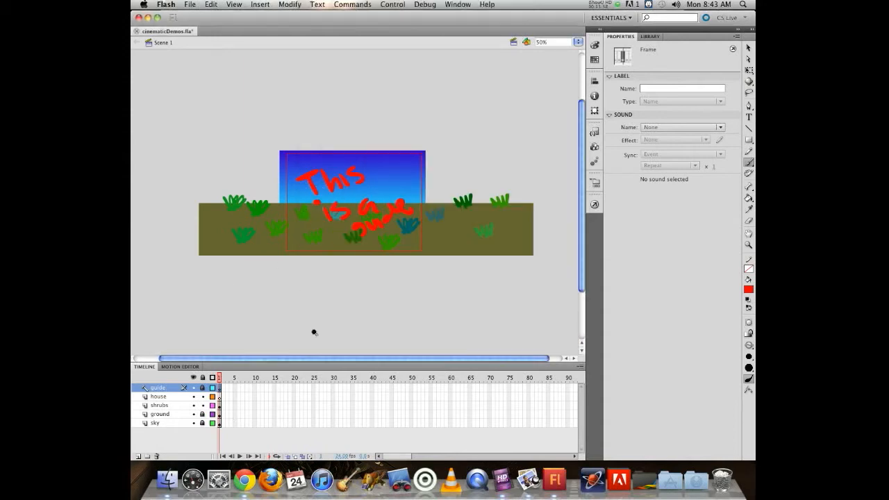
Lock the house and shrubs layers and delete the handwritten "This is a guide" from the guide layer, keeping the red frame
{"action": "left_click", "coordinate": [748, 47]}
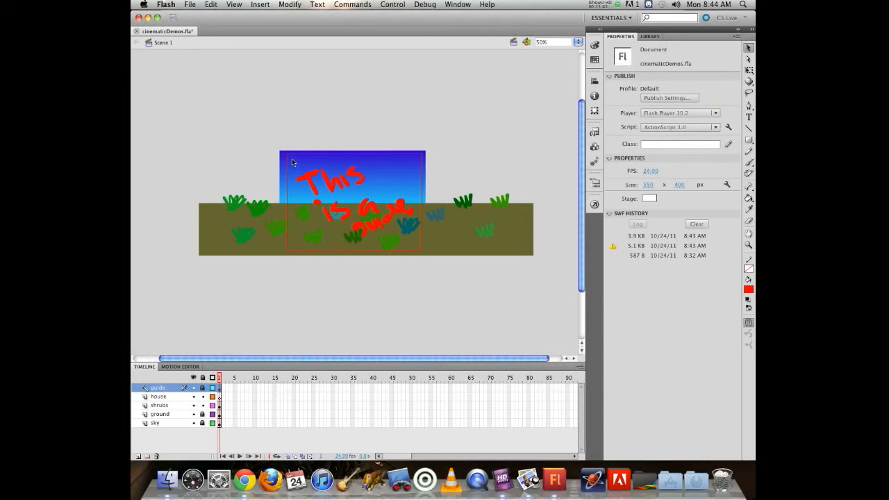
{"action": "mouse_move", "coordinate": [292, 158]}
{"action": "left_mouse_down"}
{"action": "mouse_move", "coordinate": [356, 210]}
{"action": "mouse_move", "coordinate": [404, 216]}
{"action": "mouse_move", "coordinate": [415, 242]}
{"action": "left_mouse_up"}
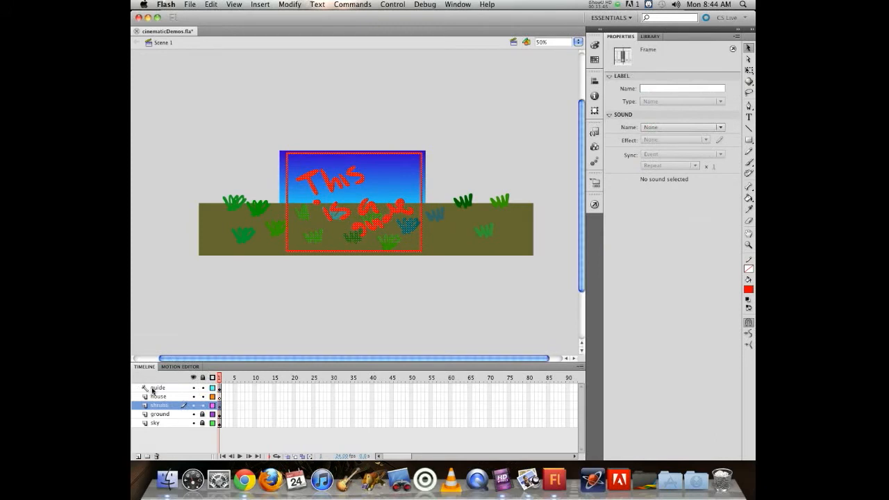
{"action": "left_click", "coordinate": [154, 389]}
{"action": "left_click", "coordinate": [254, 118]}
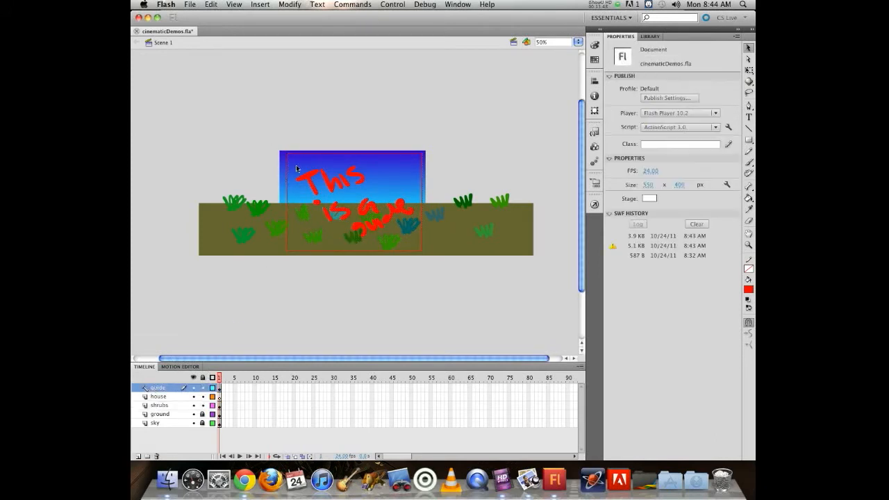
{"action": "mouse_move", "coordinate": [292, 158]}
{"action": "left_mouse_down"}
{"action": "mouse_move", "coordinate": [323, 208]}
{"action": "mouse_move", "coordinate": [415, 241]}
{"action": "left_mouse_up"}
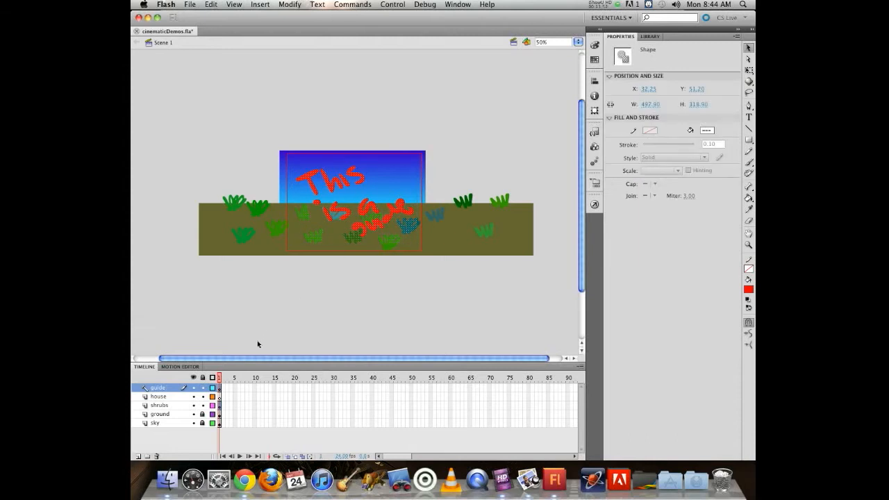
{"action": "left_click", "coordinate": [202, 396]}
{"action": "left_click", "coordinate": [202, 404]}
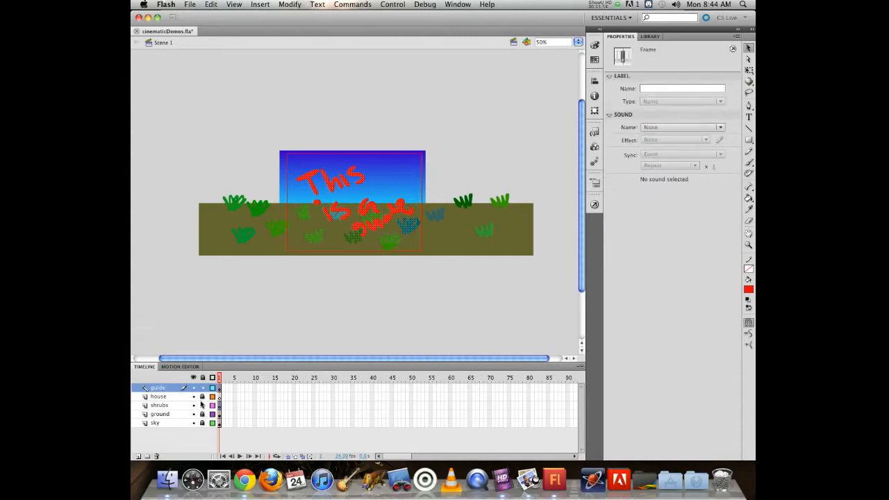
{"action": "key", "text": "Delete"}
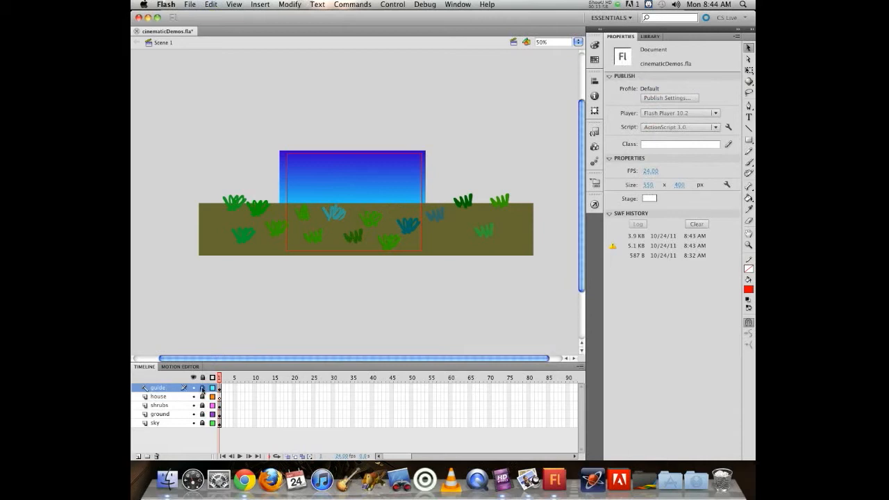
Examine the guide layer's type in its layer properties and the Guide option among its layer commands
{"action": "double_click", "coordinate": [144, 387]}
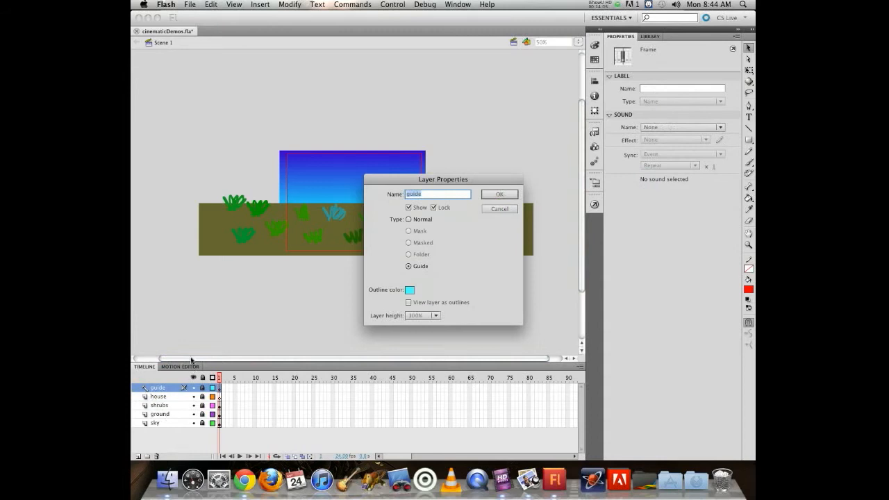
{"action": "left_click", "coordinate": [503, 194]}
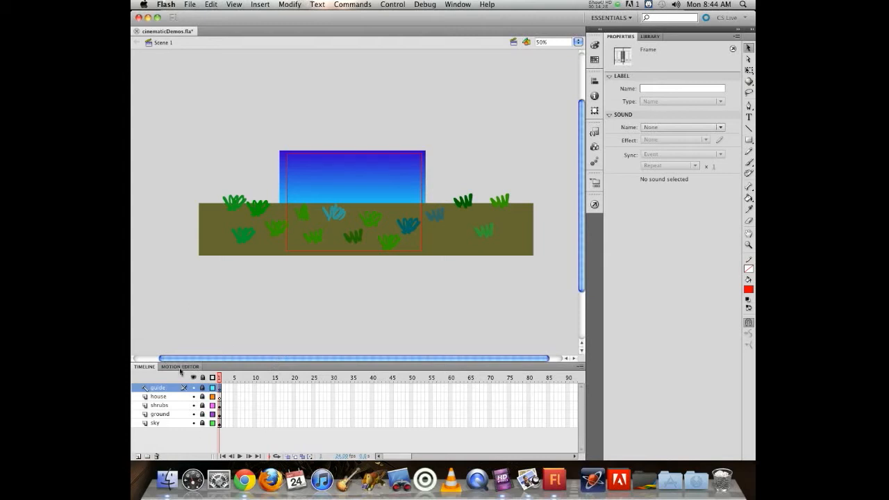
{"action": "right_click", "coordinate": [145, 394]}
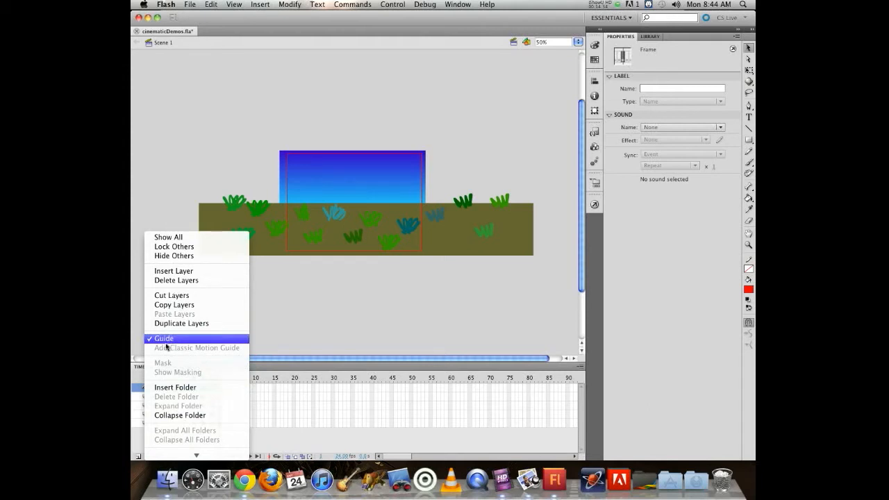
{"action": "left_click", "coordinate": [158, 167]}
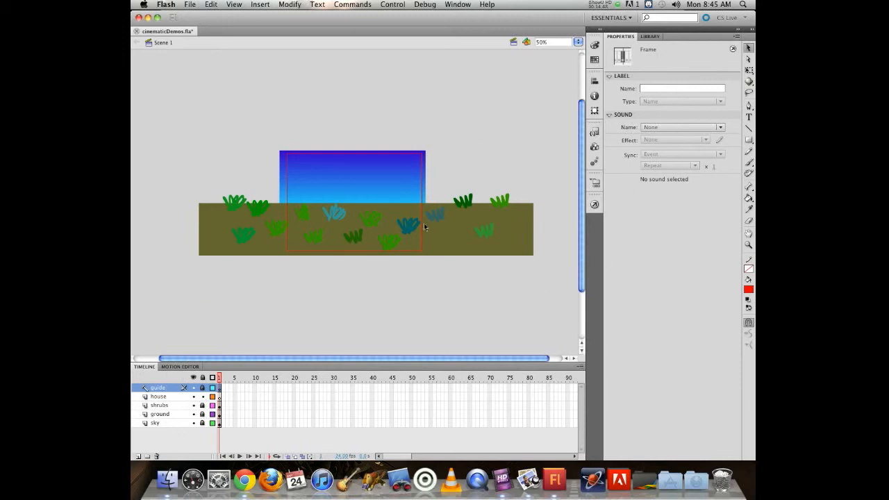
On the house layer, paint a dark purple house outline with a roof, door and window inside the red frame using the Brush tool
{"action": "left_click", "coordinate": [159, 394]}
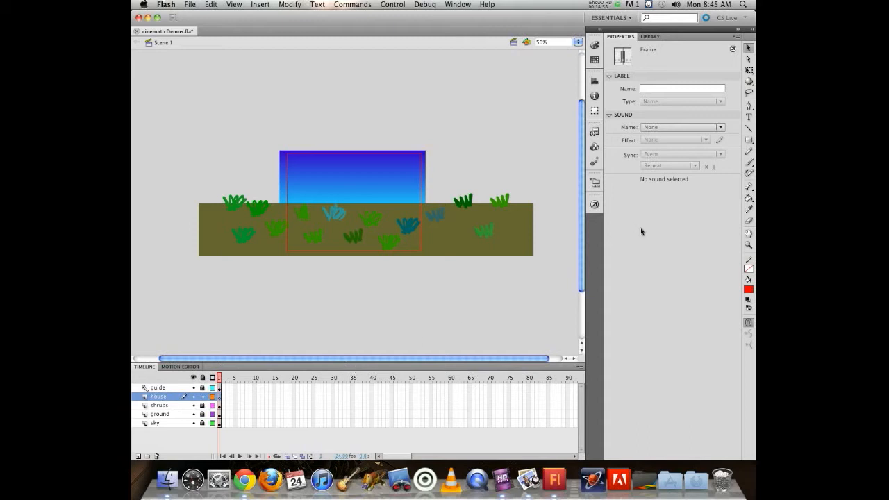
{"action": "left_click", "coordinate": [748, 164]}
{"action": "left_click", "coordinate": [748, 289]}
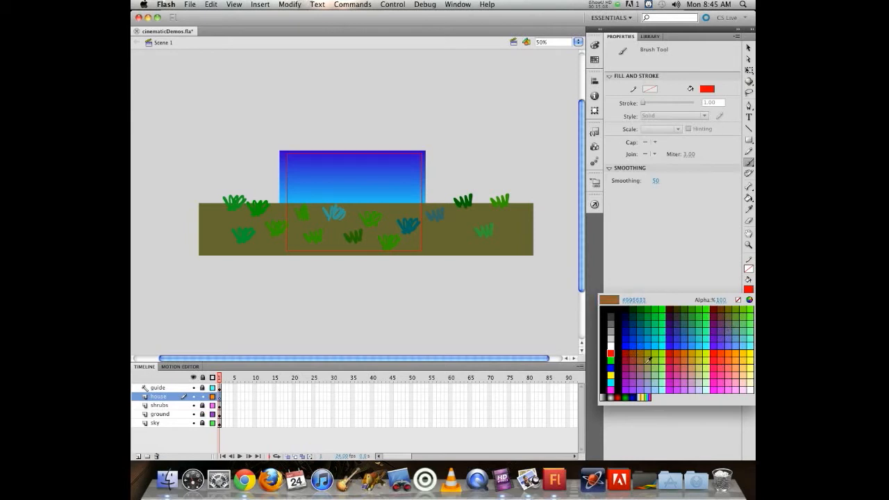
{"action": "left_click", "coordinate": [673, 320]}
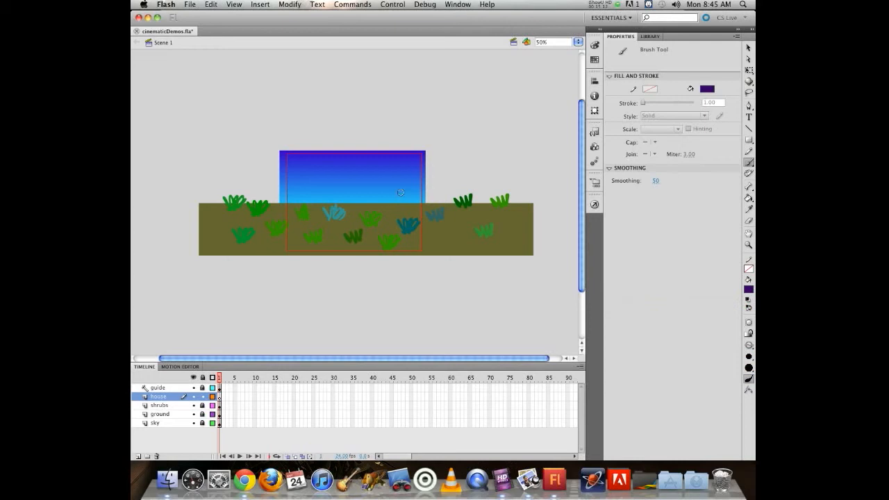
{"action": "mouse_move", "coordinate": [399, 192]}
{"action": "left_mouse_down"}
{"action": "mouse_move", "coordinate": [403, 215]}
{"action": "mouse_move", "coordinate": [367, 228]}
{"action": "left_mouse_up"}
{"action": "mouse_move", "coordinate": [407, 192]}
{"action": "left_mouse_down"}
{"action": "mouse_move", "coordinate": [372, 205]}
{"action": "mouse_move", "coordinate": [343, 187]}
{"action": "mouse_move", "coordinate": [331, 203]}
{"action": "mouse_move", "coordinate": [340, 226]}
{"action": "mouse_move", "coordinate": [365, 231]}
{"action": "left_mouse_up"}
{"action": "mouse_move", "coordinate": [345, 186]}
{"action": "left_mouse_down"}
{"action": "mouse_move", "coordinate": [393, 179]}
{"action": "mouse_move", "coordinate": [386, 173]}
{"action": "left_mouse_up"}
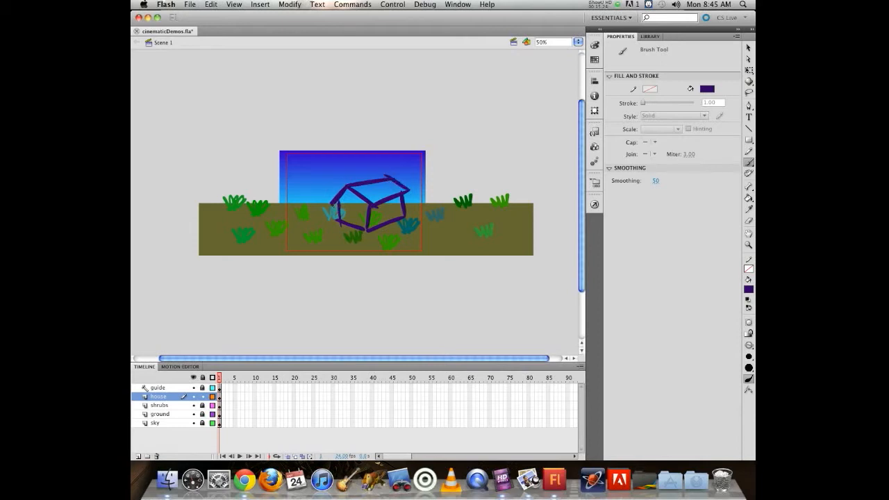
{"action": "mouse_move", "coordinate": [358, 212]}
{"action": "left_mouse_down"}
{"action": "mouse_move", "coordinate": [347, 205]}
{"action": "mouse_move", "coordinate": [348, 226]}
{"action": "left_mouse_up"}
{"action": "left_click_drag", "start_coordinate": [383, 209], "coordinate": [390, 208]}
Fill the house's roof with orange #FF6600 using the Paint Bucket tool
{"action": "left_click", "coordinate": [748, 197]}
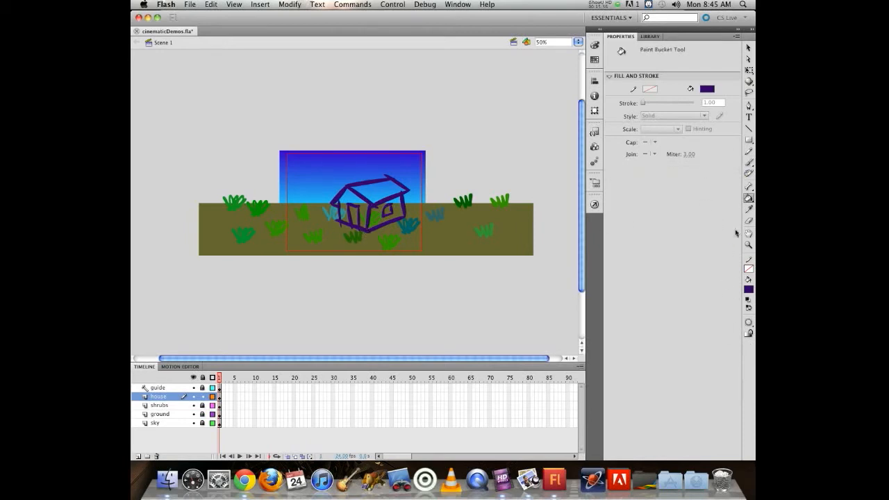
{"action": "left_click", "coordinate": [747, 290]}
{"action": "left_click", "coordinate": [737, 343]}
{"action": "left_click", "coordinate": [748, 289]}
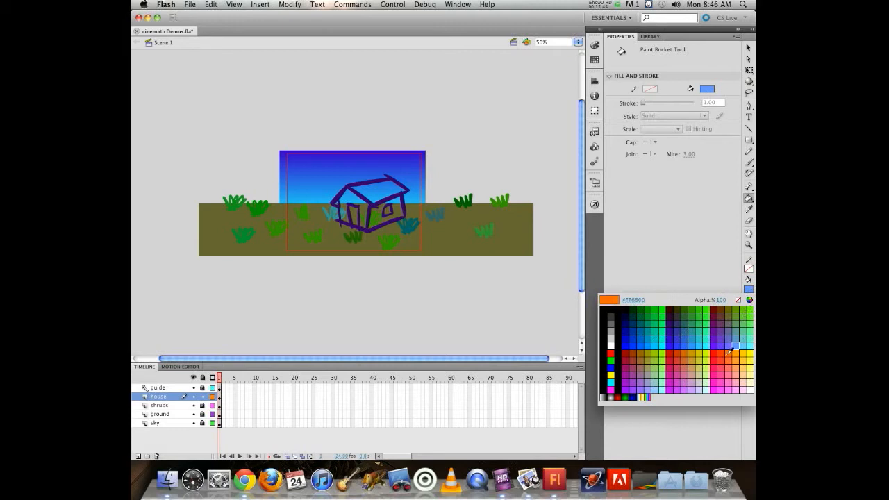
{"action": "left_click", "coordinate": [730, 351]}
{"action": "left_click", "coordinate": [368, 187]}
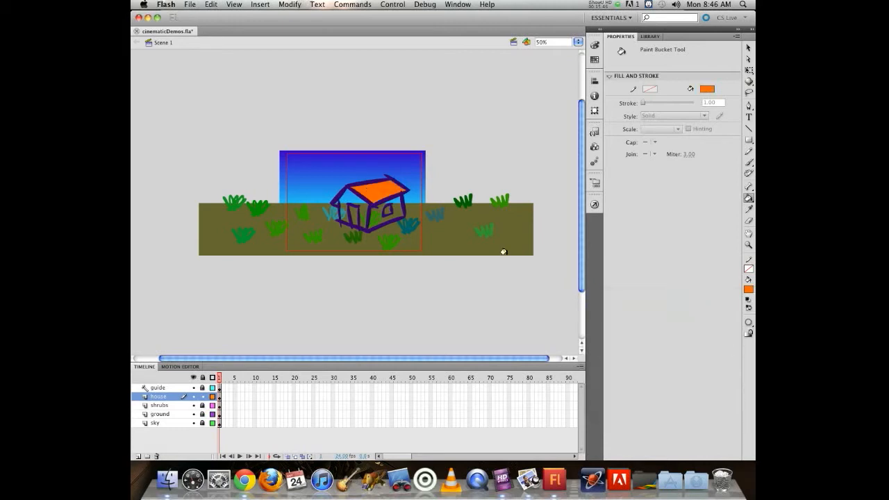
Fill the house's side wall with light pink and its front wall with the darker pink #FF6699
{"action": "left_click", "coordinate": [748, 289]}
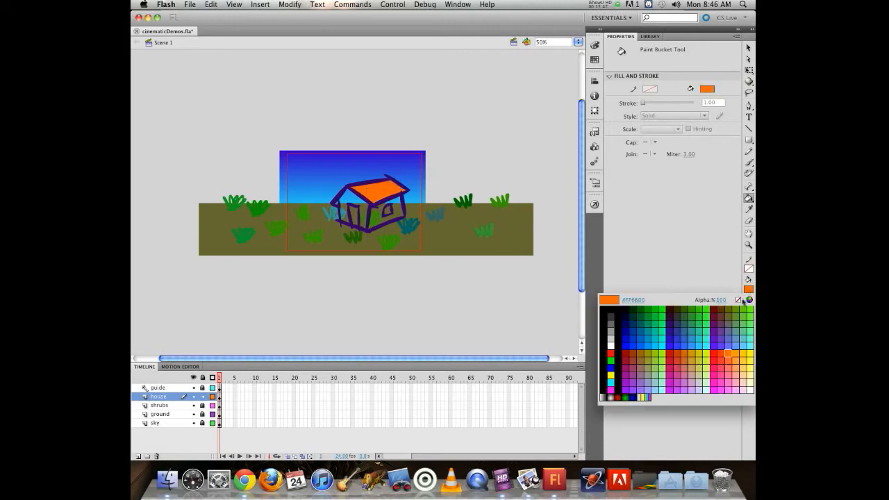
{"action": "left_click", "coordinate": [741, 380]}
{"action": "left_click", "coordinate": [357, 210]}
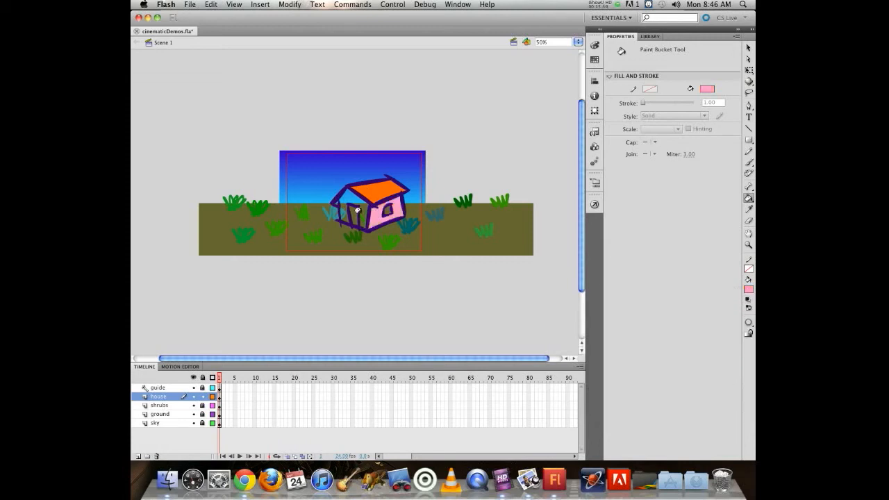
{"action": "left_click", "coordinate": [353, 209]}
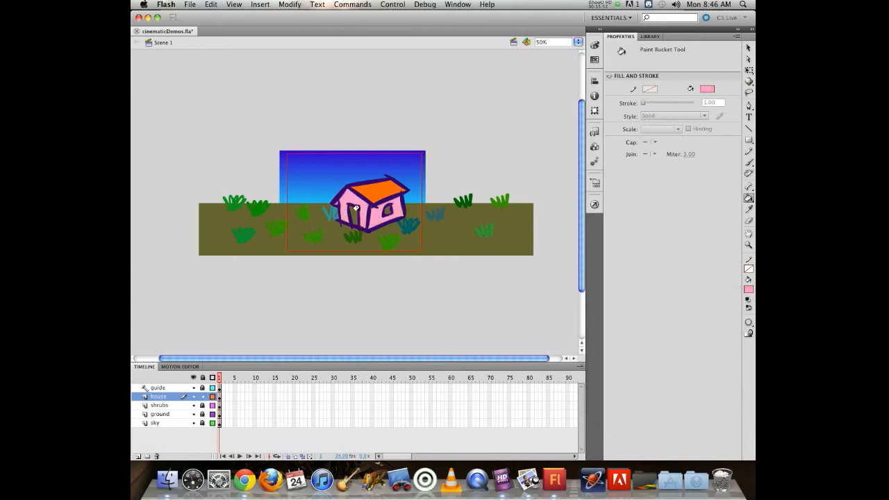
{"action": "left_click", "coordinate": [749, 290]}
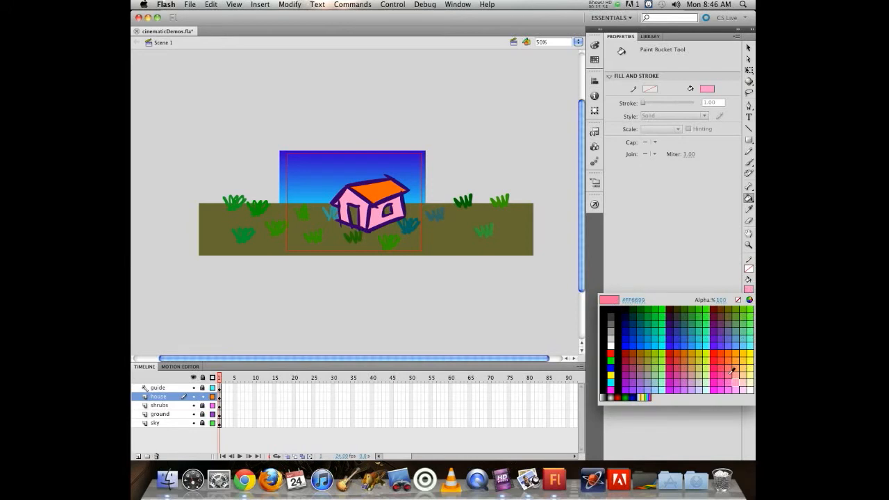
{"action": "left_click", "coordinate": [732, 372]}
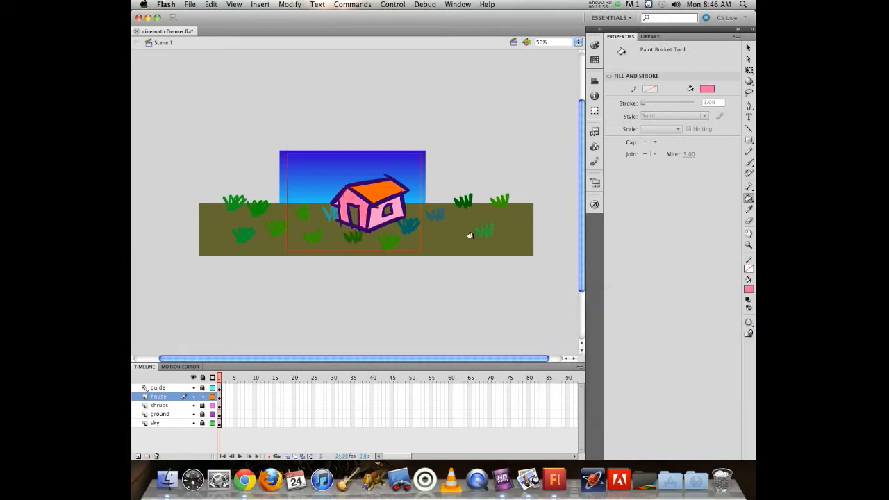
Fill the house's door with red and its window with dark gray
{"action": "left_click", "coordinate": [749, 290]}
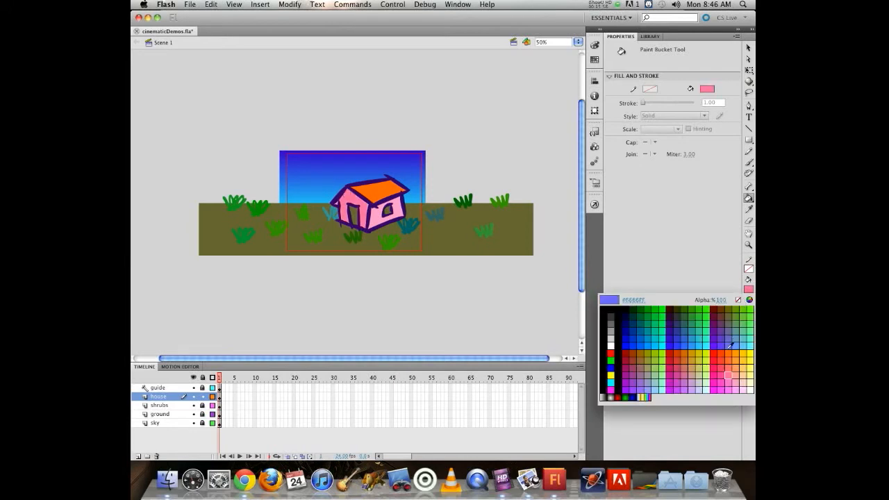
{"action": "left_click", "coordinate": [715, 353]}
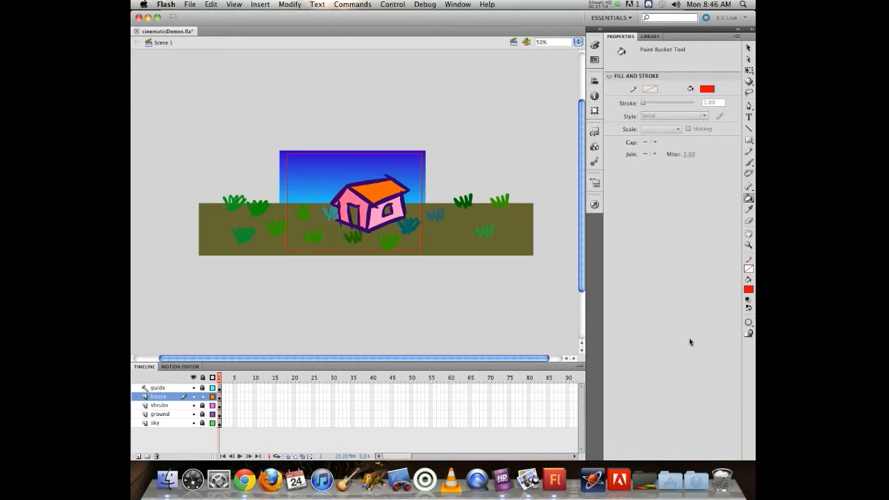
{"action": "left_click", "coordinate": [350, 209]}
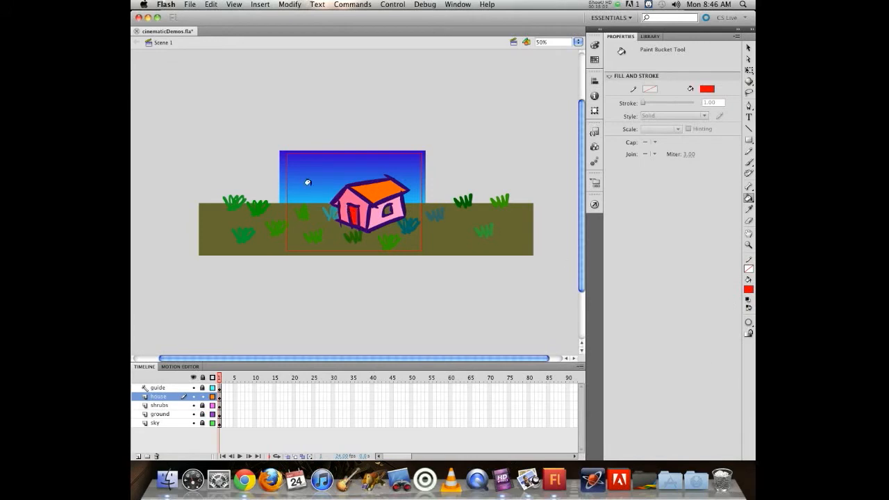
{"action": "left_click", "coordinate": [743, 290]}
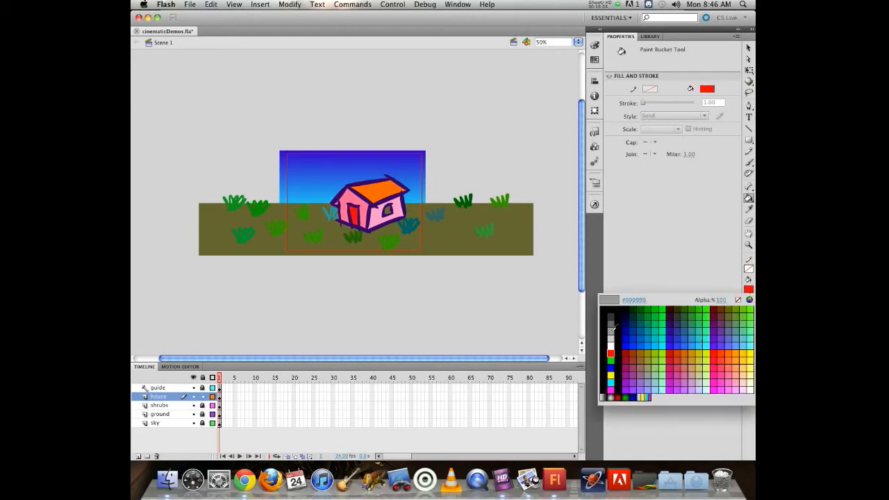
{"action": "left_click", "coordinate": [611, 324]}
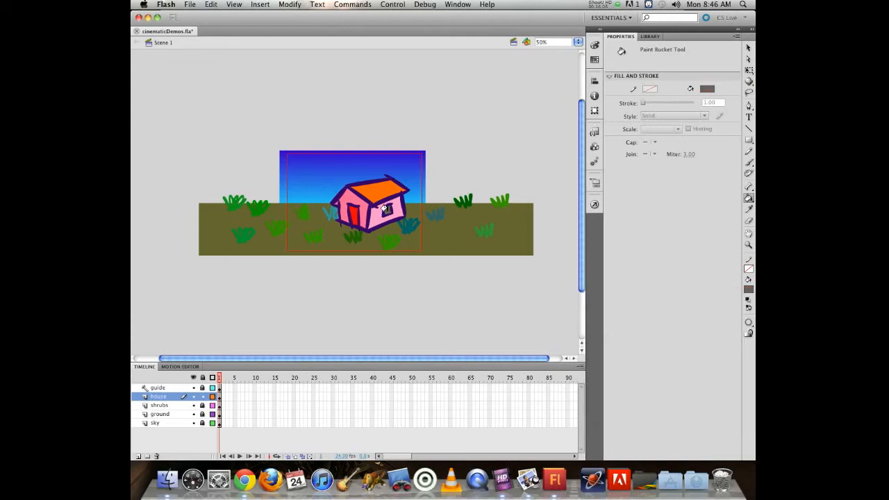
{"action": "left_click", "coordinate": [383, 208]}
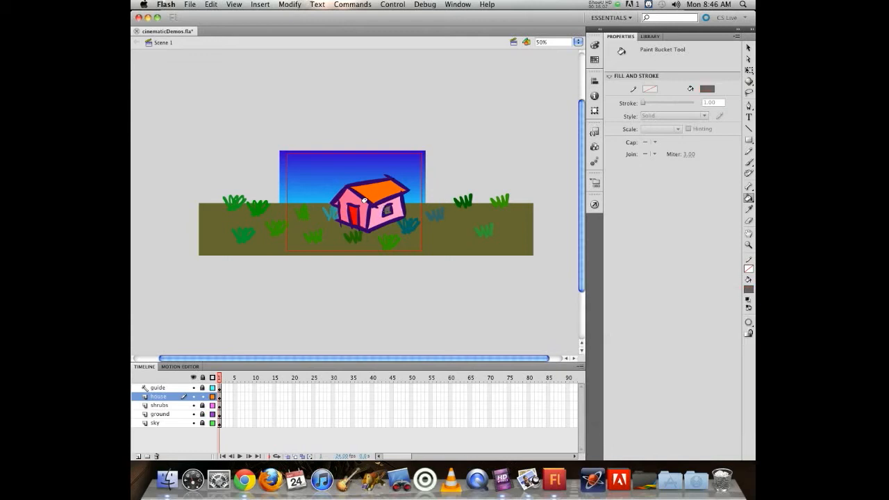
Convert the entire house drawing to a Movie Clip symbol named "House", and save the document
{"action": "left_click", "coordinate": [748, 48]}
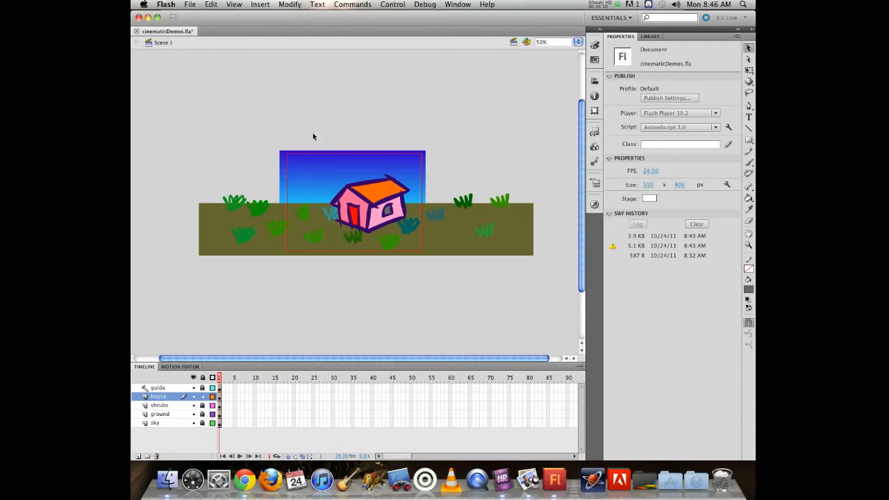
{"action": "left_click_drag", "start_coordinate": [313, 136], "coordinate": [456, 273]}
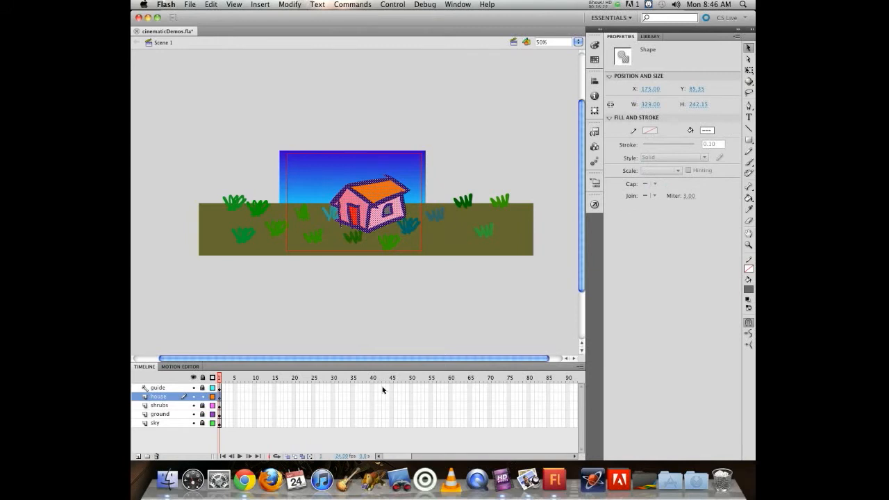
{"action": "key", "text": "F8"}
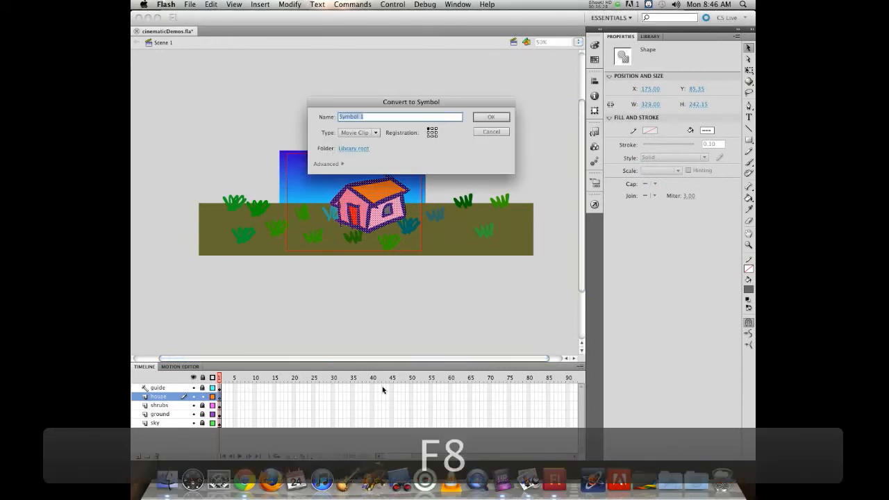
{"action": "type", "text": "House"}
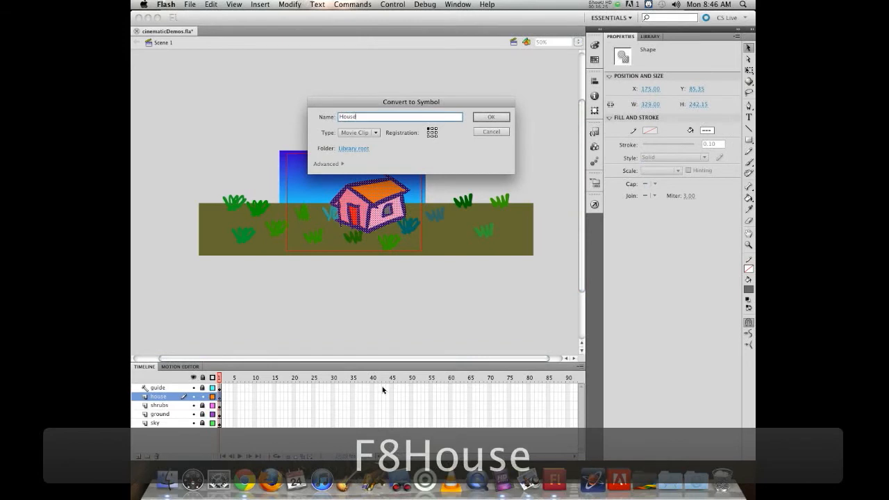
{"action": "key", "text": "Return"}
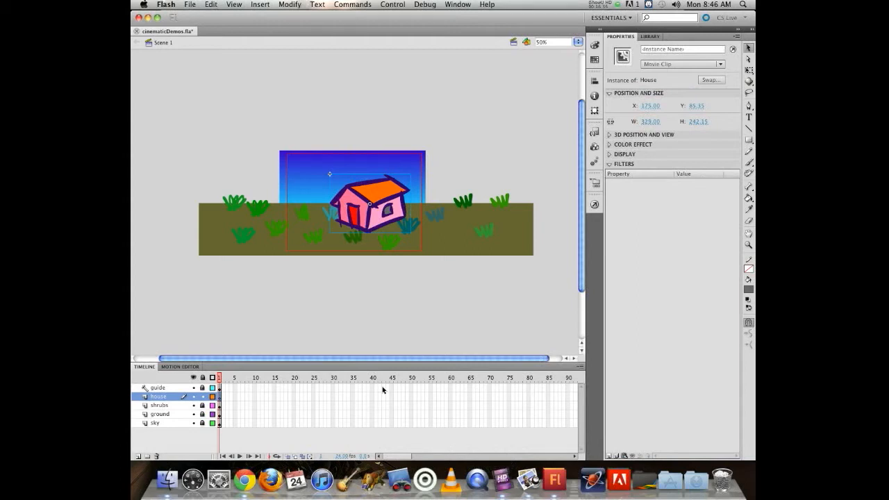
{"action": "key", "text": "super+s"}
Move the house past the red frame's right edge to about X 547, Y 87, then lock its layer and unlock the shrubs and ground layers
{"action": "left_click_drag", "start_coordinate": [352, 184], "coordinate": [433, 193]}
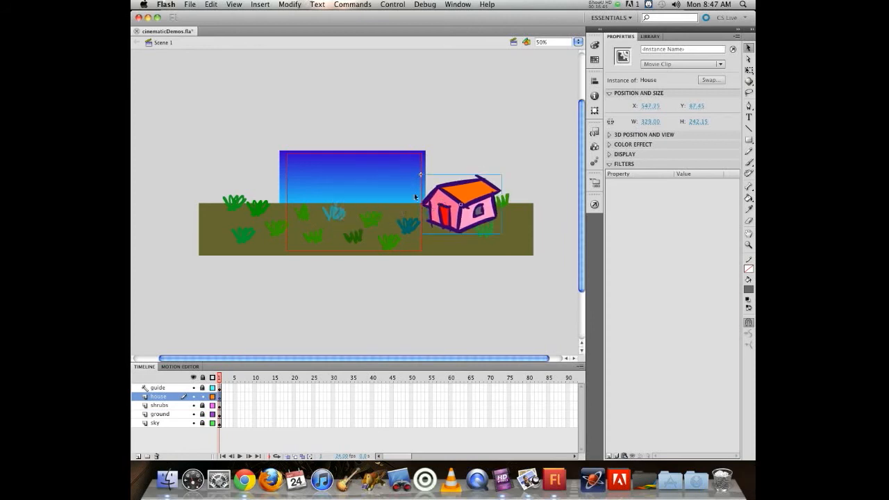
{"action": "left_click", "coordinate": [203, 396]}
{"action": "left_click", "coordinate": [202, 406]}
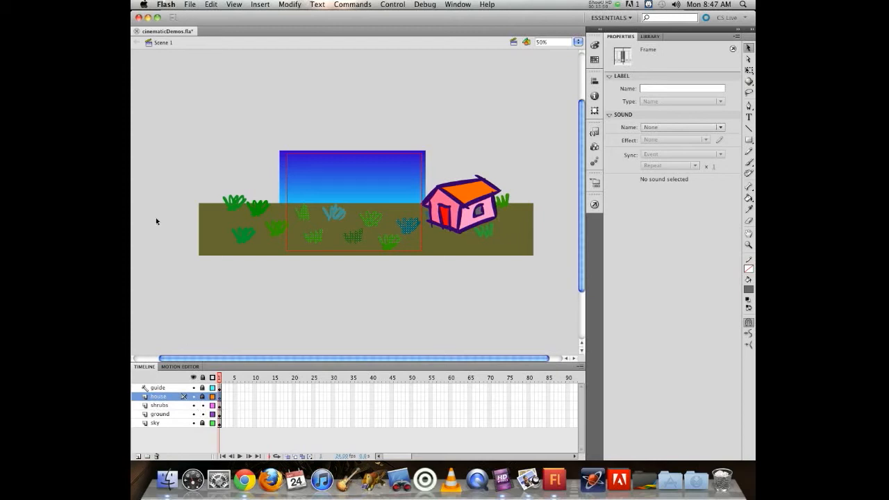
Cut the first frames of the shrubs and ground layers together from the main timeline
{"action": "key", "text": "super+a"}
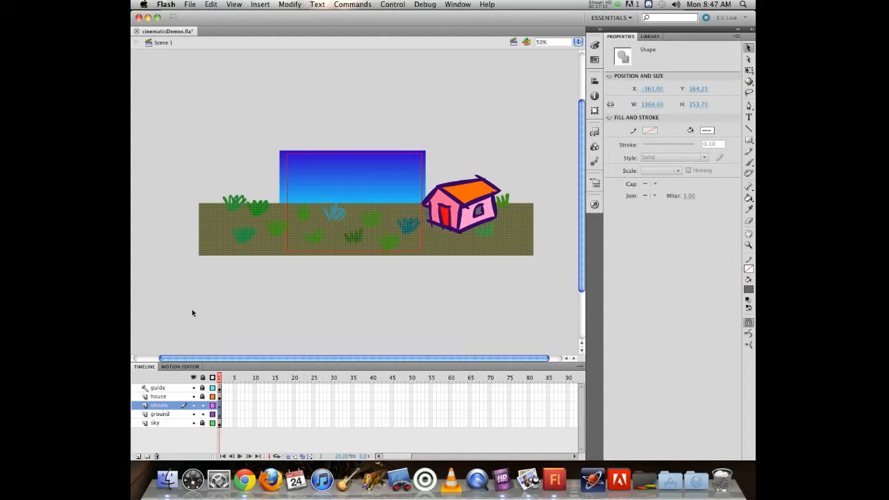
{"action": "left_click", "coordinate": [223, 147]}
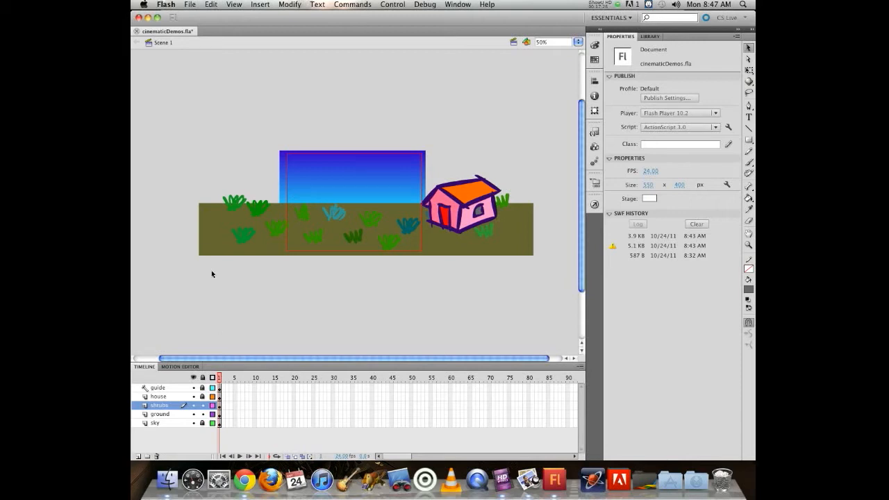
{"action": "left_click", "coordinate": [219, 415]}
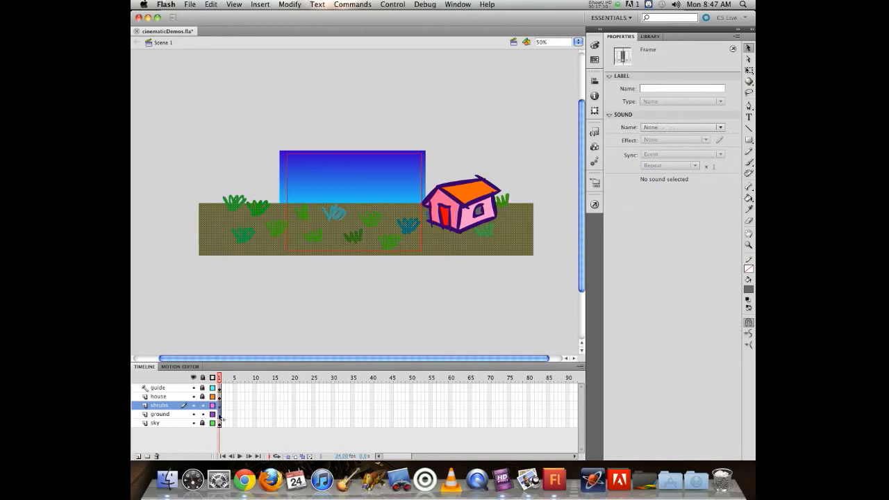
{"action": "left_click", "coordinate": [174, 309]}
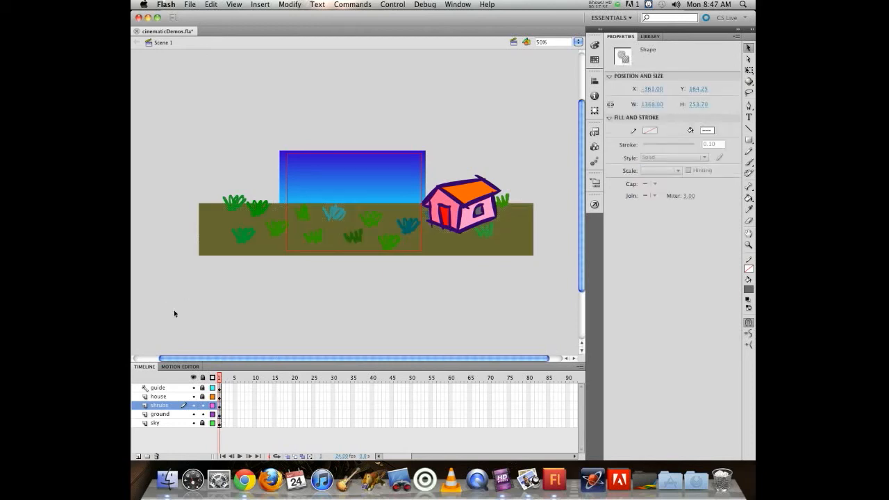
{"action": "left_click", "coordinate": [219, 415]}
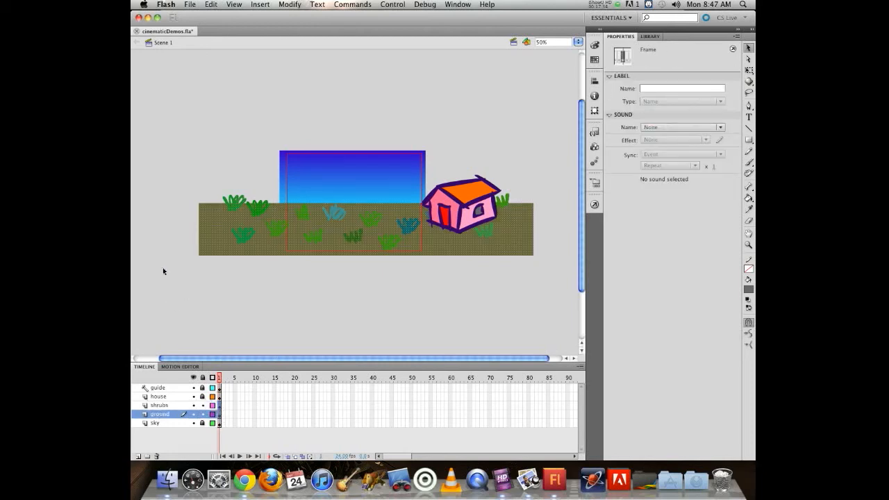
{"action": "right_click", "coordinate": [221, 410]}
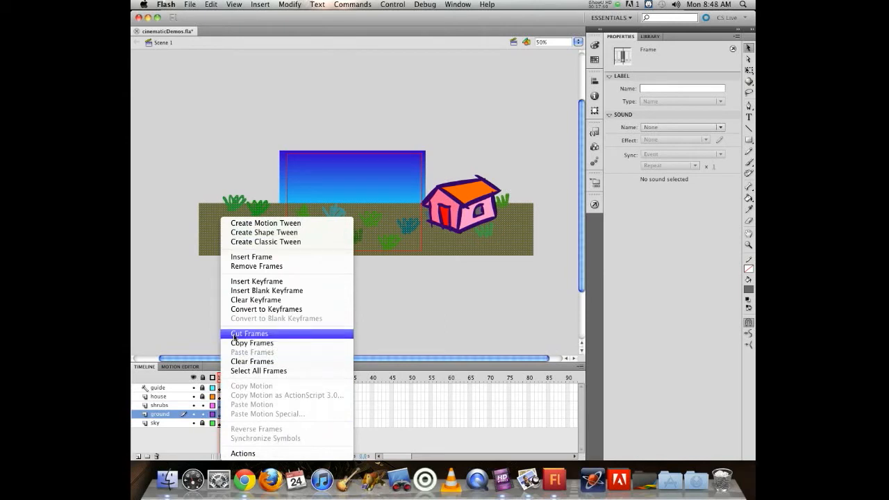
{"action": "left_click", "coordinate": [236, 334]}
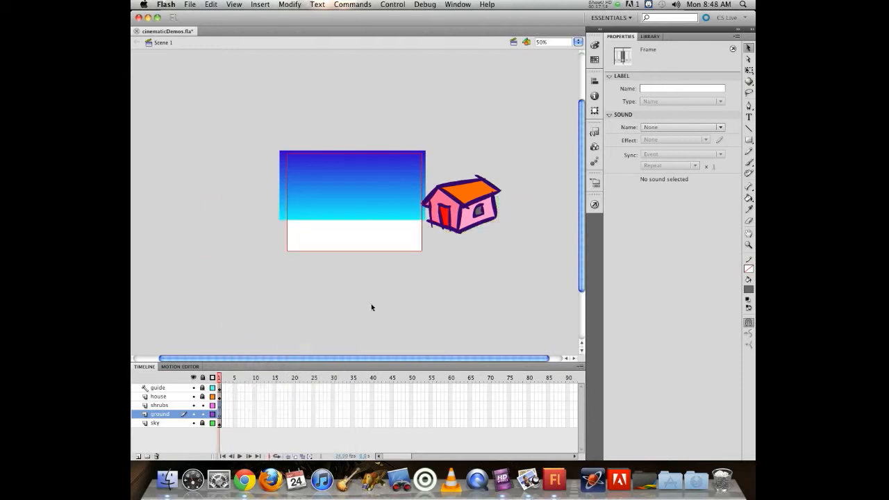
Create a new, empty Movie Clip symbol named "Background" in the library root
{"action": "left_click", "coordinate": [211, 111]}
{"action": "left_click", "coordinate": [289, 5]}
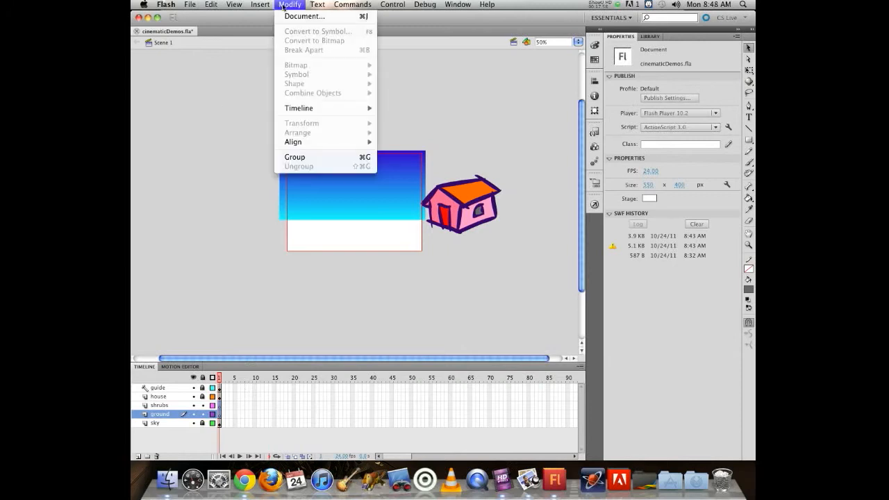
{"action": "mouse_move", "coordinate": [257, 4]}
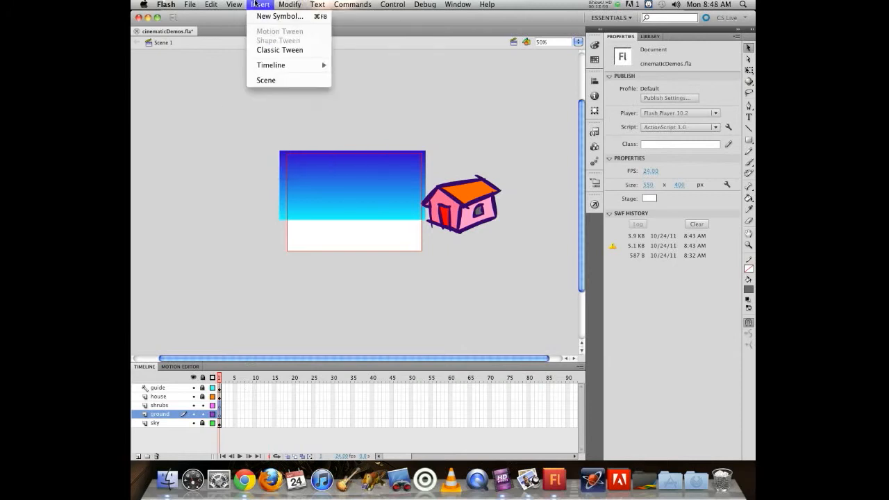
{"action": "left_click", "coordinate": [278, 16]}
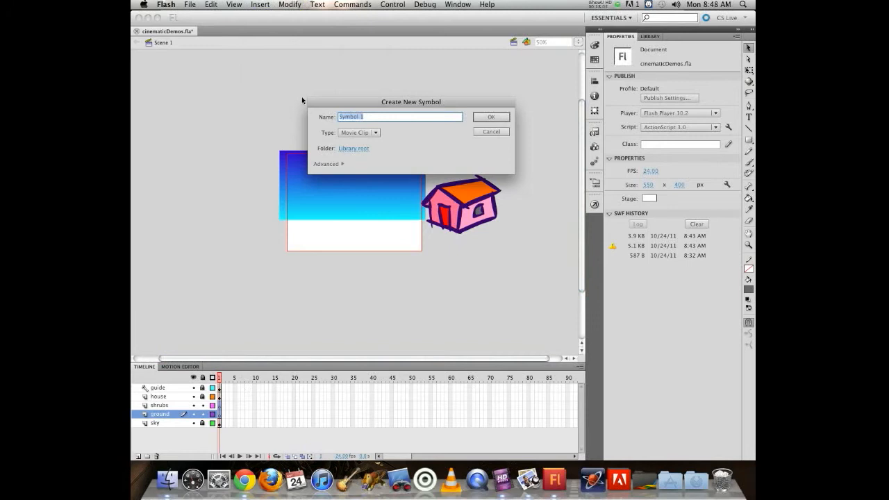
{"action": "type", "text": "background"}
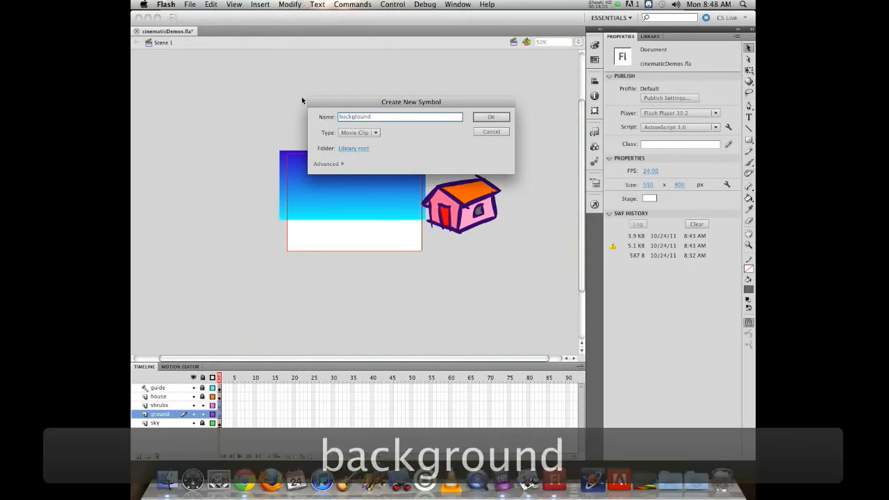
{"action": "key", "text": "BackSpace"}
{"action": "key", "text": "BackSpace"}
{"action": "key", "text": "BackSpace"}
{"action": "key", "text": "BackSpace"}
{"action": "key", "text": "BackSpace"}
{"action": "key", "text": "BackSpace"}
{"action": "key", "text": "BackSpace"}
{"action": "key", "text": "BackSpace"}
{"action": "key", "text": "BackSpace"}
{"action": "key", "text": "BackSpace"}
{"action": "type", "text": "B"}
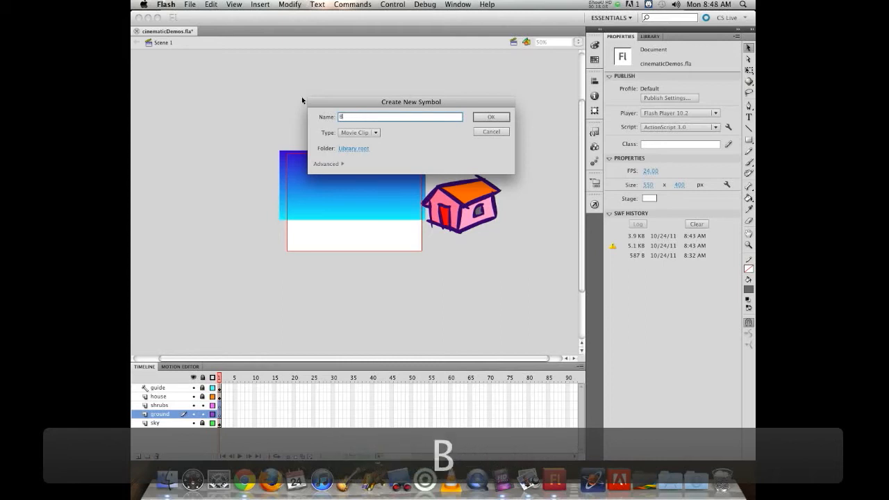
{"action": "type", "text": "ackground"}
{"action": "key", "text": "Return"}
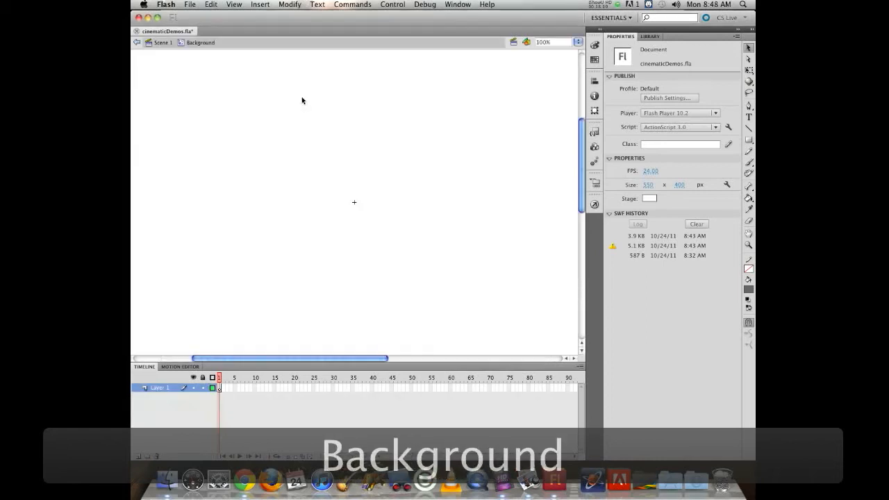
Paste the cut shrubs and ground frames into the first frame of the Background symbol
{"action": "right_click", "coordinate": [219, 390]}
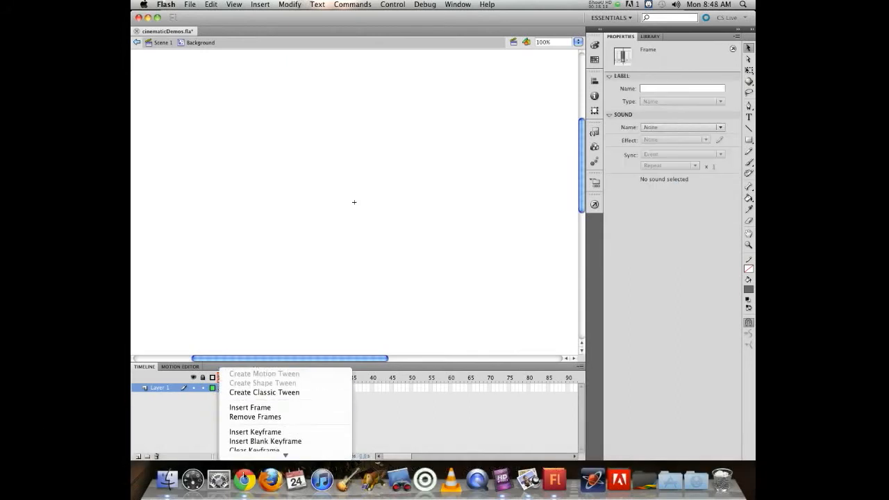
{"action": "left_click", "coordinate": [238, 438]}
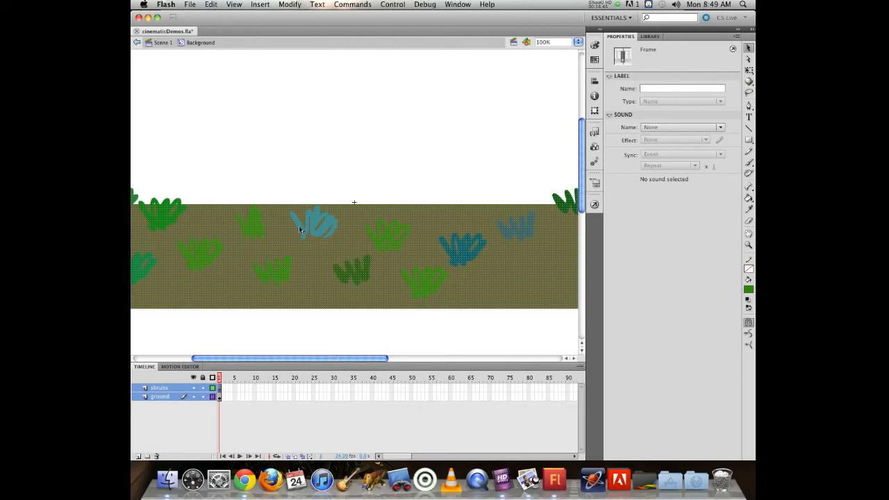
{"action": "left_click", "coordinate": [258, 4]}
{"action": "left_click", "coordinate": [257, 4]}
Move the ground and shrubs together to X -0.05, Y -39.75 so the ground's upper-left corner meets the registration point
{"action": "left_click_drag", "start_coordinate": [289, 227], "coordinate": [508, 221]}
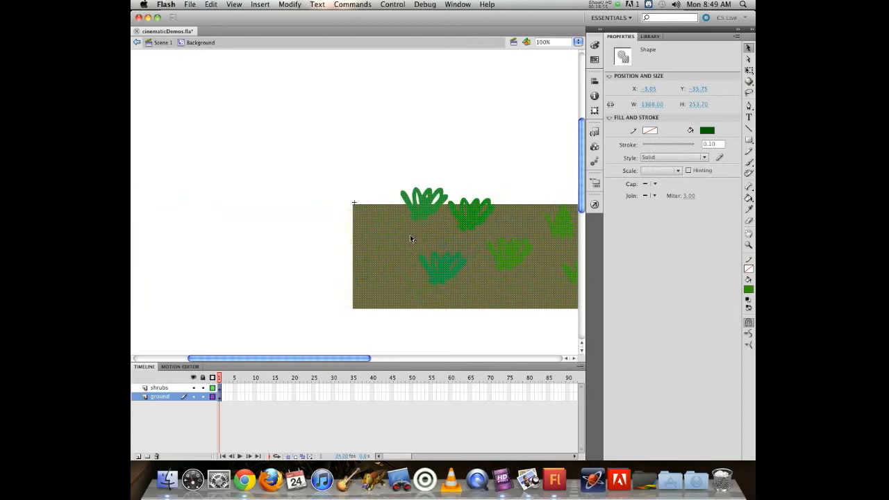
{"action": "key", "text": "Up"}
{"action": "key", "text": "Up"}
{"action": "key", "text": "Up"}
{"action": "key", "text": "Up"}
{"action": "key", "text": "Right"}
{"action": "key", "text": "Right"}
{"action": "key", "text": "Right"}
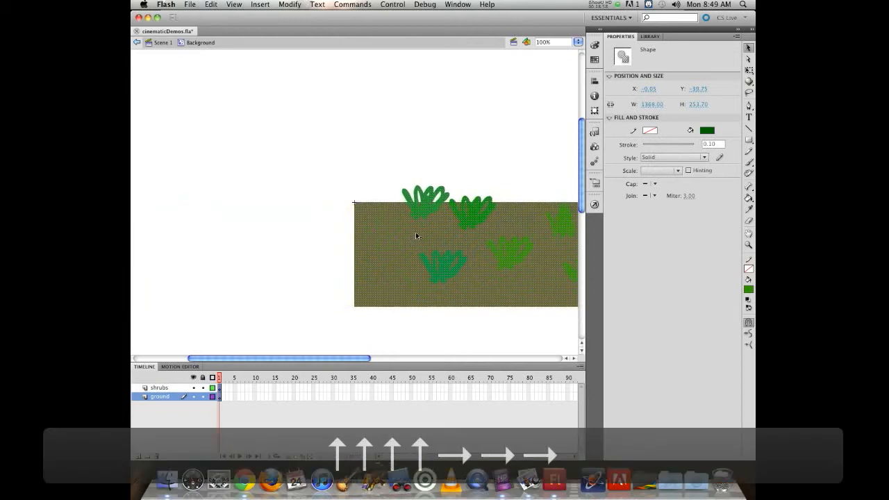
{"action": "left_click", "coordinate": [305, 176]}
Return to Scene 1 and delete the emptied shrubs layer
{"action": "left_click", "coordinate": [159, 44]}
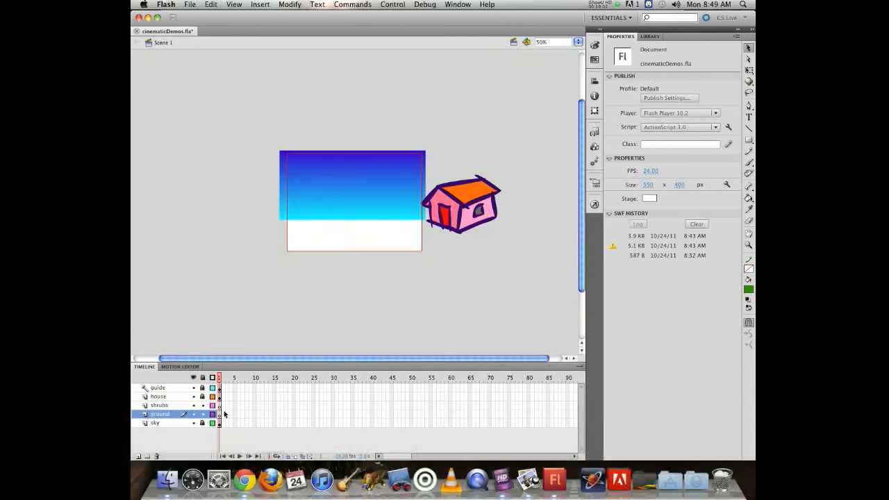
{"action": "left_click", "coordinate": [159, 406]}
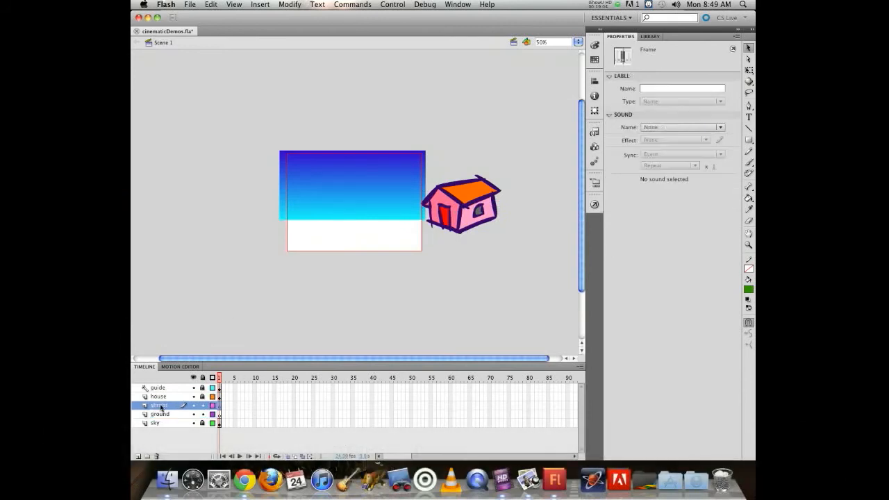
{"action": "left_click", "coordinate": [156, 456]}
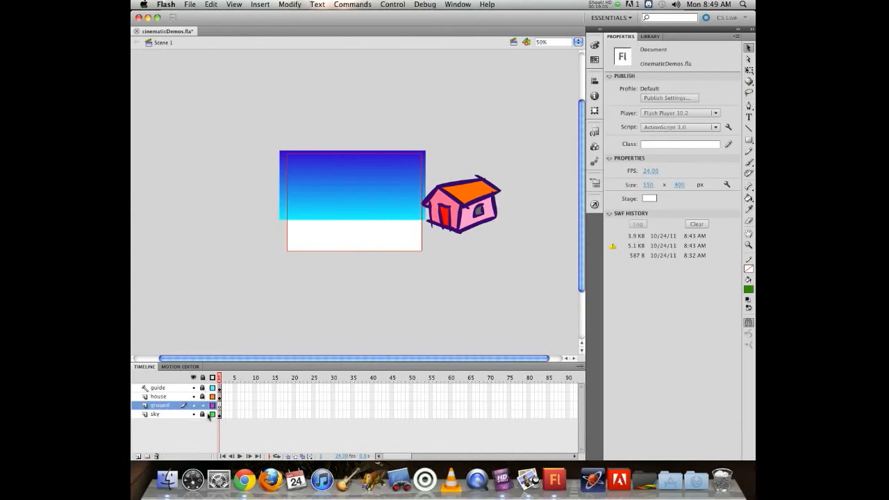
Place the Background symbol on the ground layer, overlapping the sky's lower part and starting slightly left of the red frame
{"action": "left_click", "coordinate": [650, 36]}
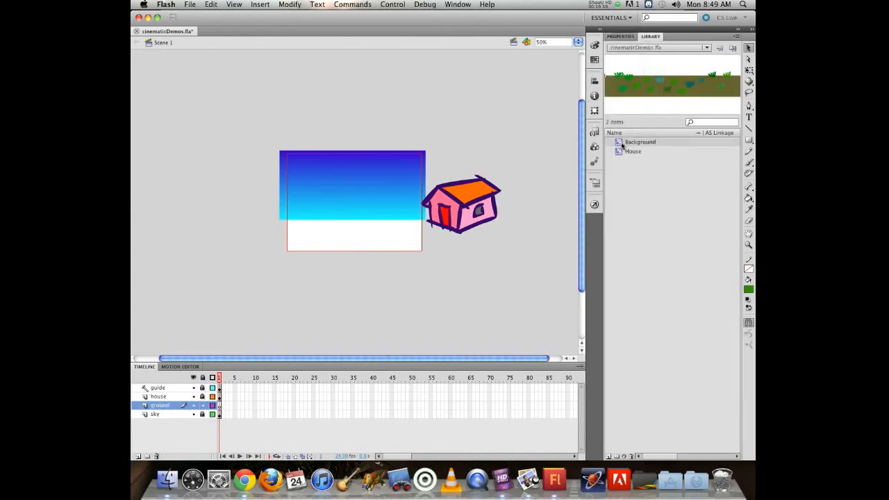
{"action": "left_click_drag", "start_coordinate": [657, 85], "coordinate": [411, 224]}
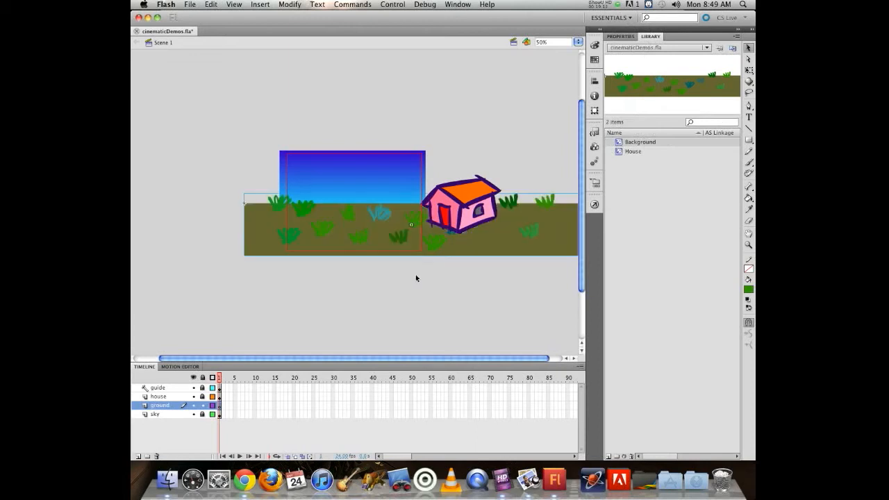
{"action": "left_click_drag", "start_coordinate": [253, 227], "coordinate": [275, 224]}
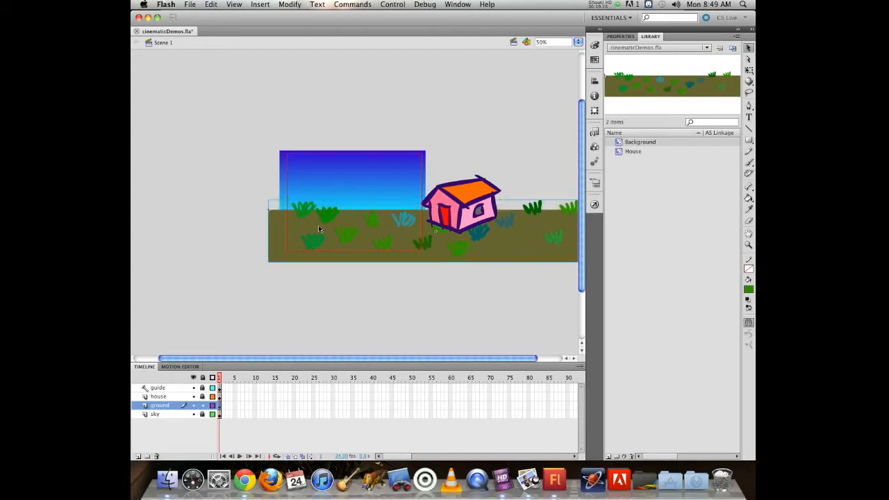
{"action": "left_click_drag", "start_coordinate": [274, 229], "coordinate": [270, 220]}
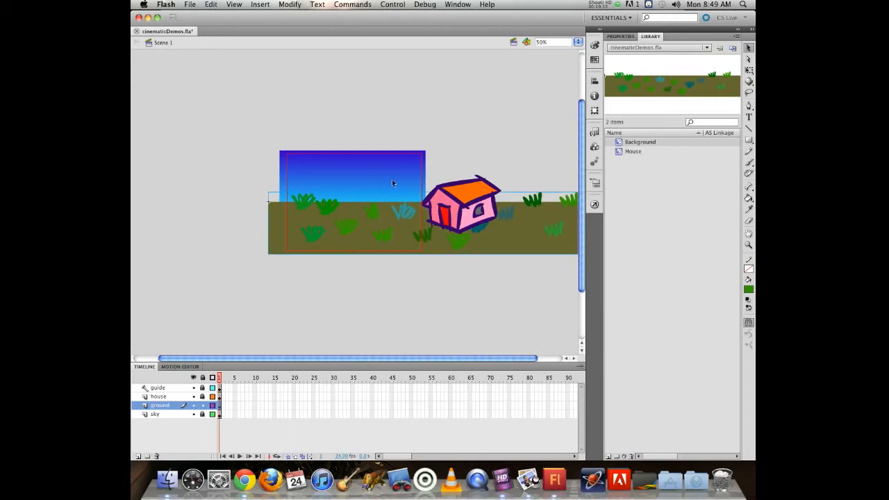
{"action": "mouse_move", "coordinate": [356, 214]}
{"action": "left_mouse_down"}
{"action": "mouse_move", "coordinate": [350, 195]}
{"action": "mouse_move", "coordinate": [348, 217]}
{"action": "left_mouse_up"}
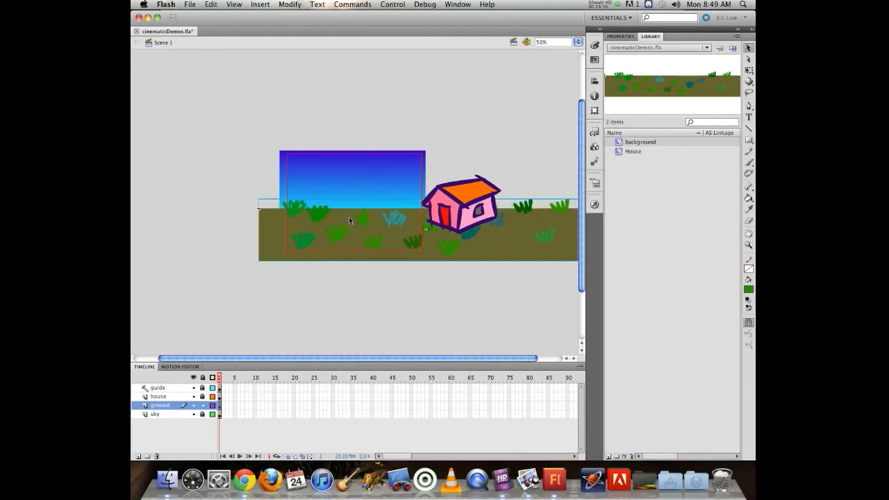
Unlock the house layer, move the house down onto the ground just outside the red frame's right edge, and save the document
{"action": "left_click", "coordinate": [452, 207]}
{"action": "left_click", "coordinate": [202, 397]}
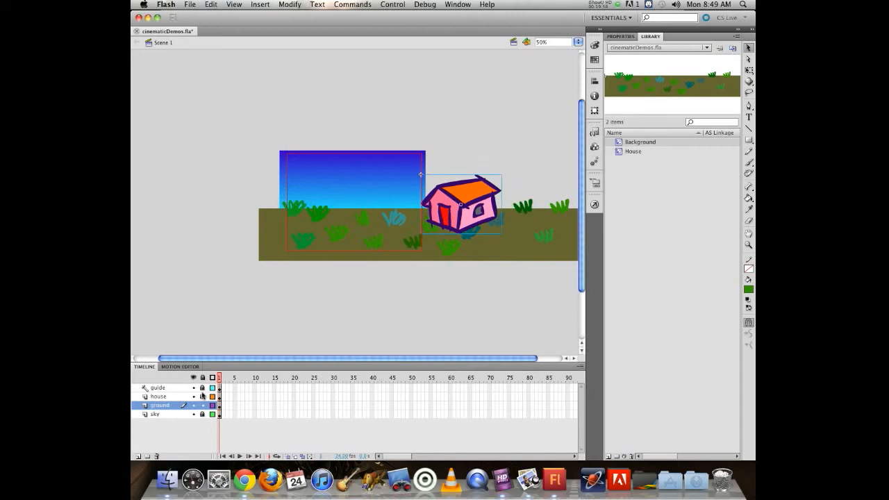
{"action": "left_click", "coordinate": [202, 398]}
{"action": "left_click", "coordinate": [202, 397]}
{"action": "left_click_drag", "start_coordinate": [451, 193], "coordinate": [452, 208]}
{"action": "left_click", "coordinate": [181, 261]}
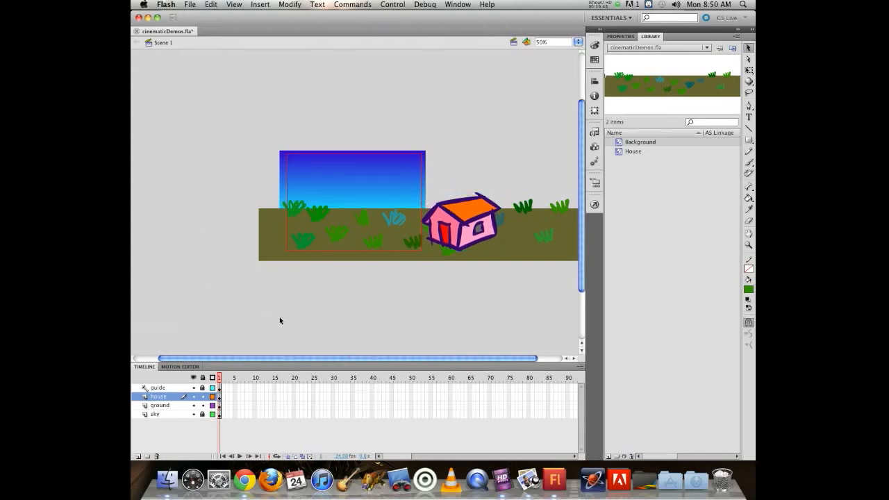
{"action": "left_click", "coordinate": [202, 413]}
{"action": "left_click_drag", "start_coordinate": [467, 200], "coordinate": [472, 200]}
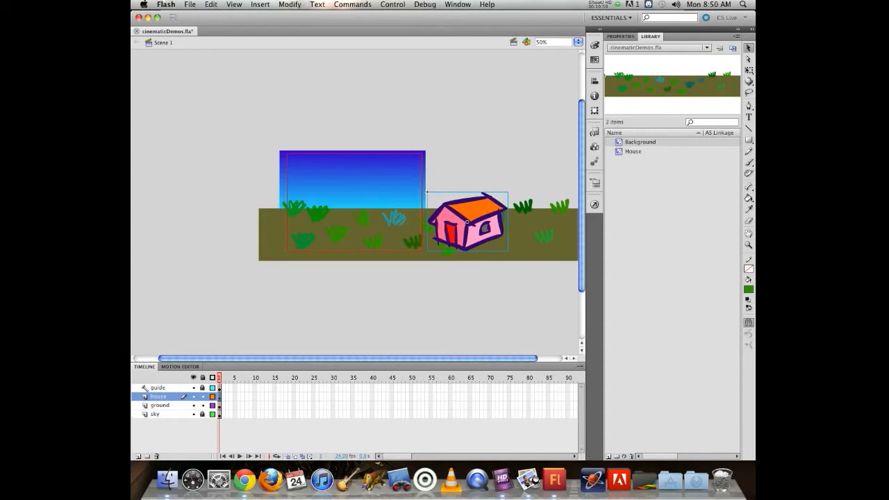
{"action": "key", "text": "super+s"}
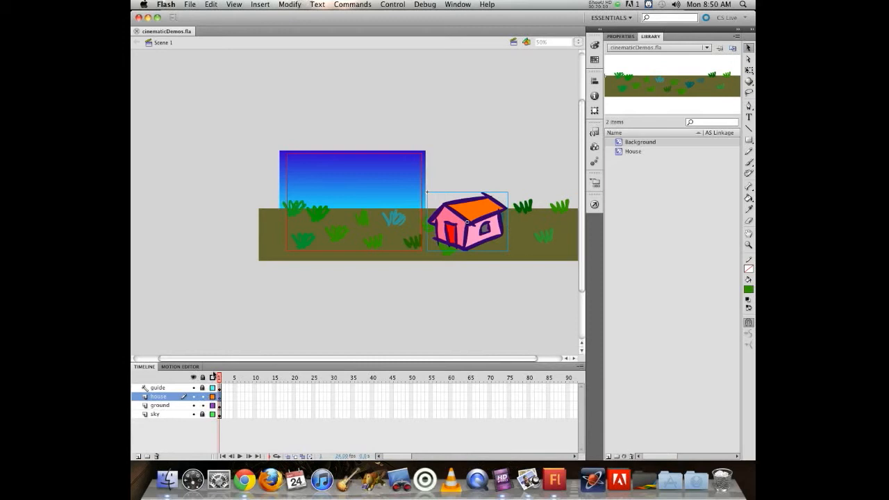
{"action": "key", "text": "super+s"}
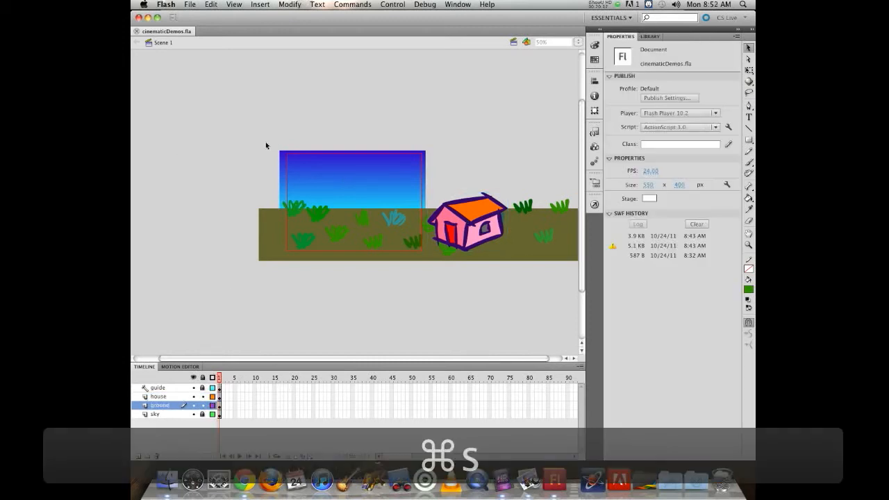
Add a new layer named fade directly above the house layer, undoing any accidental nesting of house under guide
{"action": "left_click", "coordinate": [164, 396]}
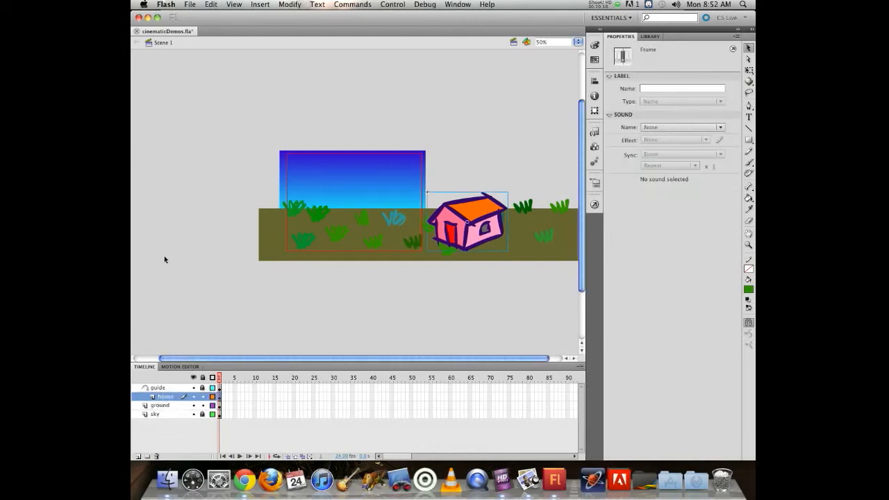
{"action": "key", "text": "super+z"}
{"action": "left_click", "coordinate": [748, 141]}
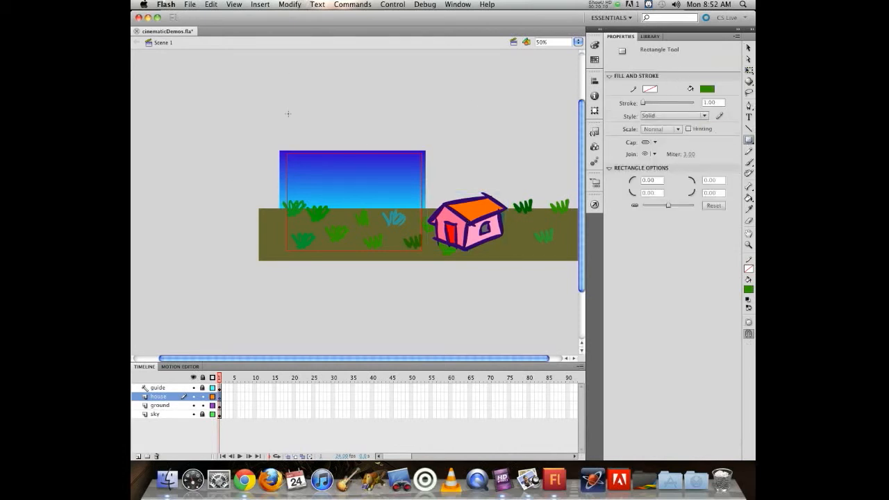
{"action": "left_click", "coordinate": [138, 456]}
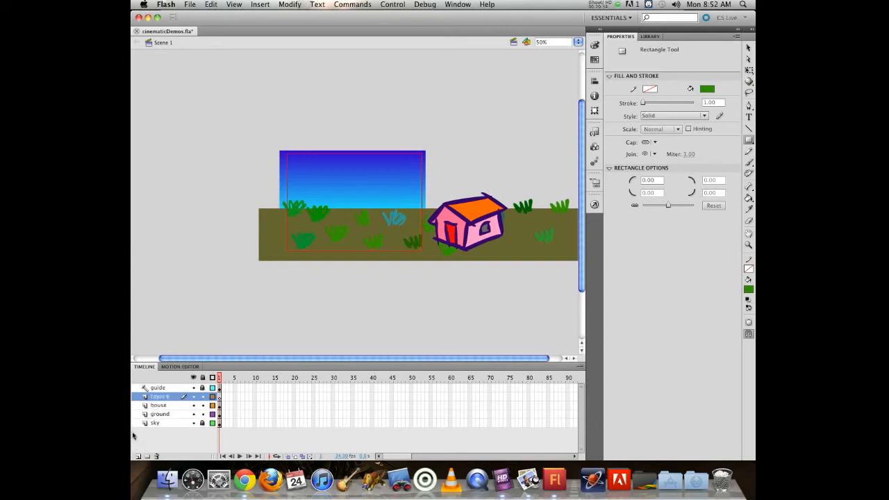
{"action": "double_click", "coordinate": [161, 397]}
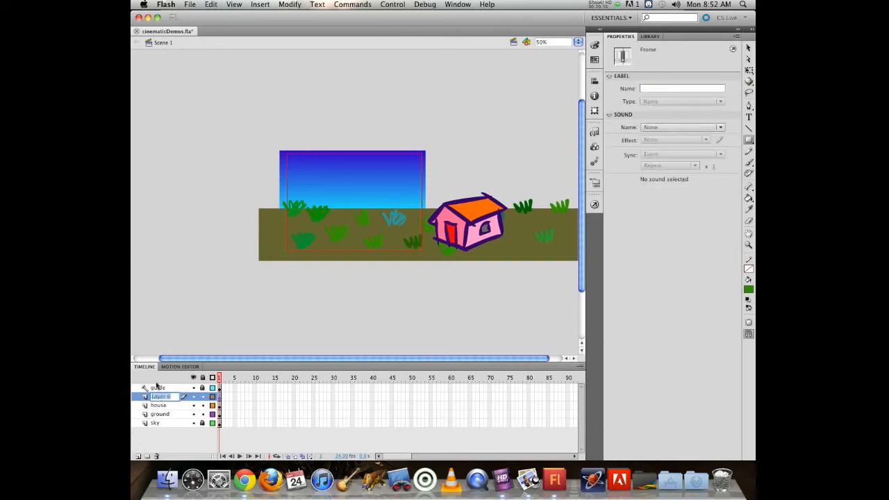
{"action": "type", "text": "fade"}
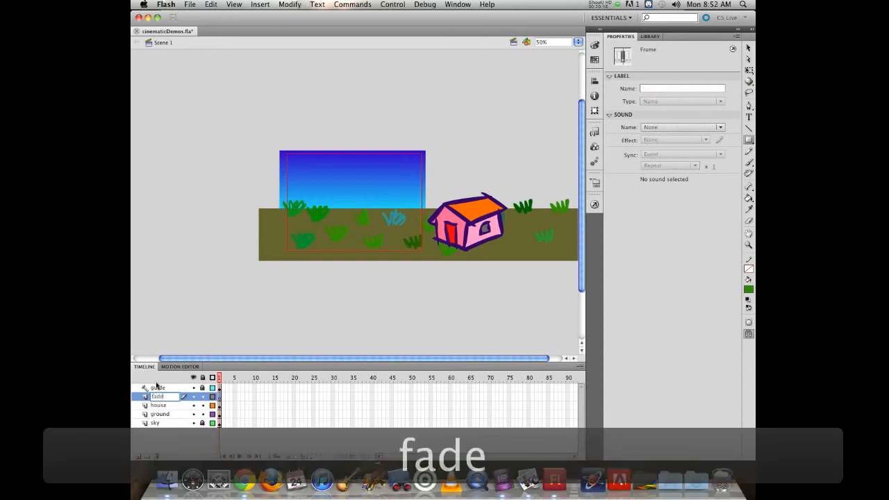
{"action": "key", "text": "Return"}
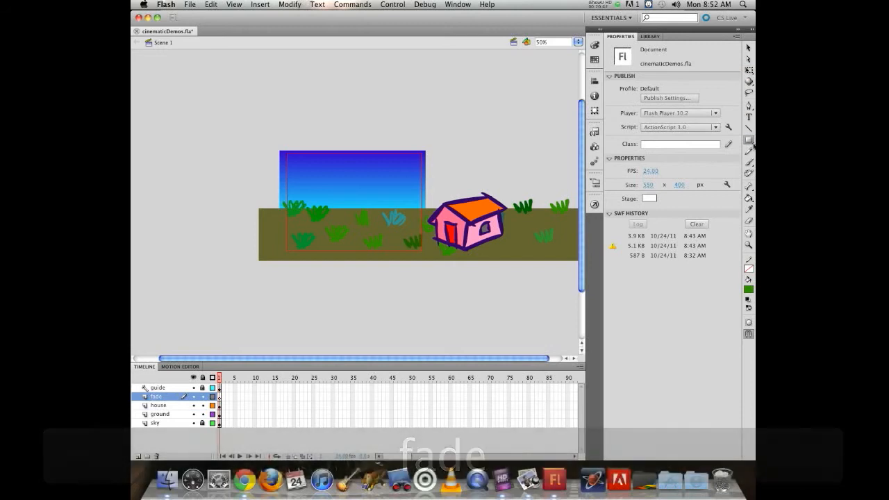
Draw a rectangle about 234 x 172 px above the stage on the fade layer and fill it with black
{"action": "left_click_drag", "start_coordinate": [307, 86], "coordinate": [365, 127]}
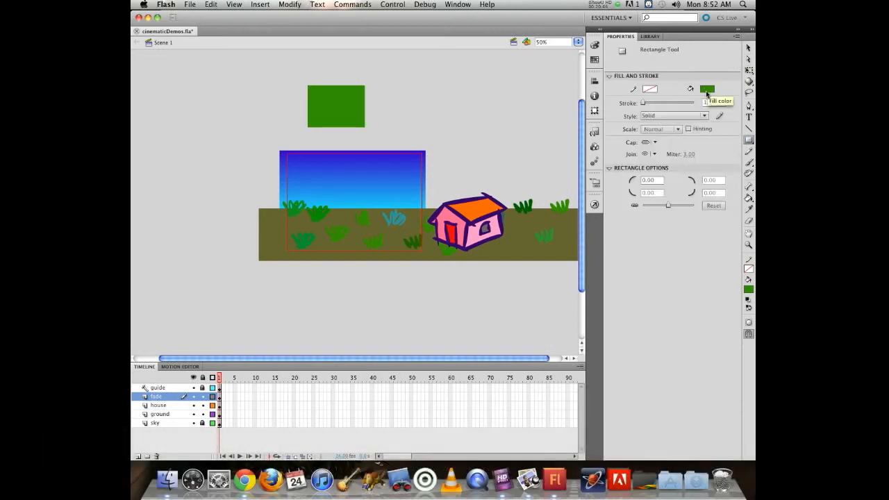
{"action": "left_click", "coordinate": [749, 48]}
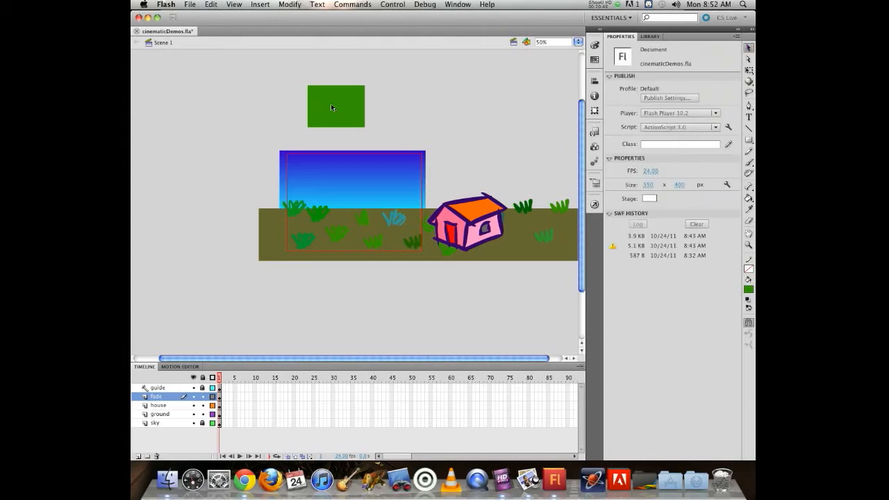
{"action": "left_click", "coordinate": [335, 113]}
{"action": "left_click", "coordinate": [707, 130]}
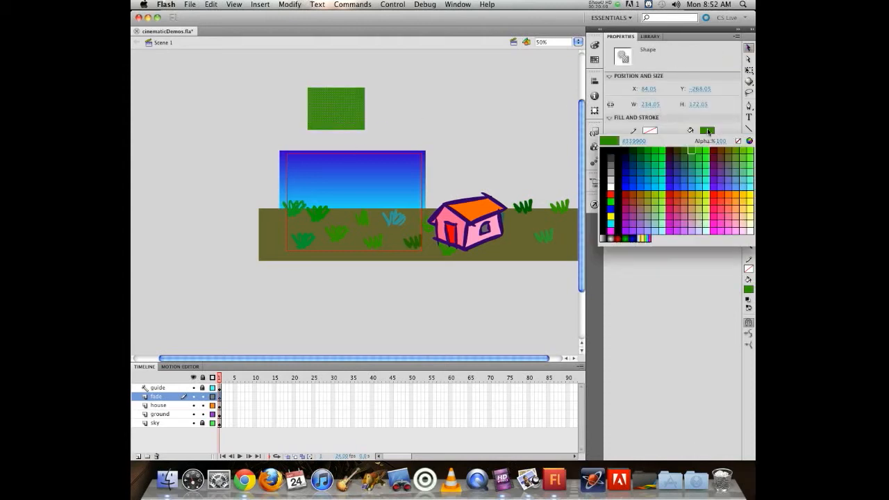
{"action": "left_click", "coordinate": [611, 150]}
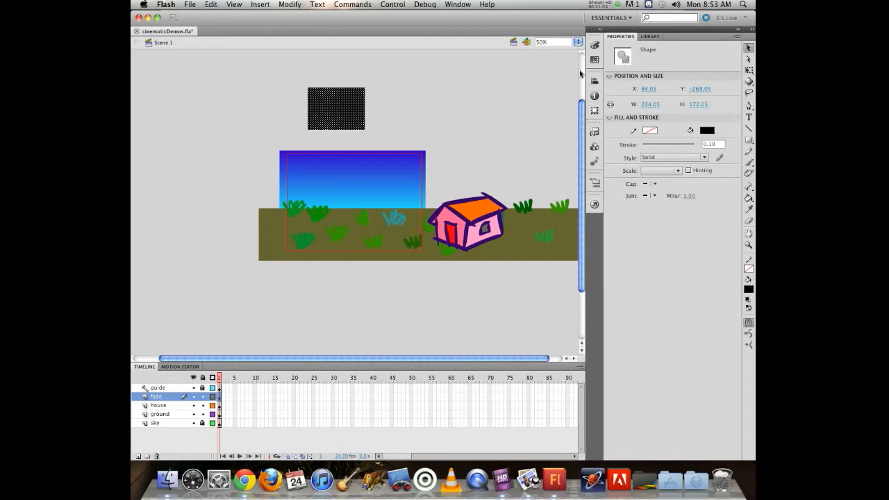
Convert the black rectangle to a movie clip symbol named FadeBox with upper-left registration
{"action": "key", "text": "F8"}
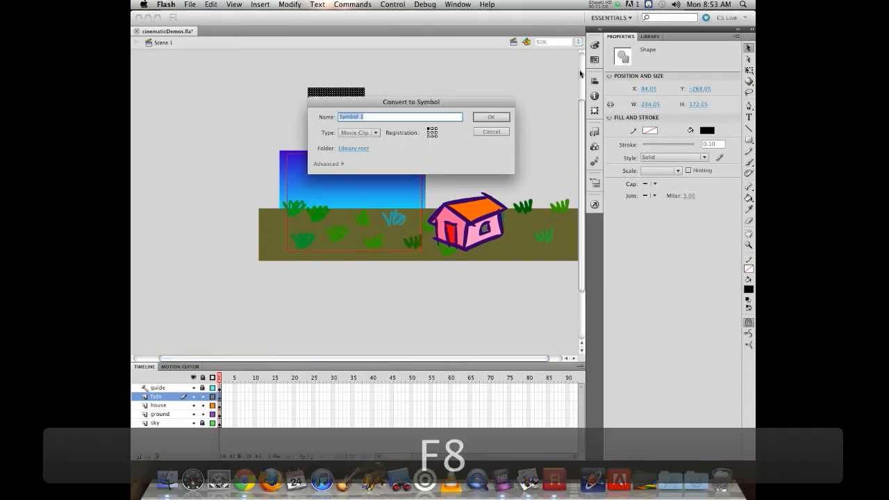
{"action": "type", "text": "FadeBox"}
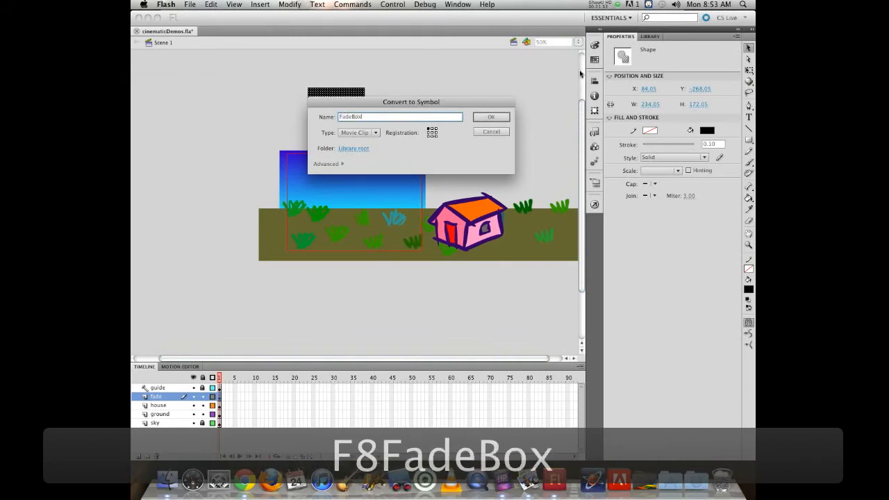
{"action": "key", "text": "Return"}
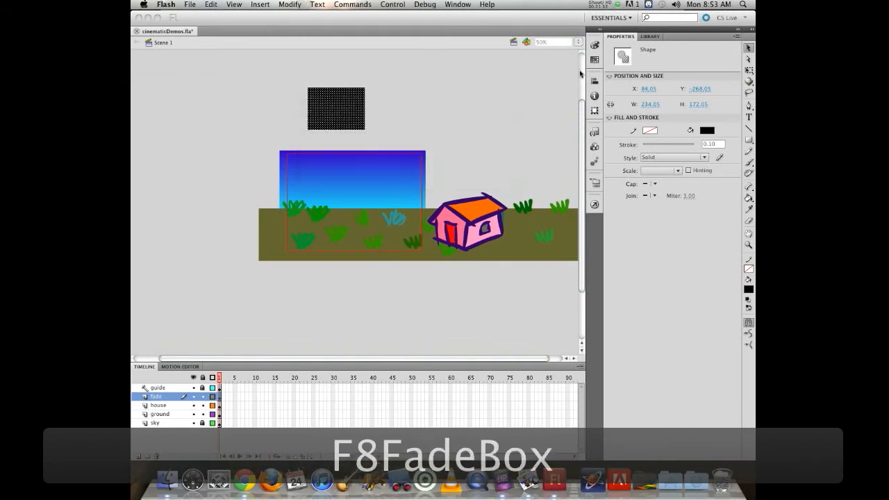
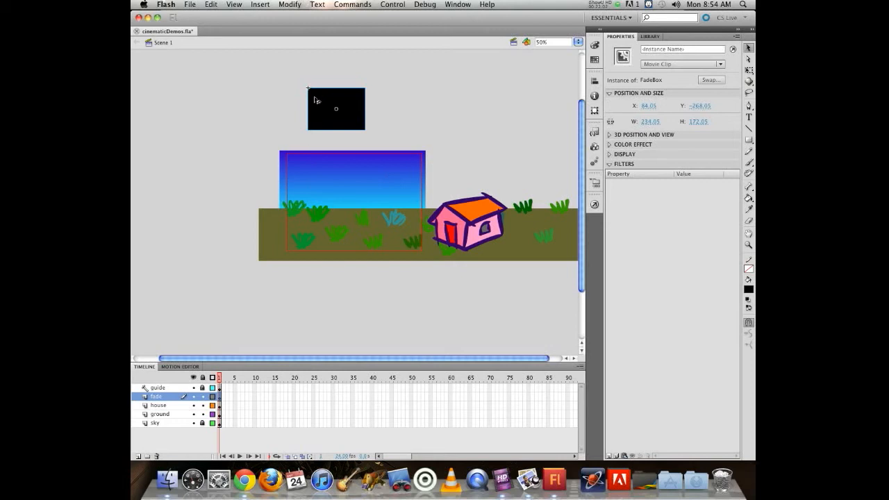
Position the FadeBox at X 0, Y 0 and size it to 550 x 400 so it covers the stage
{"action": "left_click_drag", "start_coordinate": [316, 98], "coordinate": [359, 109]}
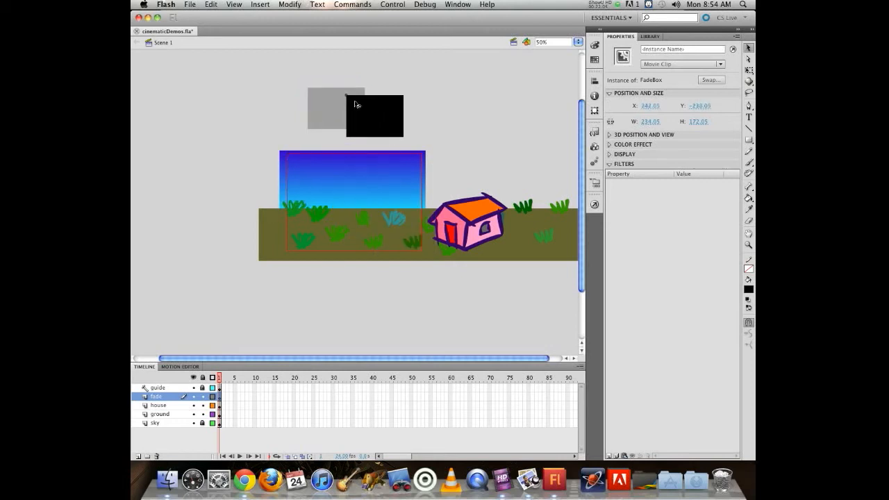
{"action": "left_click", "coordinate": [650, 105]}
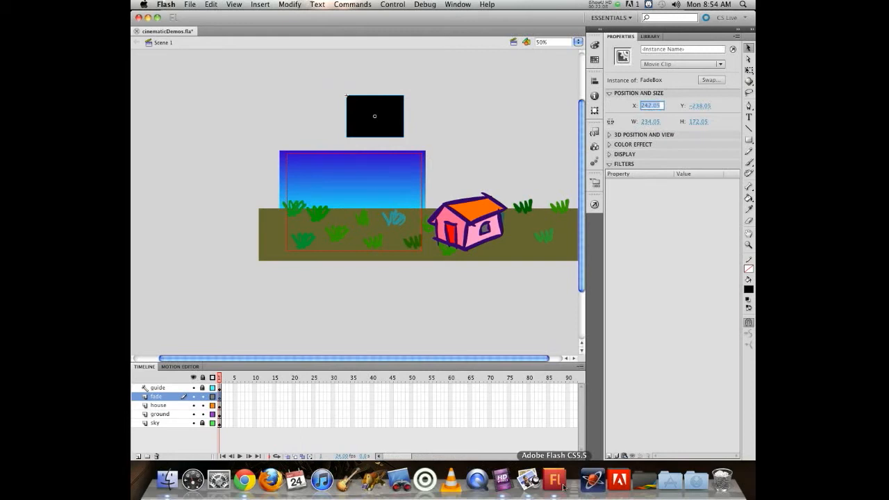
{"action": "type", "text": "0"}
{"action": "key", "text": "Tab"}
{"action": "type", "text": "0"}
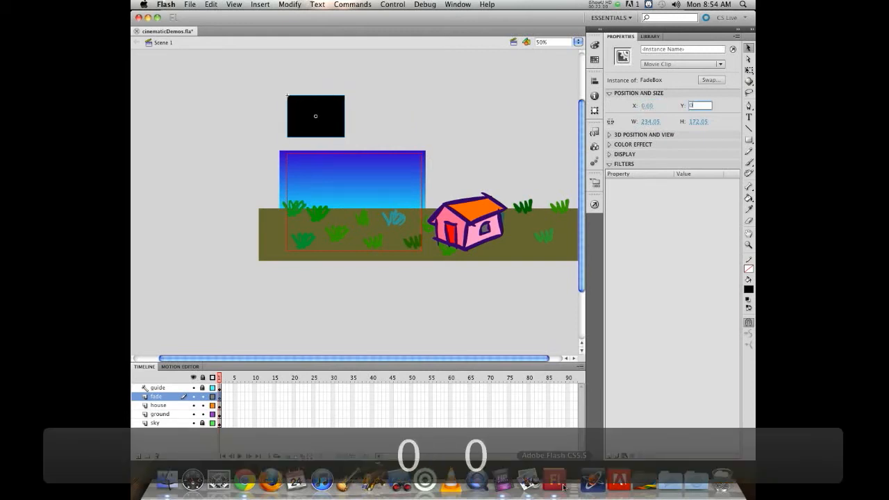
{"action": "key", "text": "Tab"}
{"action": "type", "text": "550"}
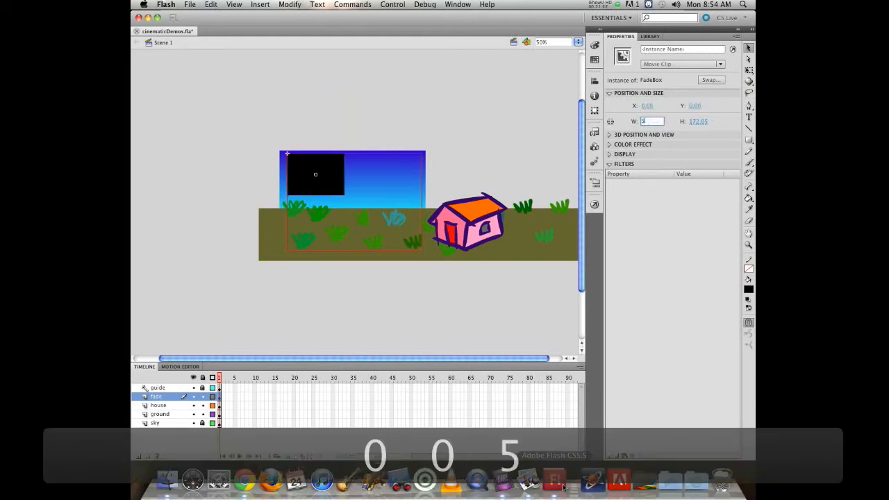
{"action": "key", "text": "Tab"}
{"action": "type", "text": "400"}
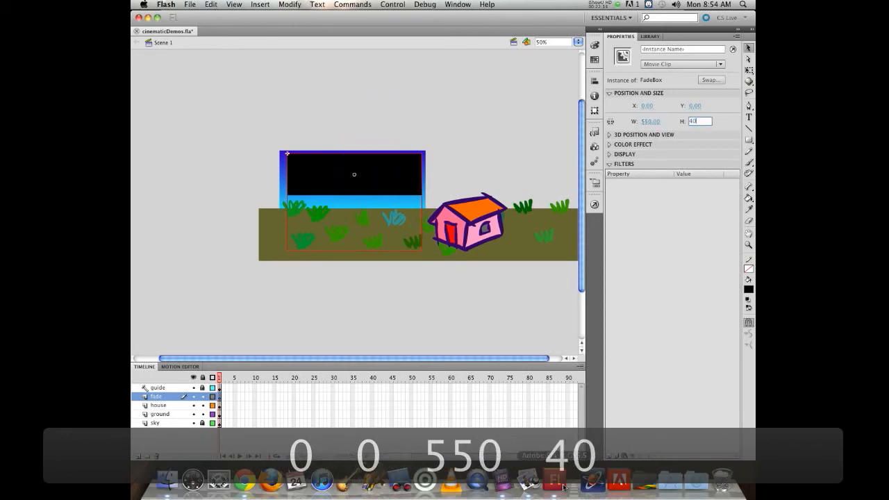
{"action": "key", "text": "Return"}
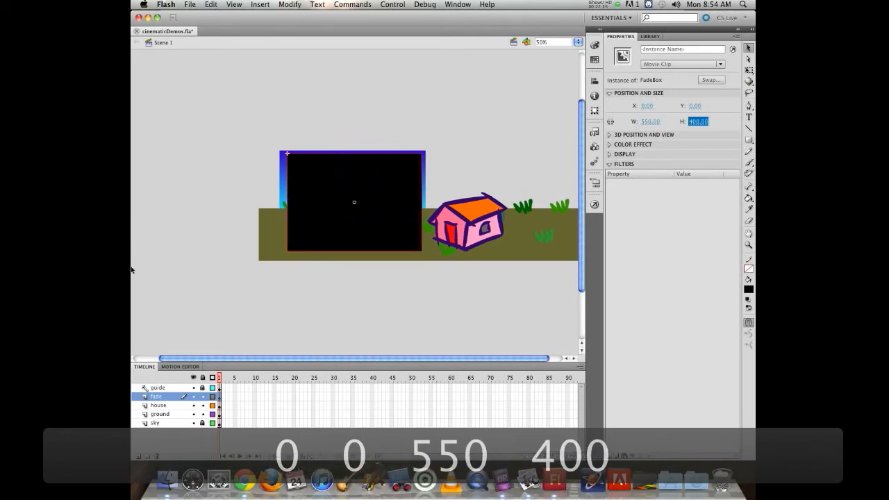
Create a motion tween on the FadeBox and set its Alpha color effect to 0% at frame 24
{"action": "right_click", "coordinate": [324, 179]}
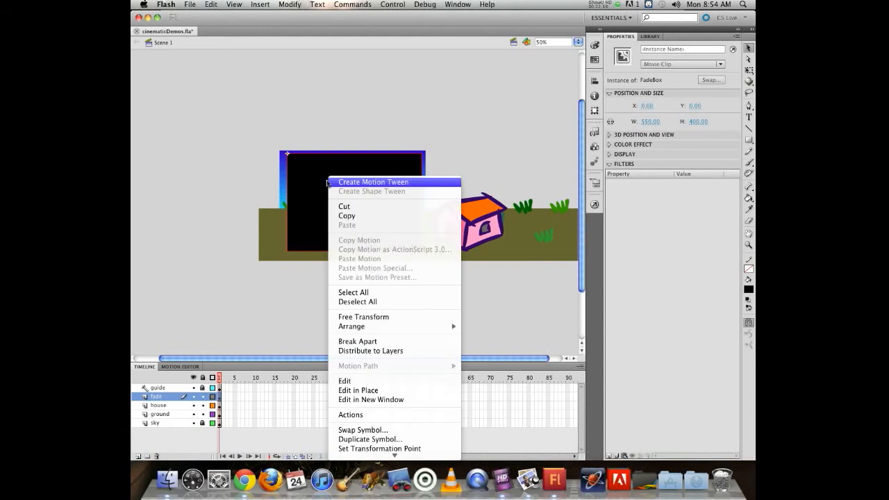
{"action": "left_click", "coordinate": [361, 182]}
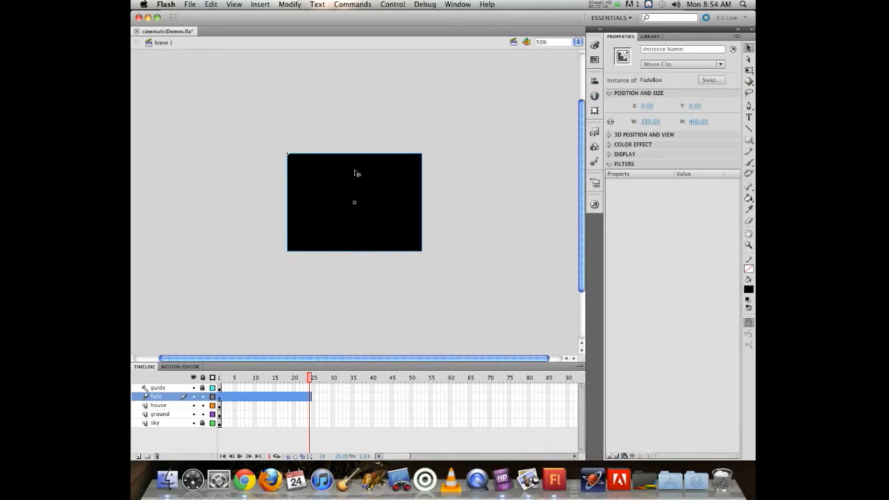
{"action": "left_click", "coordinate": [609, 144]}
{"action": "left_click", "coordinate": [670, 157]}
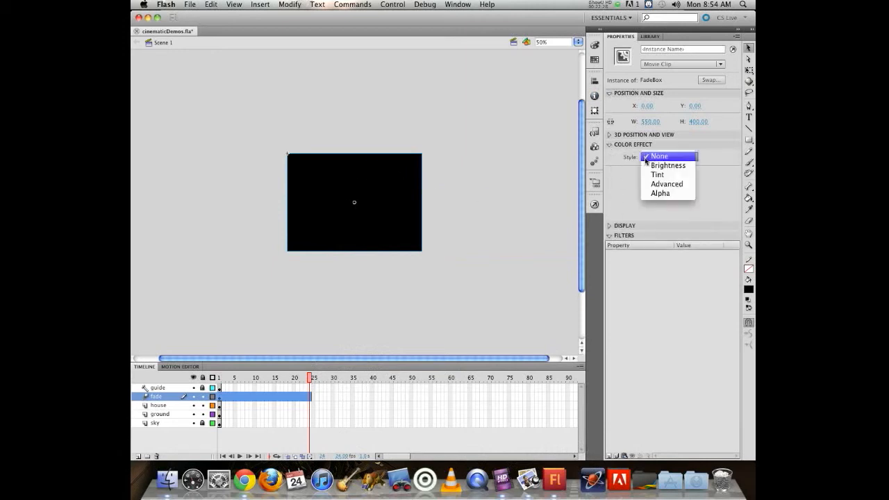
{"action": "key", "text": "Return"}
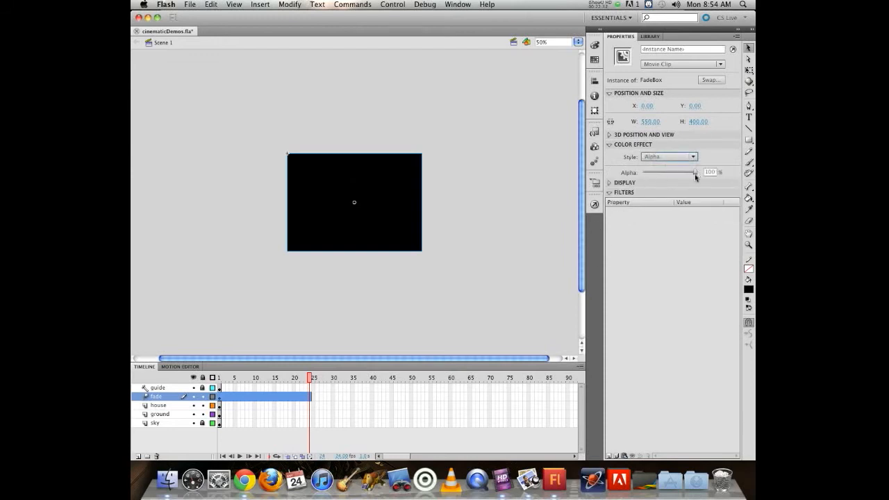
{"action": "left_click_drag", "start_coordinate": [694, 172], "coordinate": [634, 174]}
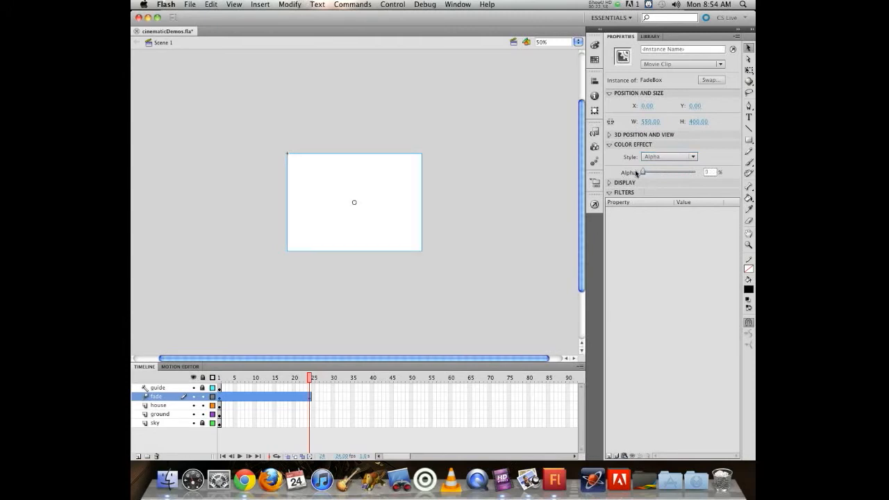
Try moving the FadeBox to about X 128, Y 142 at frame 24 and raising its alpha to 10%
{"action": "left_click", "coordinate": [195, 233]}
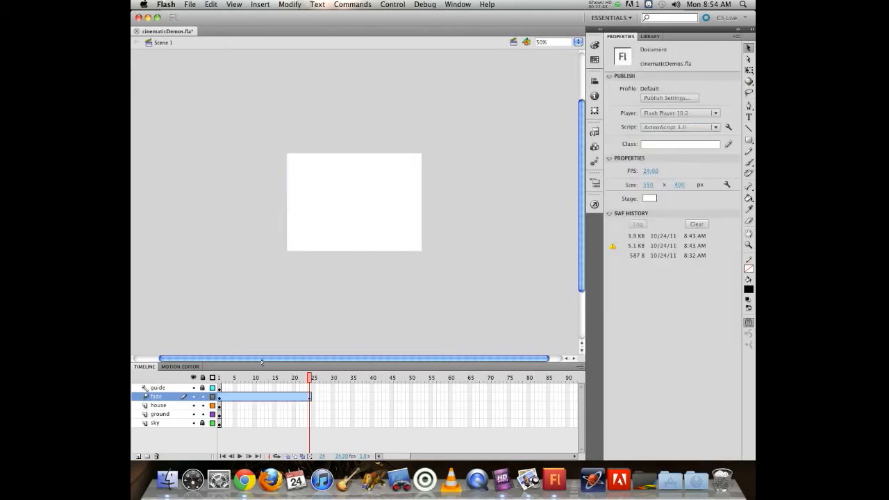
{"action": "left_click", "coordinate": [338, 202]}
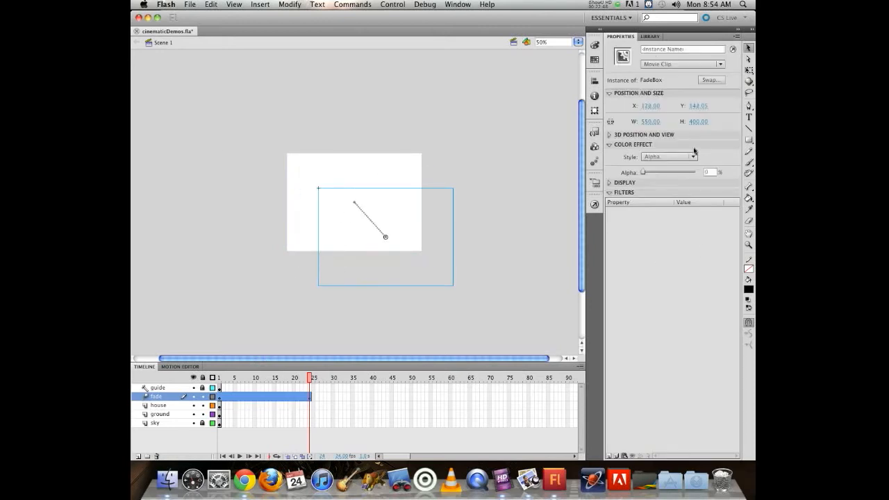
{"action": "left_click_drag", "start_coordinate": [641, 173], "coordinate": [647, 173]}
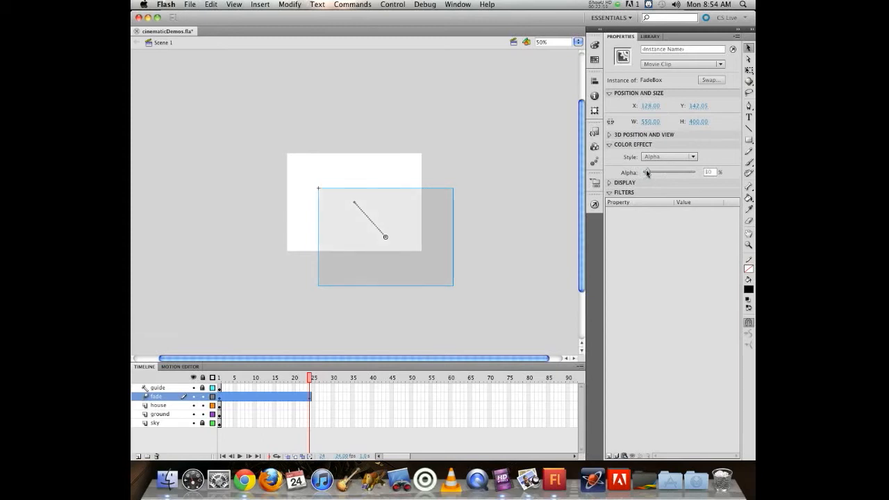
{"action": "left_click", "coordinate": [516, 193]}
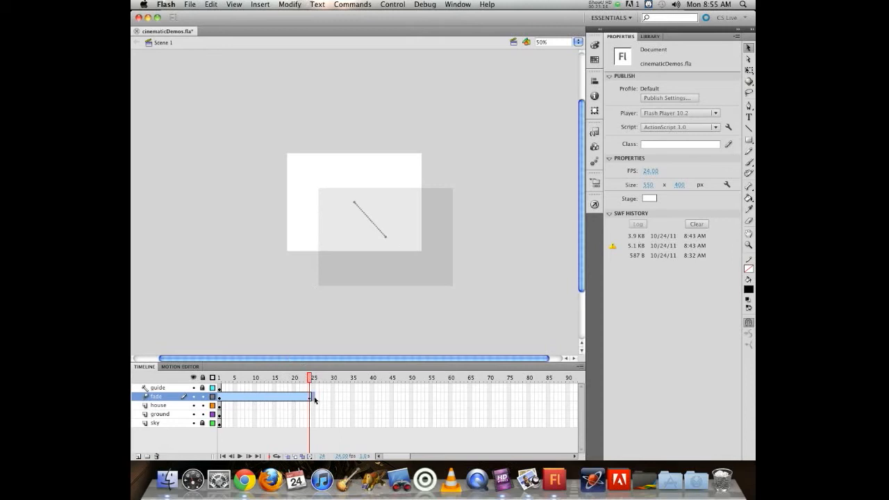
Insert a blank keyframe at frame 25 of the fade layer and return the playhead to frame 24 to compare
{"action": "key", "text": "F7"}
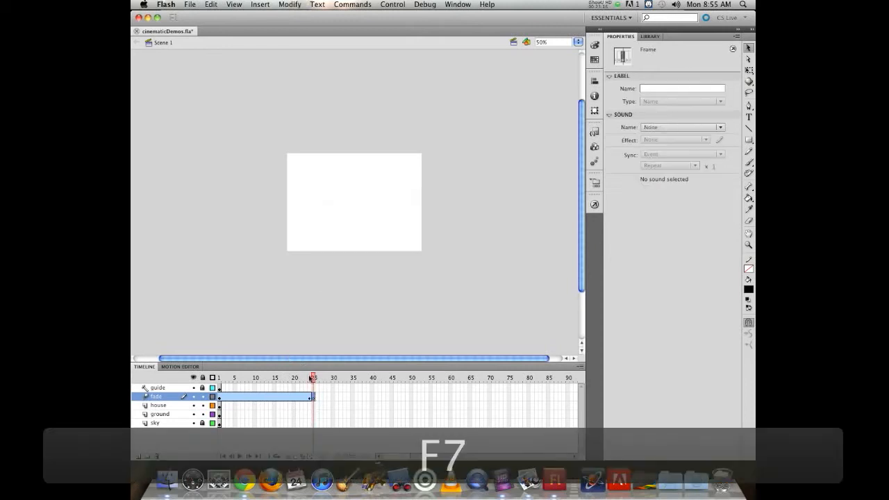
{"action": "left_click_drag", "start_coordinate": [314, 377], "coordinate": [310, 377]}
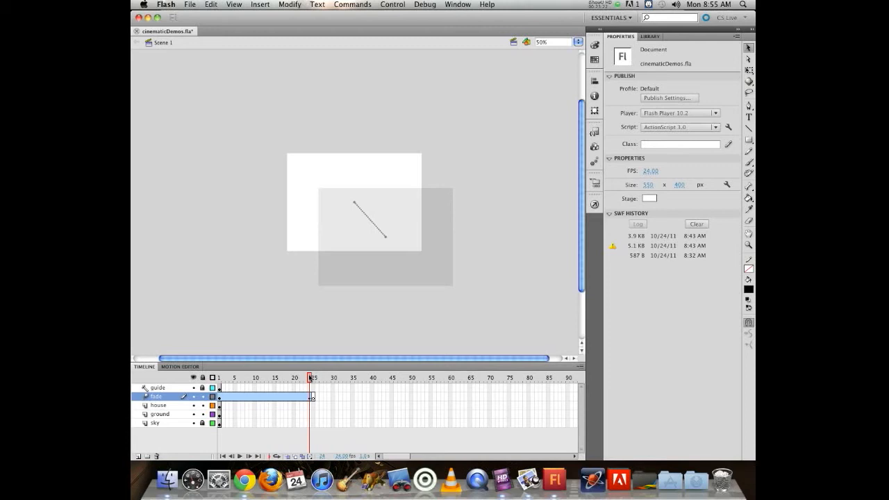
{"action": "left_click_drag", "start_coordinate": [310, 377], "coordinate": [309, 377]}
Undo the blank keyframe, the alpha increase and the FadeBox's move, and check its alpha value at frame 24
{"action": "key", "text": "super+z"}
{"action": "key", "text": "super+z"}
{"action": "key", "text": "super+z"}
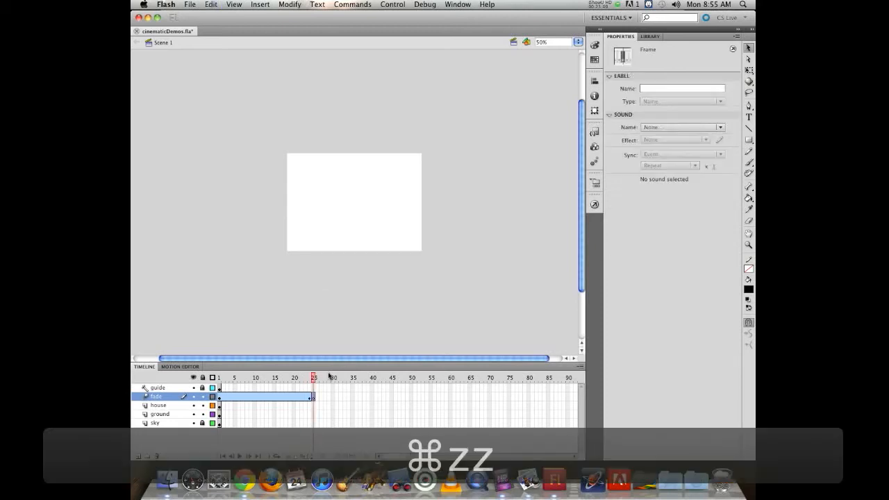
{"action": "key", "text": "super+z"}
{"action": "key", "text": "super+z"}
{"action": "key", "text": "super+z"}
{"action": "key", "text": "super+z"}
{"action": "key", "text": "super+z"}
{"action": "key", "text": "super+z"}
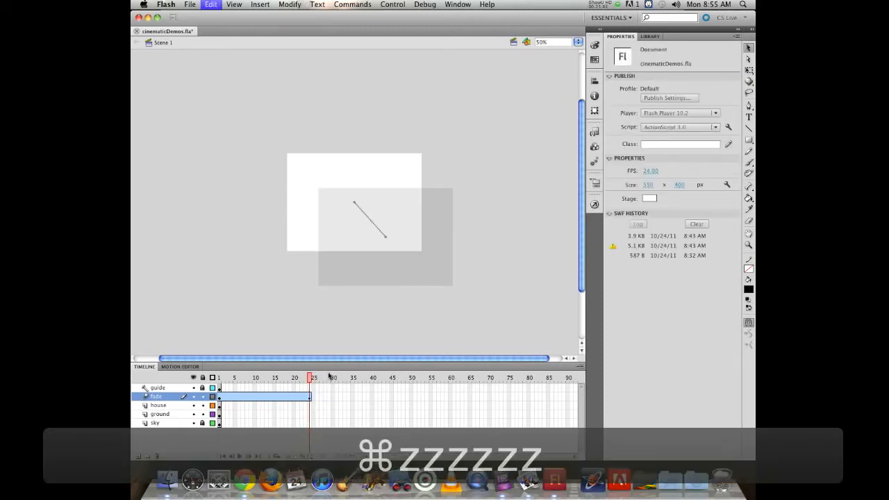
{"action": "key", "text": "super+z"}
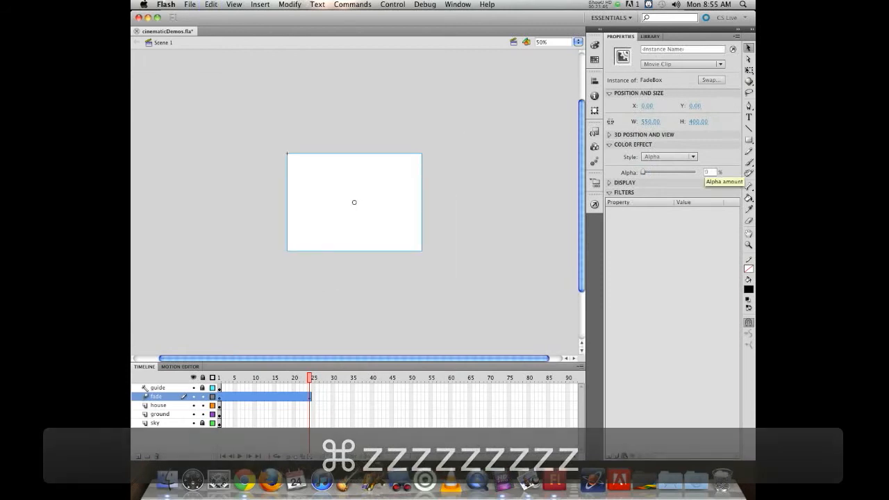
{"action": "left_click", "coordinate": [708, 171]}
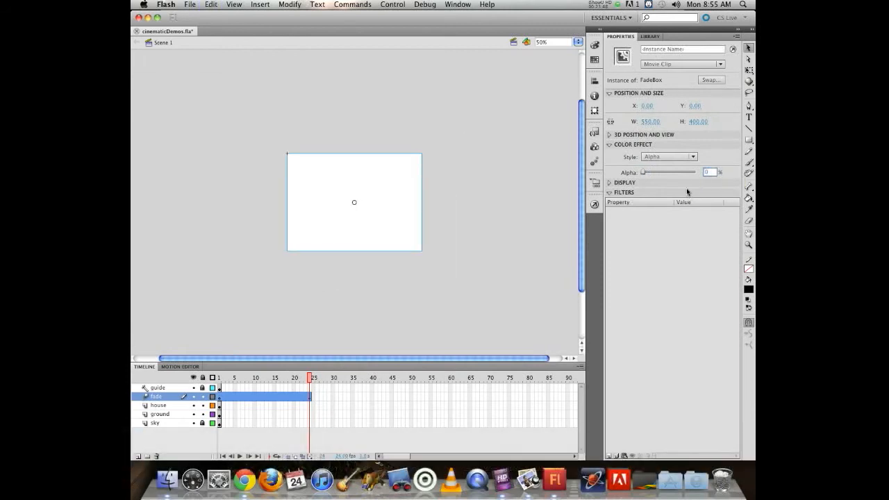
Set the FadeBox's alpha to 10% at frame 24
{"action": "type", "text": "10"}
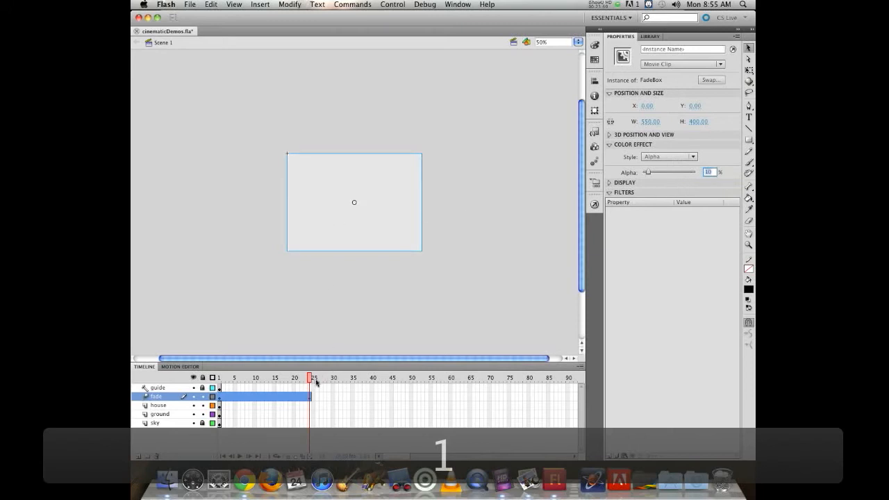
{"action": "key", "text": "Return"}
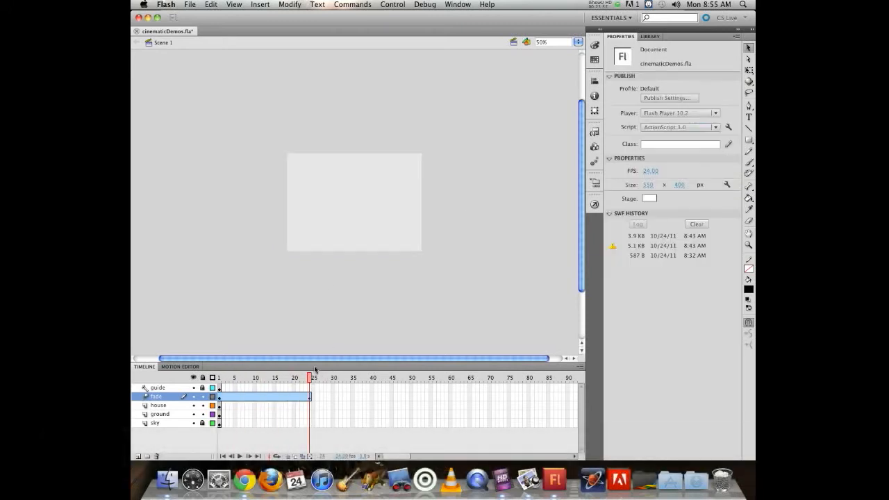
{"action": "mouse_move", "coordinate": [310, 363]}
{"action": "left_mouse_down"}
{"action": "mouse_move", "coordinate": [220, 365]}
{"action": "mouse_move", "coordinate": [317, 367]}
{"action": "left_mouse_up"}
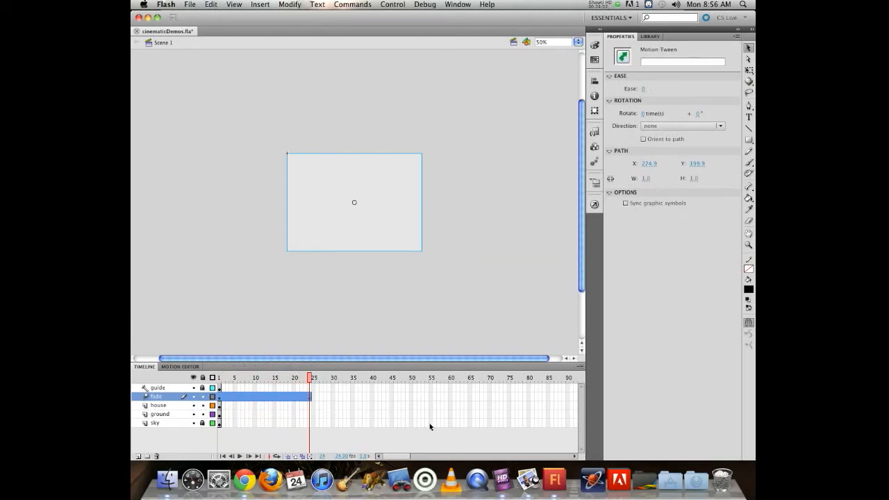
Extend the house, ground and sky layers to frame 55, then test the movie from frame 1
{"action": "left_click_drag", "start_coordinate": [429, 424], "coordinate": [430, 405]}
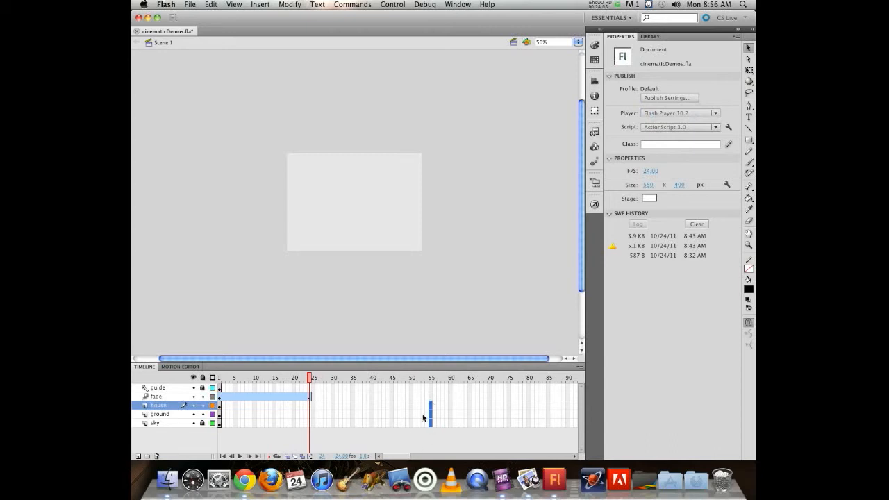
{"action": "key", "text": "F5"}
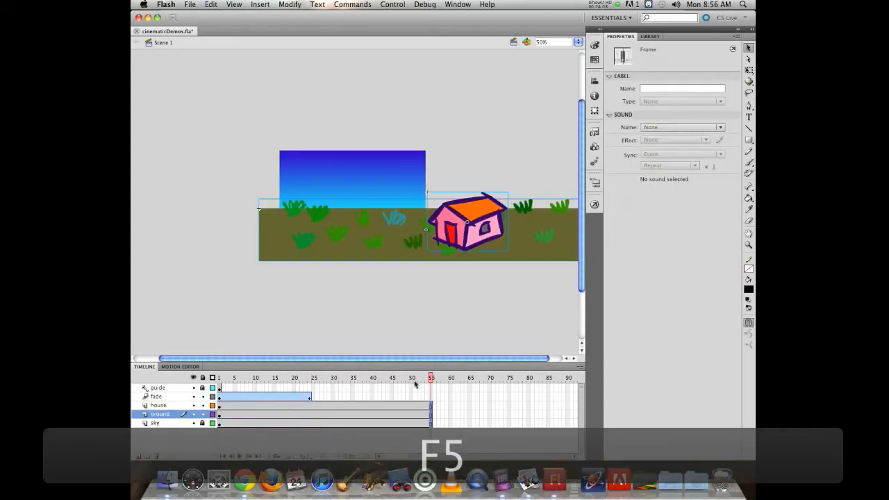
{"action": "left_click_drag", "start_coordinate": [430, 376], "coordinate": [173, 354]}
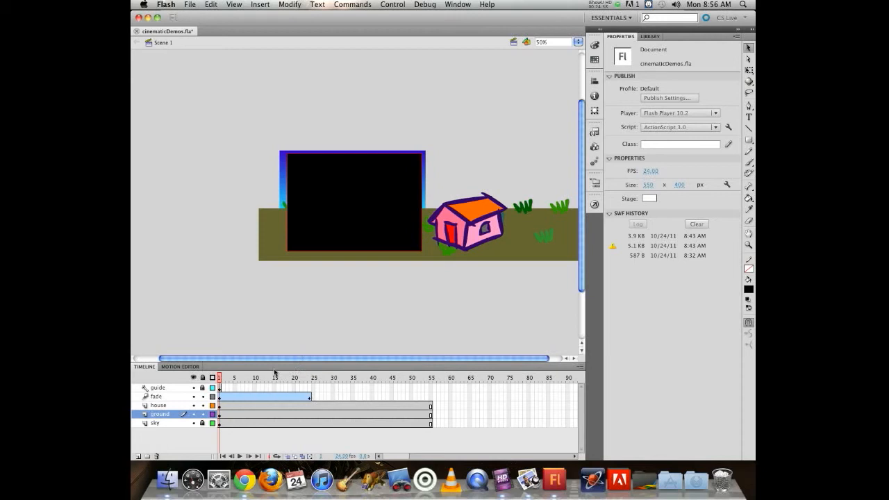
{"action": "key", "text": "super+Return"}
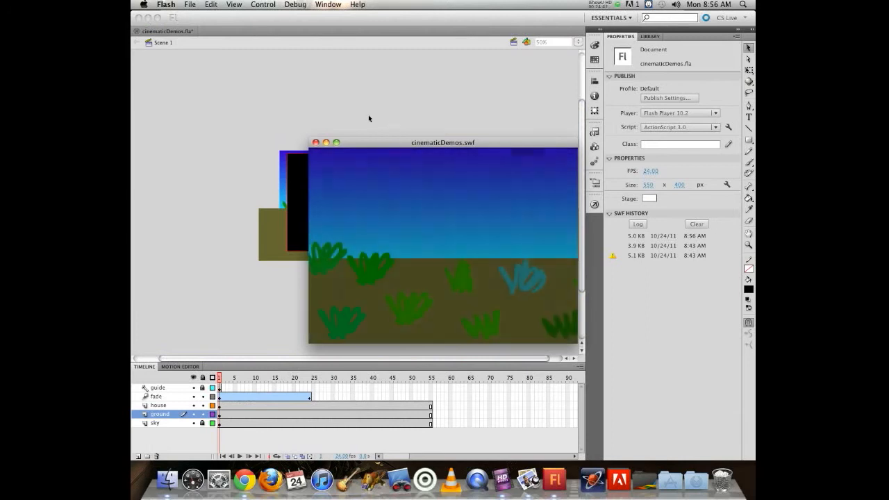
{"action": "left_click", "coordinate": [315, 142]}
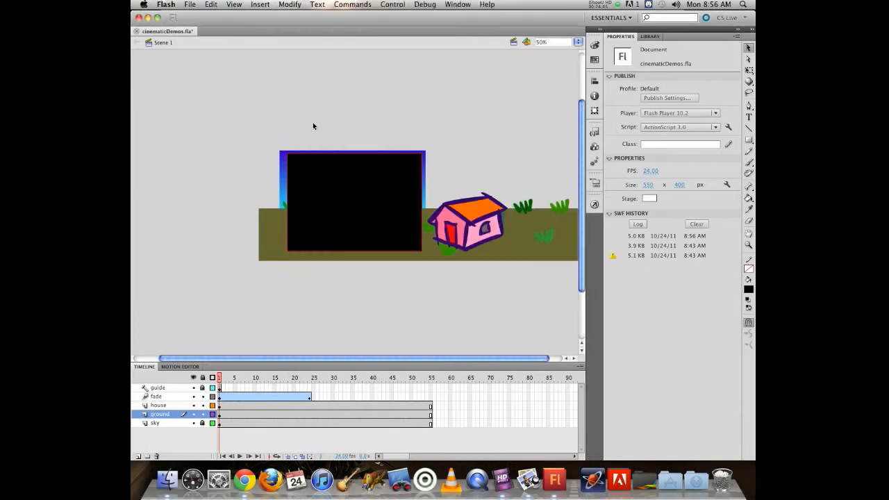
Move the House onto the stage behind the FadeBox at about X 175, Y 152, and test the movie
{"action": "left_click", "coordinate": [475, 217]}
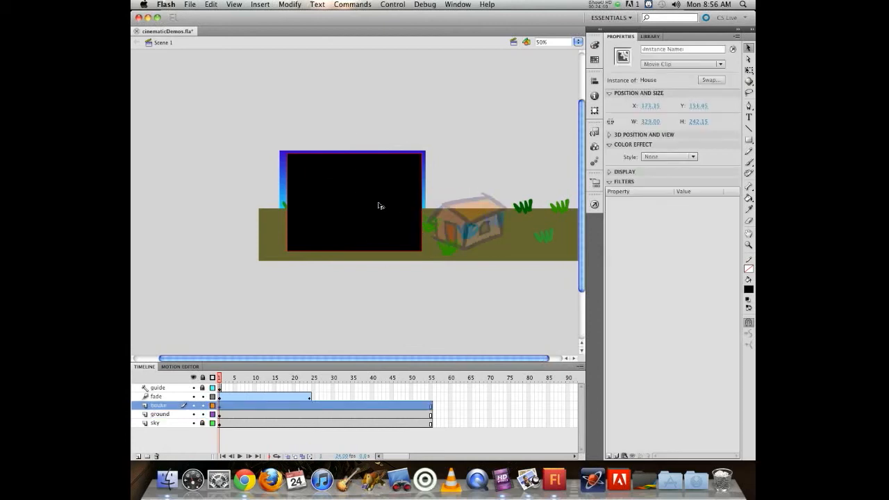
{"action": "left_click_drag", "start_coordinate": [379, 204], "coordinate": [378, 206]}
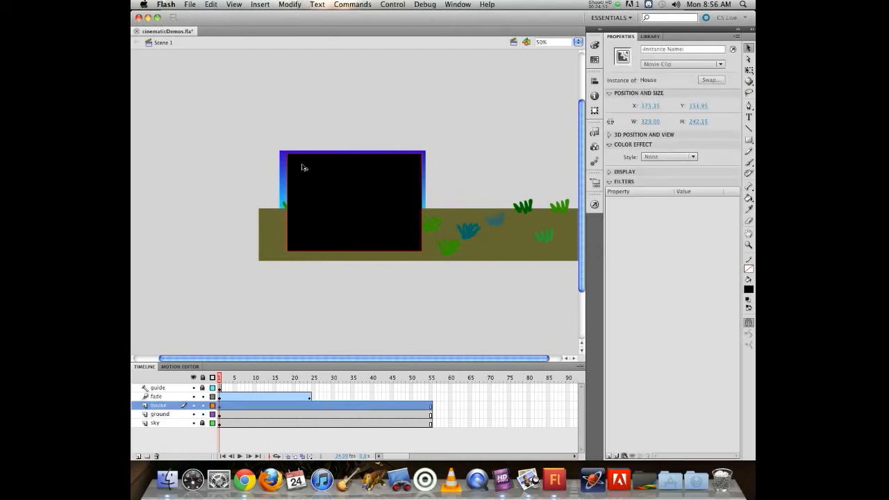
{"action": "key", "text": "super+Return"}
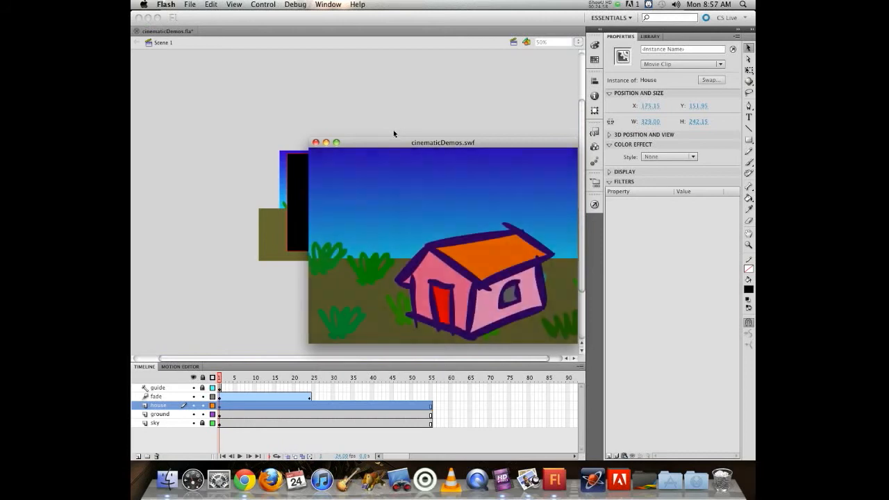
{"action": "left_click", "coordinate": [315, 143]}
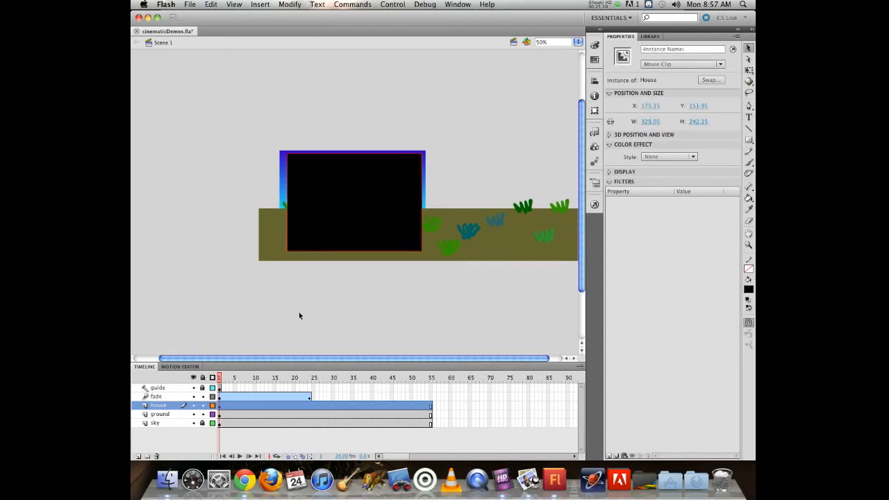
Add a normal layer between the guide and fade layers and name it title
{"action": "left_click", "coordinate": [155, 396]}
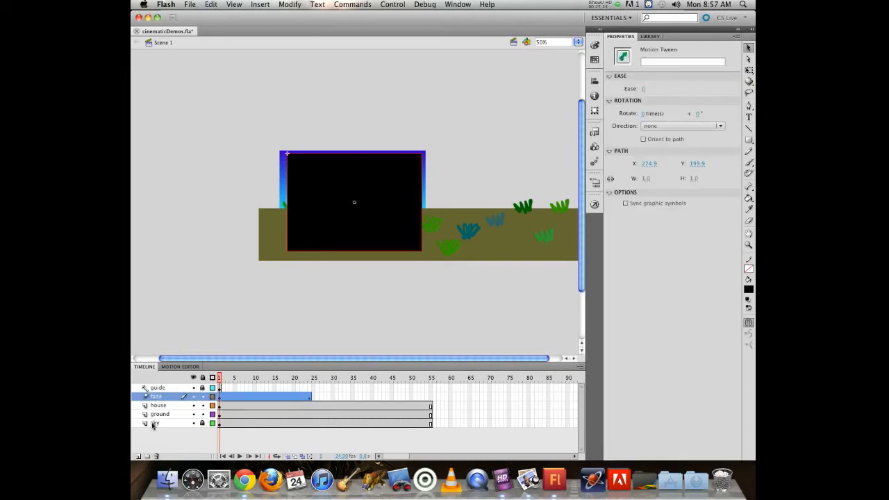
{"action": "left_click", "coordinate": [138, 456]}
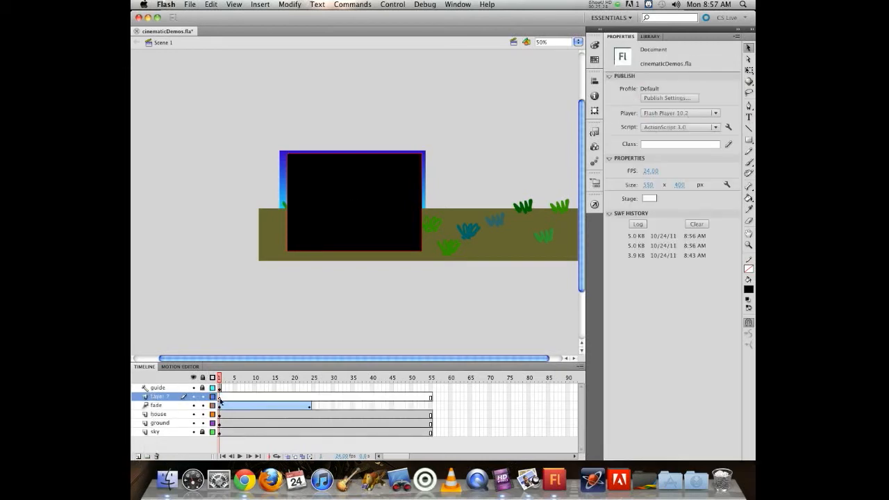
{"action": "double_click", "coordinate": [155, 397]}
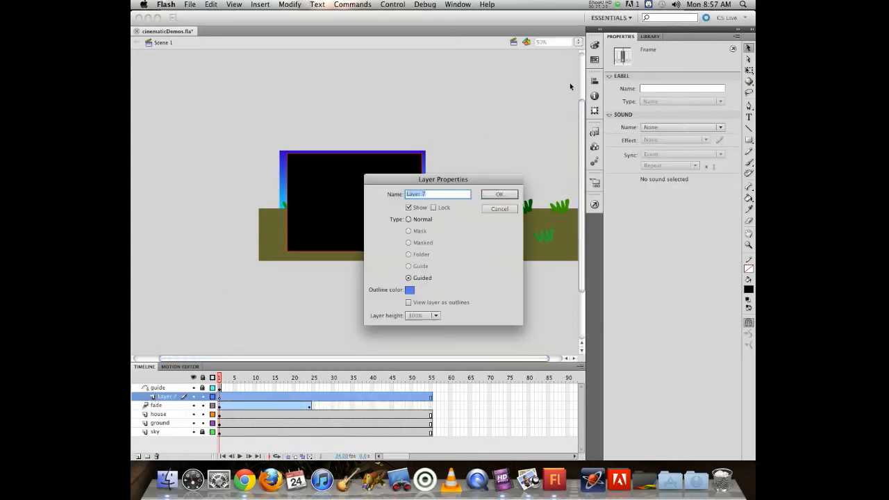
{"action": "left_click", "coordinate": [497, 208]}
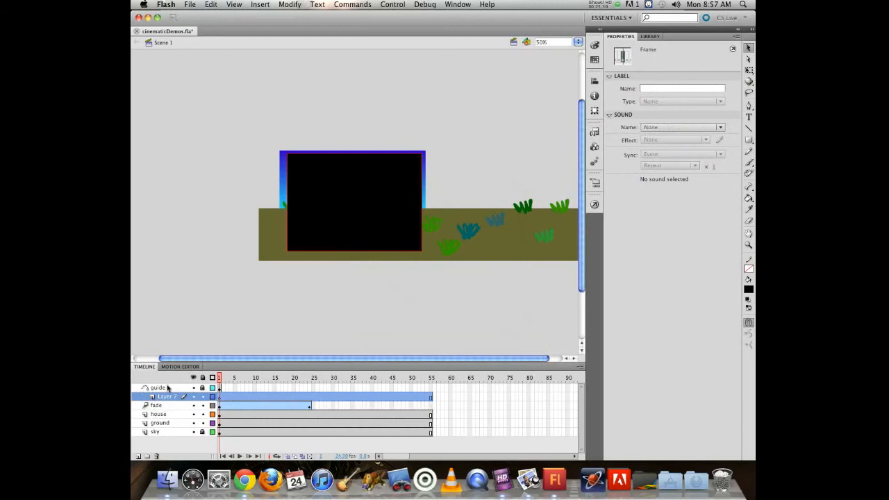
{"action": "key", "text": "z"}
{"action": "double_click", "coordinate": [161, 396]}
{"action": "type", "text": "title"}
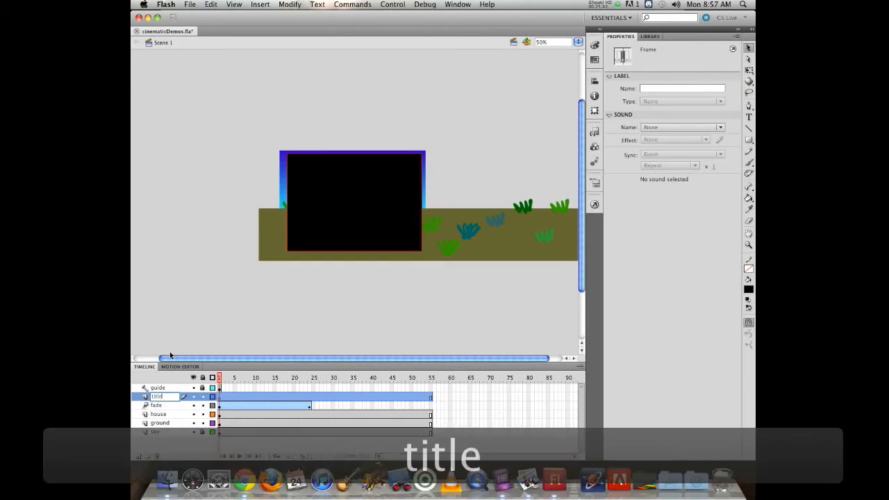
{"action": "key", "text": "Return"}
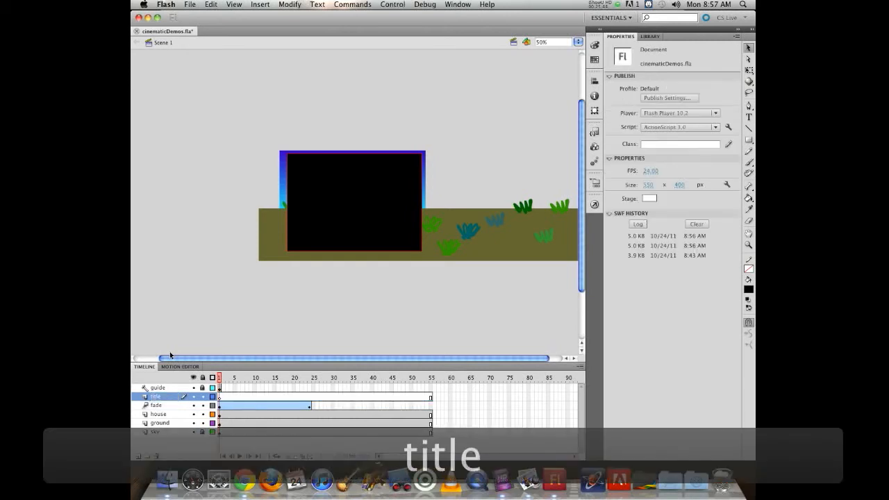
Add the static text "My Rockiing Awsome Movie" above the stage on the title layer
{"action": "left_click", "coordinate": [748, 117]}
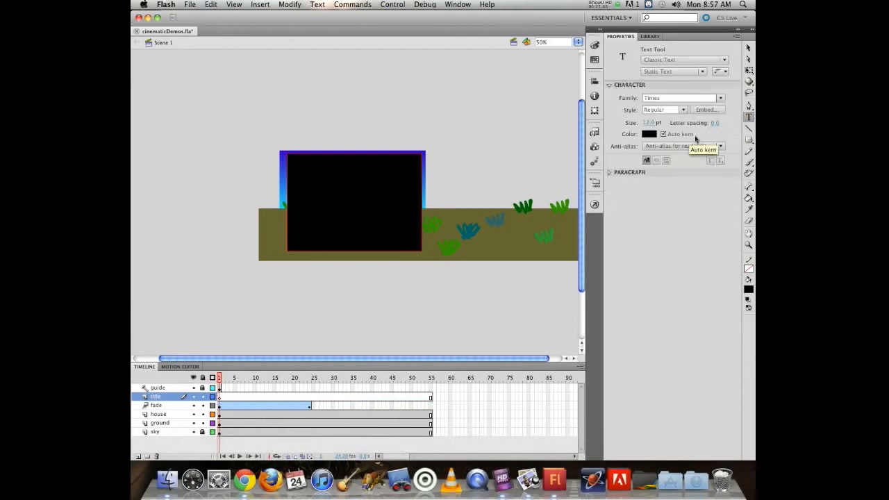
{"action": "left_click", "coordinate": [315, 102]}
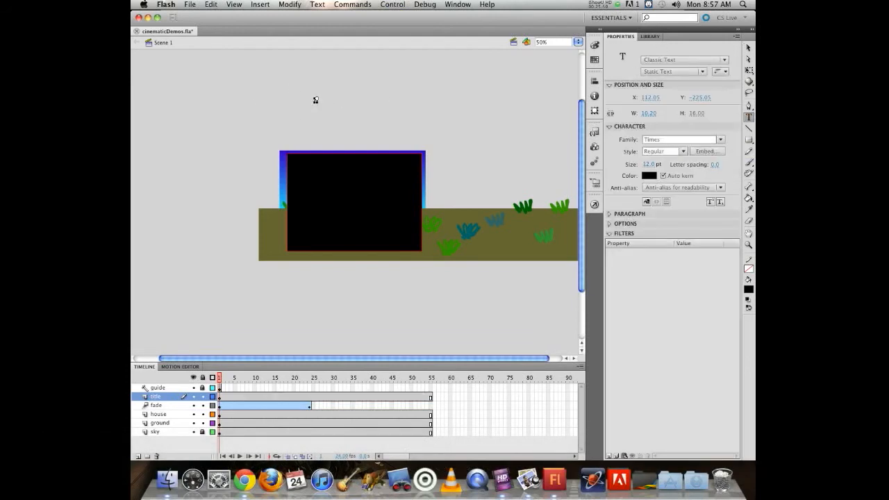
{"action": "type", "text": "My"}
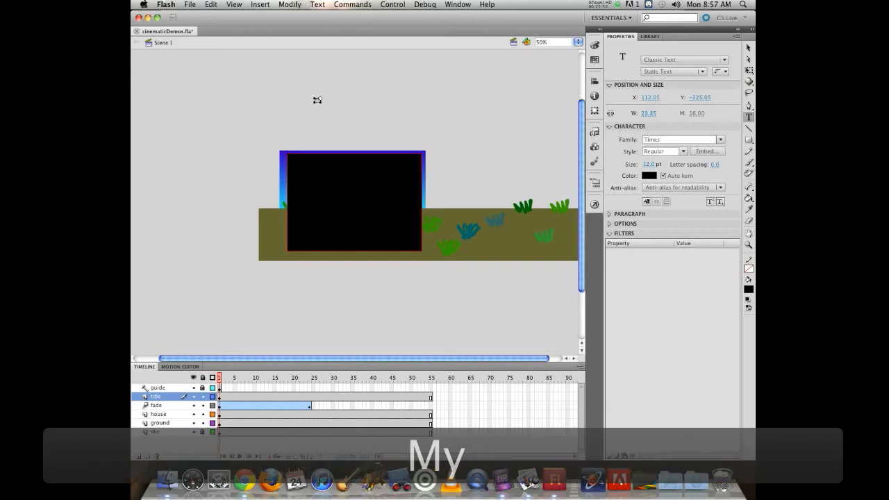
{"action": "type", "text": " Rockiing"}
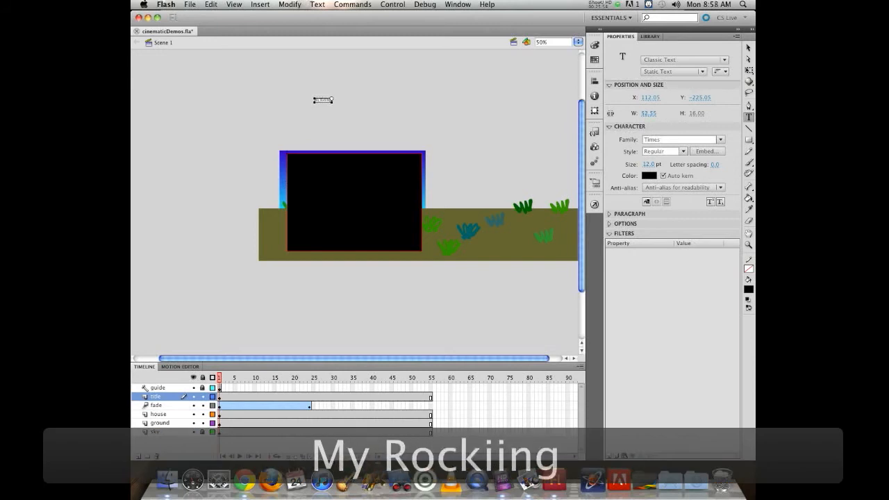
{"action": "type", "text": " Awsome"}
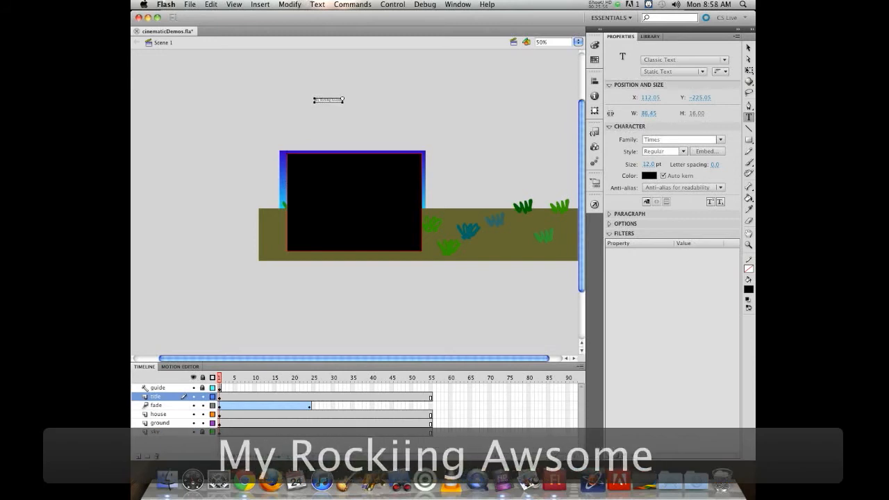
{"action": "type", "text": " Movie"}
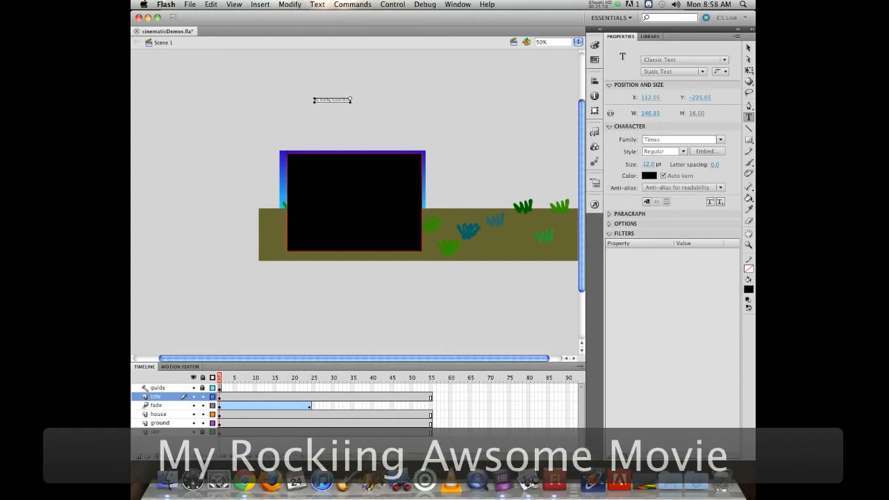
{"action": "left_click", "coordinate": [748, 48]}
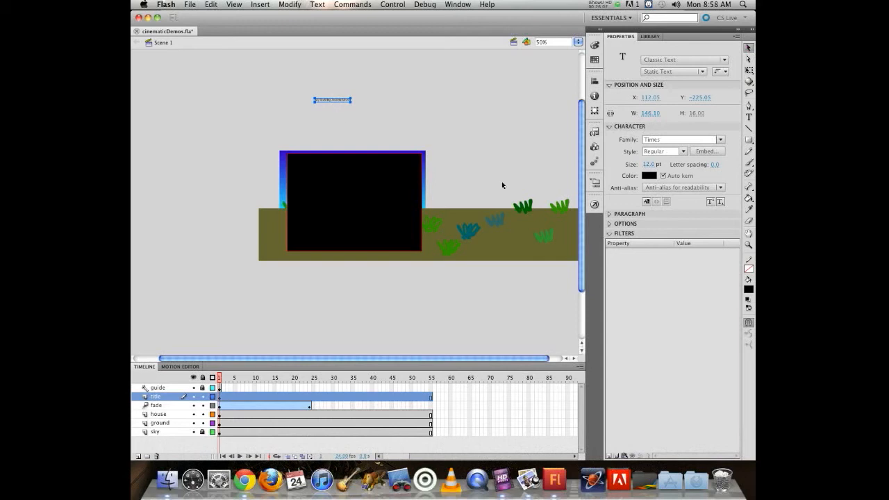
Color the title text light pink, enlarge it to 37 pt and place it across the black box at about X 54, Y 179
{"action": "left_click", "coordinate": [648, 175]}
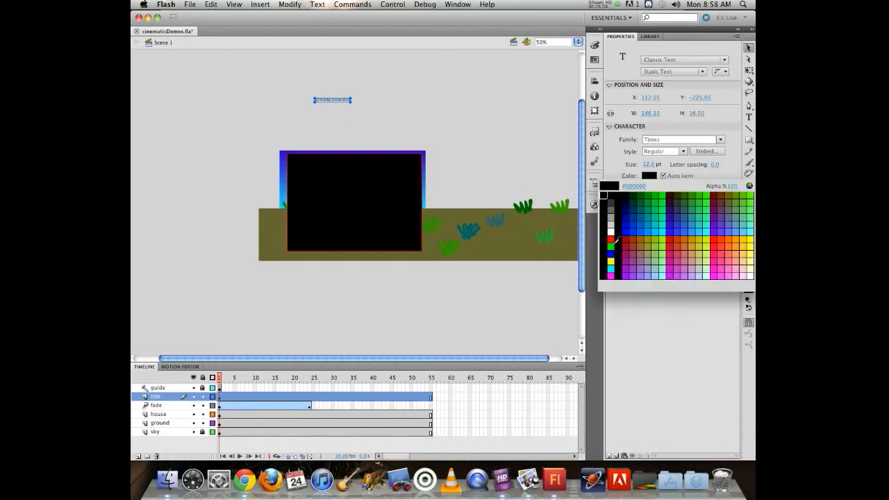
{"action": "left_click", "coordinate": [734, 272]}
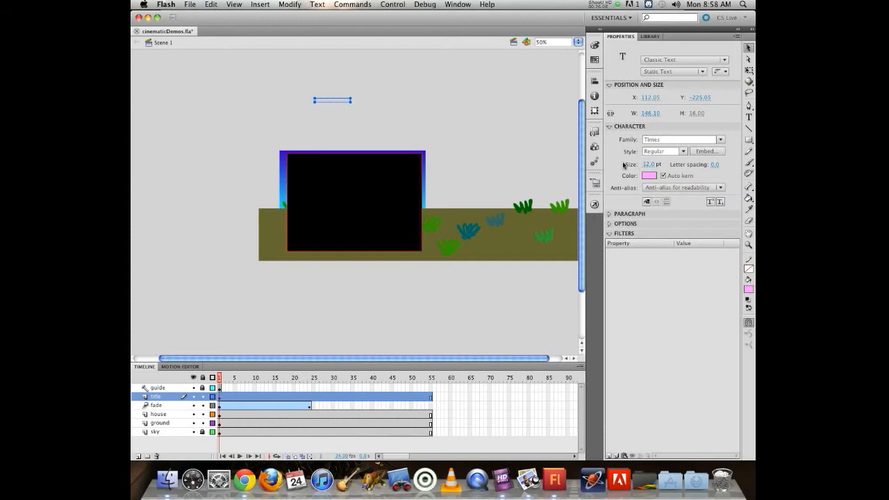
{"action": "left_click_drag", "start_coordinate": [329, 103], "coordinate": [352, 206]}
{"action": "left_click_drag", "start_coordinate": [648, 165], "coordinate": [658, 165]}
{"action": "left_click_drag", "start_coordinate": [386, 207], "coordinate": [343, 207]}
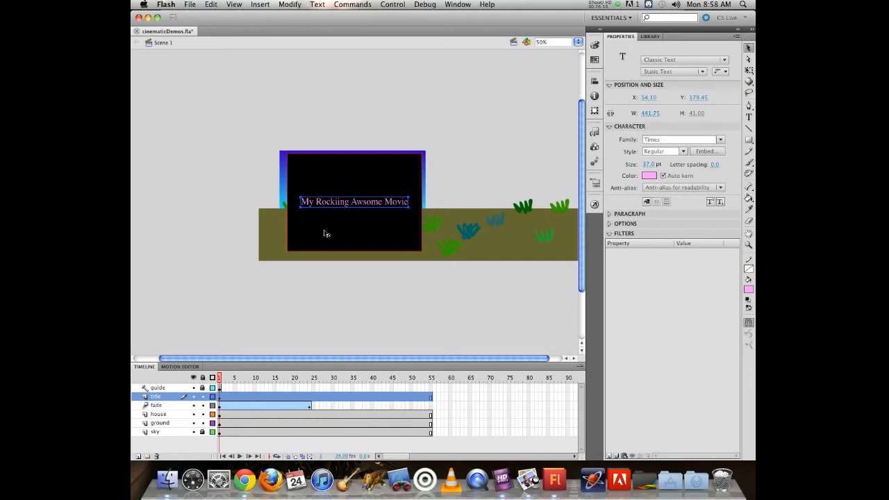
Correct the title text to read "My Rockin Awesome Movie" and select the finished text block
{"action": "key", "text": "super+equal"}
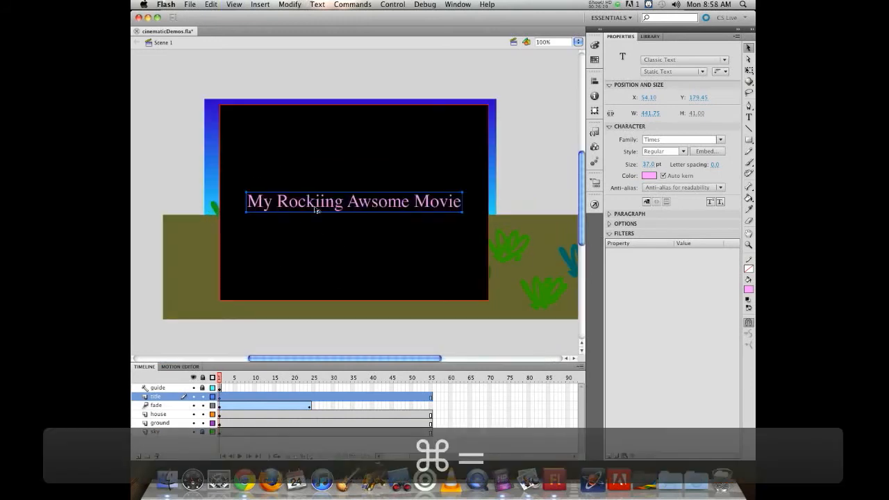
{"action": "double_click", "coordinate": [325, 204]}
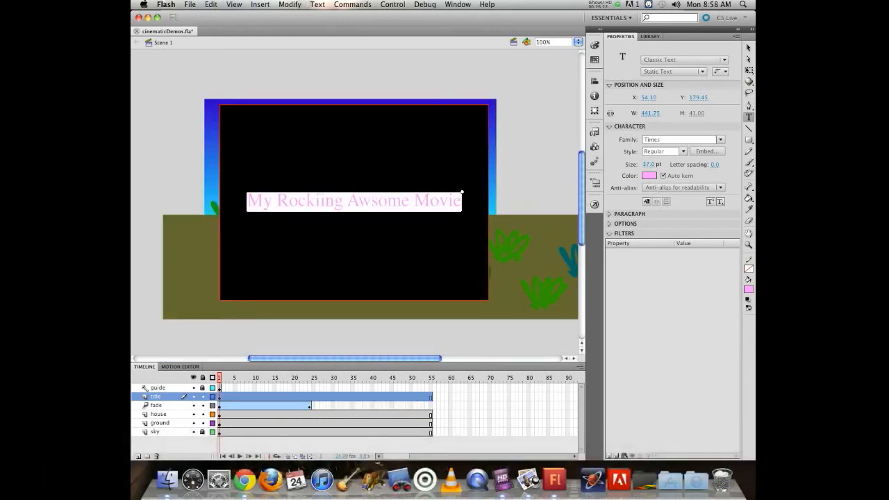
{"action": "key", "text": "BackSpace"}
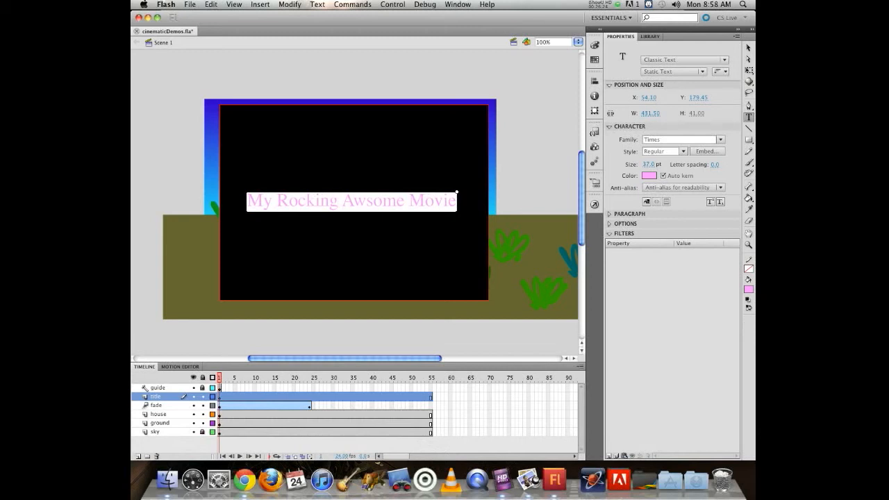
{"action": "key", "text": "BackSpace"}
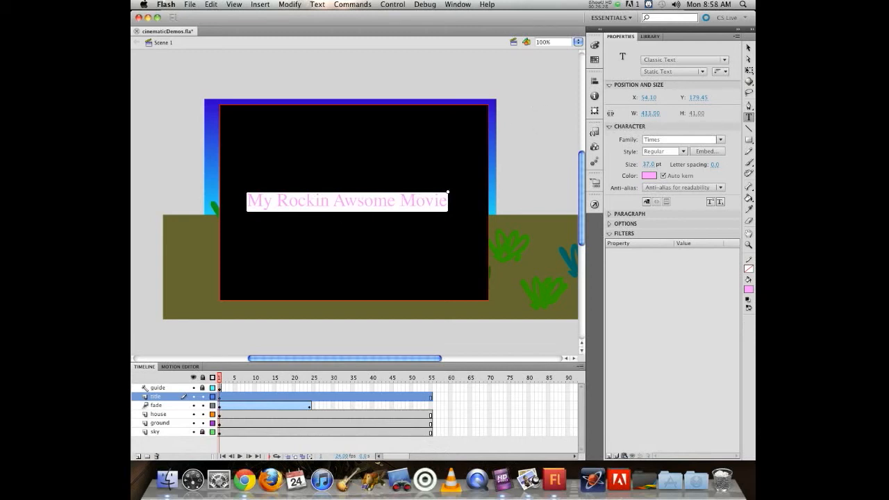
{"action": "type", "text": "e"}
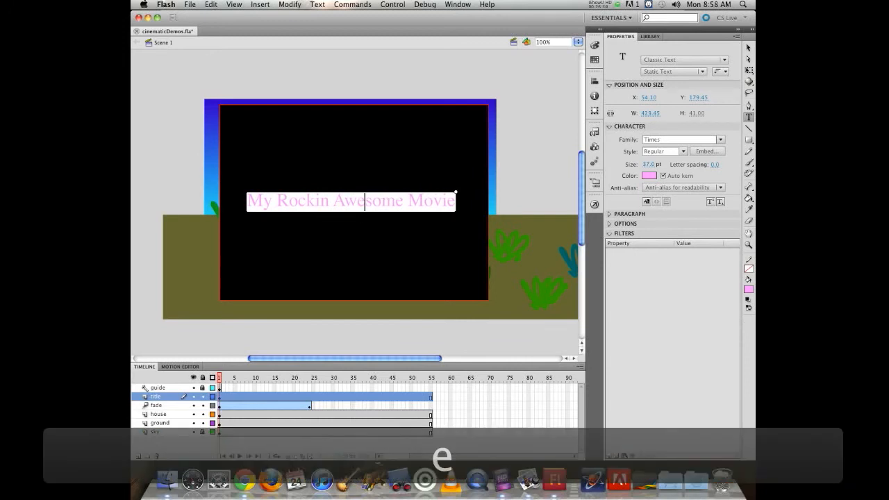
{"action": "left_click", "coordinate": [524, 104]}
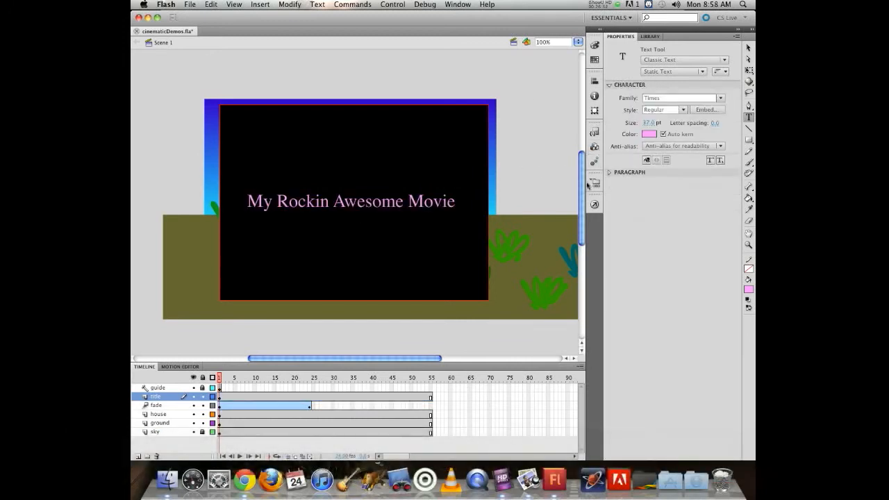
{"action": "left_click", "coordinate": [749, 48]}
{"action": "left_click", "coordinate": [323, 201]}
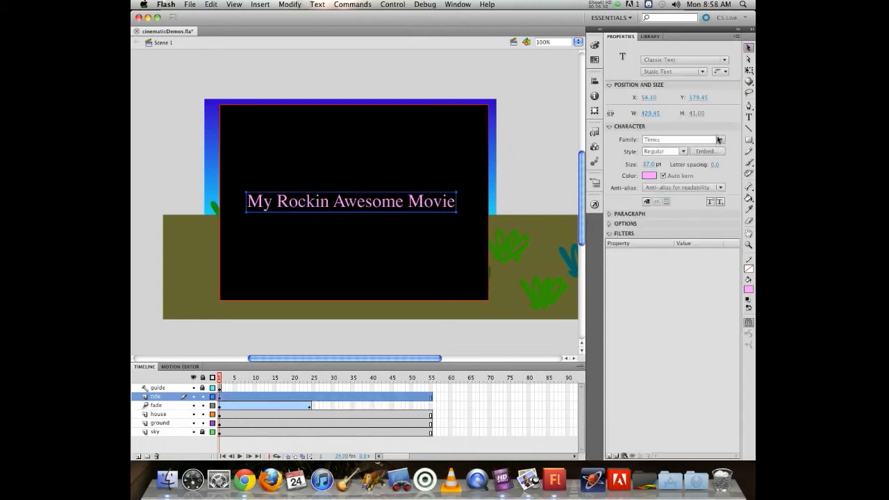
Set the title's font to Cooper Std and reposition it across the black box at about X 2, Y 158
{"action": "left_click", "coordinate": [720, 140]}
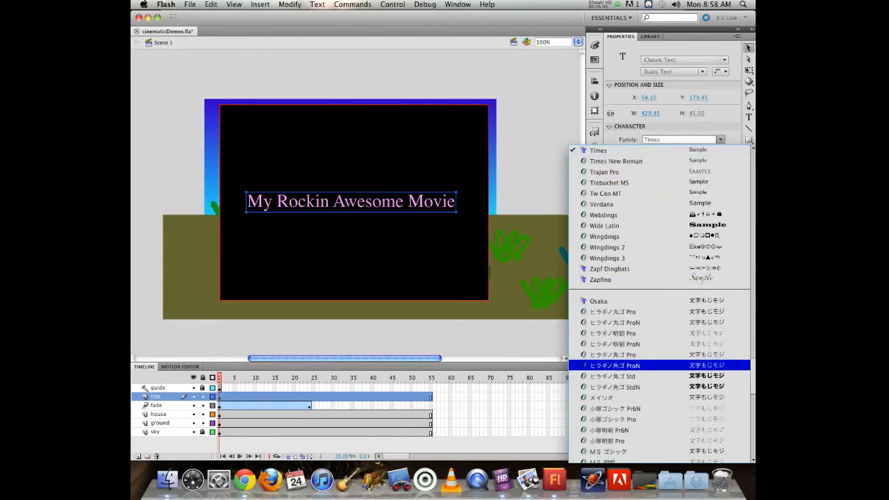
{"action": "left_click_drag", "start_coordinate": [753, 371], "coordinate": [754, 279]}
{"action": "left_click_drag", "start_coordinate": [755, 275], "coordinate": [754, 244]}
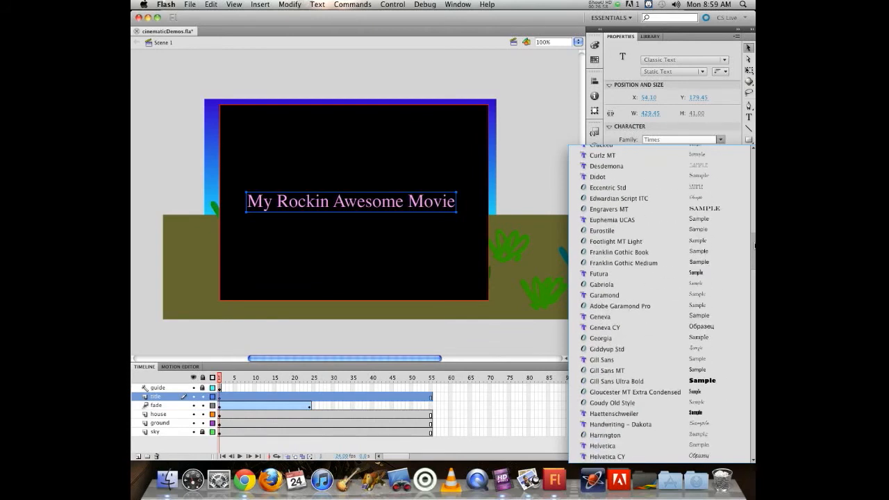
{"action": "left_click_drag", "start_coordinate": [754, 244], "coordinate": [754, 220]}
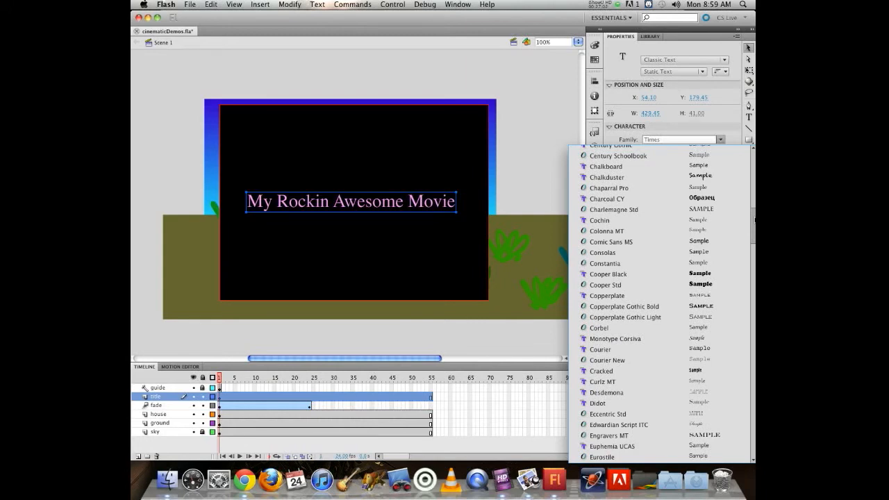
{"action": "left_click_drag", "start_coordinate": [754, 220], "coordinate": [754, 221]}
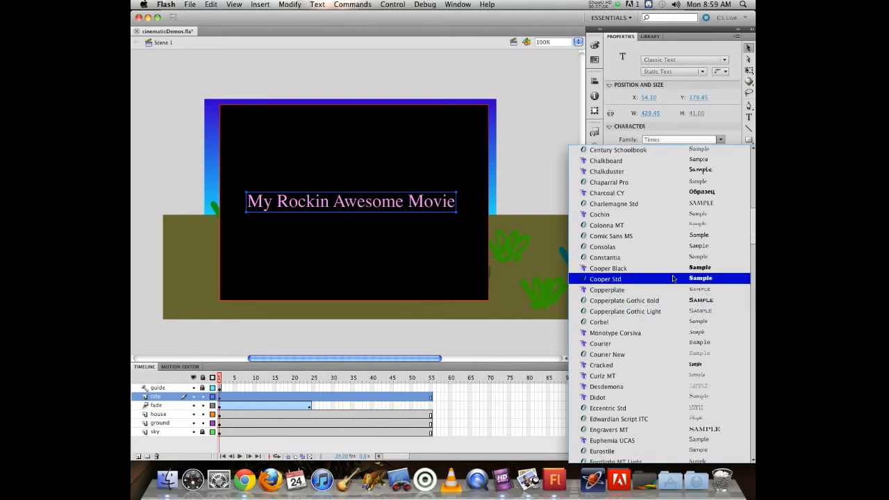
{"action": "left_click", "coordinate": [701, 279]}
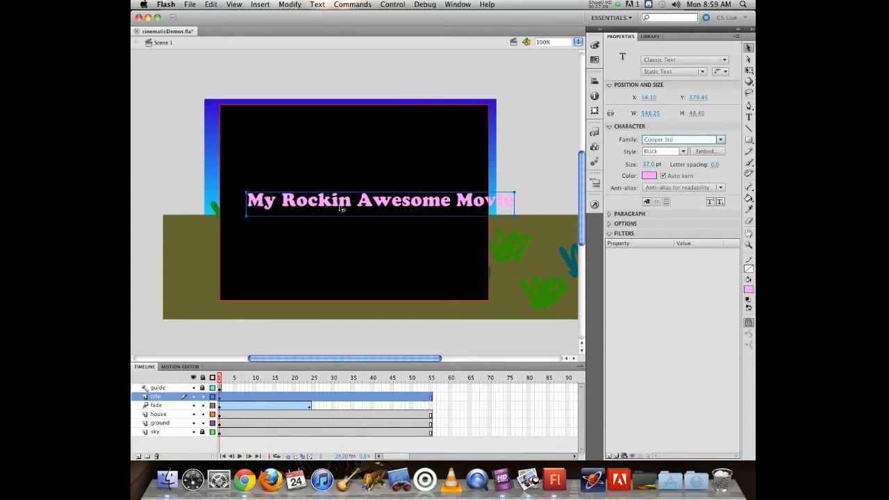
{"action": "left_click_drag", "start_coordinate": [366, 202], "coordinate": [341, 192]}
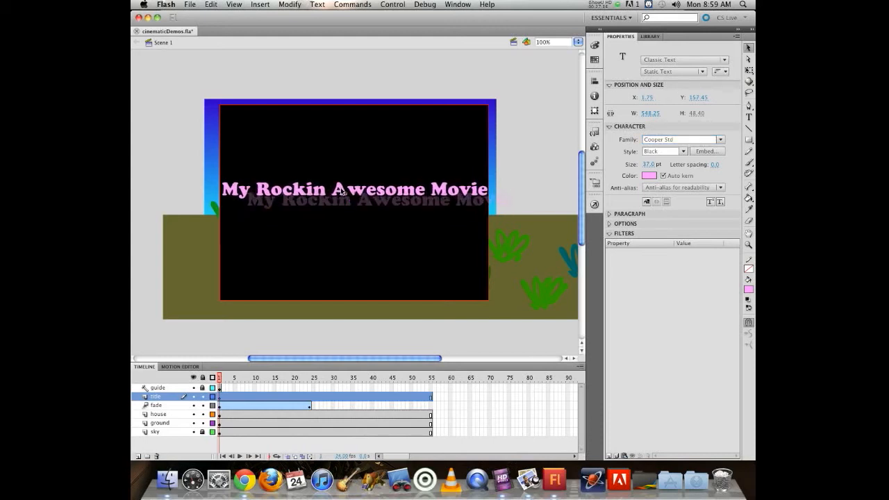
{"action": "left_click_drag", "start_coordinate": [342, 191], "coordinate": [342, 192]}
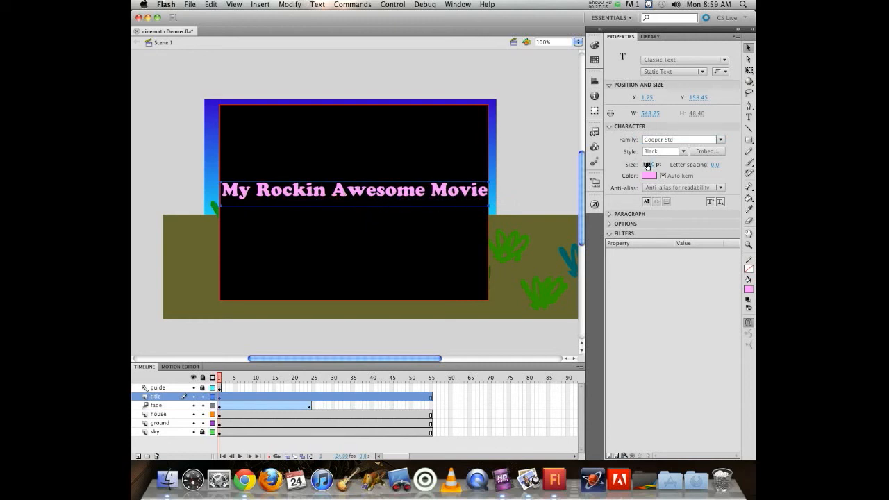
Center-align the title text and set its size to 32 pt
{"action": "mouse_move", "coordinate": [645, 164]}
{"action": "left_mouse_down"}
{"action": "mouse_move", "coordinate": [634, 164]}
{"action": "mouse_move", "coordinate": [642, 164]}
{"action": "left_mouse_up"}
{"action": "left_click", "coordinate": [615, 215]}
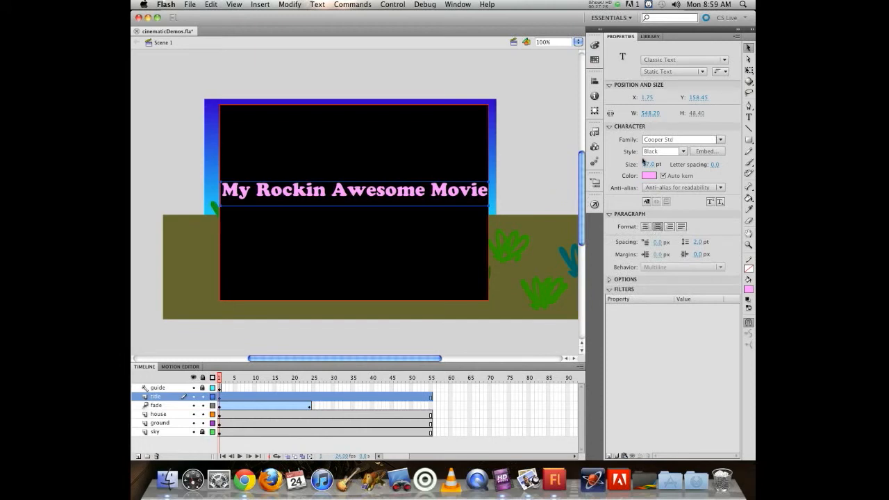
{"action": "left_click_drag", "start_coordinate": [643, 164], "coordinate": [638, 164]}
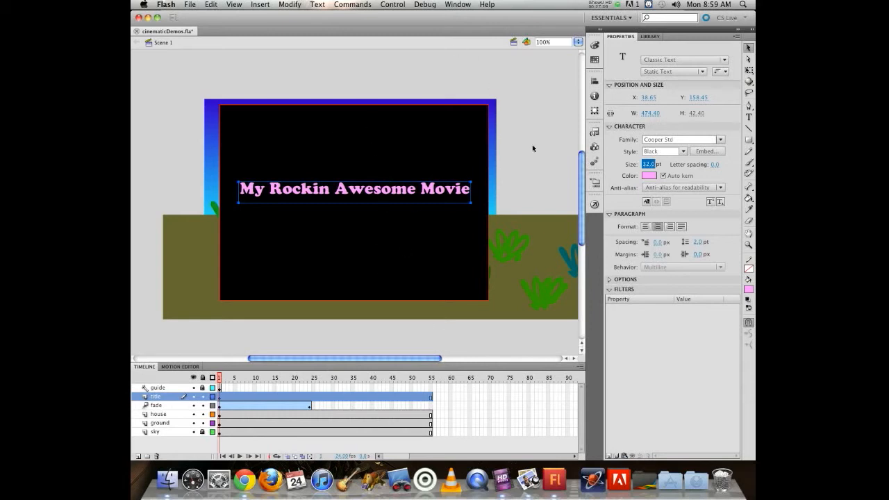
{"action": "left_click", "coordinate": [534, 90]}
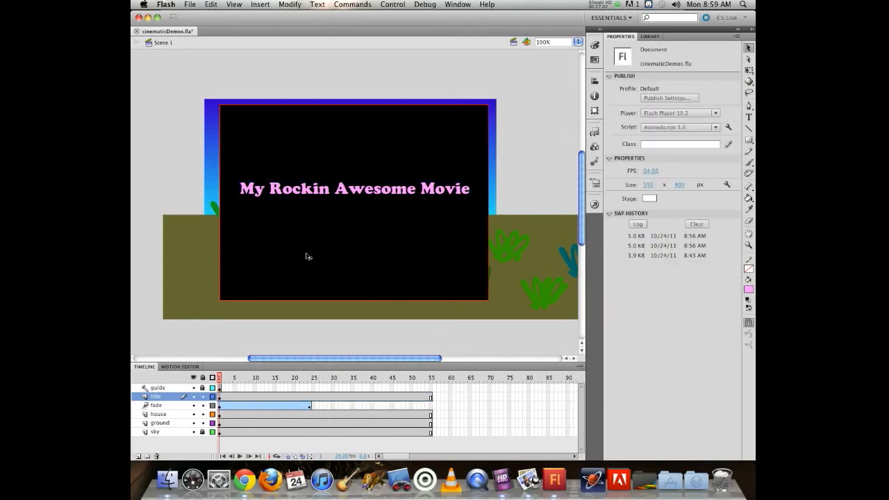
Convert the title text to a movie clip symbol named Title
{"action": "left_click", "coordinate": [347, 194]}
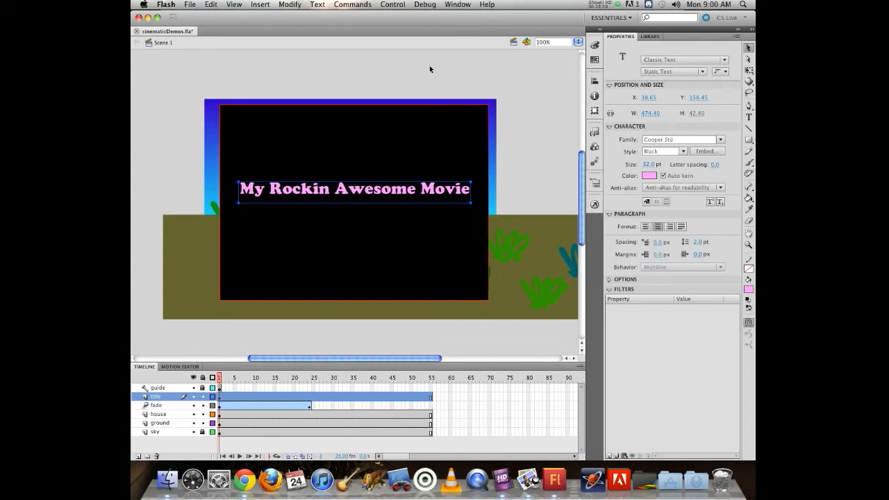
{"action": "key", "text": "F8"}
{"action": "type", "text": "Title"}
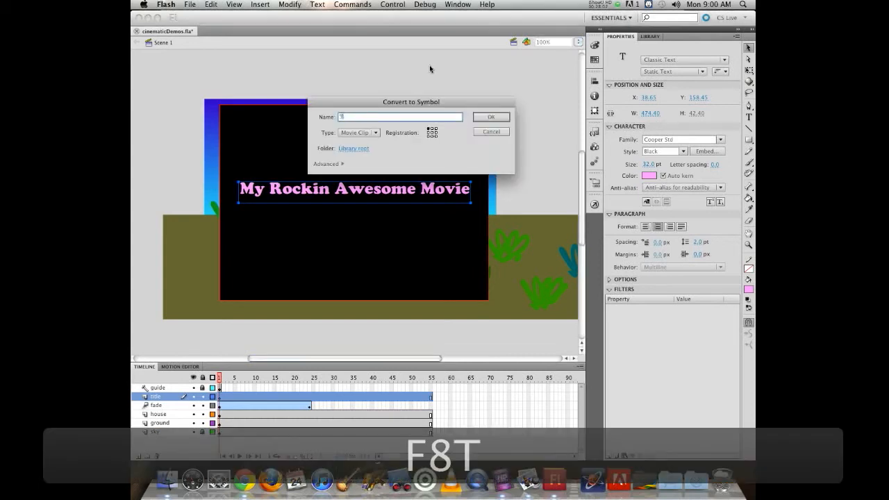
{"action": "key", "text": "Return"}
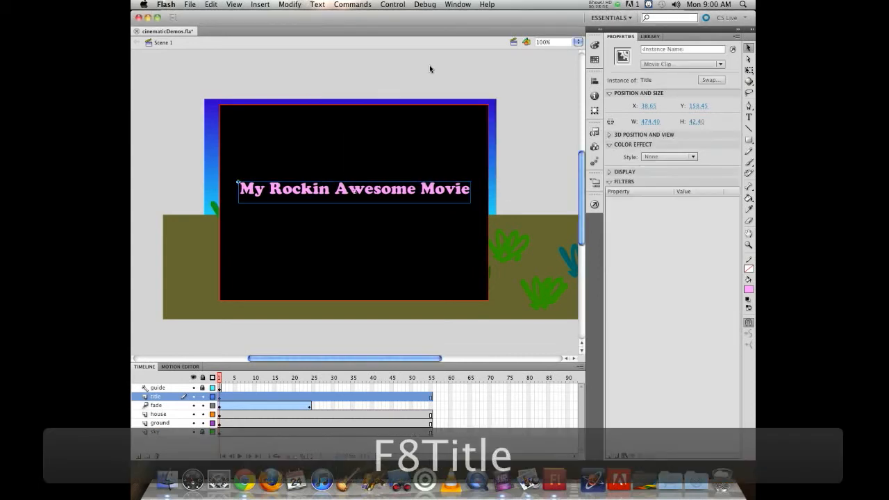
Create a motion tween on the Title clip and set its alpha to 10% at frame 1
{"action": "right_click", "coordinate": [306, 190]}
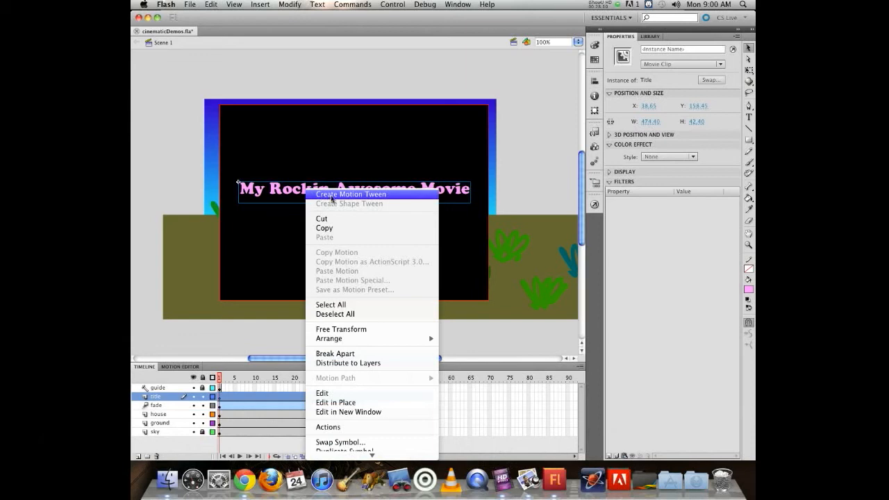
{"action": "left_click", "coordinate": [332, 197]}
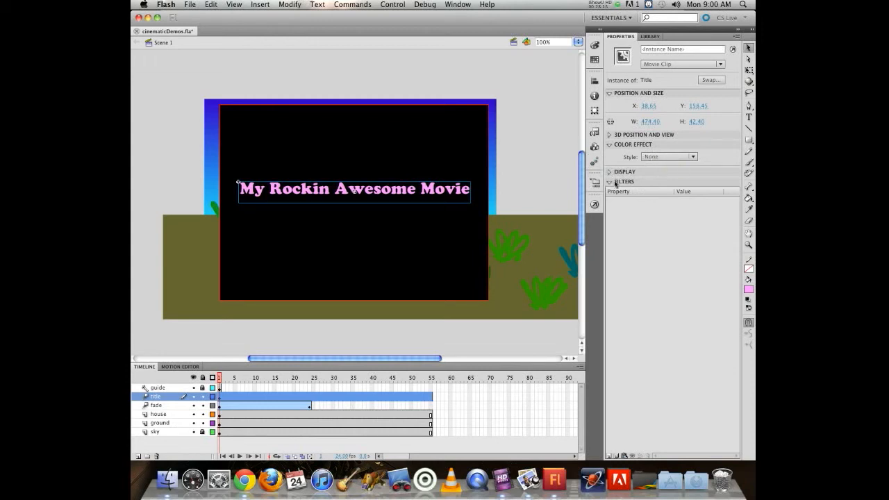
{"action": "left_click", "coordinate": [694, 161]}
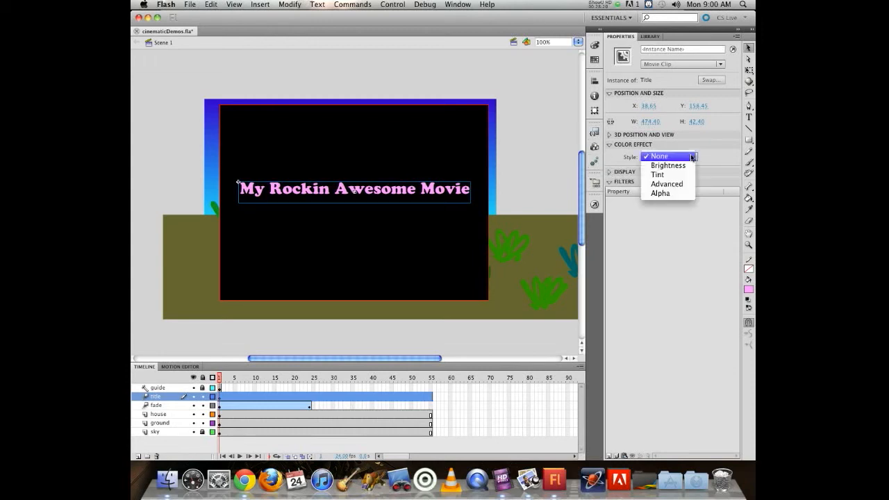
{"action": "left_click", "coordinate": [675, 193]}
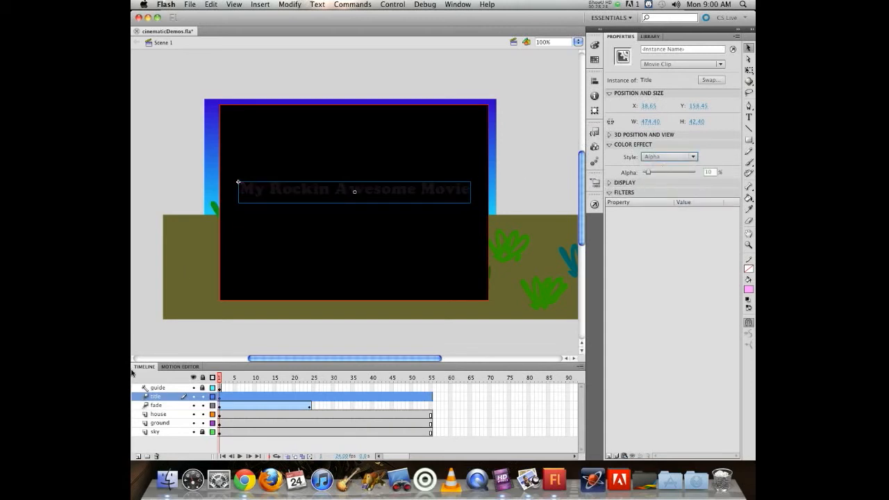
Set the Title clip's alpha to 100% at frame 10 of its tween
{"action": "left_click_drag", "start_coordinate": [219, 379], "coordinate": [257, 378]}
{"action": "left_click", "coordinate": [257, 396]}
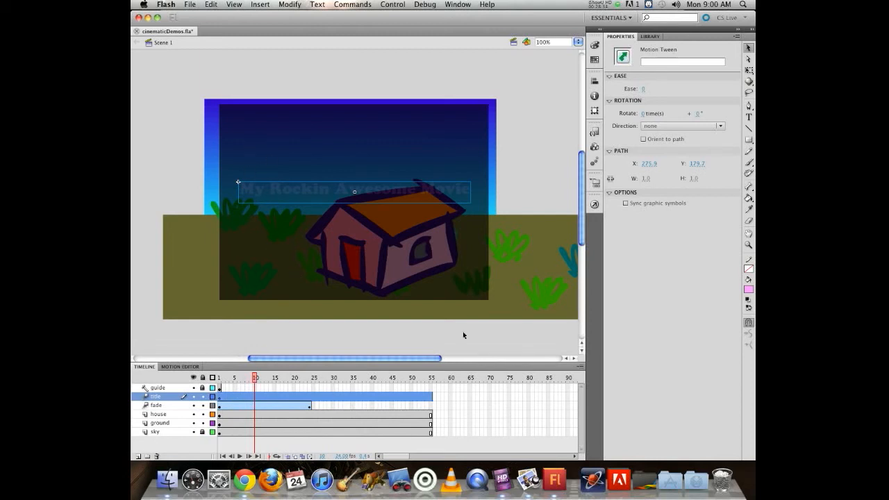
{"action": "left_click", "coordinate": [346, 193]}
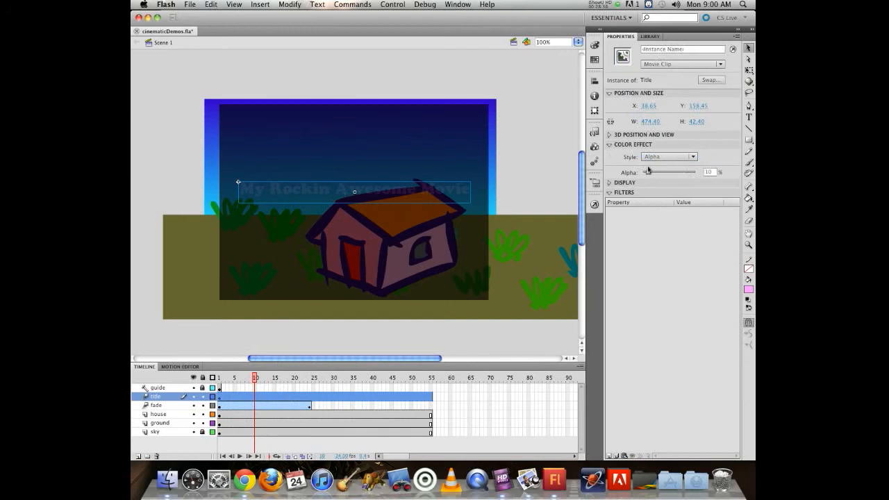
{"action": "left_click_drag", "start_coordinate": [648, 172], "coordinate": [716, 172]}
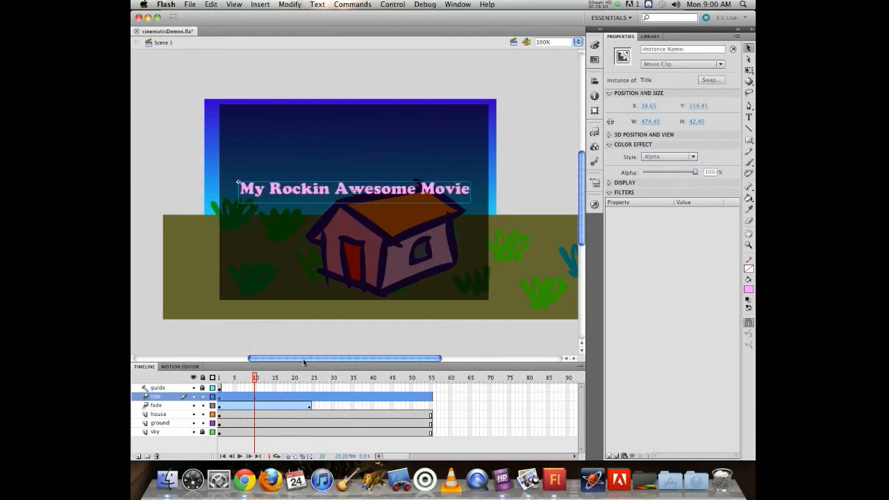
Insert a keyframe at frame 36 of the title tween to hold full opacity up to that point
{"action": "left_click_drag", "start_coordinate": [332, 377], "coordinate": [359, 374]}
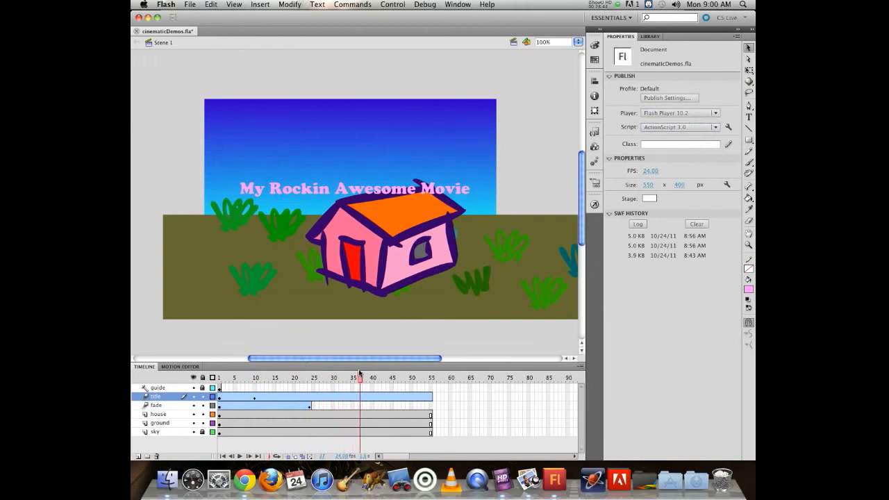
{"action": "left_click", "coordinate": [355, 396]}
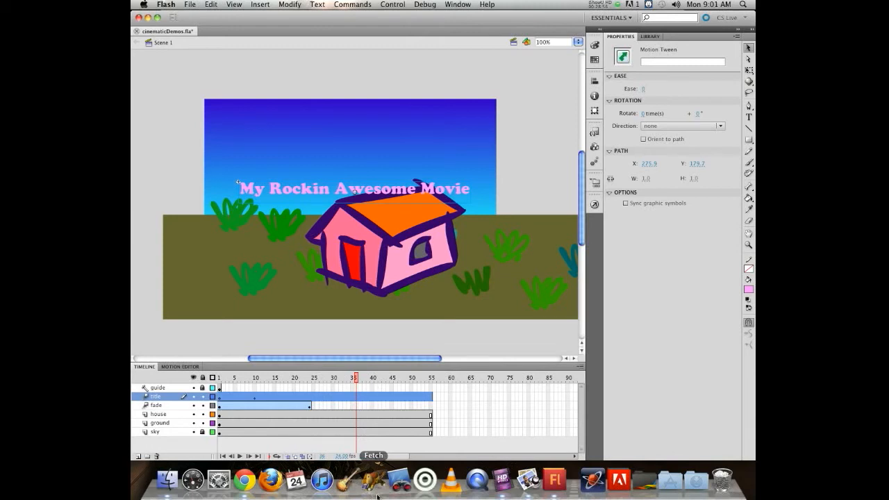
{"action": "key", "text": "F6"}
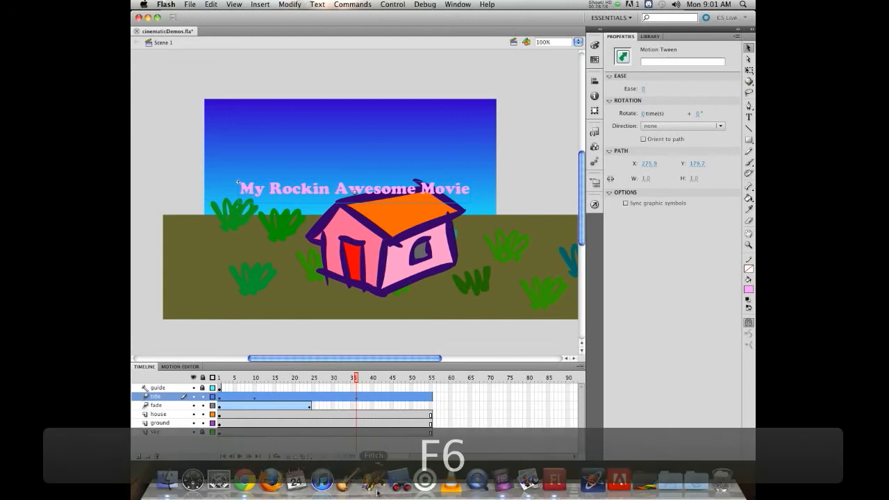
Fade the Title clip out by setting its alpha to 9% at frame 55
{"action": "left_click_drag", "start_coordinate": [356, 378], "coordinate": [429, 357]}
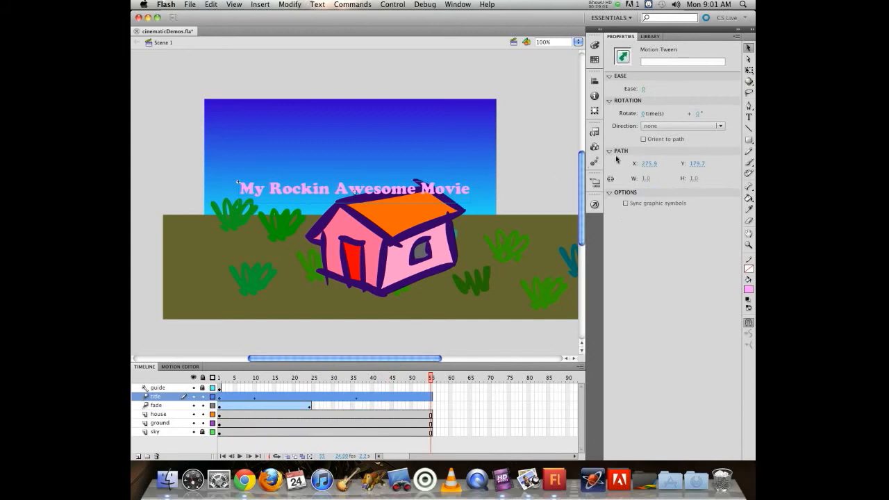
{"action": "left_click", "coordinate": [433, 192]}
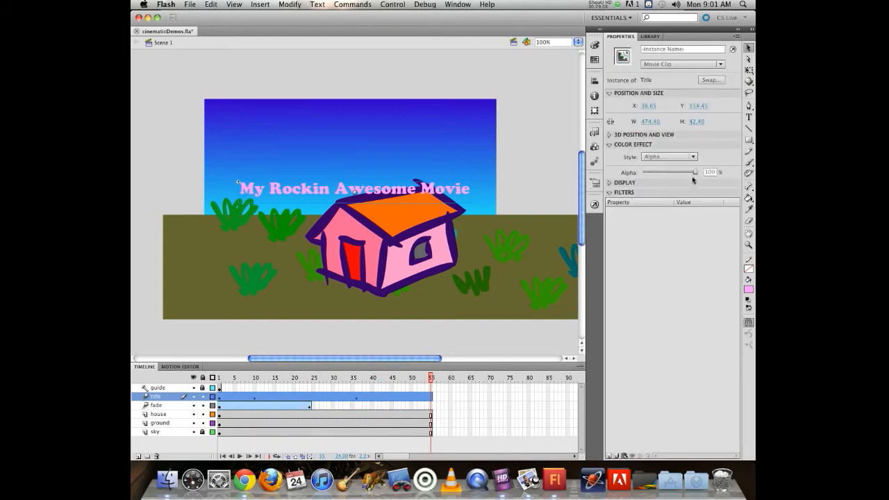
{"action": "left_click_drag", "start_coordinate": [695, 172], "coordinate": [648, 175]}
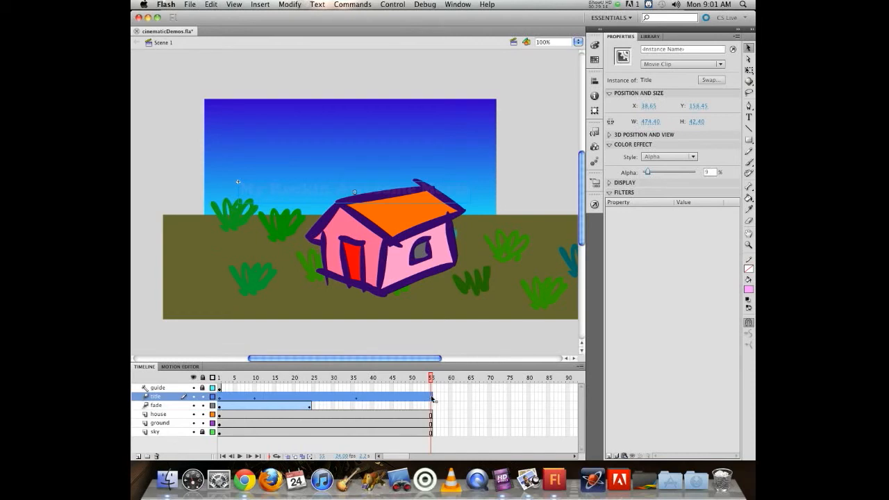
Play the timeline from frame 1 to preview the title fades, and select the start of the fade layer's tween
{"action": "left_click_drag", "start_coordinate": [431, 379], "coordinate": [210, 351]}
{"action": "key", "text": "Return"}
{"action": "left_click", "coordinate": [219, 398]}
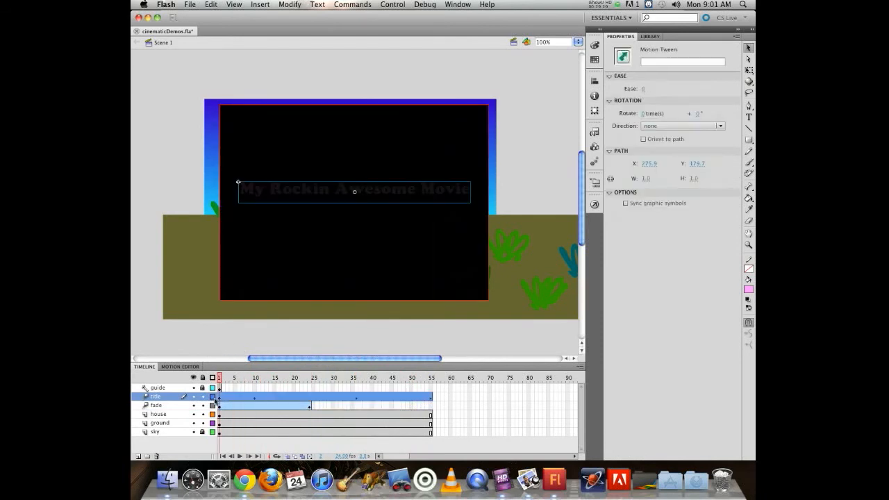
{"action": "left_click", "coordinate": [220, 406]}
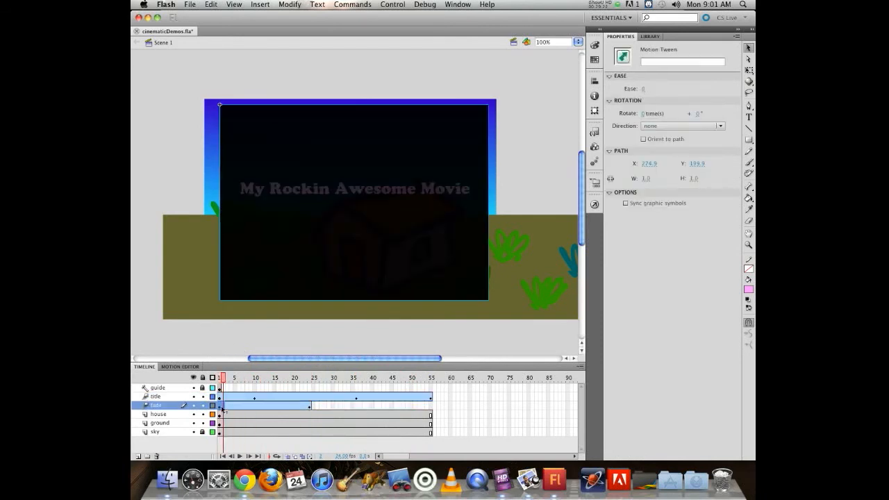
Move frames 1–55 of the house, ground and sky layers together so they start at frame 56
{"action": "left_click", "coordinate": [222, 408]}
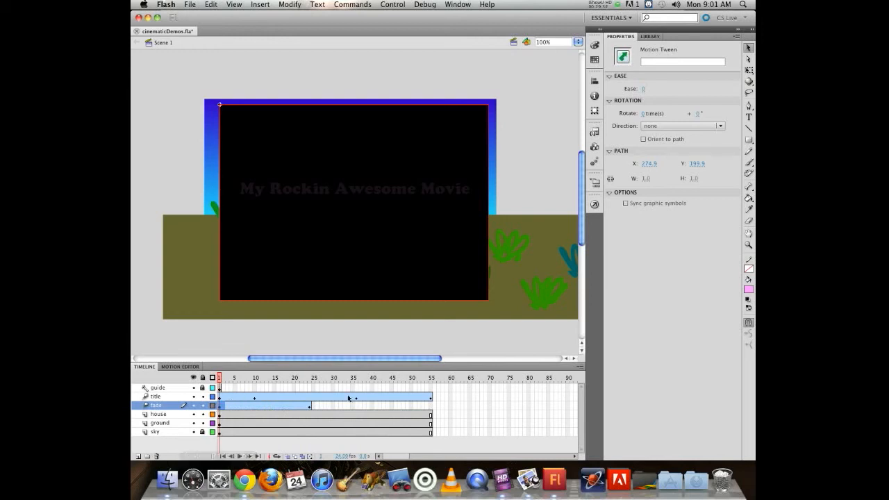
{"action": "left_click", "coordinate": [281, 416]}
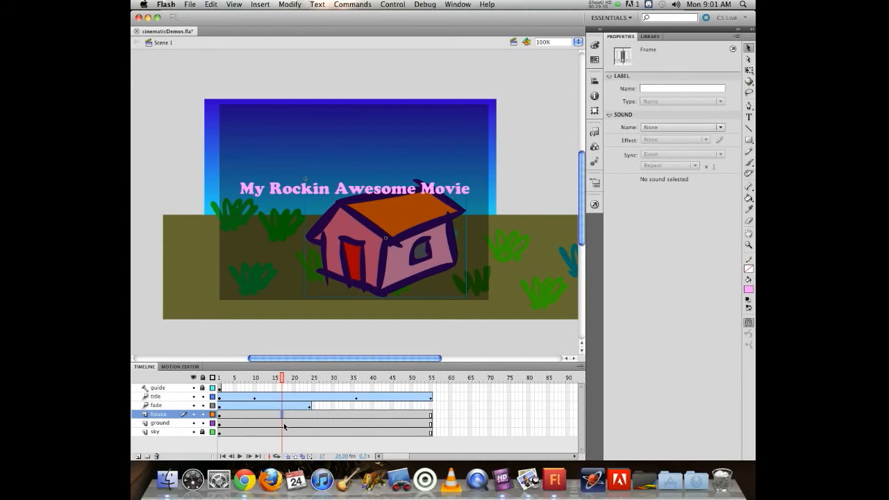
{"action": "left_click", "coordinate": [285, 424]}
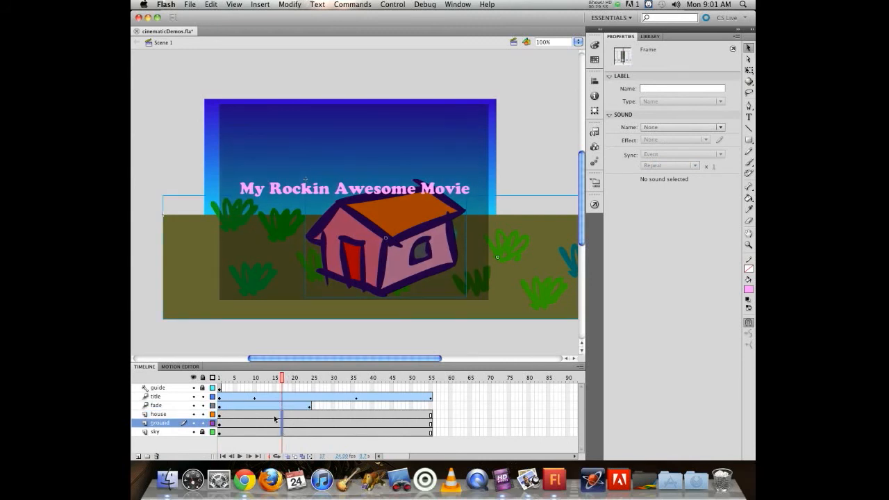
{"action": "left_click", "coordinate": [275, 419]}
{"action": "left_click", "coordinate": [274, 413]}
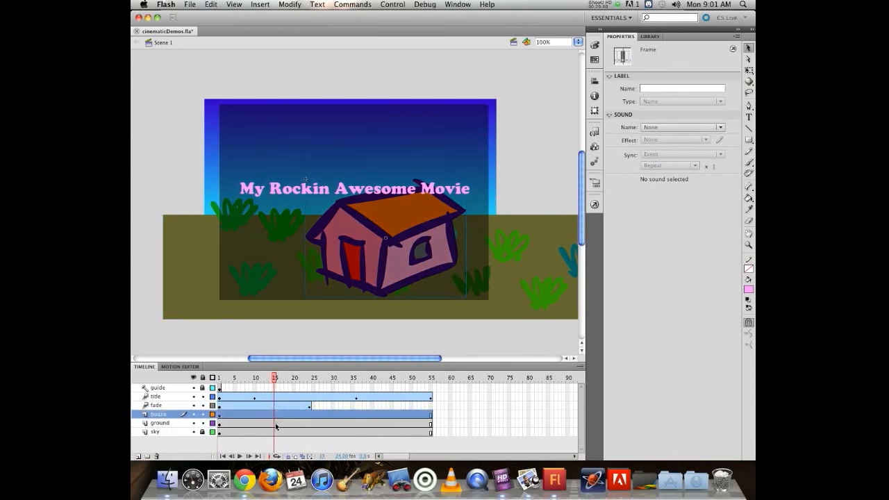
{"action": "left_click", "coordinate": [276, 424]}
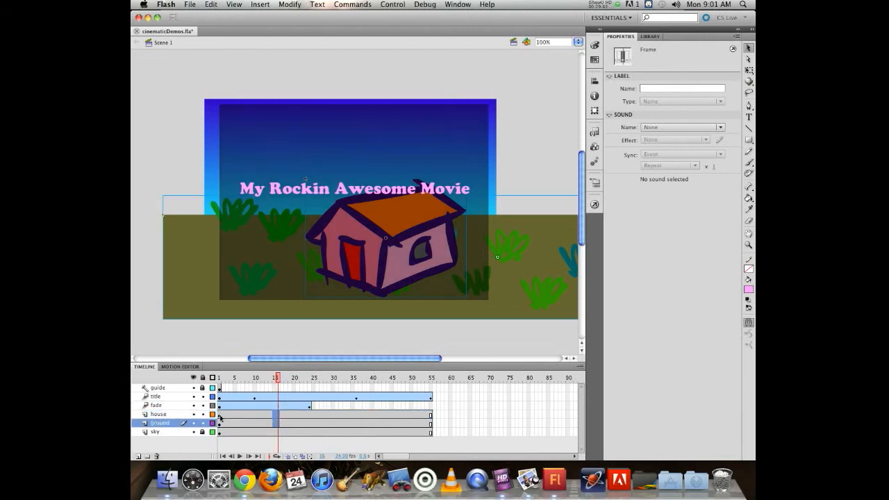
{"action": "left_click_drag", "start_coordinate": [220, 416], "coordinate": [430, 432]}
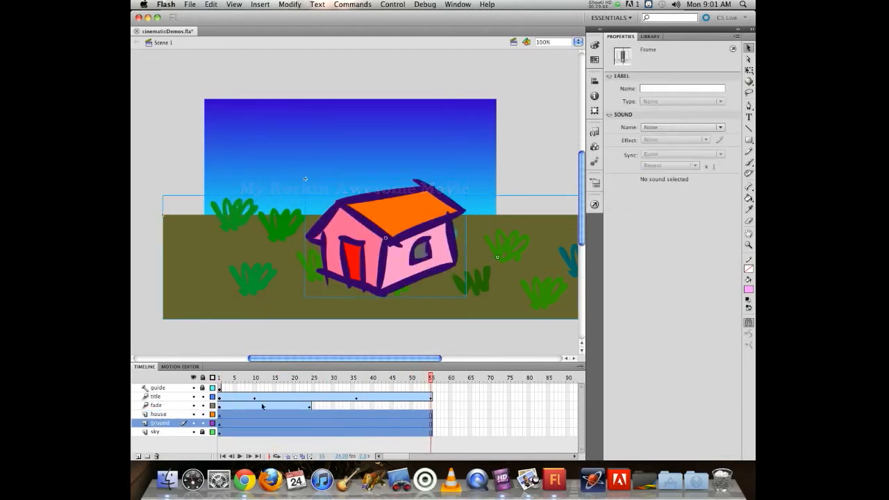
{"action": "left_click_drag", "start_coordinate": [225, 418], "coordinate": [431, 417]}
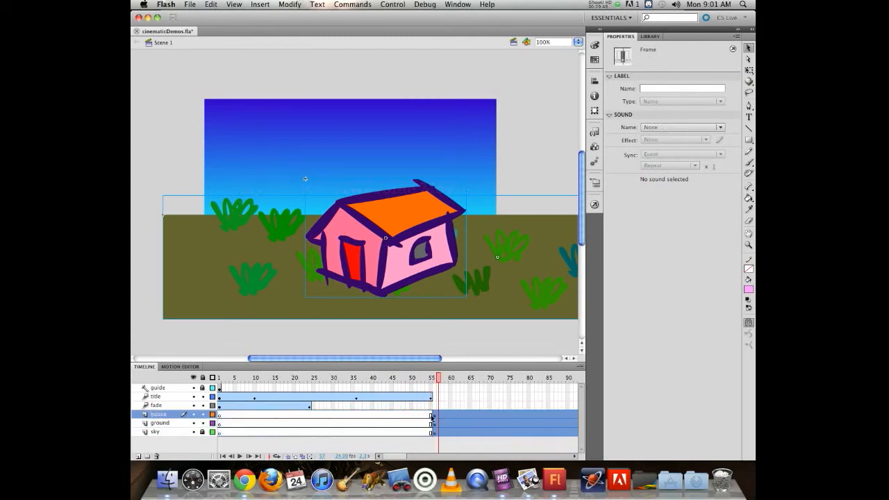
Save the document and play the timeline from the beginning to preview the title sequence
{"action": "left_click", "coordinate": [414, 375]}
{"action": "key", "text": "super+s"}
{"action": "left_click_drag", "start_coordinate": [415, 375], "coordinate": [168, 372]}
{"action": "key", "text": "Return"}
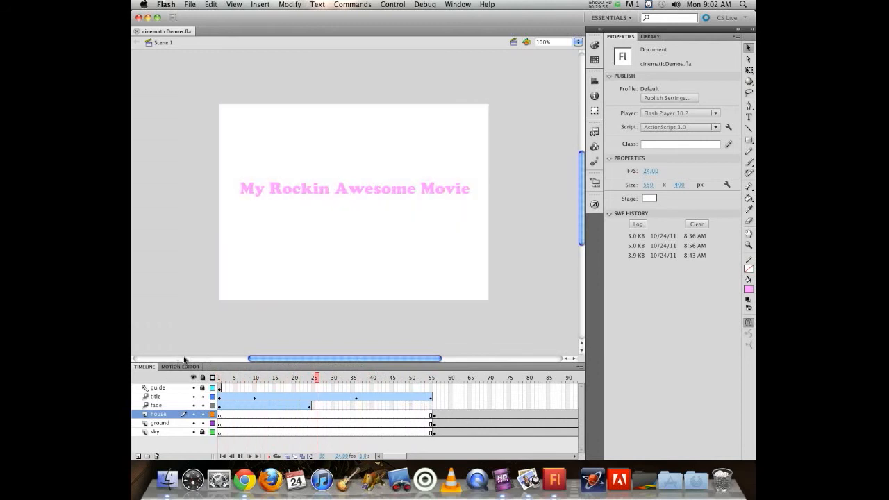
{"action": "key", "text": "Return"}
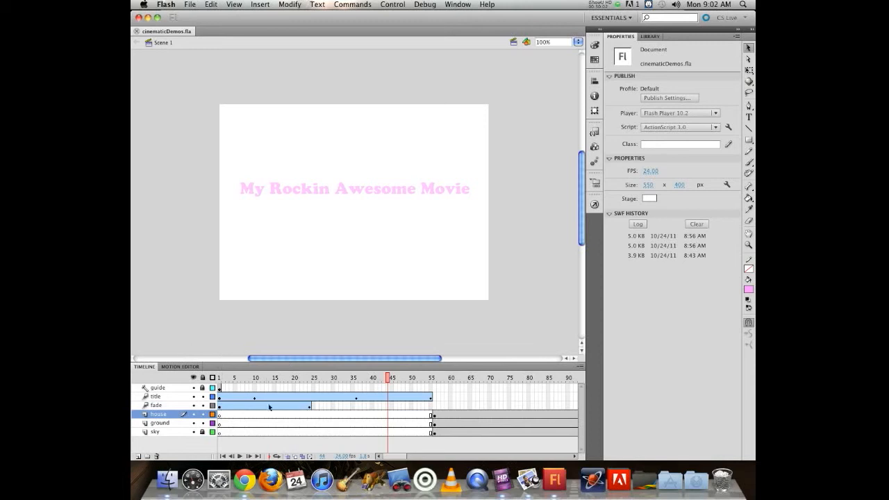
Add a keyframe at frame 2 of the fade layer and select the FadeBox to check its alpha
{"action": "left_click", "coordinate": [220, 405]}
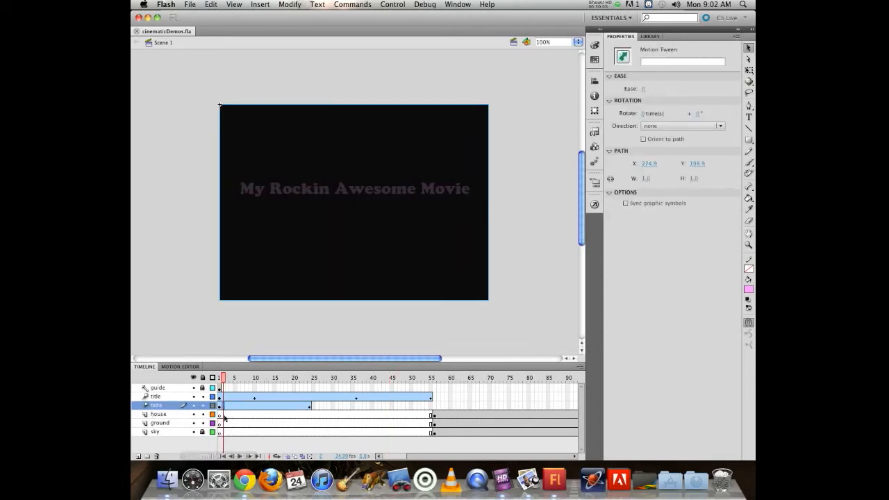
{"action": "left_click", "coordinate": [220, 408]}
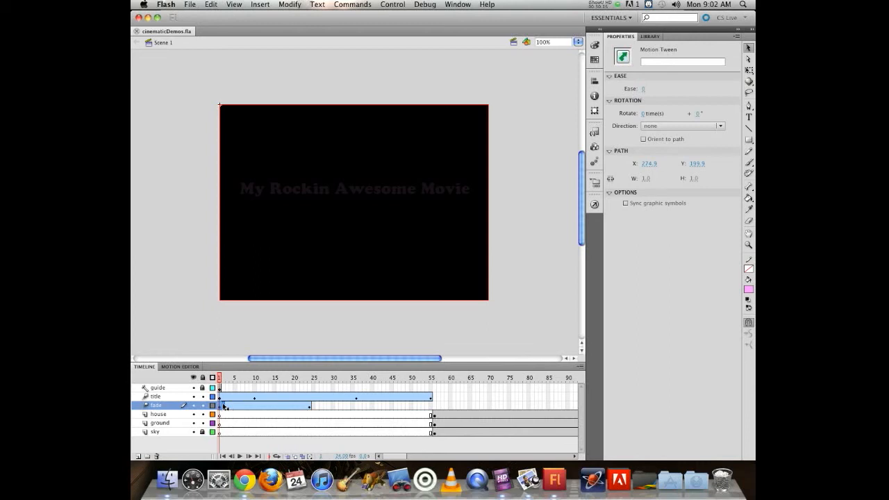
{"action": "left_click", "coordinate": [224, 406]}
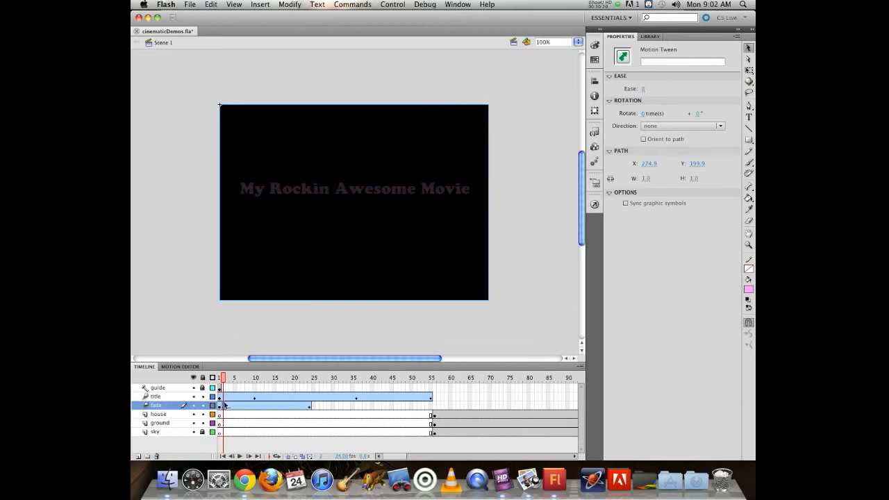
{"action": "left_click", "coordinate": [272, 193]}
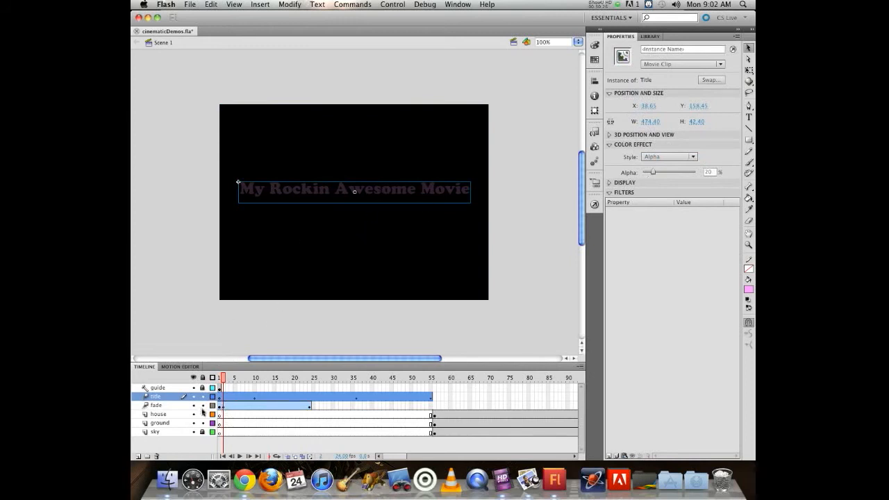
{"action": "left_click", "coordinate": [264, 291]}
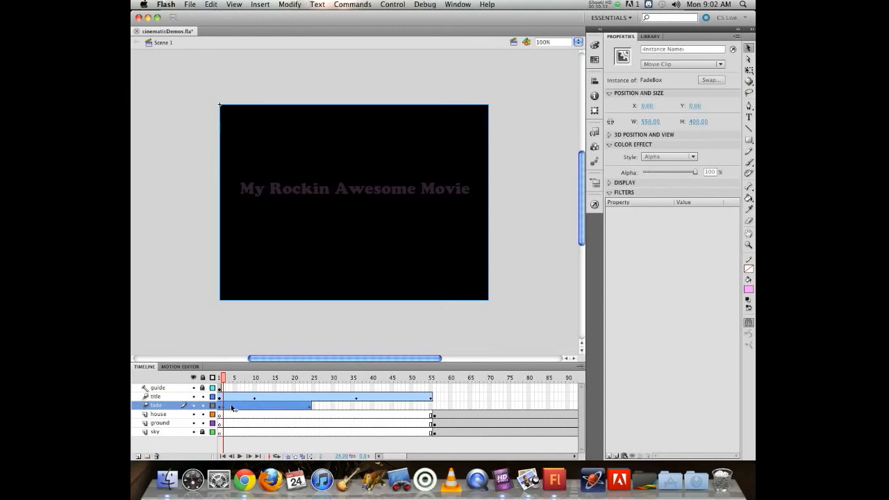
Stretch the fade layer's tween to frame 79 and move its second keyframe to frame 56
{"action": "mouse_move", "coordinate": [232, 407]}
{"action": "left_mouse_down"}
{"action": "mouse_move", "coordinate": [448, 406]}
{"action": "mouse_move", "coordinate": [218, 407]}
{"action": "mouse_move", "coordinate": [348, 401]}
{"action": "mouse_move", "coordinate": [223, 414]}
{"action": "left_mouse_up"}
{"action": "key", "text": "super+z"}
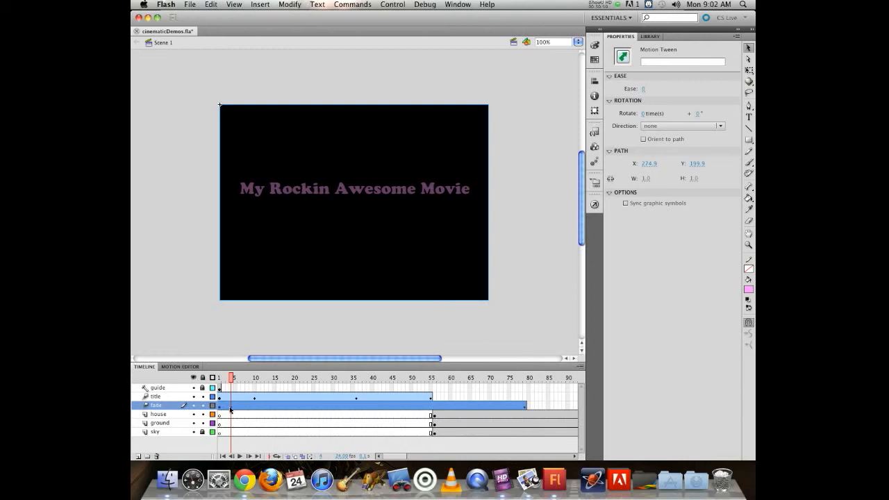
{"action": "left_click", "coordinate": [230, 407]}
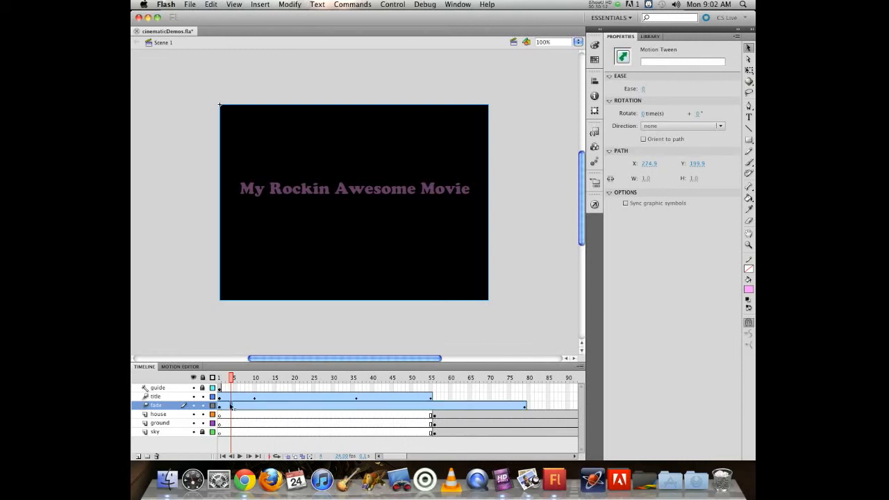
{"action": "left_click_drag", "start_coordinate": [232, 409], "coordinate": [469, 379]}
{"action": "left_click", "coordinate": [435, 408]}
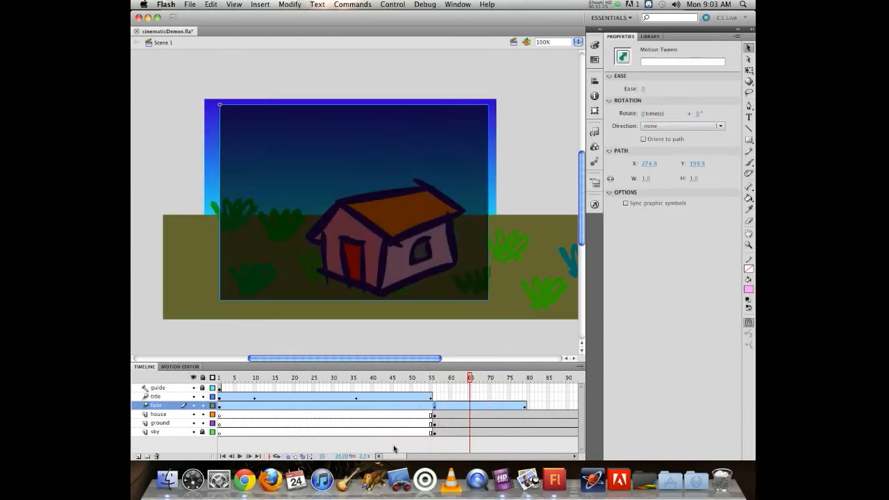
Create motion tweens on the house and ground layers in the span that starts at frame 56
{"action": "scroll", "coordinate": [397, 448], "scroll_direction": "right", "scroll_amount": 10}
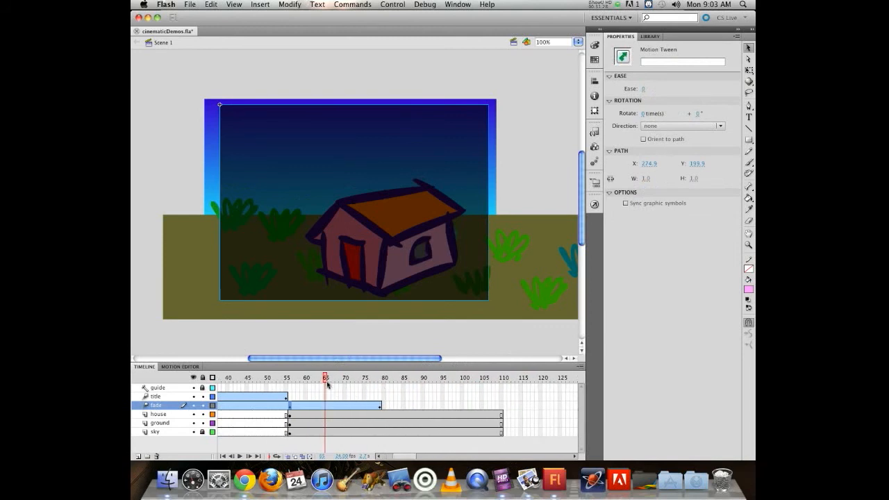
{"action": "left_click_drag", "start_coordinate": [326, 378], "coordinate": [383, 378]}
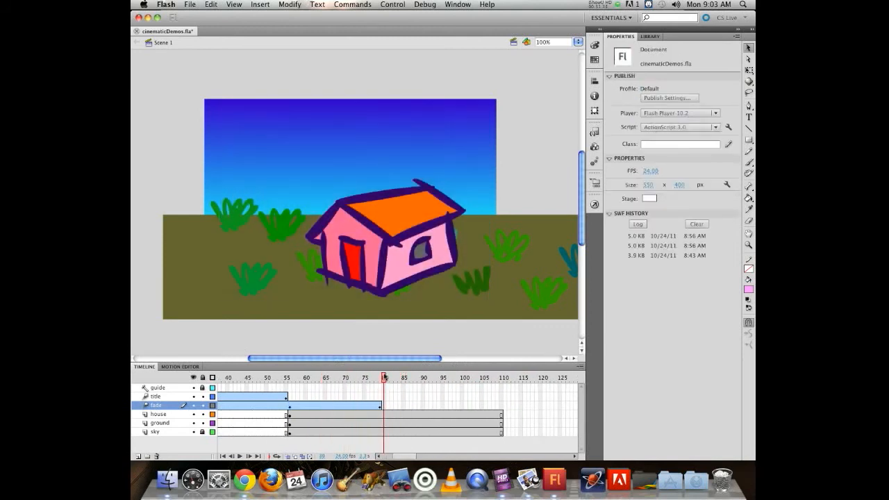
{"action": "right_click", "coordinate": [368, 417]}
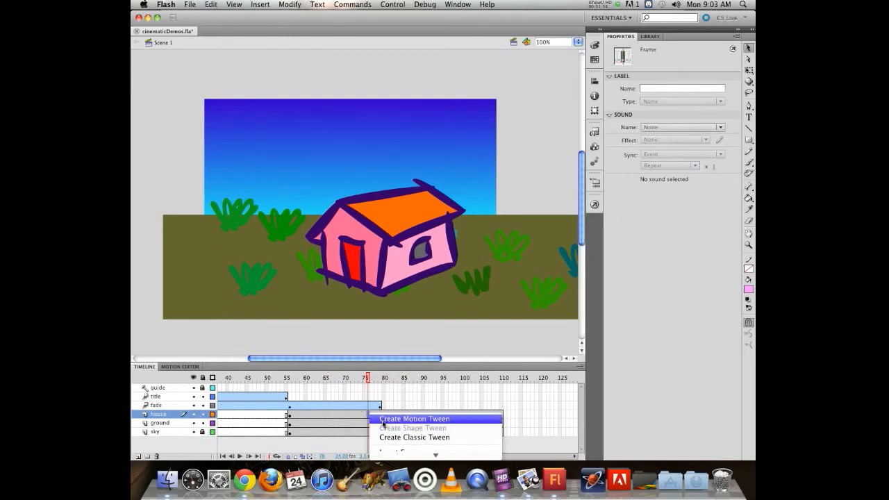
{"action": "left_click", "coordinate": [376, 419]}
{"action": "right_click", "coordinate": [370, 426]}
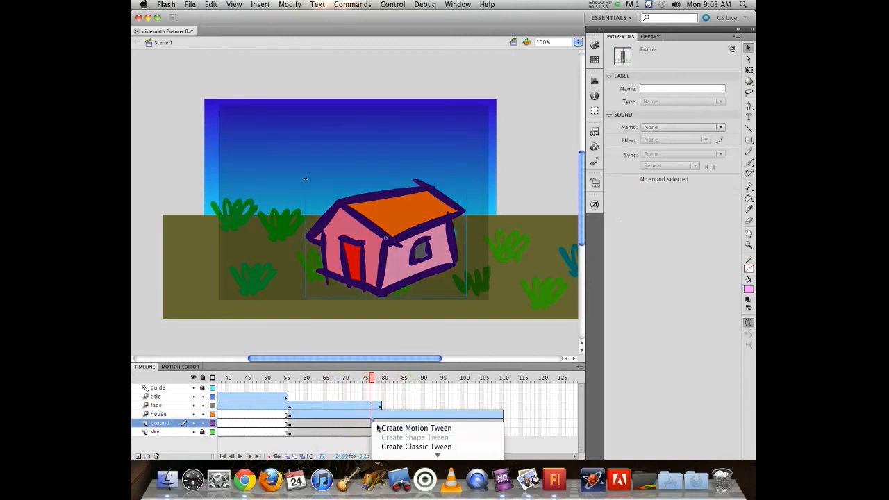
{"action": "left_click", "coordinate": [381, 429]}
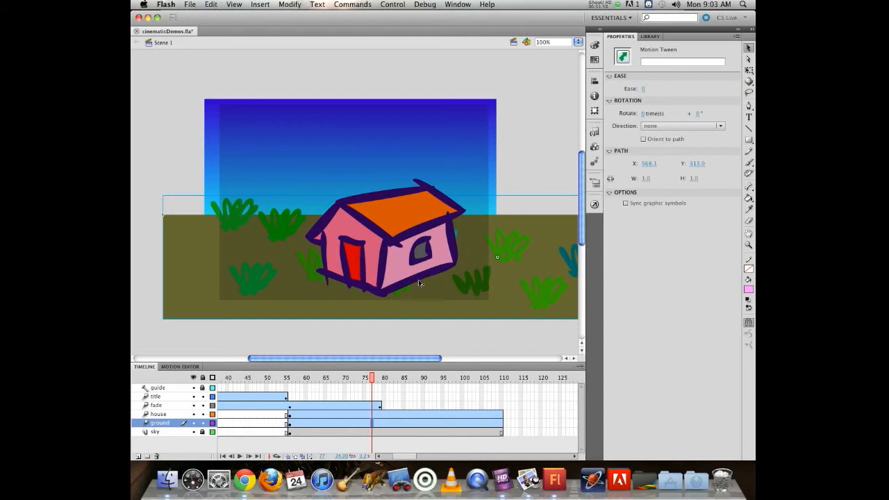
Lock the fade and title layers to protect them while the scenery is being moved
{"action": "left_click", "coordinate": [203, 405]}
{"action": "left_click", "coordinate": [202, 397]}
{"action": "key", "text": "super+minus"}
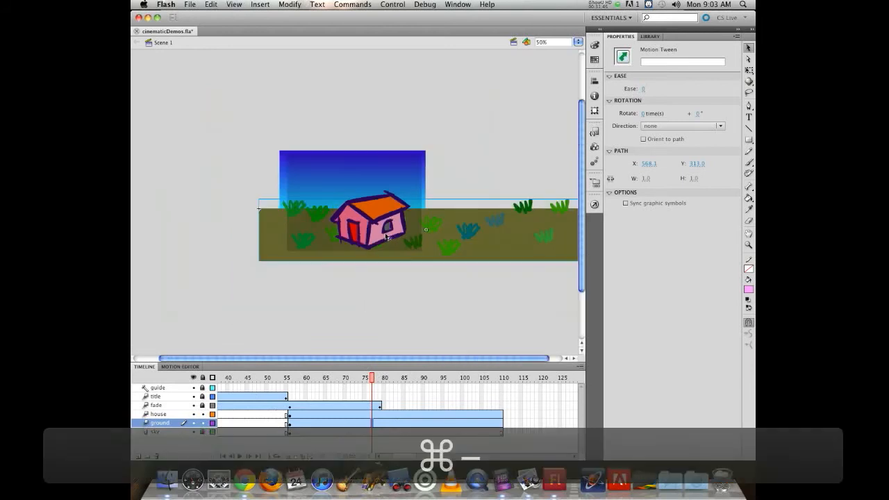
{"action": "left_click", "coordinate": [381, 217]}
{"action": "left_click_drag", "start_coordinate": [381, 217], "coordinate": [496, 224]}
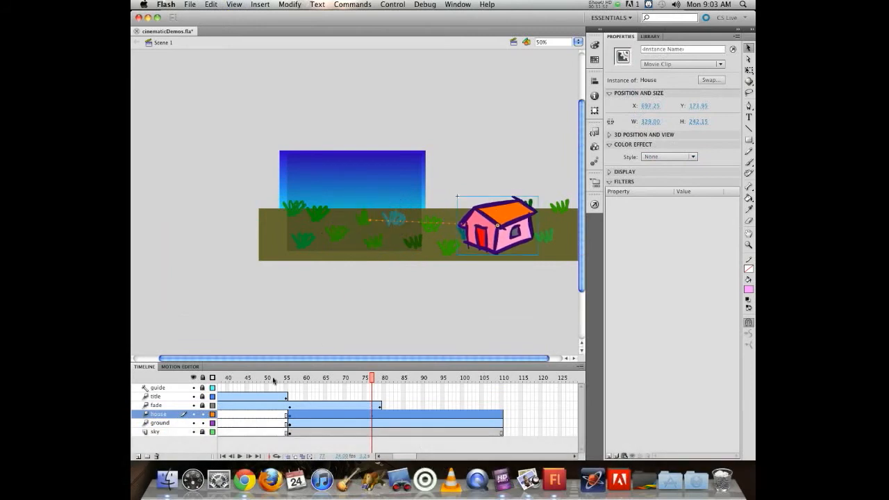
{"action": "key", "text": "super+z"}
At frame 56, move the house horizontally out of the stage to the right, to about X 745
{"action": "left_click_drag", "start_coordinate": [373, 378], "coordinate": [289, 377]}
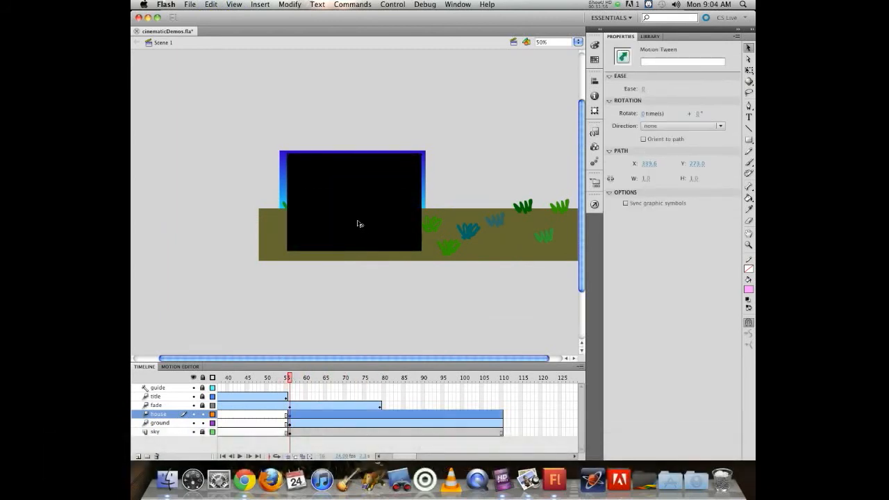
{"action": "left_click_drag", "start_coordinate": [361, 220], "coordinate": [510, 220]}
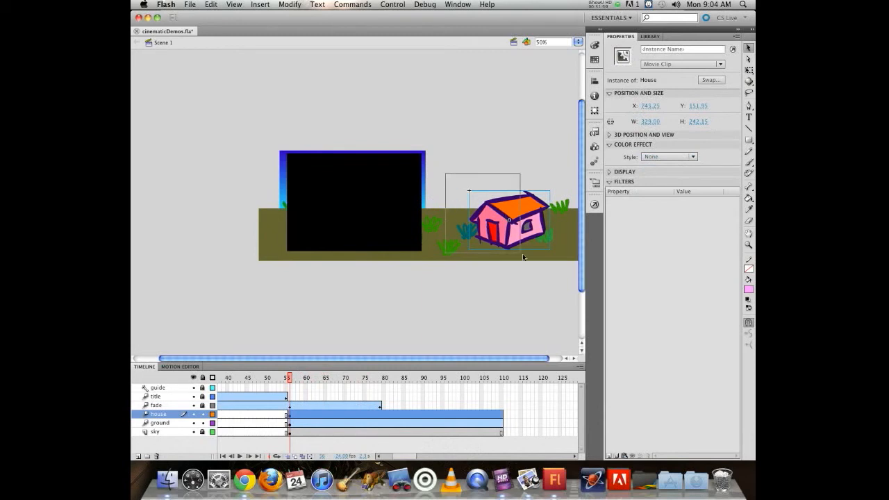
{"action": "left_click", "coordinate": [483, 209], "text": "shift"}
At frame 110, select the house and ground together and move them horizontally left to about X -757, bringing the house onto the stage
{"action": "left_click_drag", "start_coordinate": [290, 378], "coordinate": [503, 377]}
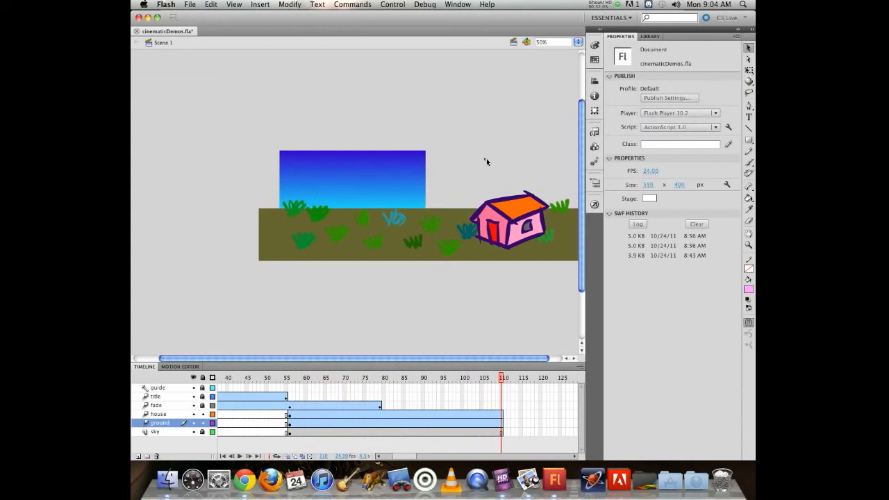
{"action": "left_click_drag", "start_coordinate": [485, 161], "coordinate": [536, 266]}
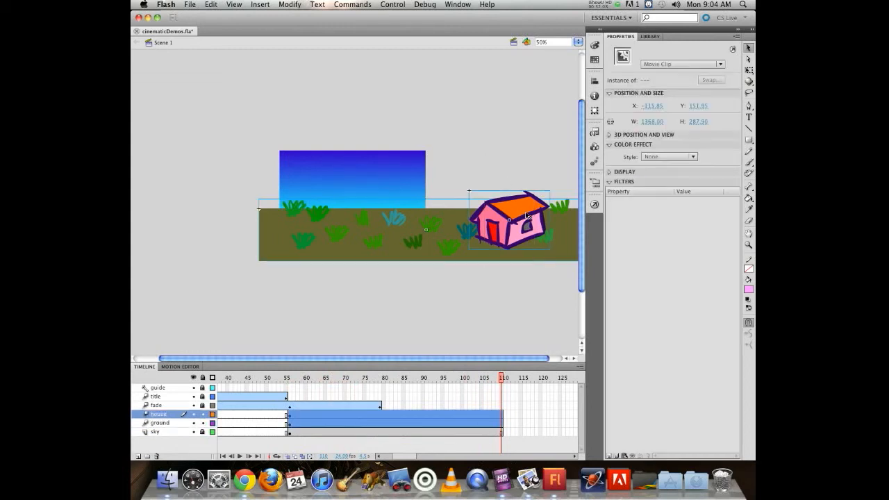
{"action": "left_click_drag", "start_coordinate": [527, 215], "coordinate": [371, 216]}
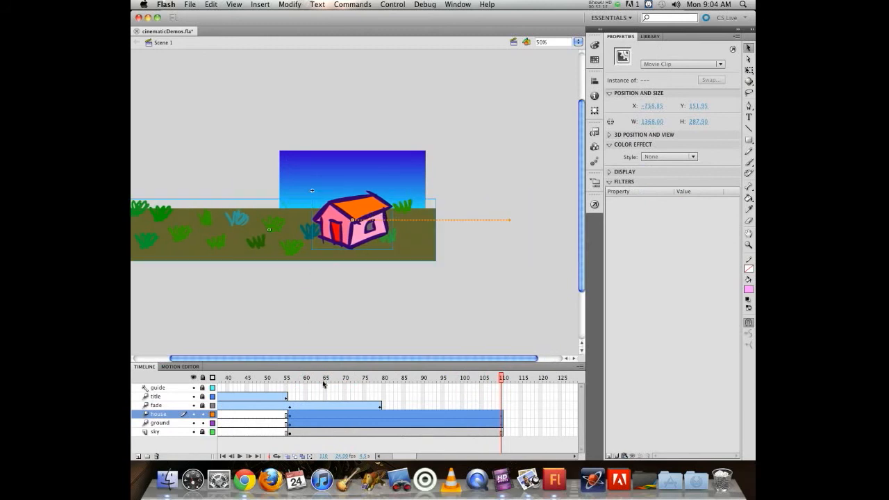
Save the document, test the movie from the start and close the preview window
{"action": "left_click_drag", "start_coordinate": [502, 379], "coordinate": [169, 380]}
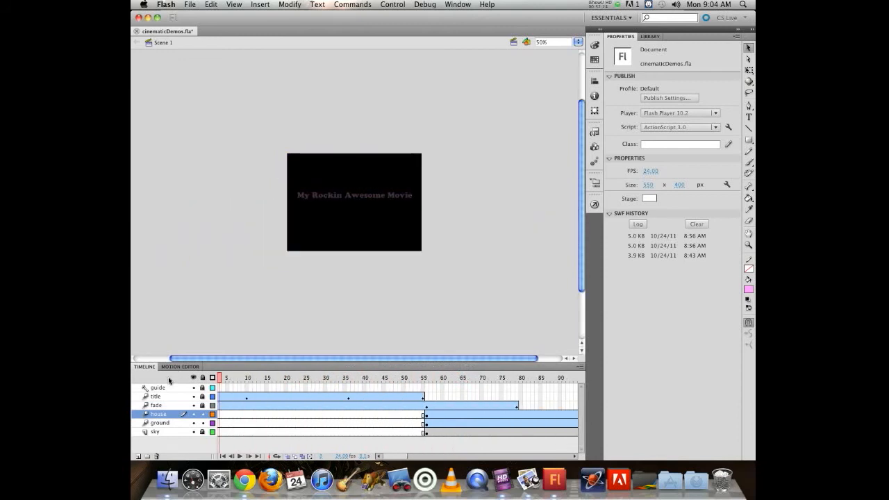
{"action": "key", "text": "super+s"}
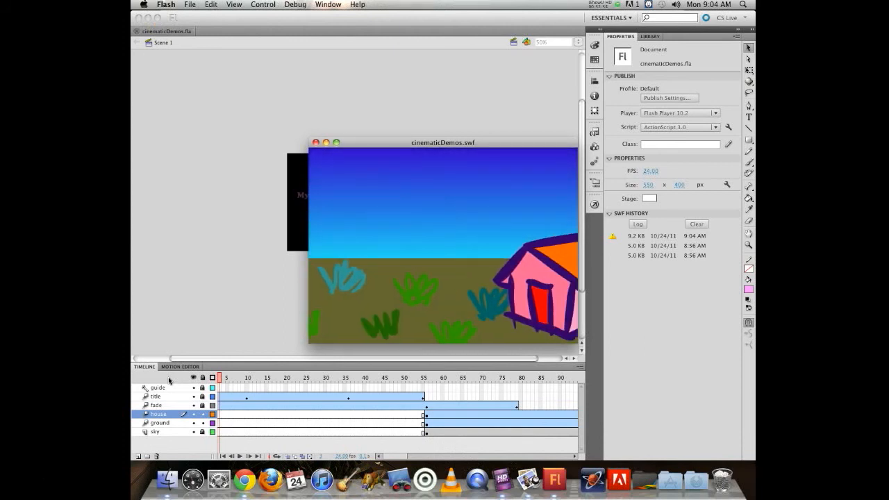
{"action": "left_click", "coordinate": [315, 142]}
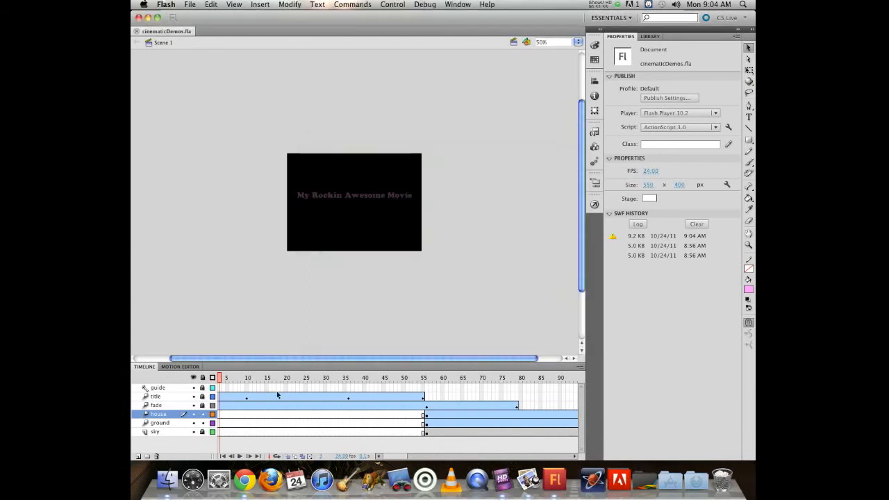
Lock the house and ground layers
{"action": "left_click_drag", "start_coordinate": [392, 456], "coordinate": [360, 449]}
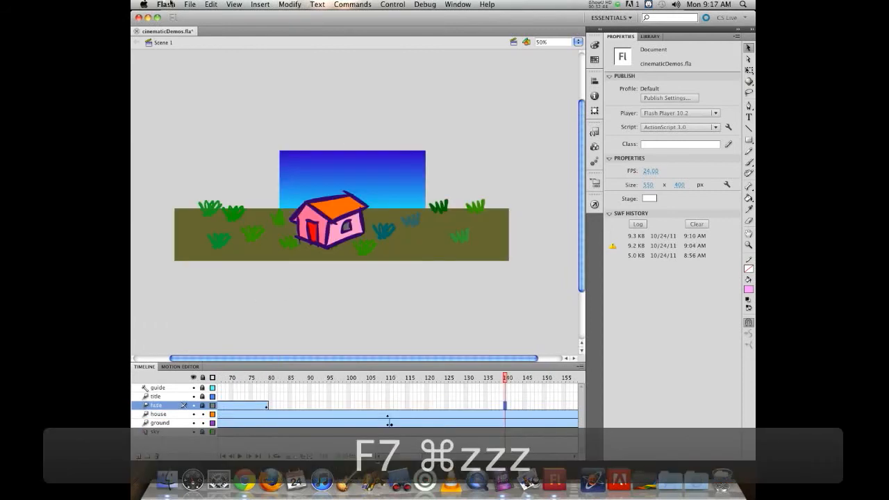
{"action": "left_click", "coordinate": [202, 414]}
{"action": "left_click", "coordinate": [202, 423]}
Extend the fade layer to frame 140 and insert a blank keyframe there
{"action": "left_click_drag", "start_coordinate": [505, 377], "coordinate": [465, 375]}
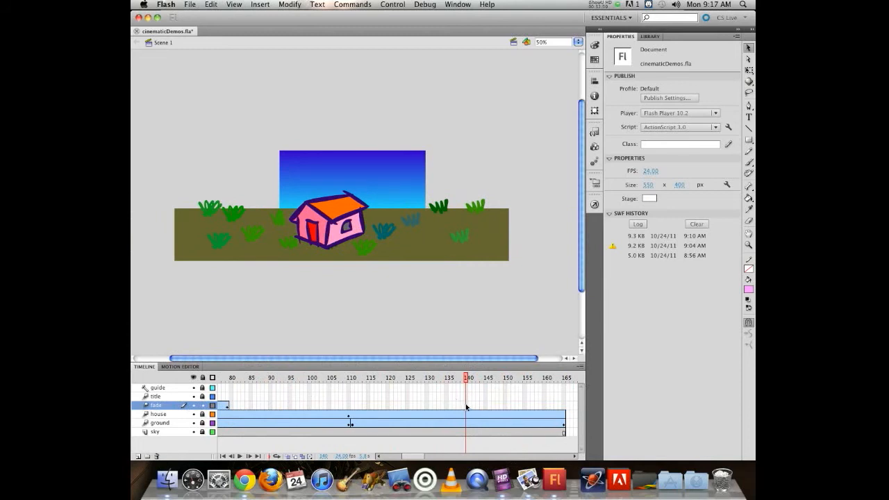
{"action": "left_click", "coordinate": [466, 407]}
{"action": "key", "text": "F6"}
{"action": "key", "text": "F7"}
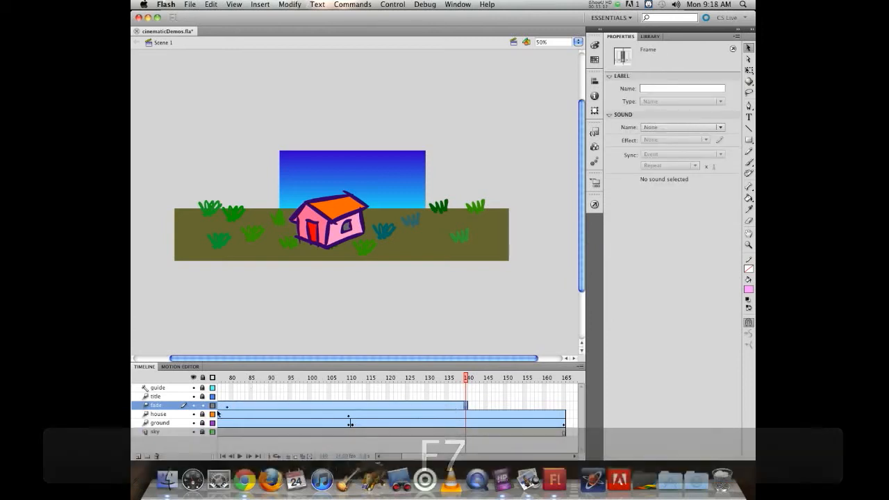
Undo the fade layer's extension to frame 140, and set the fade box's alpha to 0% at frame 79
{"action": "key", "text": "super+z"}
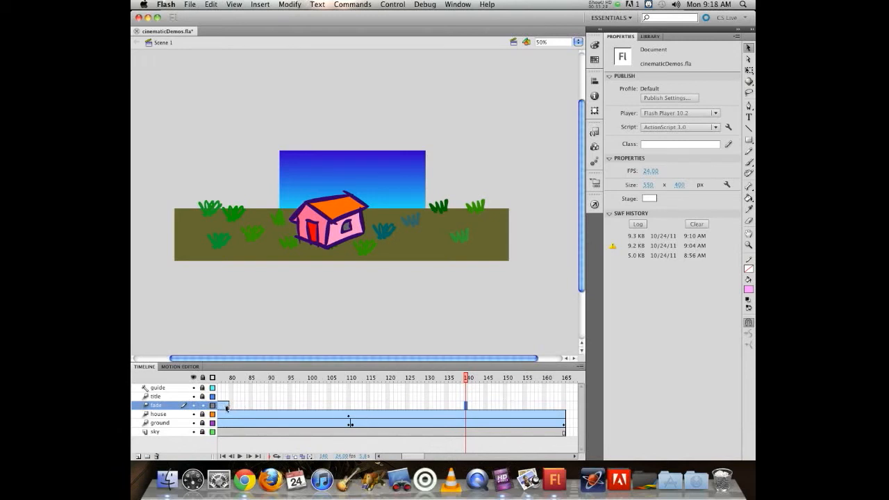
{"action": "left_click", "coordinate": [227, 406]}
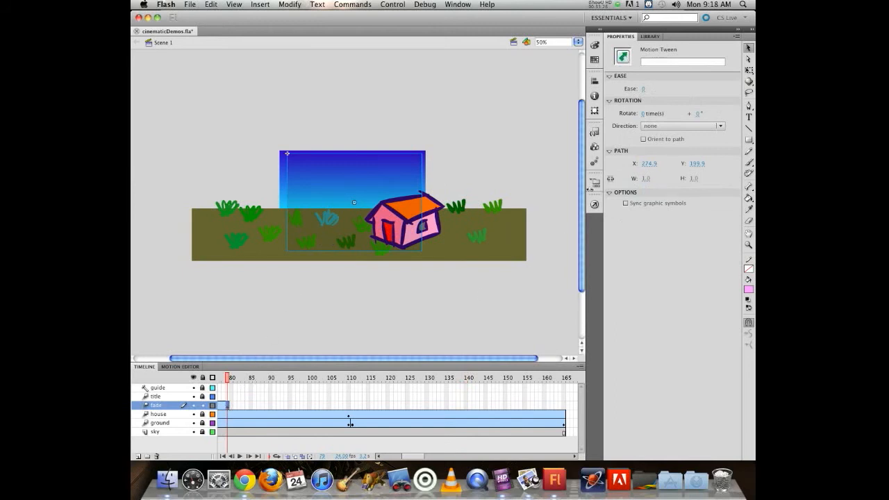
{"action": "double_click", "coordinate": [318, 171]}
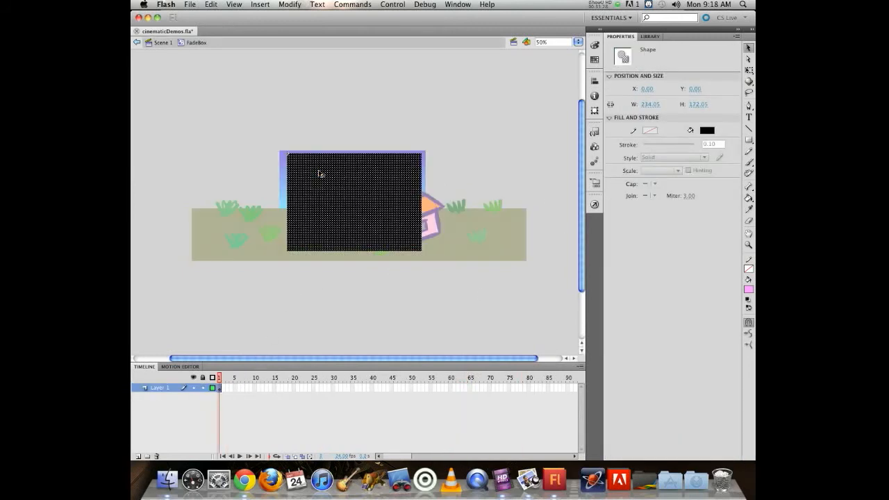
{"action": "left_click", "coordinate": [161, 43]}
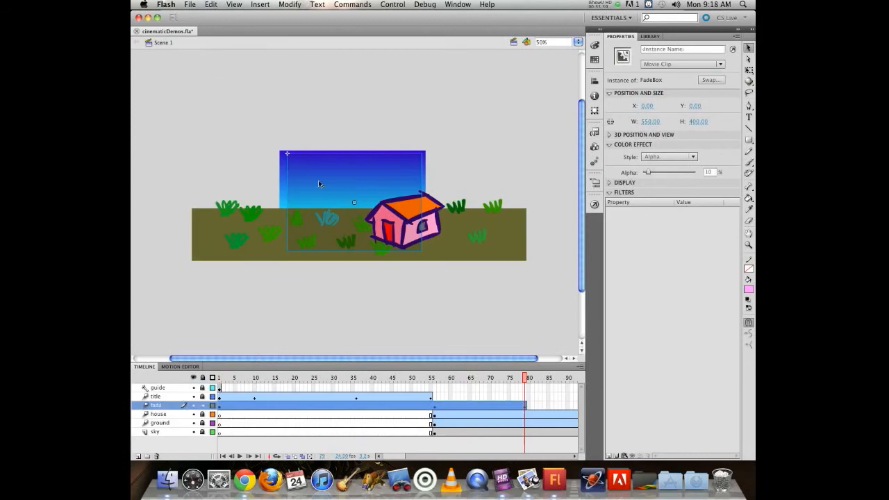
{"action": "double_click", "coordinate": [311, 173]}
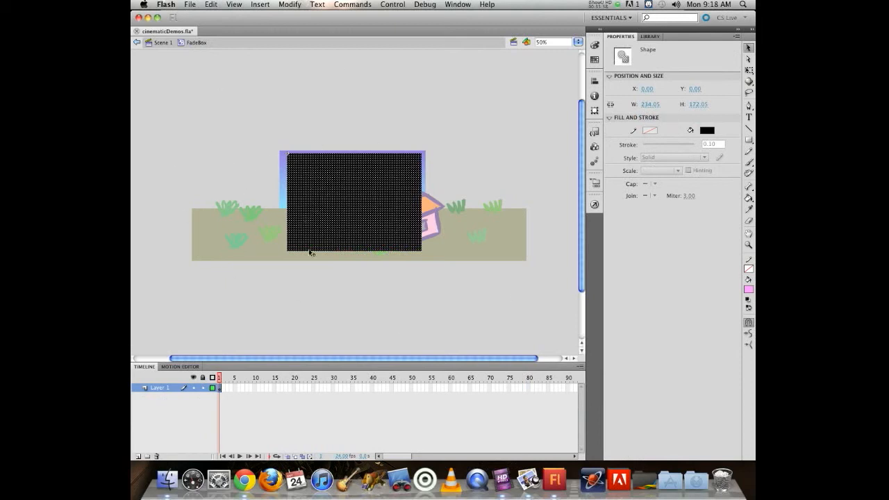
{"action": "left_click", "coordinate": [159, 45]}
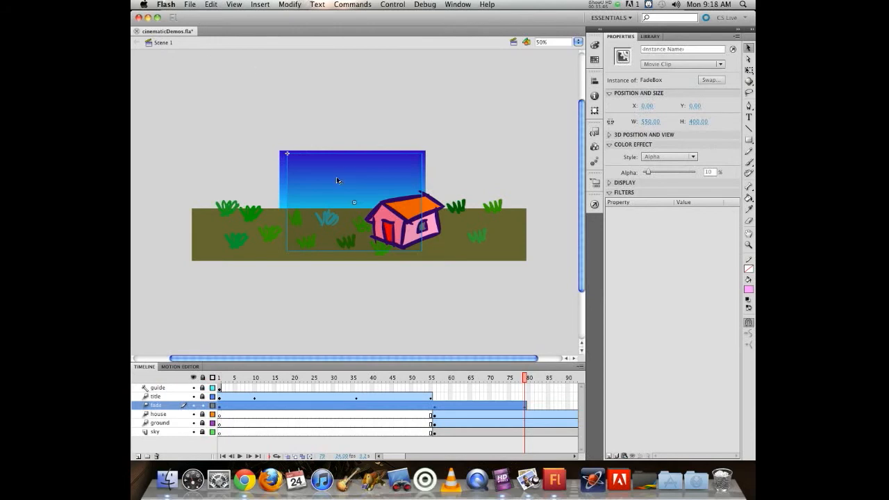
{"action": "double_click", "coordinate": [319, 165]}
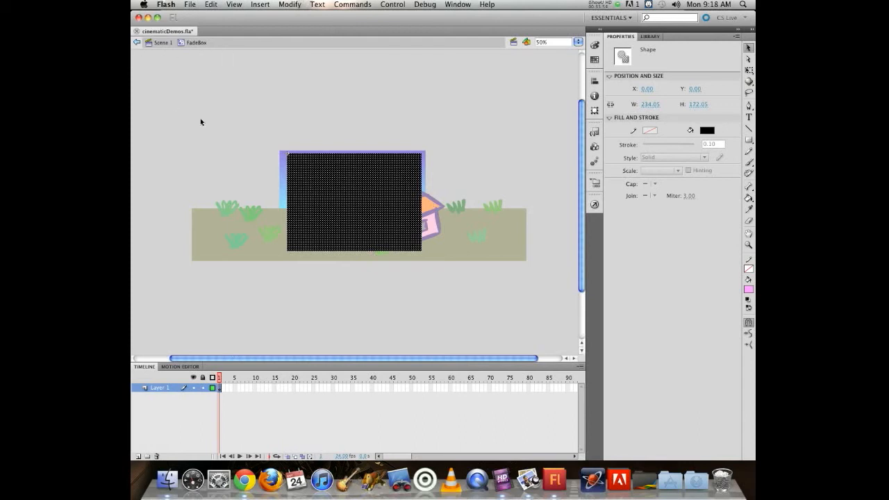
{"action": "left_click", "coordinate": [161, 42]}
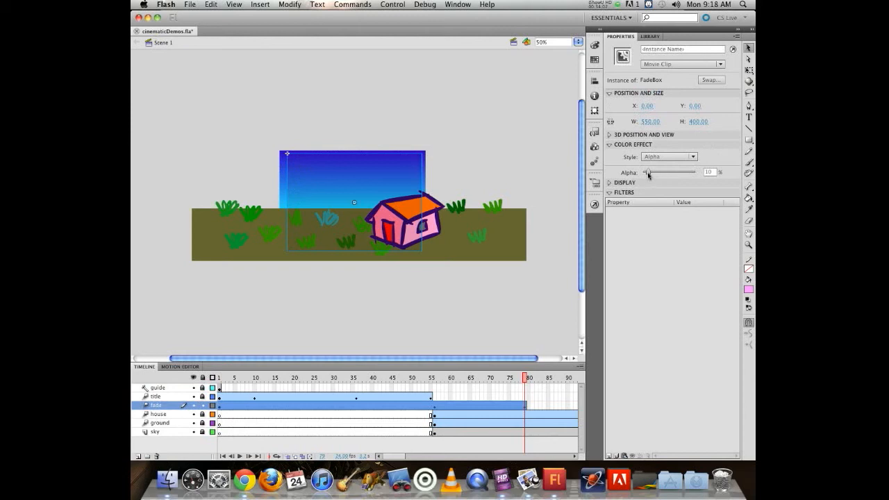
{"action": "left_click_drag", "start_coordinate": [649, 174], "coordinate": [630, 178]}
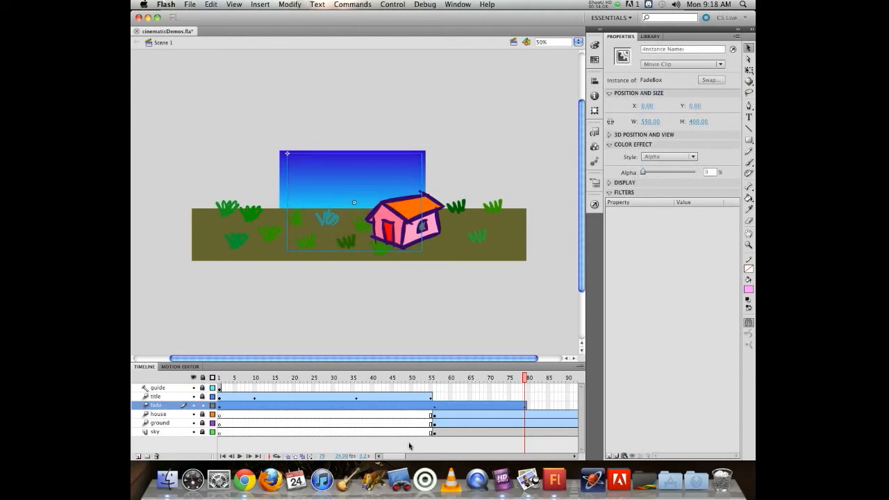
Try extending the fade tween by inserting keyframes at frames 145 and 165 on the fade layer
{"action": "left_click_drag", "start_coordinate": [391, 457], "coordinate": [412, 457]}
{"action": "left_click", "coordinate": [466, 405]}
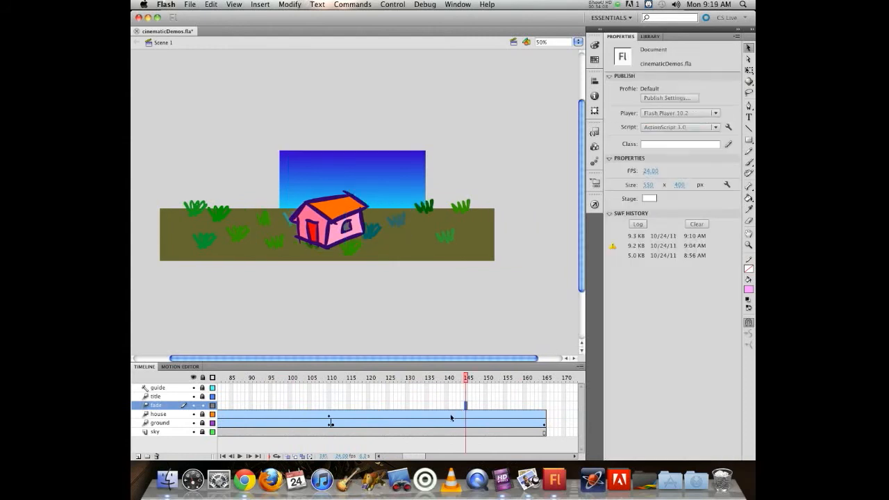
{"action": "key", "text": "F6"}
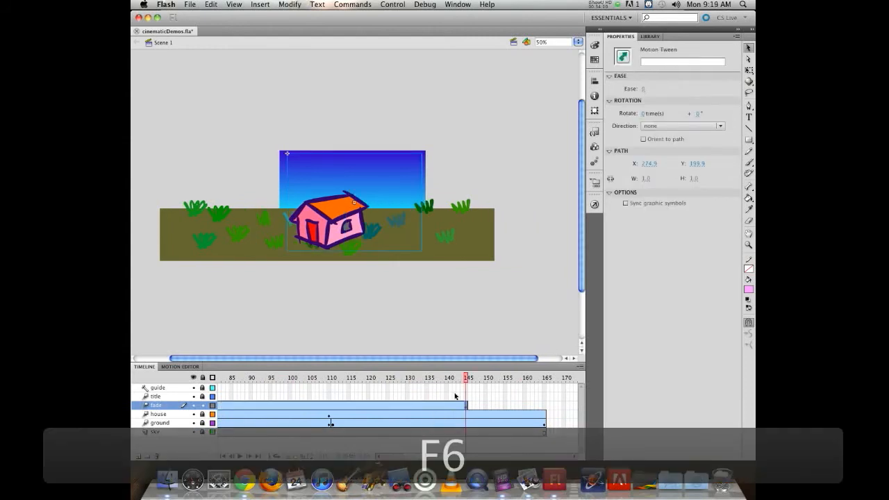
{"action": "left_click", "coordinate": [369, 167]}
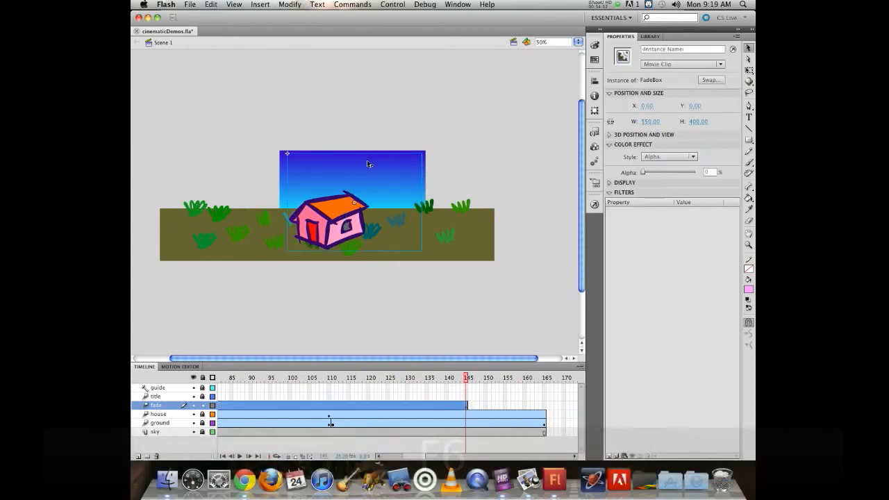
{"action": "left_click", "coordinate": [543, 408]}
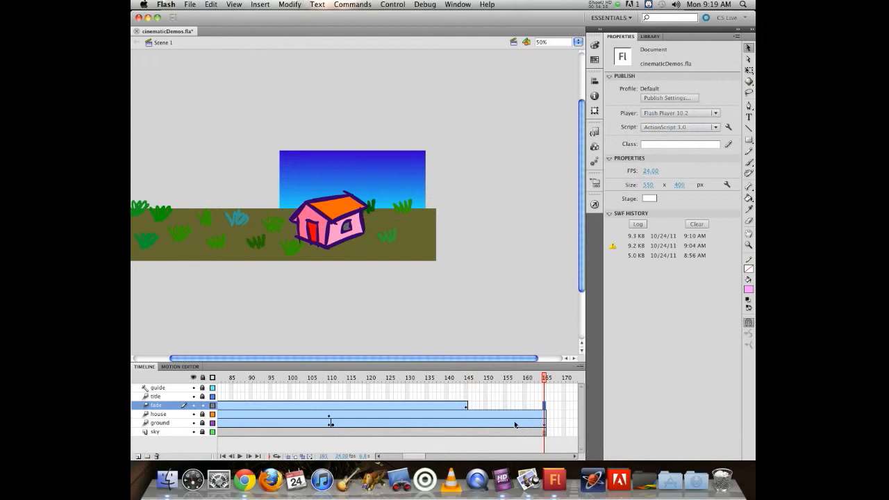
{"action": "key", "text": "F6"}
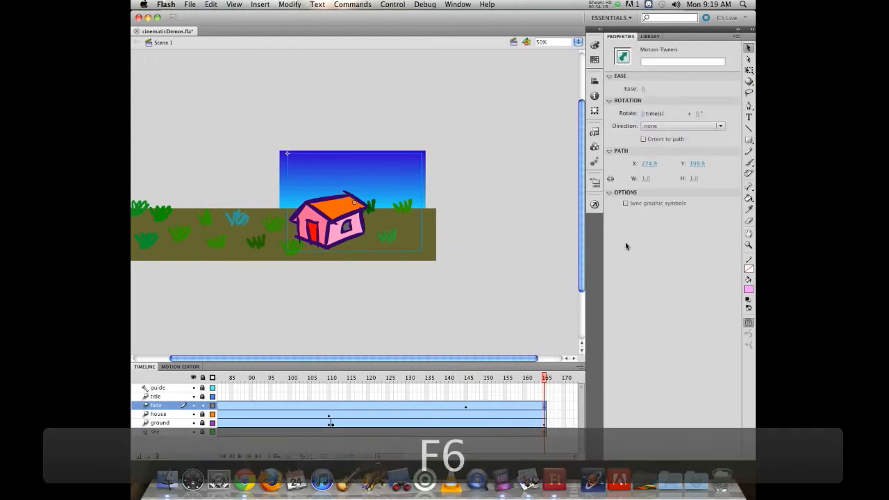
Try a fade-out by setting the fade box's alpha to 100% at frame 165, and scrub through the timeline to check it
{"action": "double_click", "coordinate": [337, 175]}
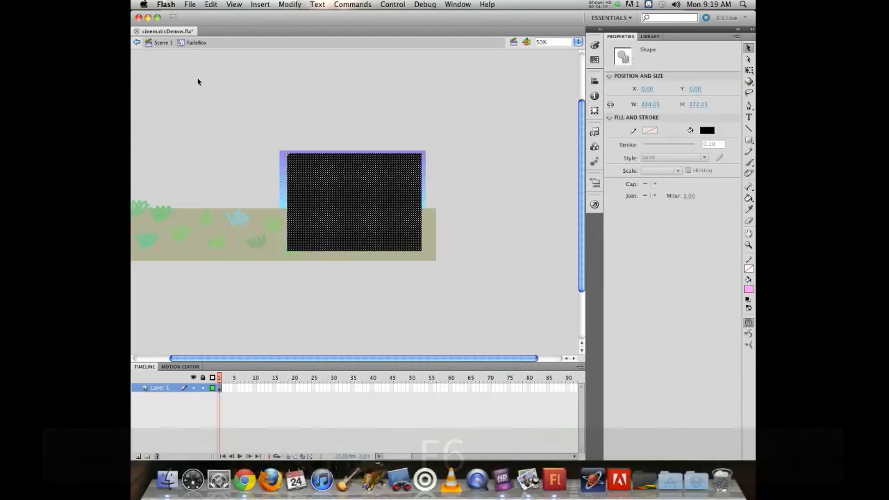
{"action": "left_click", "coordinate": [160, 43]}
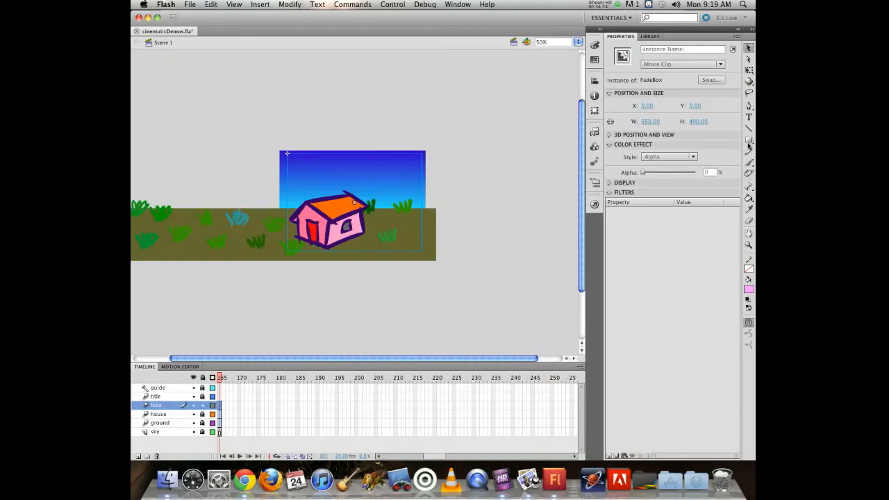
{"action": "left_click_drag", "start_coordinate": [644, 172], "coordinate": [713, 175]}
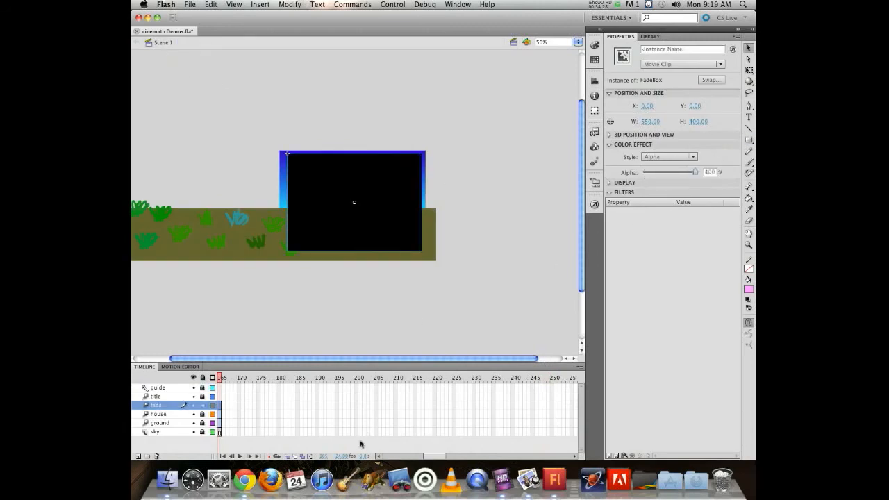
{"action": "scroll", "coordinate": [348, 417], "scroll_direction": "left", "scroll_amount": 10}
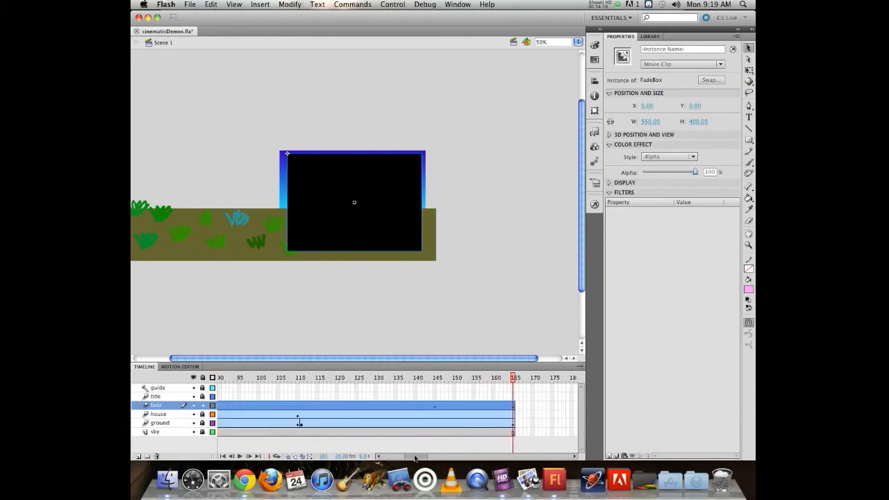
{"action": "left_click_drag", "start_coordinate": [297, 377], "coordinate": [336, 371]}
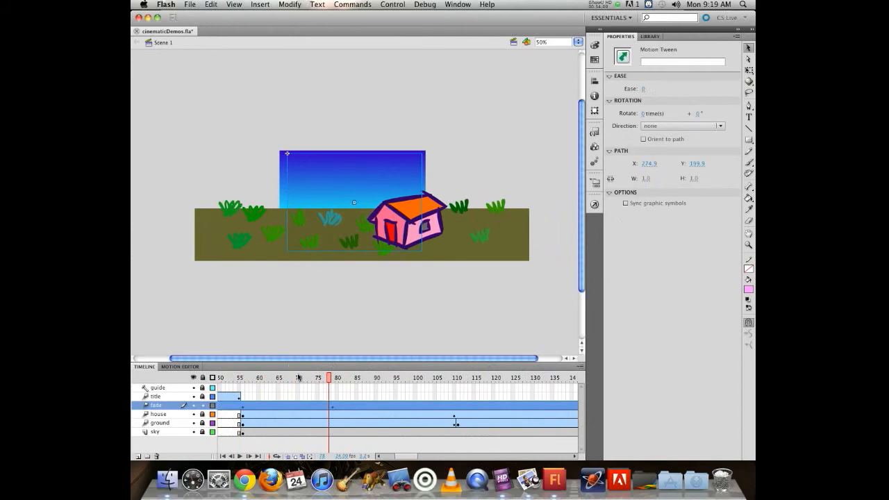
Undo the fade box's alpha change at frame 165 and the fade layer's keyframes at frames 165 and 145
{"action": "key", "text": "super+z"}
{"action": "key", "text": "super+z"}
{"action": "key", "text": "super+z"}
{"action": "key", "text": "super+z"}
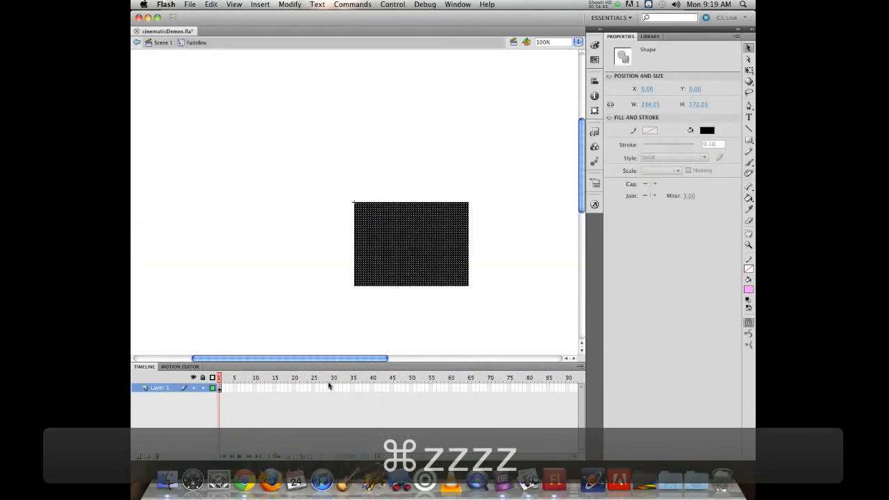
{"action": "key", "text": "super+z"}
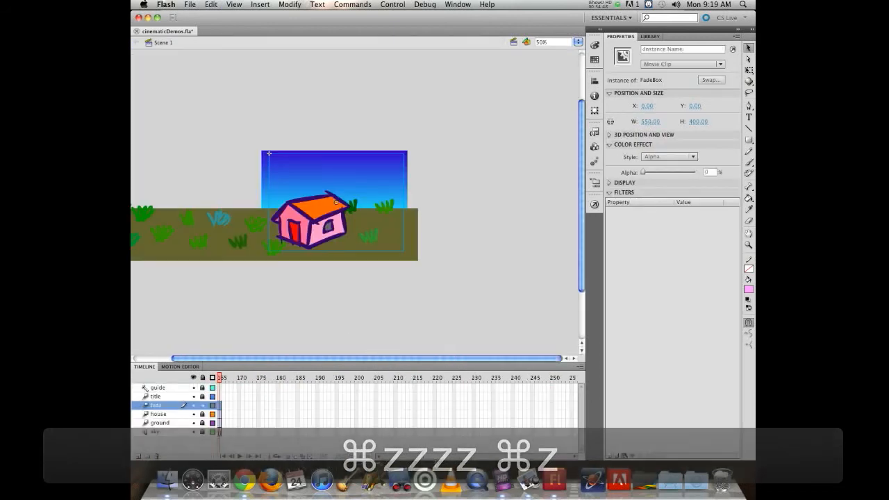
{"action": "left_click_drag", "start_coordinate": [436, 458], "coordinate": [415, 459]}
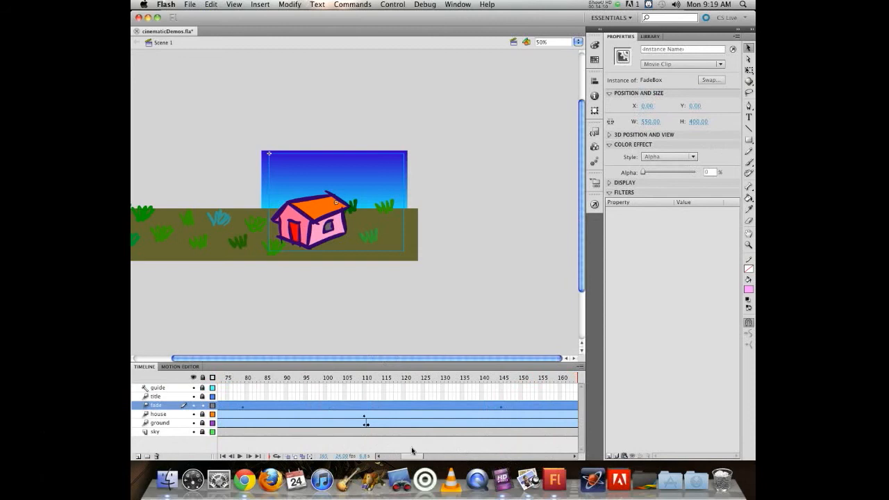
{"action": "key", "text": "super+z"}
{"action": "key", "text": "super+z"}
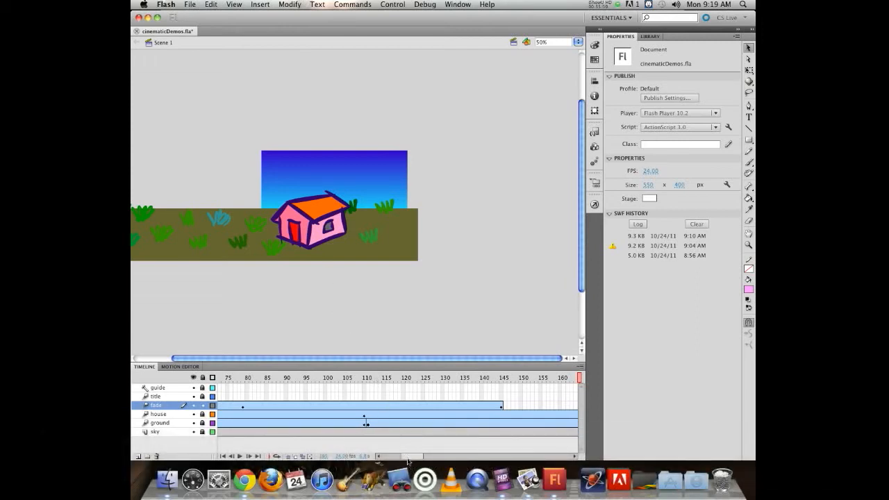
{"action": "mouse_move", "coordinate": [406, 458]}
{"action": "left_mouse_down"}
{"action": "mouse_move", "coordinate": [372, 457]}
{"action": "mouse_move", "coordinate": [420, 456]}
{"action": "left_mouse_up"}
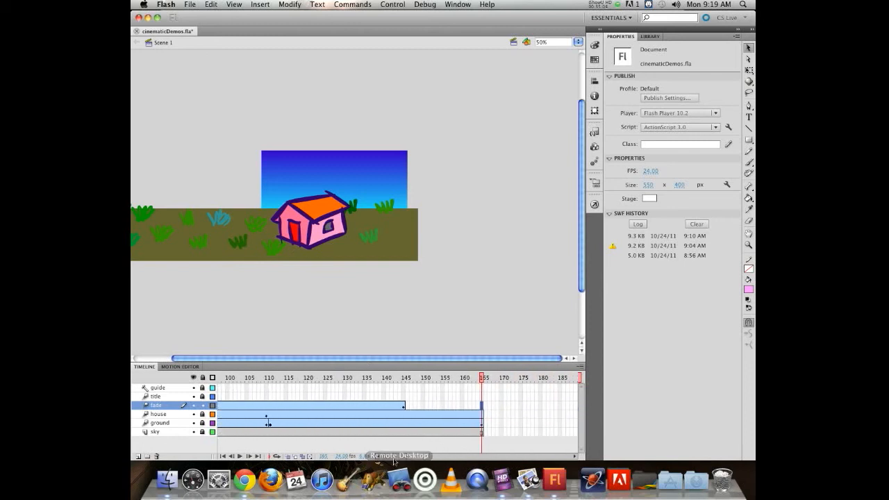
{"action": "key", "text": "super+z"}
{"action": "key", "text": "super+z"}
{"action": "key", "text": "super+z"}
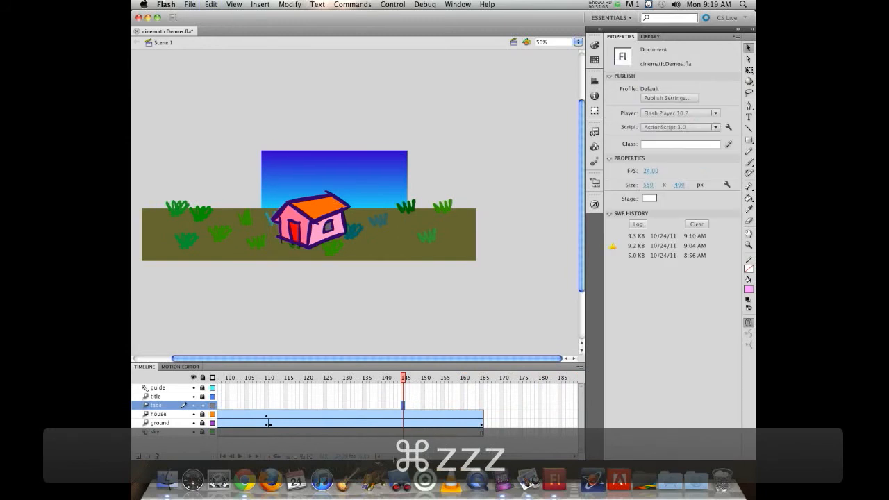
On the fade layer, insert a blank keyframe at frame 80 and a keyframe at frame 140
{"action": "left_click_drag", "start_coordinate": [420, 457], "coordinate": [396, 455]}
{"action": "left_click", "coordinate": [382, 406]}
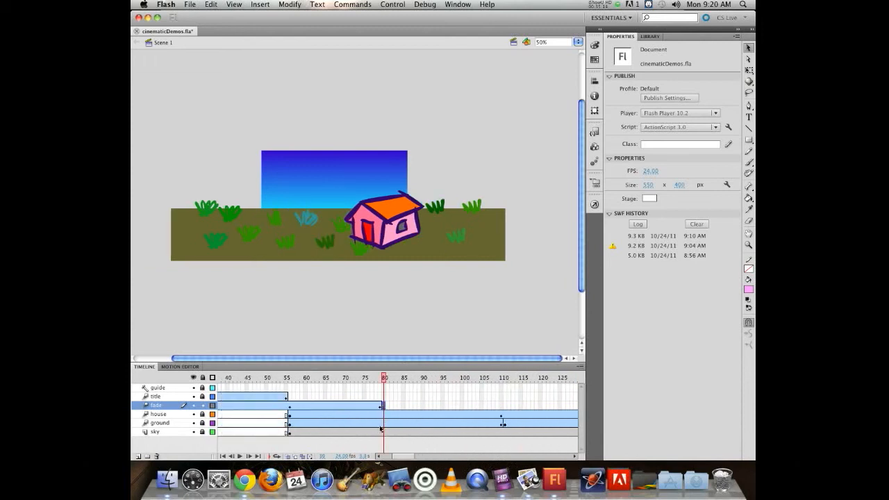
{"action": "key", "text": "F7"}
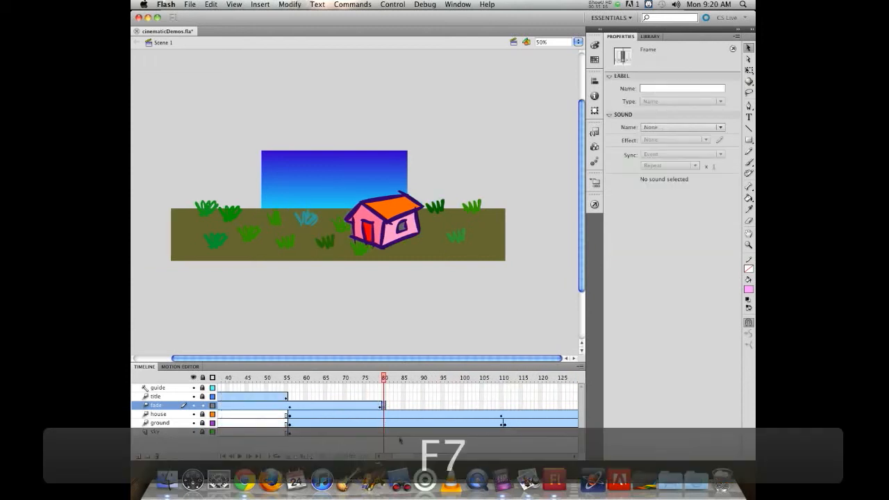
{"action": "left_click_drag", "start_coordinate": [398, 457], "coordinate": [415, 457]}
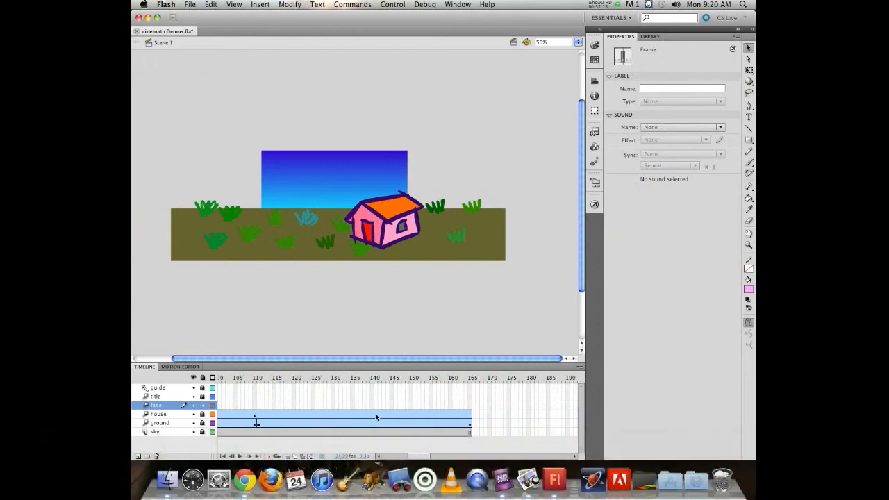
{"action": "left_click", "coordinate": [373, 406]}
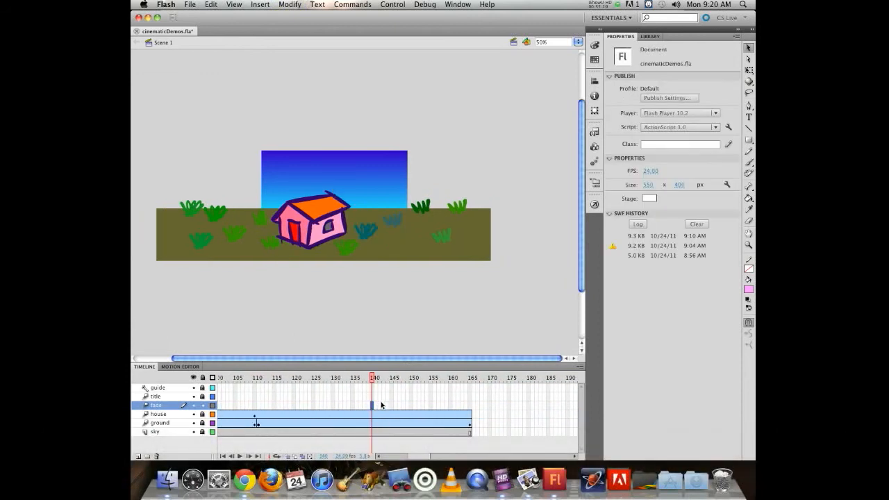
{"action": "key", "text": "F6"}
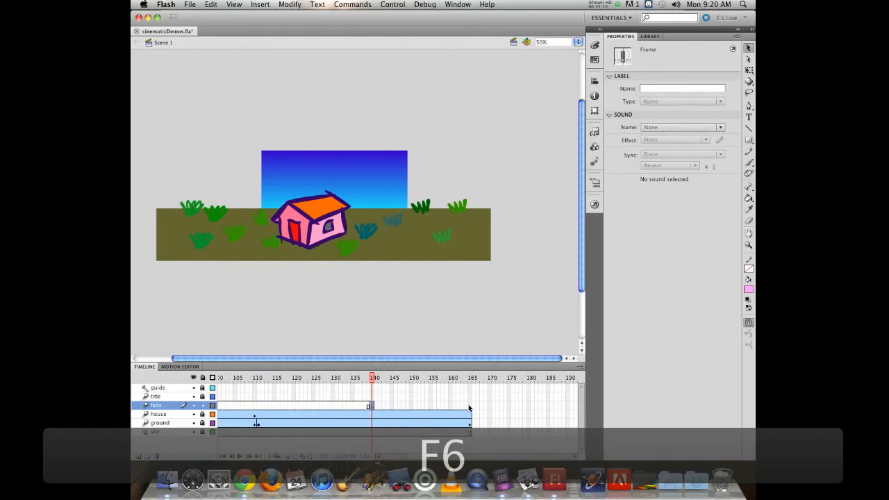
Place a FadeBox instance on the fade layer at frame 140, positioned at X 0, Y 0 and sized 550 by 400
{"action": "left_click", "coordinate": [649, 36]}
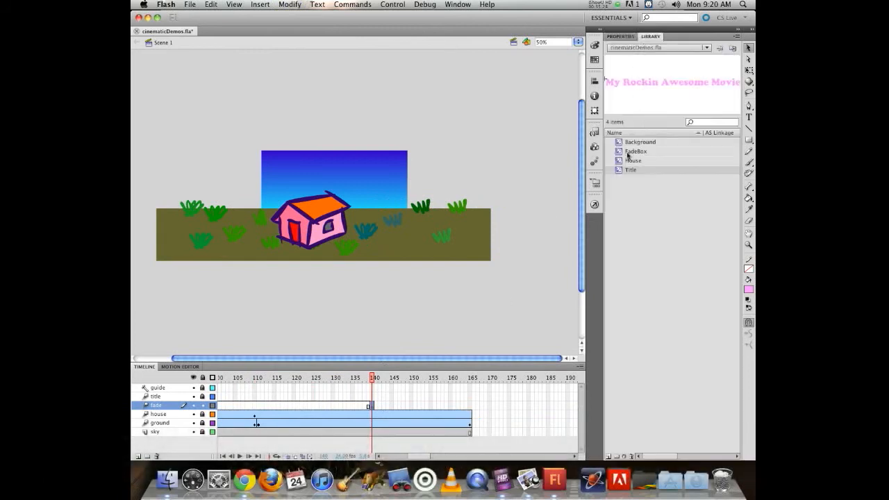
{"action": "left_click_drag", "start_coordinate": [627, 153], "coordinate": [334, 178]}
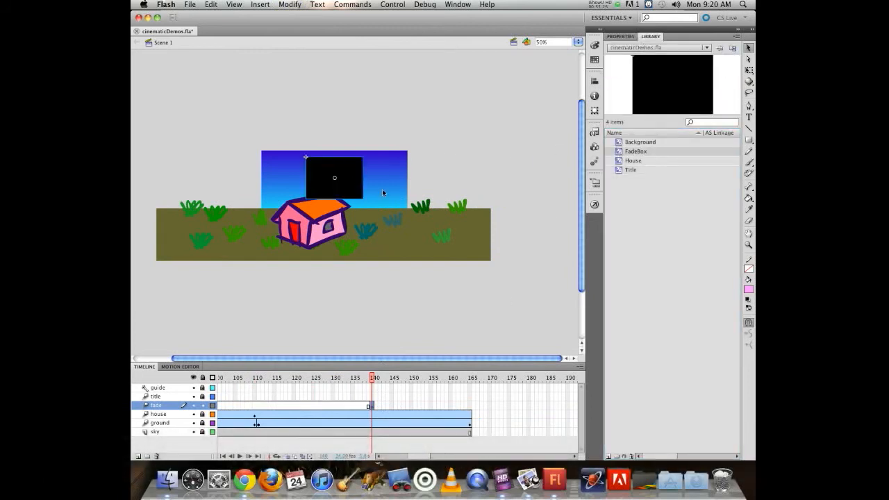
{"action": "left_click", "coordinate": [620, 36]}
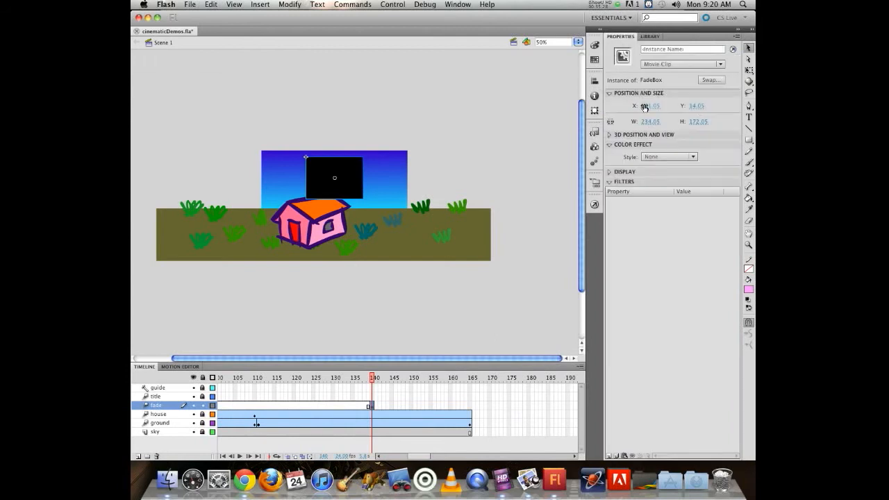
{"action": "left_click", "coordinate": [644, 106]}
{"action": "type", "text": "0"}
{"action": "key", "text": "Tab"}
{"action": "type", "text": "0"}
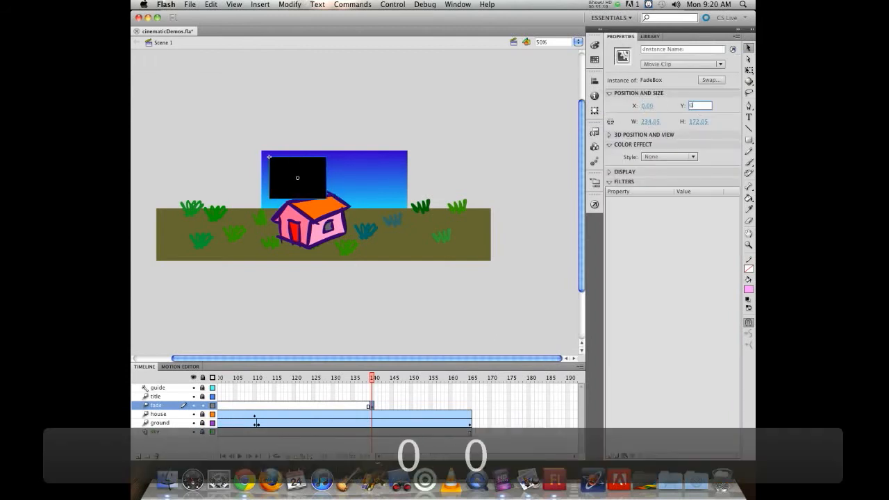
{"action": "key", "text": "Tab"}
{"action": "type", "text": "550"}
{"action": "key", "text": "Tab"}
{"action": "type", "text": "400"}
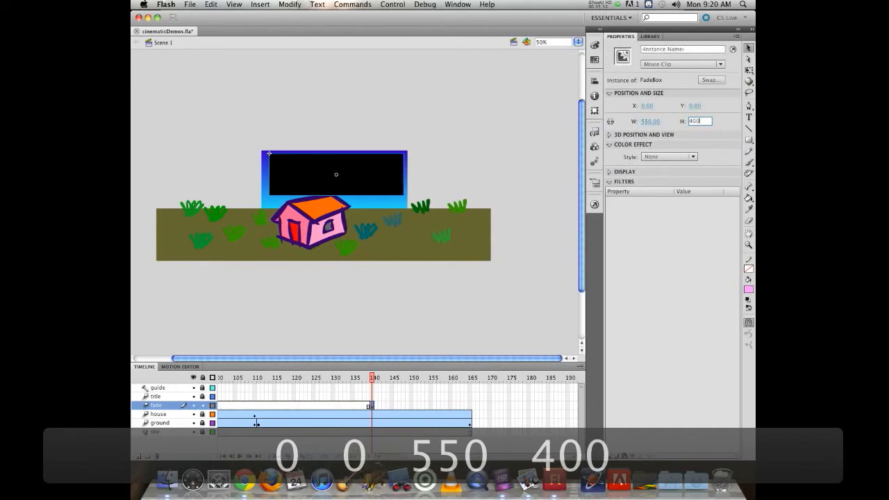
{"action": "key", "text": "Tab"}
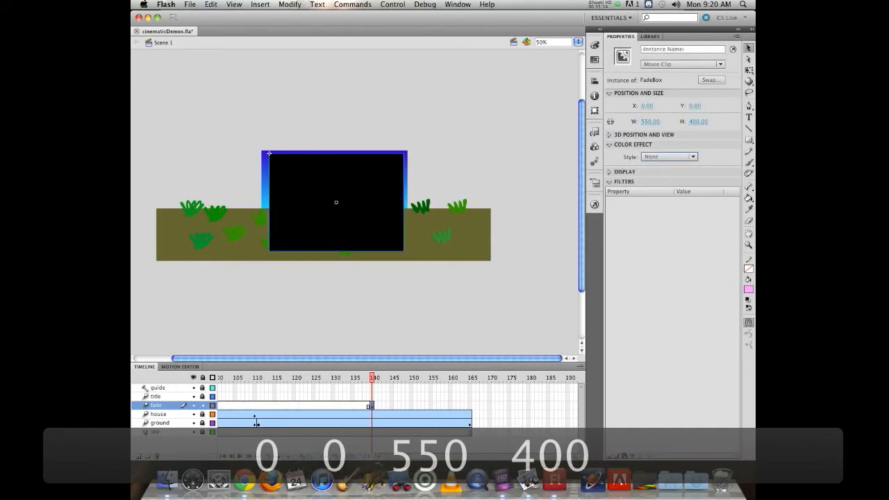
{"action": "left_click", "coordinate": [472, 406]}
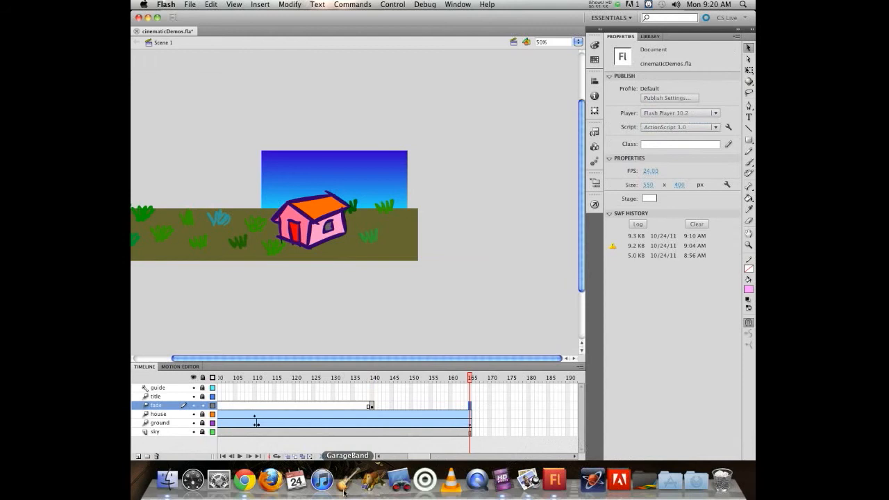
{"action": "key", "text": "F6"}
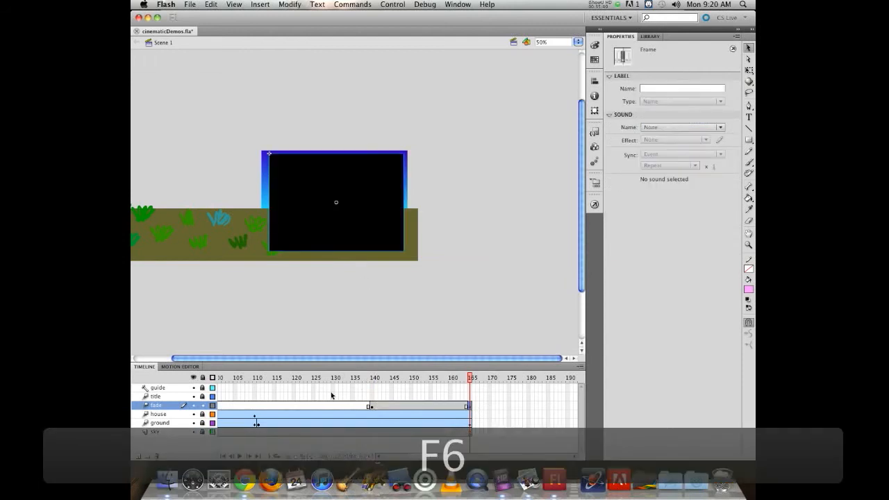
{"action": "key", "text": "cmd+z"}
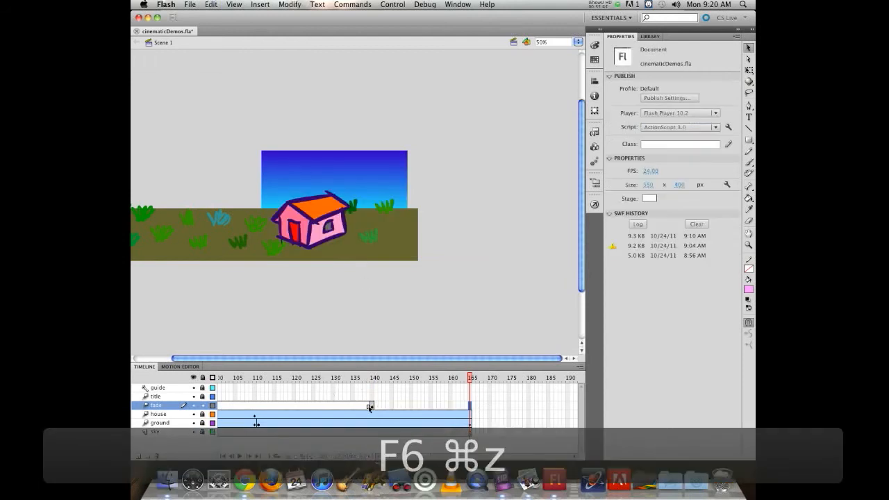
Create a motion tween starting at frame 140 on the fade layer and insert a keyframe at frame 165
{"action": "right_click", "coordinate": [370, 407]}
{"action": "key", "text": "Escape"}
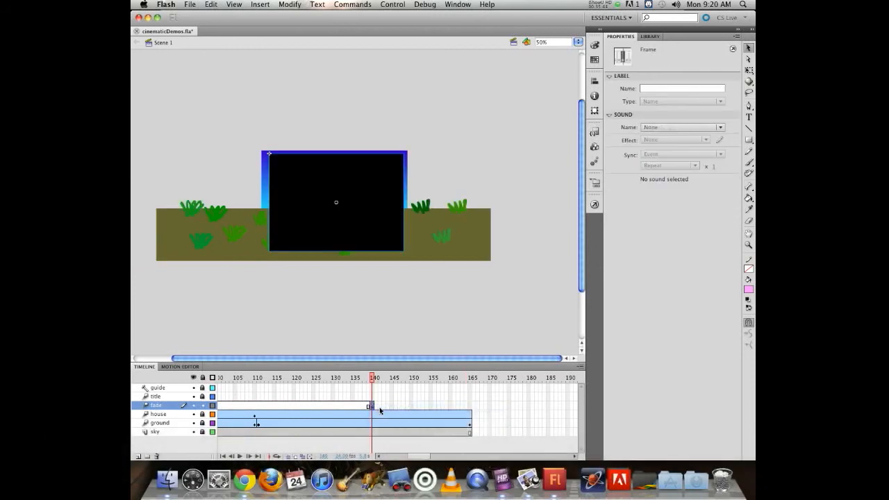
{"action": "left_click", "coordinate": [470, 408]}
{"action": "key", "text": "F6"}
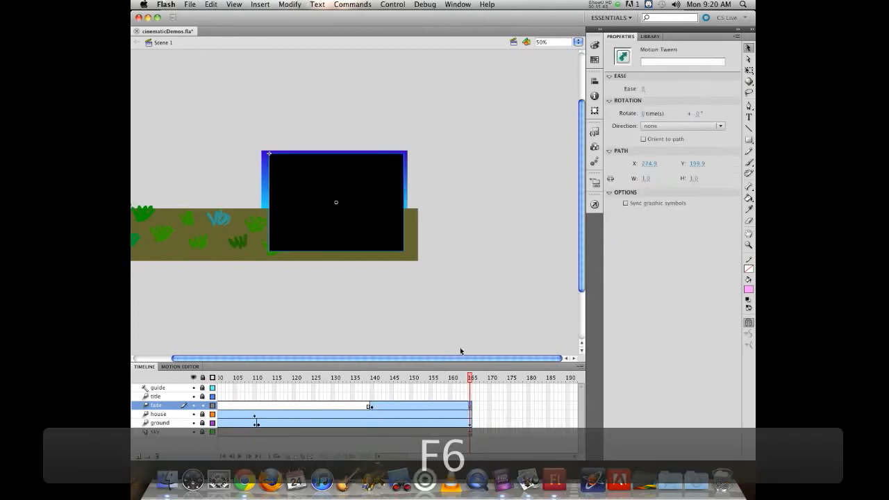
At frame 140, apply an Alpha color effect to the fade box and lower it until the box is almost transparent
{"action": "left_click", "coordinate": [375, 377]}
{"action": "left_click_drag", "start_coordinate": [375, 378], "coordinate": [371, 378]}
{"action": "left_click", "coordinate": [342, 198]}
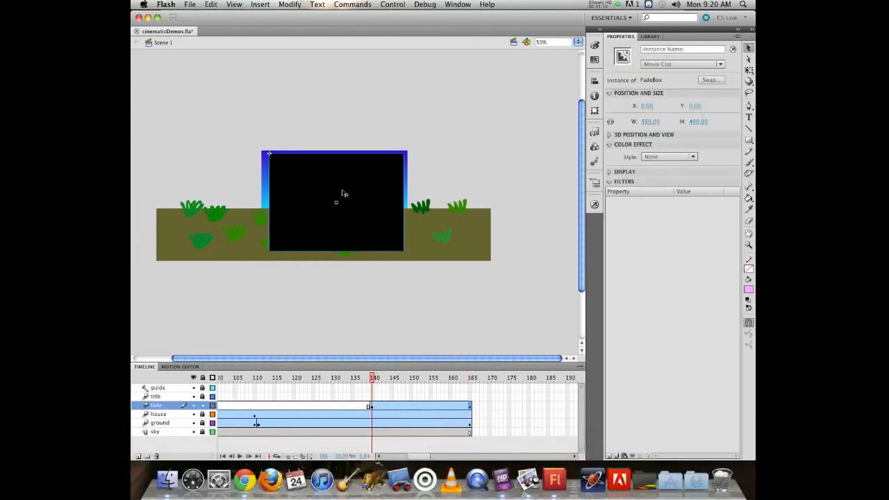
{"action": "left_click", "coordinate": [667, 157]}
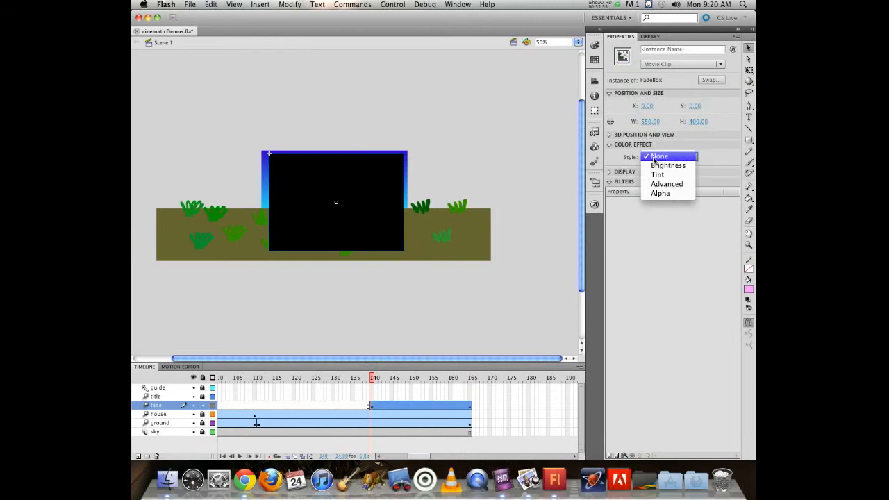
{"action": "left_click", "coordinate": [659, 195]}
{"action": "left_click_drag", "start_coordinate": [642, 173], "coordinate": [647, 173]}
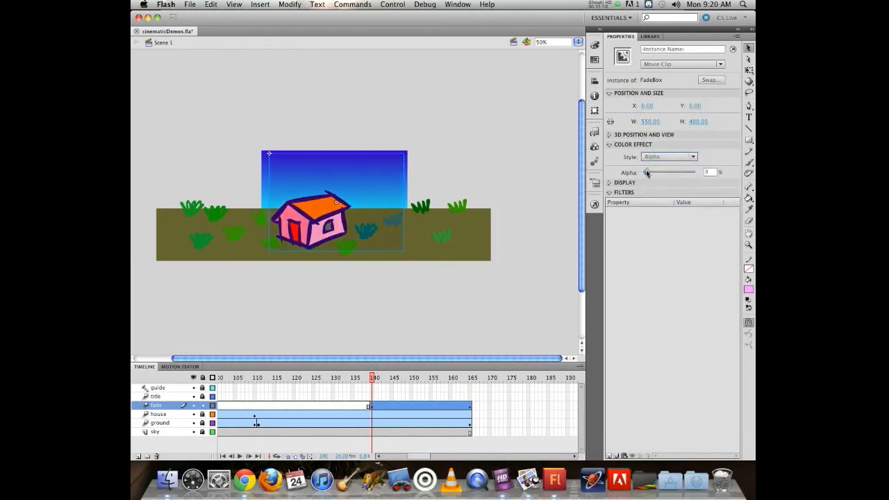
Set the fade box's alpha to 100% at frame 165
{"action": "left_click_drag", "start_coordinate": [370, 377], "coordinate": [470, 377]}
{"action": "left_click", "coordinate": [358, 198]}
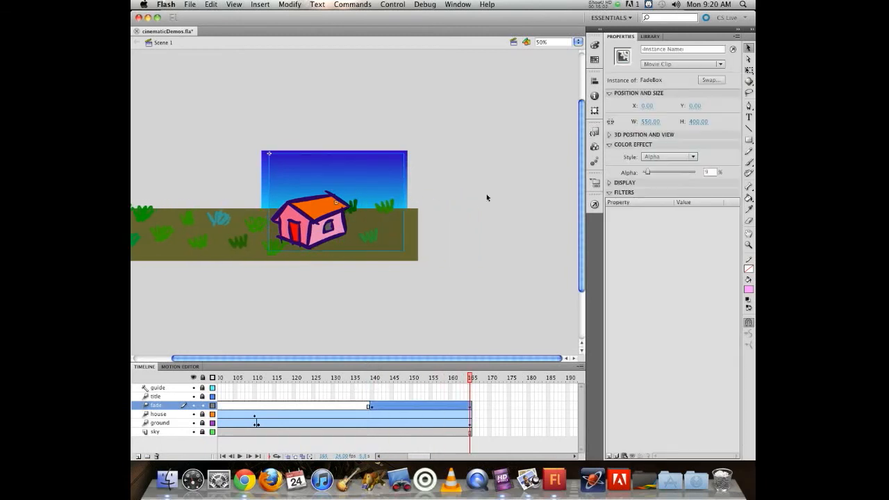
{"action": "left_click", "coordinate": [648, 171]}
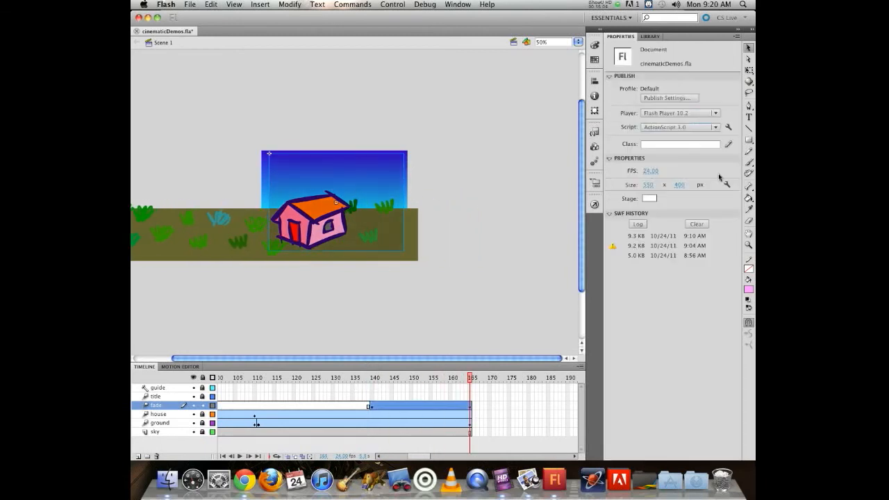
{"action": "left_click", "coordinate": [367, 193]}
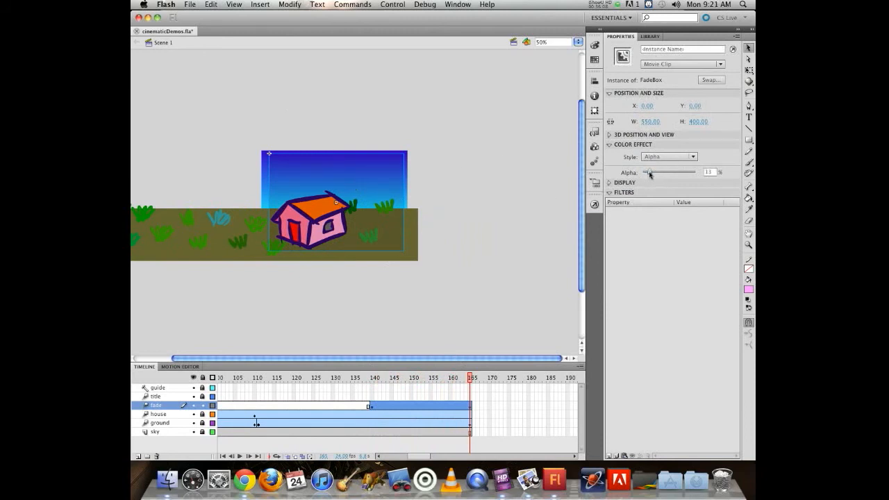
{"action": "left_click_drag", "start_coordinate": [648, 172], "coordinate": [722, 174]}
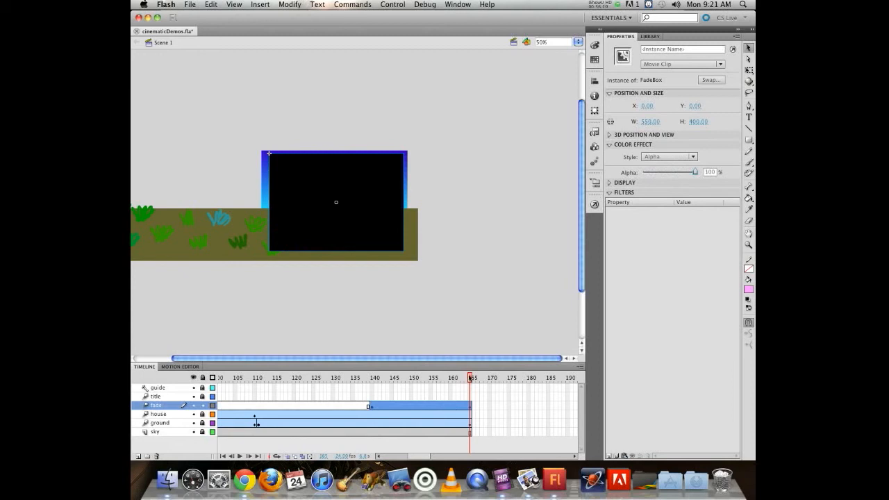
Scrub back and forth through the end of the timeline to review the closing fade to black
{"action": "left_click_drag", "start_coordinate": [470, 377], "coordinate": [348, 398]}
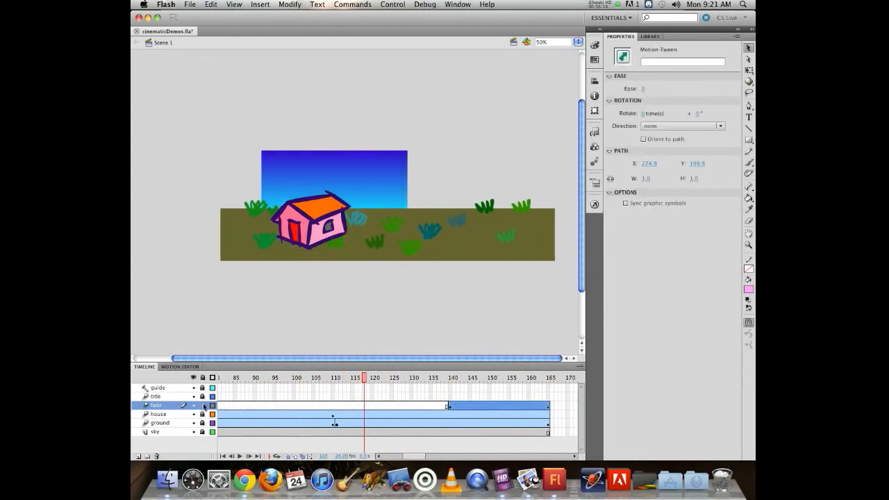
{"action": "left_click_drag", "start_coordinate": [358, 381], "coordinate": [431, 383]}
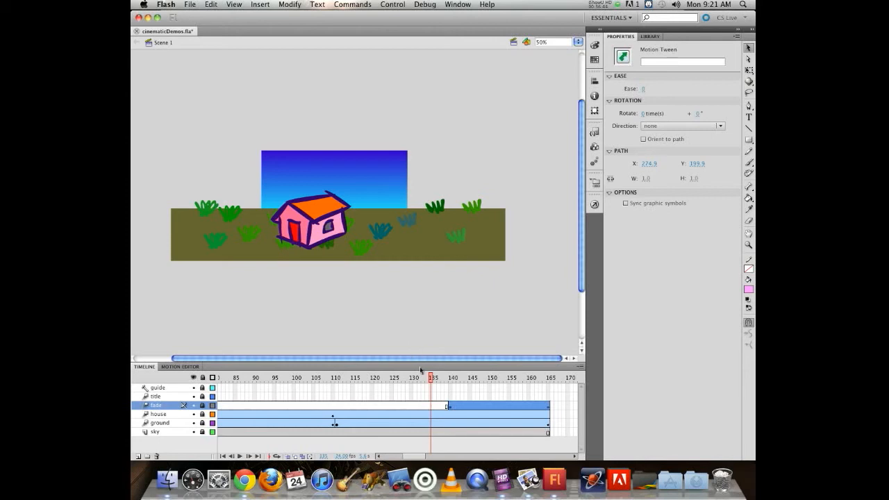
{"action": "left_click_drag", "start_coordinate": [431, 377], "coordinate": [462, 382]}
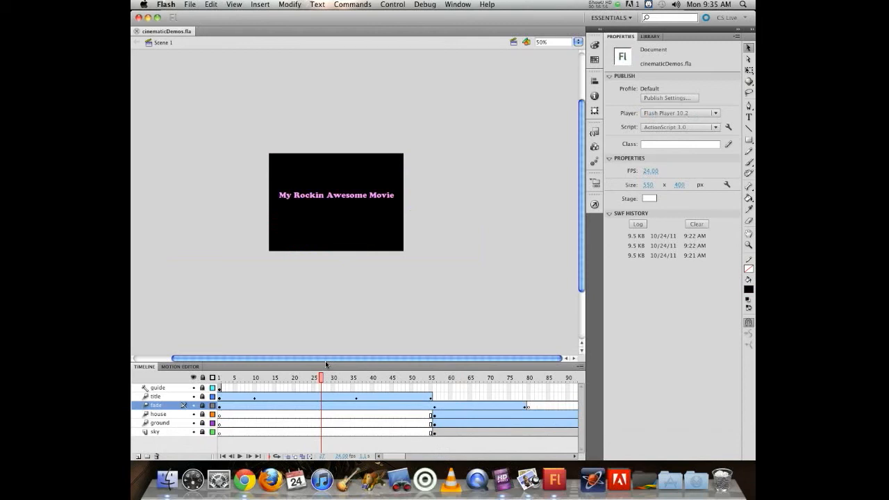
View the stage at 100%, test the movie, and close the preview window
{"action": "key", "text": "super+equal"}
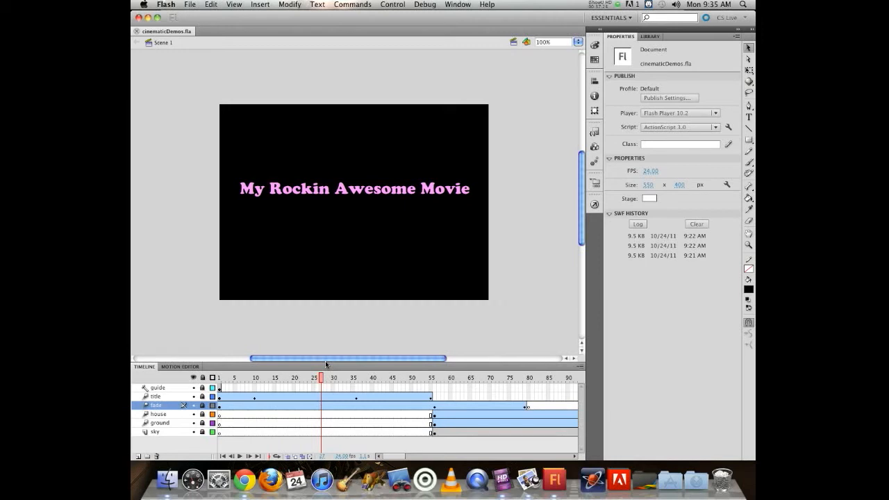
{"action": "key", "text": "super+Return"}
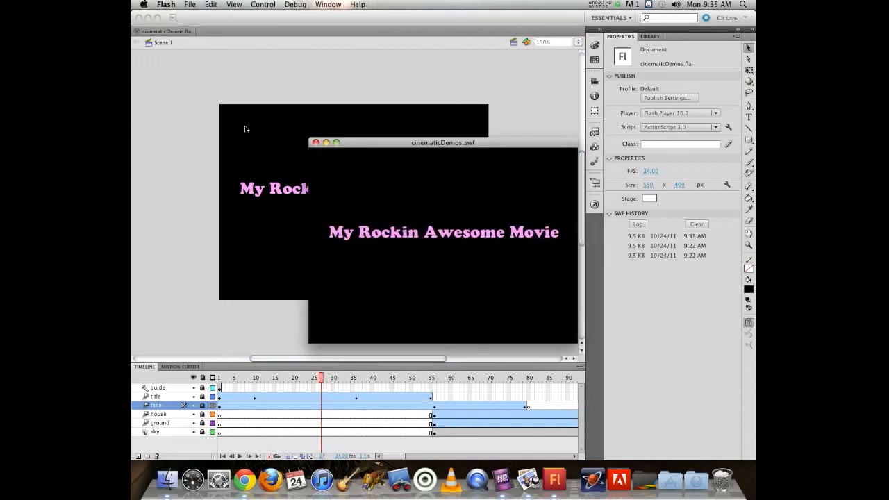
{"action": "left_click", "coordinate": [315, 143]}
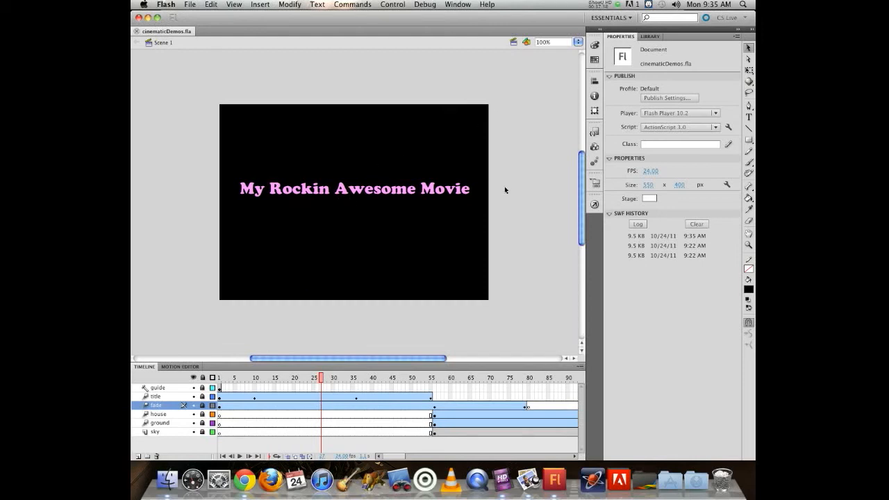
{"action": "left_click", "coordinate": [649, 36]}
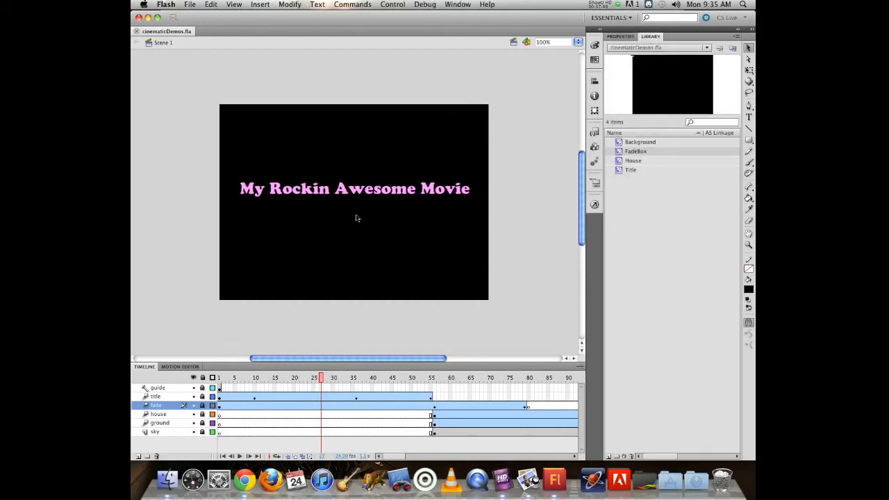
{"action": "left_click", "coordinate": [612, 37]}
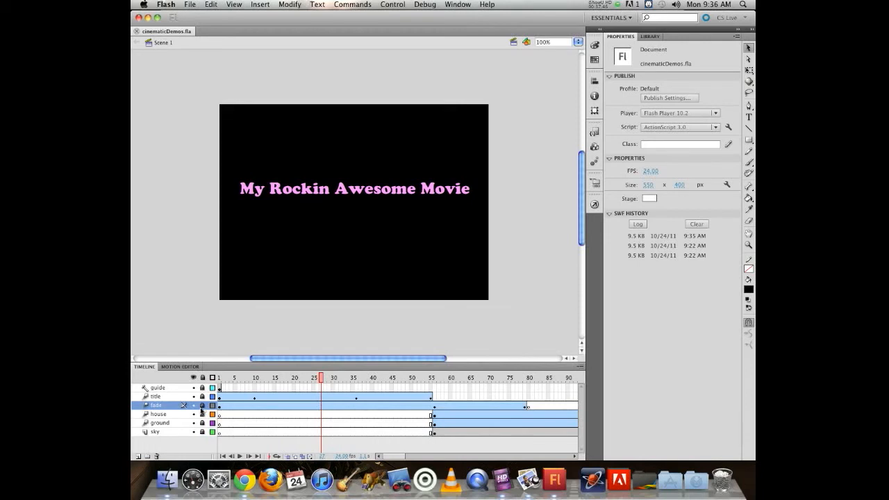
Unlock the title layer and open the Title symbol to edit its text
{"action": "left_click", "coordinate": [202, 396]}
{"action": "double_click", "coordinate": [309, 191]}
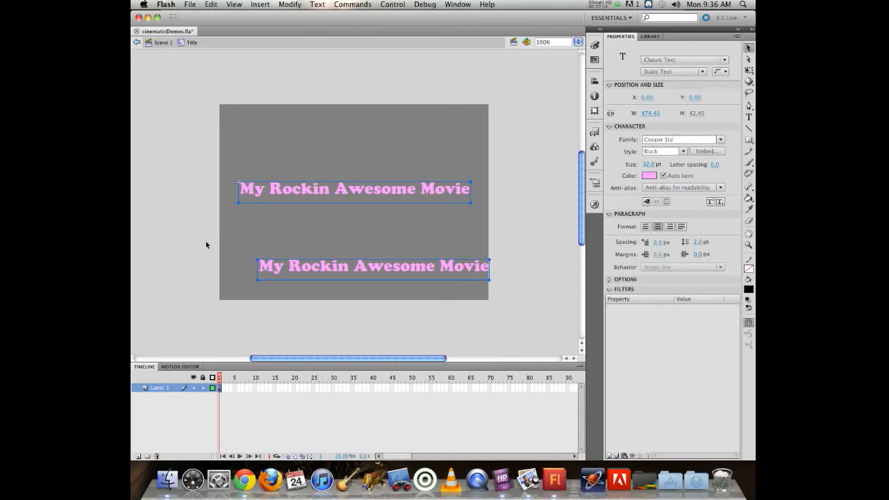
{"action": "left_click", "coordinate": [162, 42]}
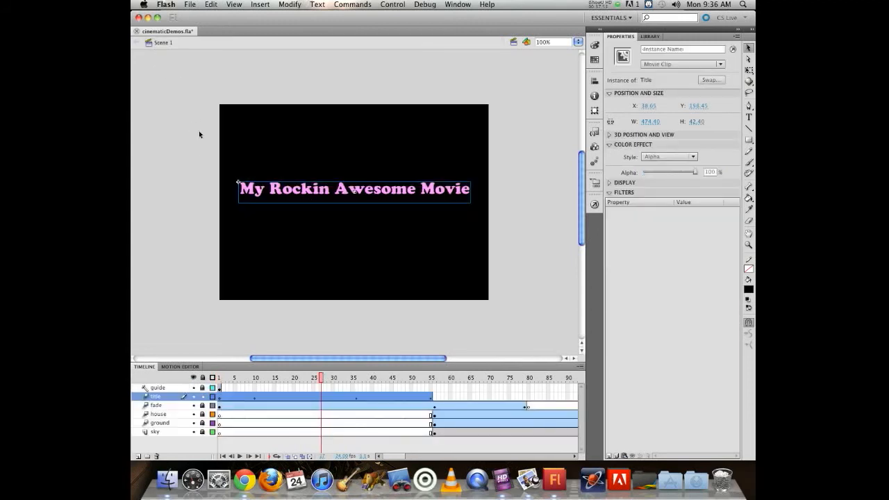
{"action": "double_click", "coordinate": [250, 187]}
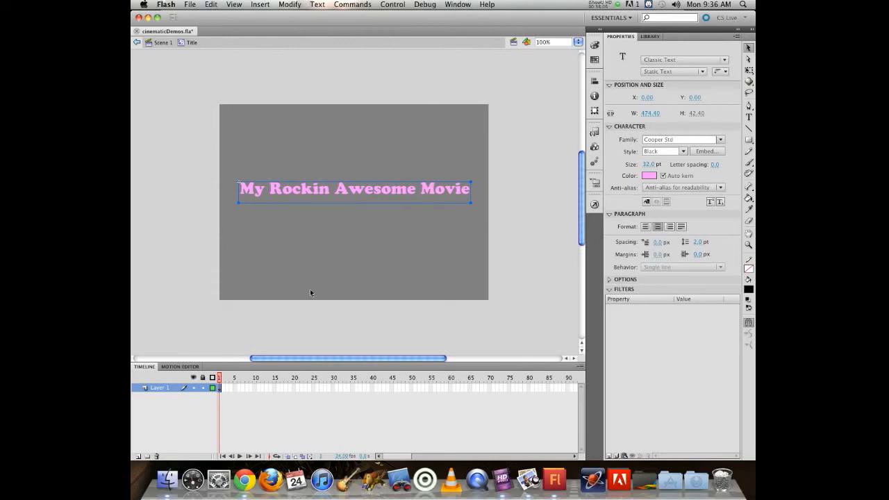
Embed the title's Cooper Std Black font with the Uppercase and Lowercase character ranges
{"action": "left_click", "coordinate": [719, 153]}
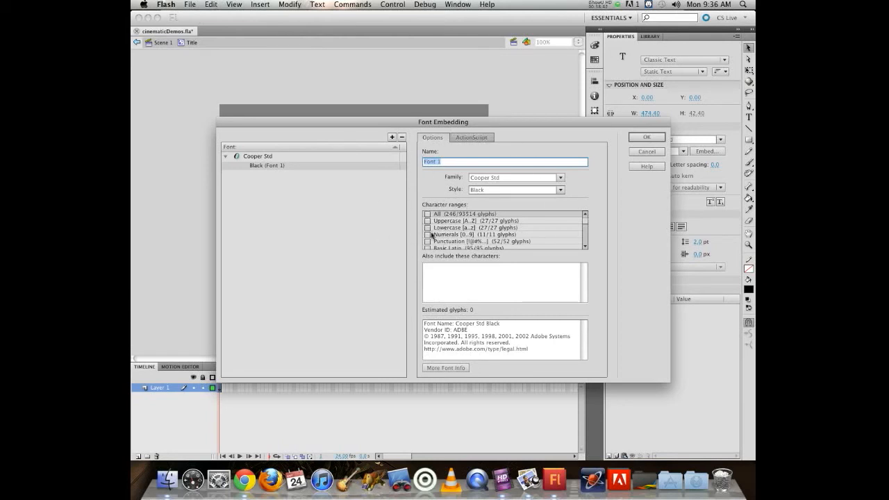
{"action": "left_click", "coordinate": [585, 225]}
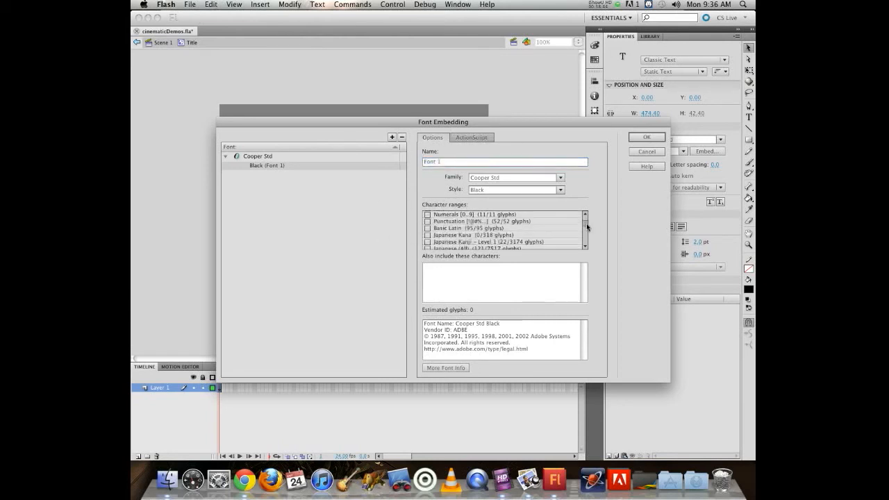
{"action": "mouse_move", "coordinate": [586, 226]}
{"action": "left_mouse_down"}
{"action": "mouse_move", "coordinate": [585, 243]}
{"action": "mouse_move", "coordinate": [584, 216]}
{"action": "left_mouse_up"}
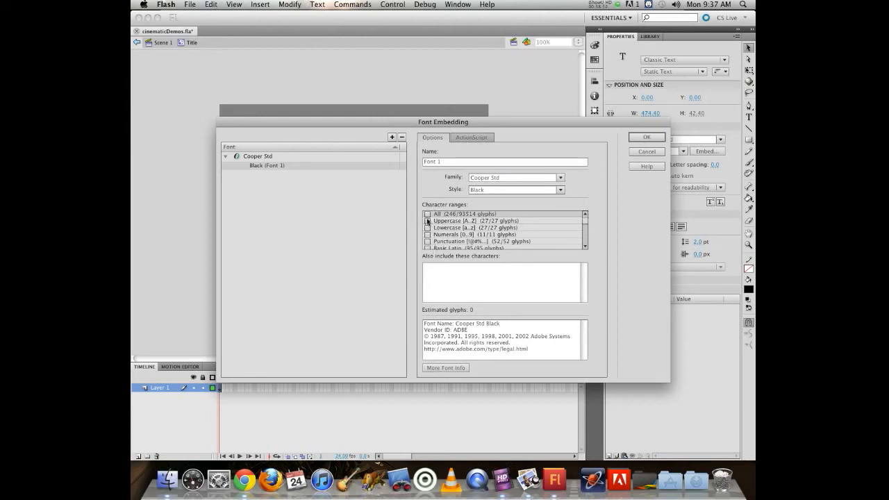
{"action": "left_click", "coordinate": [428, 221]}
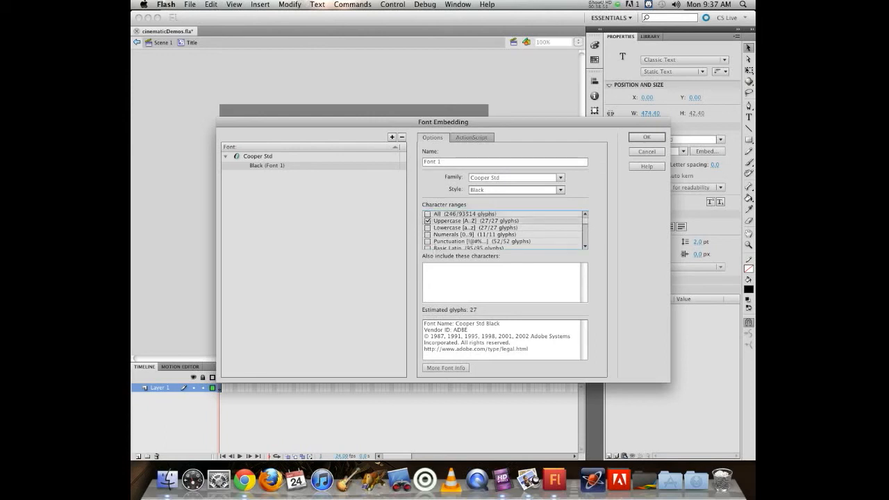
{"action": "left_click", "coordinate": [428, 228]}
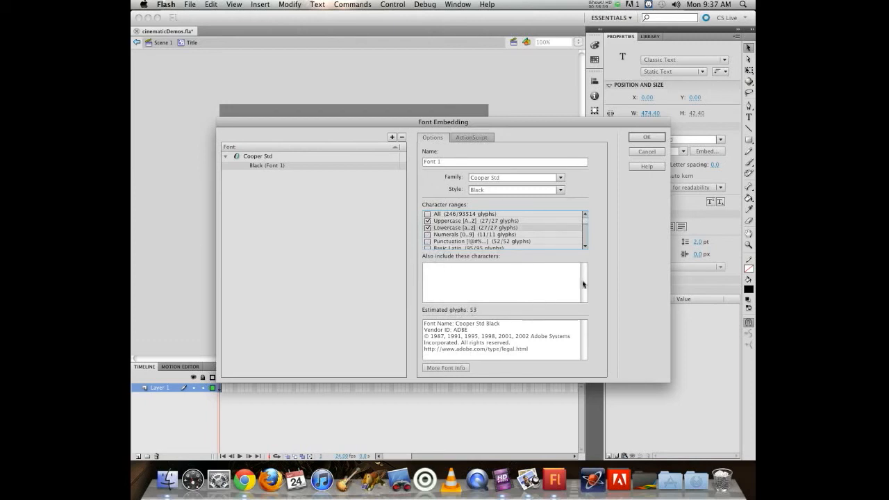
{"action": "left_click", "coordinate": [640, 138]}
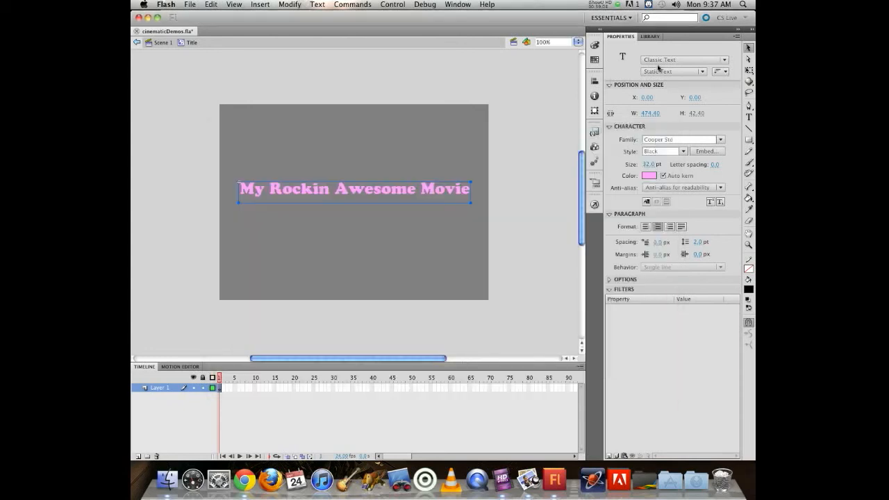
Break the title text apart twice, first into separate letters and finally into editable shapes
{"action": "left_click", "coordinate": [650, 38]}
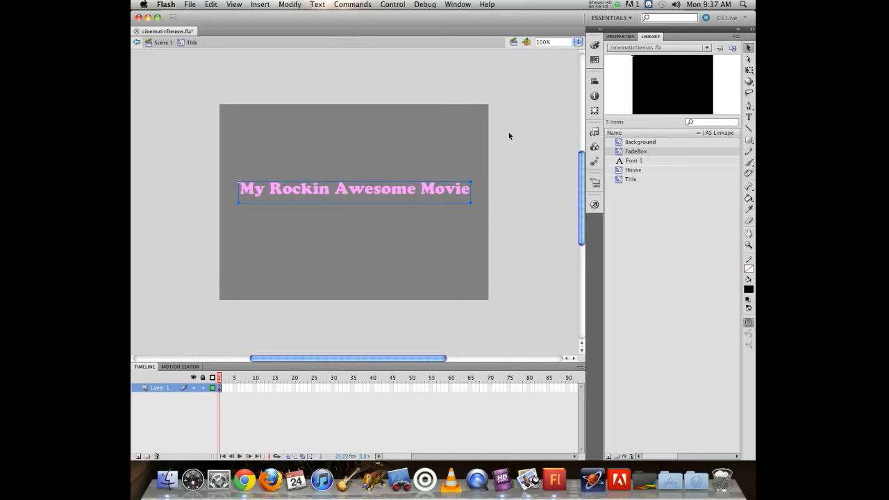
{"action": "left_click", "coordinate": [619, 37]}
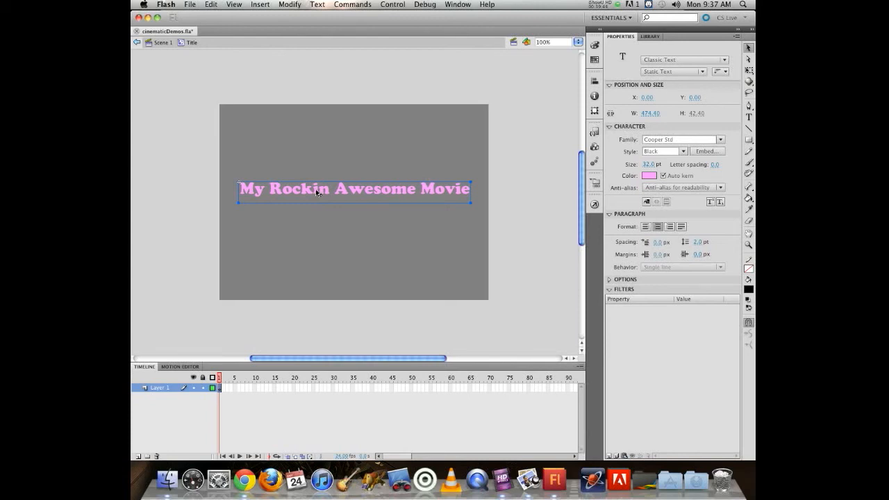
{"action": "left_click", "coordinate": [289, 5]}
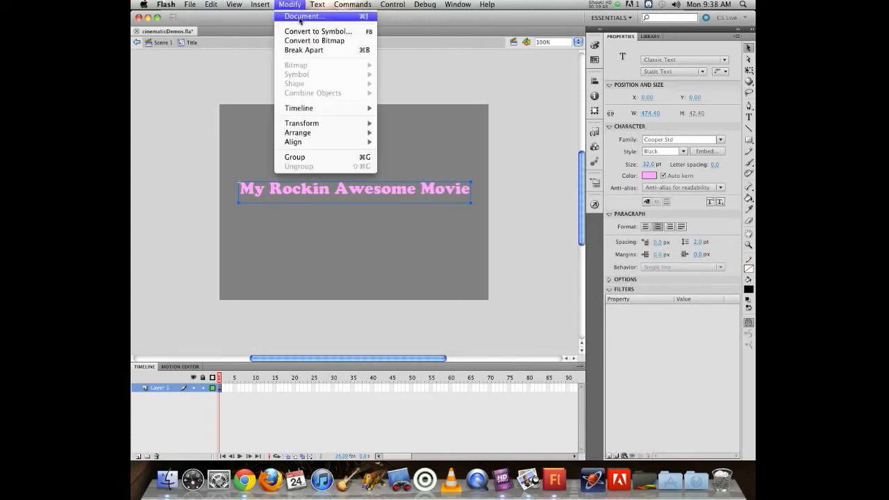
{"action": "left_click", "coordinate": [310, 52]}
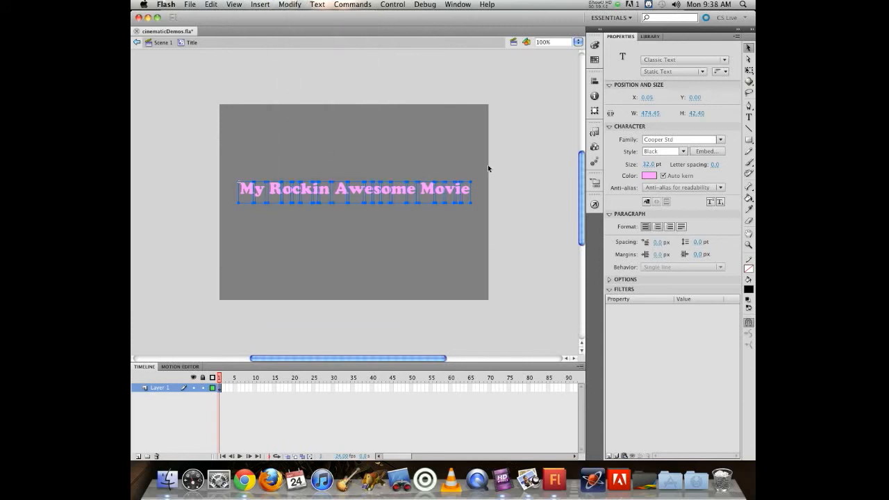
{"action": "left_click", "coordinate": [289, 6]}
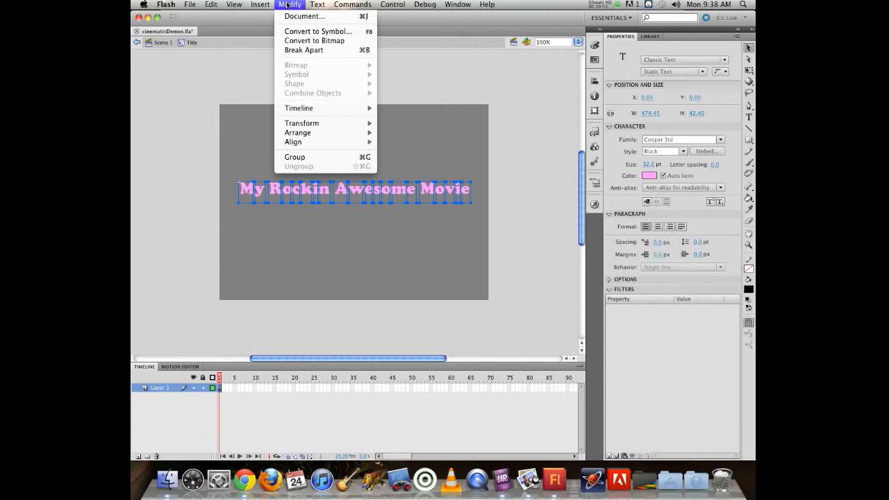
{"action": "left_click", "coordinate": [304, 51]}
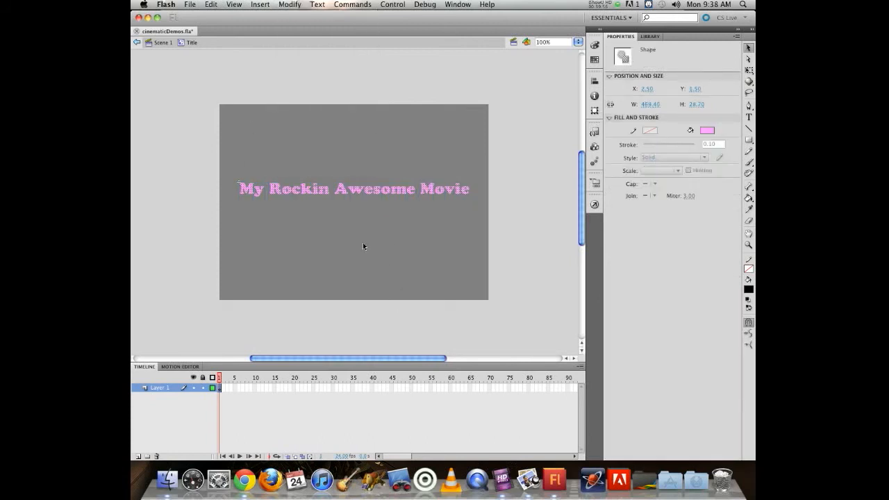
Paint a black test scribble below the title with the Brush tool and delete it
{"action": "left_click", "coordinate": [749, 162]}
{"action": "mouse_move", "coordinate": [386, 213]}
{"action": "left_mouse_down"}
{"action": "mouse_move", "coordinate": [387, 232]}
{"action": "mouse_move", "coordinate": [323, 229]}
{"action": "mouse_move", "coordinate": [293, 241]}
{"action": "left_mouse_up"}
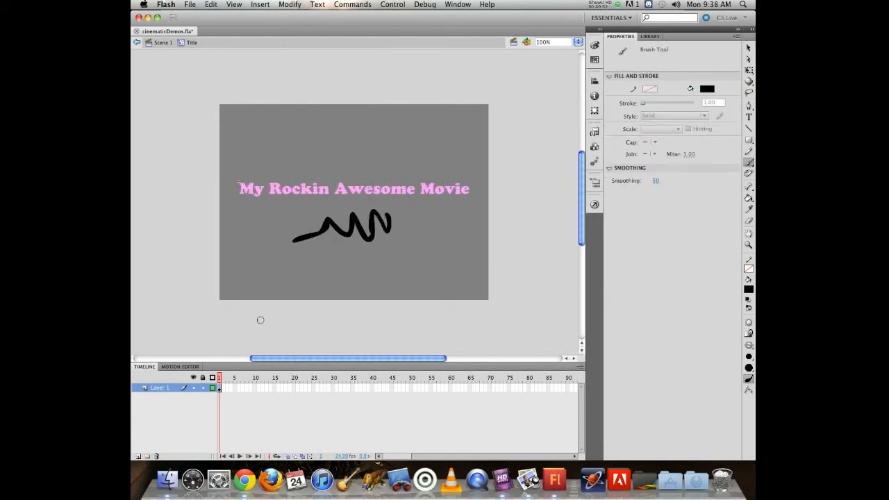
{"action": "left_click", "coordinate": [749, 47]}
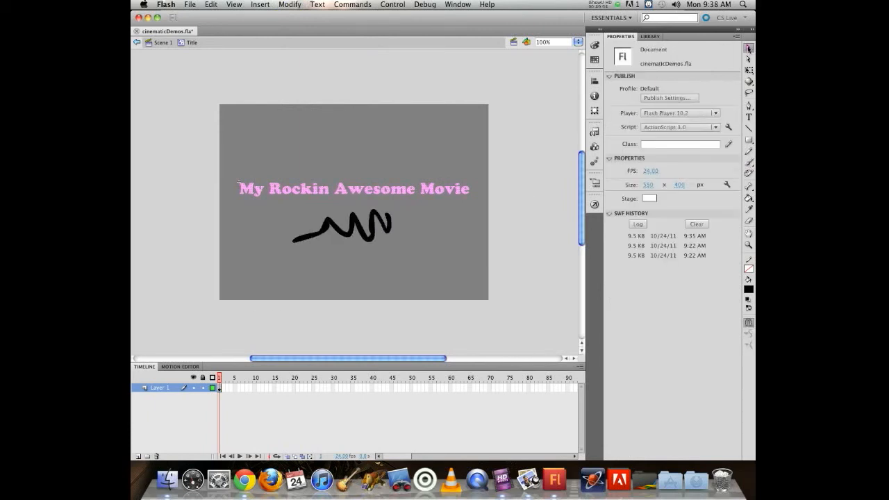
{"action": "left_click_drag", "start_coordinate": [426, 279], "coordinate": [426, 278]}
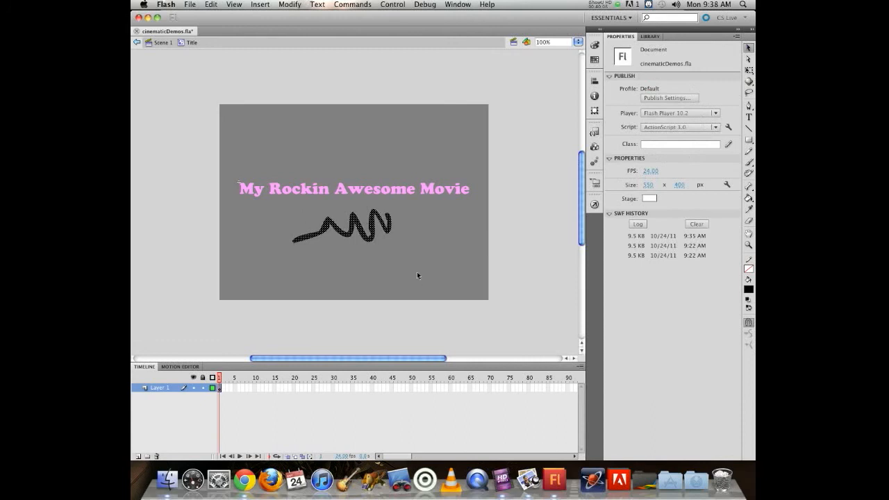
{"action": "key", "text": "Delete"}
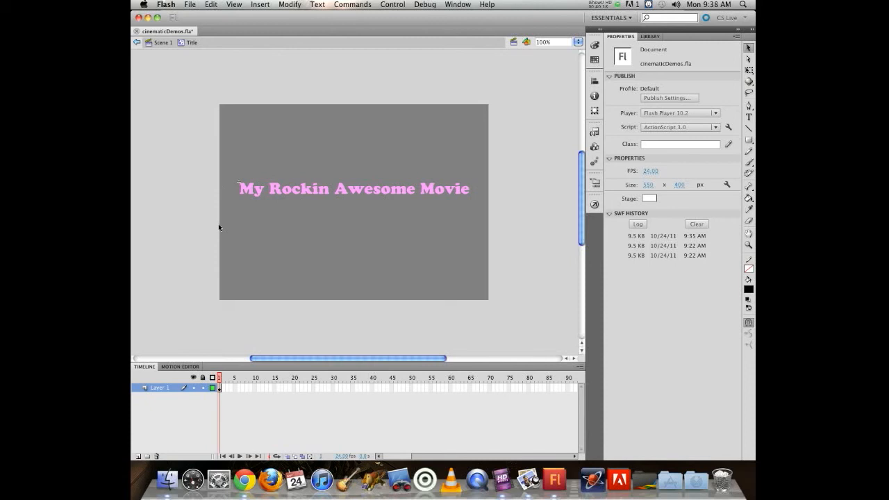
Return to Scene 1 and select the Font 1 item in the library
{"action": "left_click", "coordinate": [162, 44]}
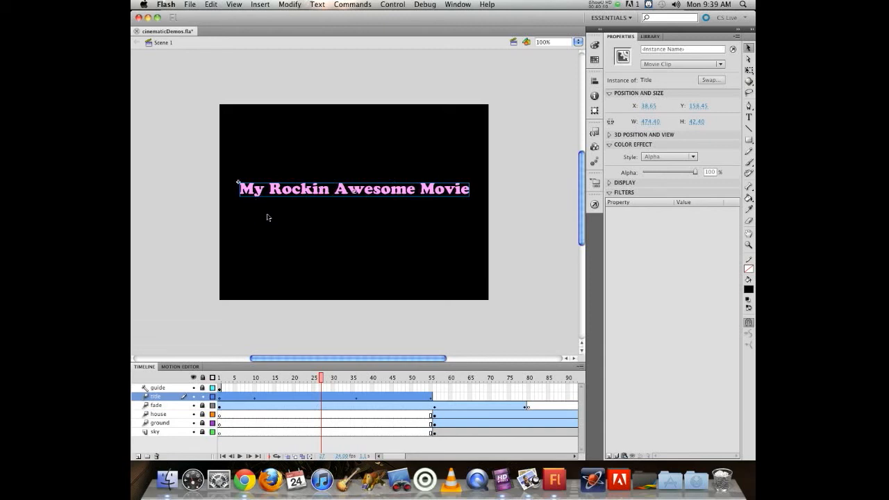
{"action": "left_click", "coordinate": [650, 36]}
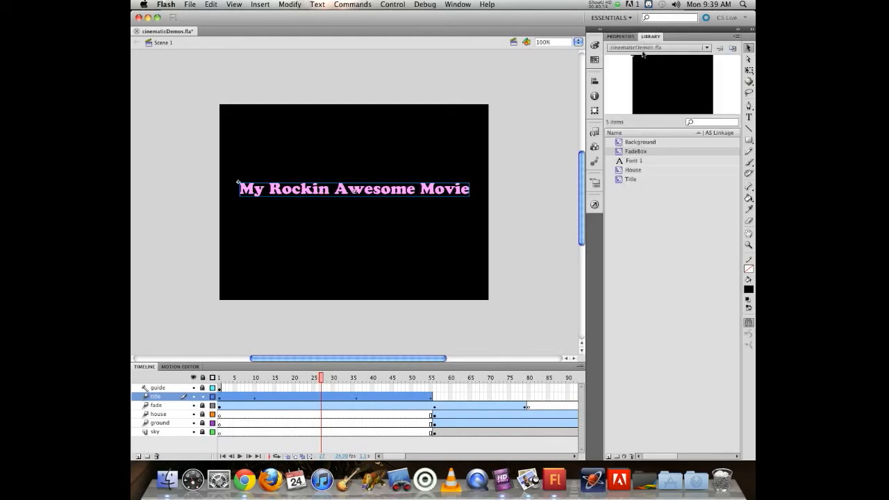
{"action": "left_click", "coordinate": [619, 162]}
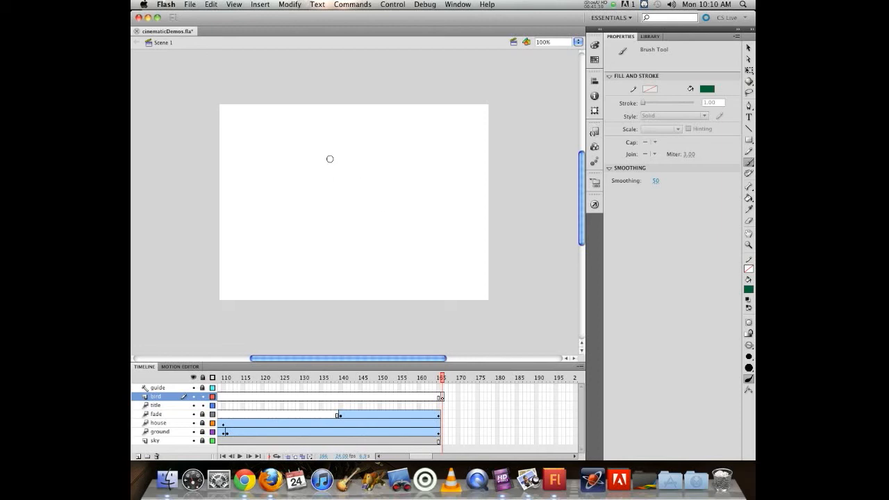
Paint a dark green outline of a flying bird with raised wings on the bird layer's keyframe at the timeline's end
{"action": "mouse_move", "coordinate": [310, 162]}
{"action": "left_mouse_down"}
{"action": "mouse_move", "coordinate": [370, 186]}
{"action": "mouse_move", "coordinate": [338, 197]}
{"action": "mouse_move", "coordinate": [362, 185]}
{"action": "left_mouse_up"}
{"action": "mouse_move", "coordinate": [306, 166]}
{"action": "left_mouse_down"}
{"action": "mouse_move", "coordinate": [309, 174]}
{"action": "mouse_move", "coordinate": [375, 159]}
{"action": "mouse_move", "coordinate": [361, 183]}
{"action": "mouse_move", "coordinate": [322, 138]}
{"action": "left_mouse_up"}
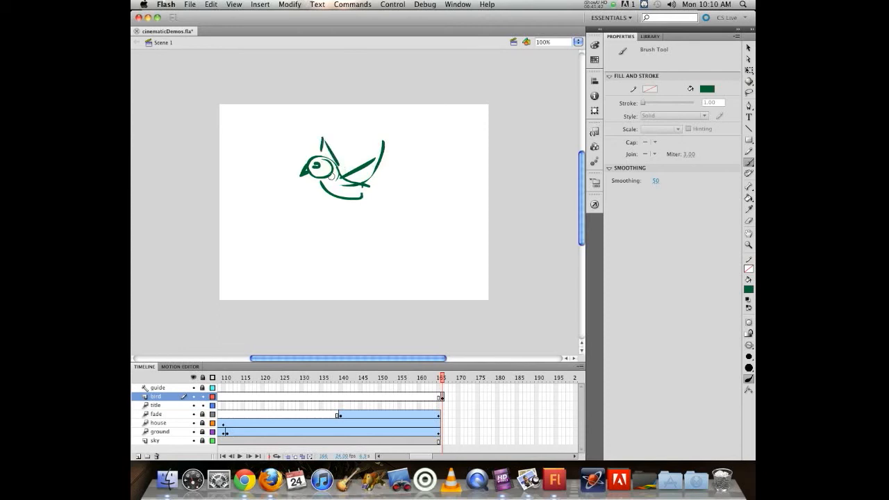
{"action": "mouse_move", "coordinate": [363, 186]}
{"action": "left_mouse_down"}
{"action": "mouse_move", "coordinate": [392, 184]}
{"action": "mouse_move", "coordinate": [386, 199]}
{"action": "mouse_move", "coordinate": [362, 188]}
{"action": "left_mouse_up"}
{"action": "left_click_drag", "start_coordinate": [383, 147], "coordinate": [362, 172]}
{"action": "left_click_drag", "start_coordinate": [320, 149], "coordinate": [321, 157]}
{"action": "left_click_drag", "start_coordinate": [365, 192], "coordinate": [361, 196]}
Select the whole bird drawing and convert it to a movie clip symbol named Bird
{"action": "left_click", "coordinate": [747, 48]}
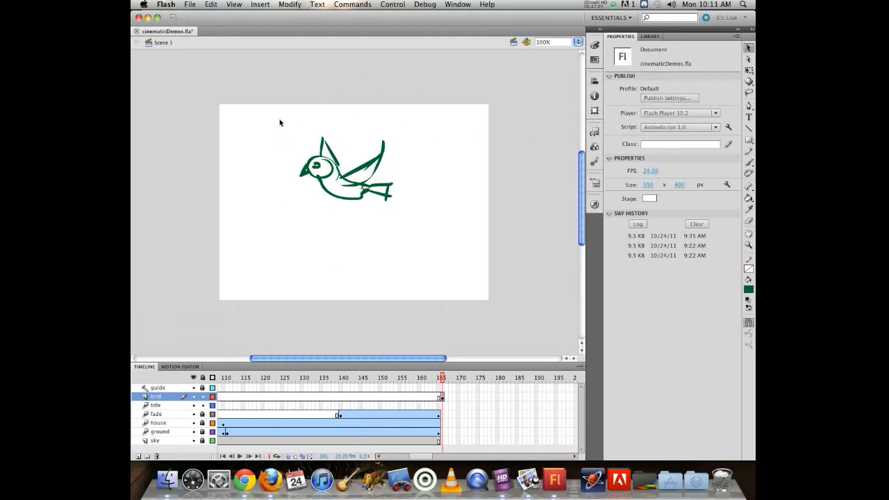
{"action": "left_click_drag", "start_coordinate": [280, 119], "coordinate": [449, 271]}
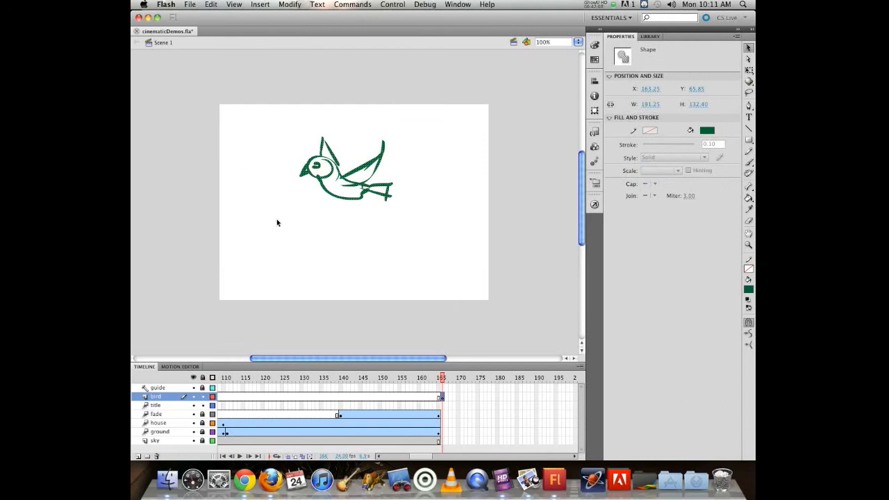
{"action": "key", "text": "F8"}
{"action": "type", "text": "Bird"}
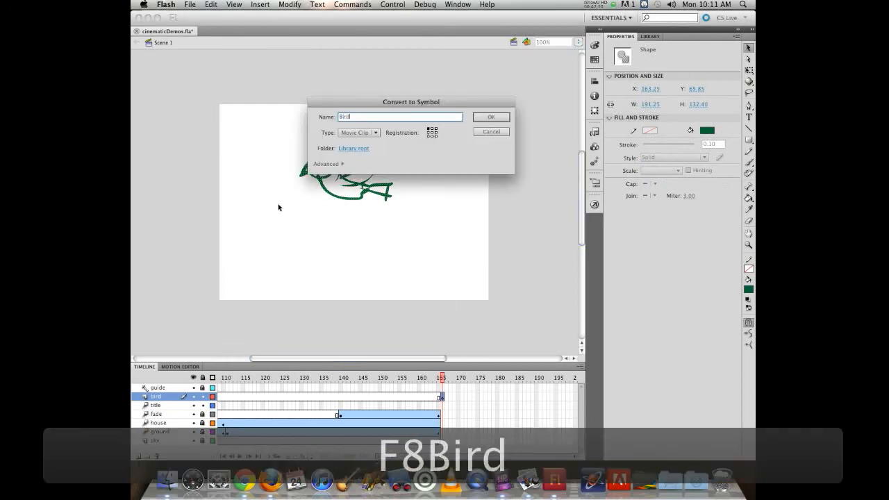
{"action": "key", "text": "Return"}
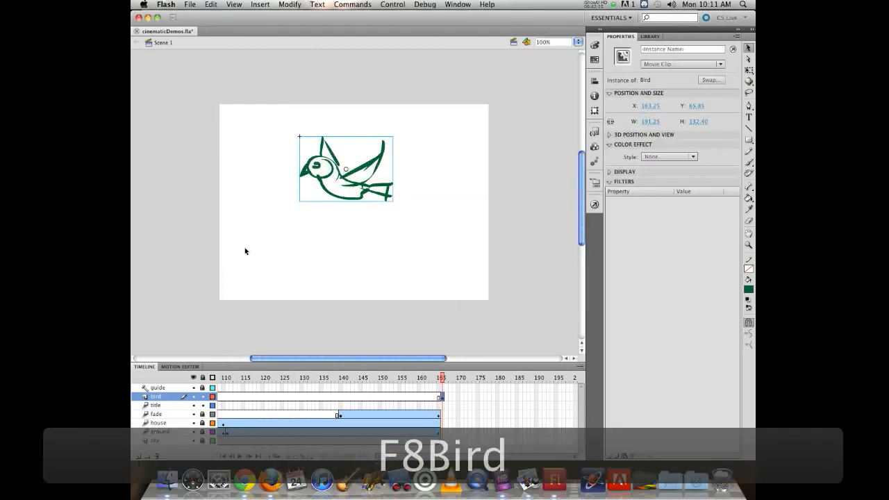
Open the Bird symbol, insert a blank keyframe at frame 2, and paint the bird with its wings stretched out level
{"action": "double_click", "coordinate": [338, 163]}
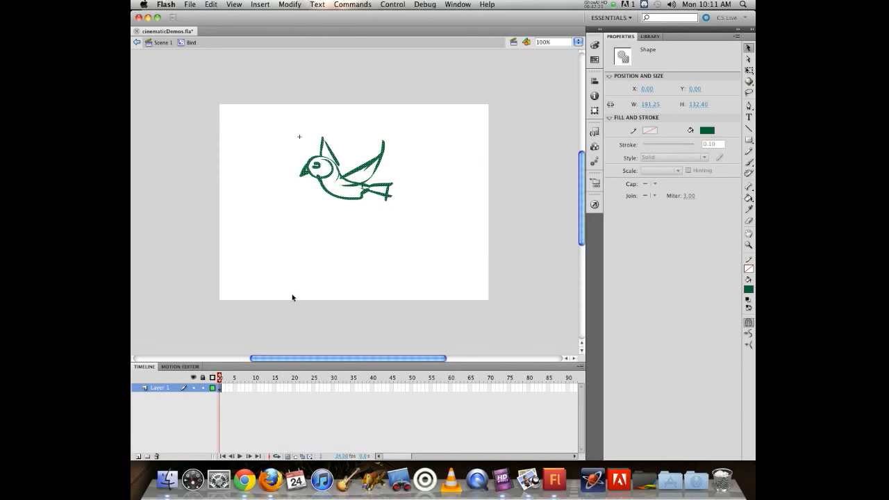
{"action": "key", "text": "F7"}
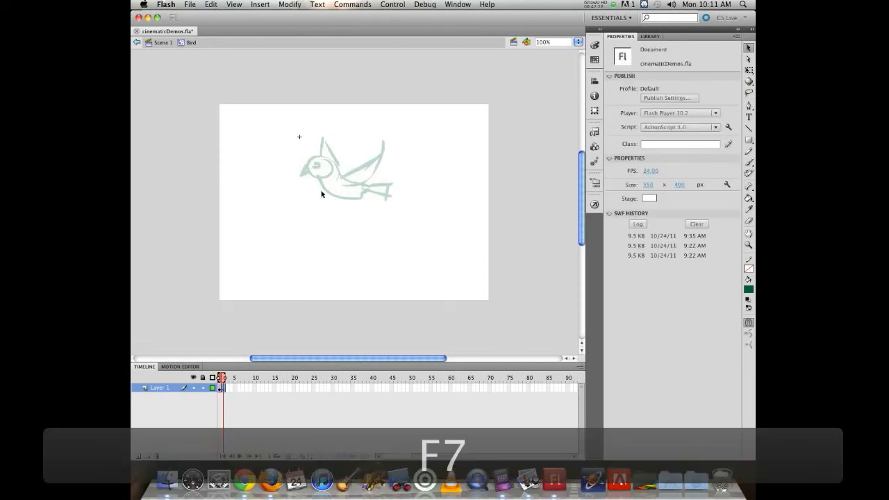
{"action": "key", "text": "b"}
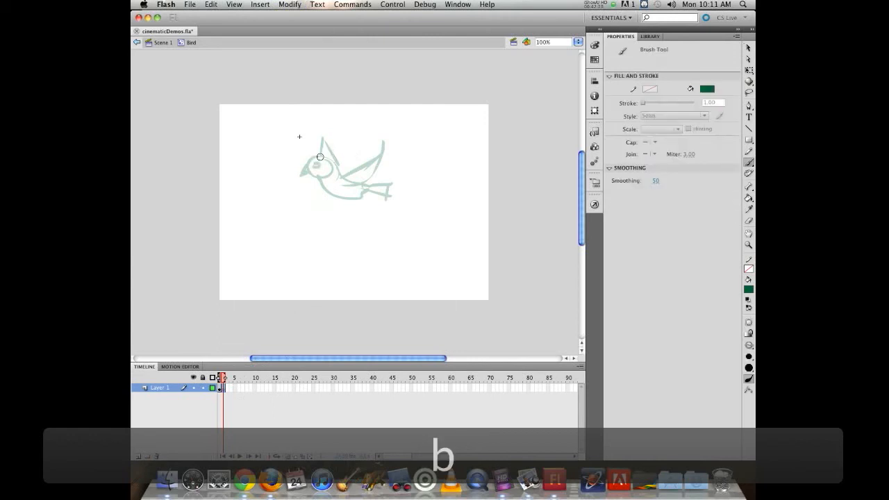
{"action": "mouse_move", "coordinate": [317, 157]}
{"action": "left_mouse_down"}
{"action": "mouse_move", "coordinate": [308, 174]}
{"action": "mouse_move", "coordinate": [321, 155]}
{"action": "mouse_move", "coordinate": [341, 194]}
{"action": "left_mouse_up"}
{"action": "mouse_move", "coordinate": [322, 175]}
{"action": "left_mouse_down"}
{"action": "mouse_move", "coordinate": [346, 194]}
{"action": "mouse_move", "coordinate": [388, 177]}
{"action": "mouse_move", "coordinate": [372, 195]}
{"action": "mouse_move", "coordinate": [308, 169]}
{"action": "left_mouse_up"}
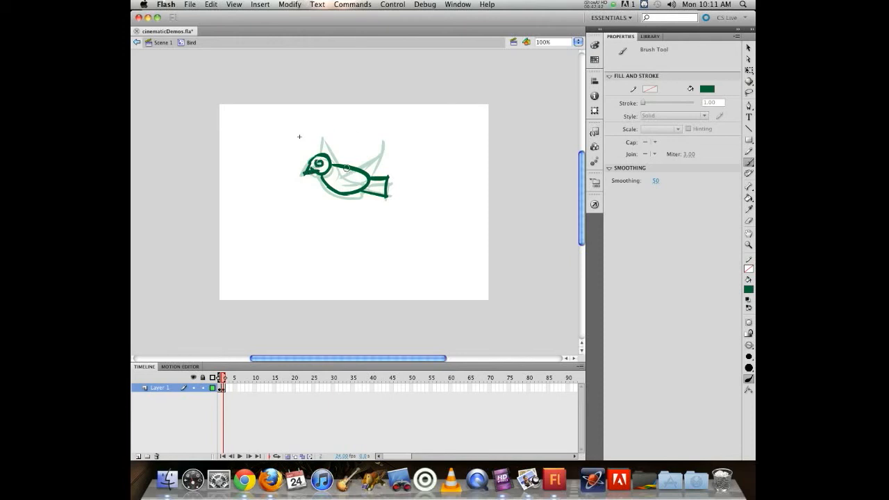
{"action": "mouse_move", "coordinate": [354, 169]}
{"action": "left_mouse_down"}
{"action": "mouse_move", "coordinate": [410, 181]}
{"action": "mouse_move", "coordinate": [343, 183]}
{"action": "left_mouse_up"}
{"action": "mouse_move", "coordinate": [301, 158]}
{"action": "left_mouse_down"}
{"action": "mouse_move", "coordinate": [289, 155]}
{"action": "mouse_move", "coordinate": [314, 168]}
{"action": "left_mouse_up"}
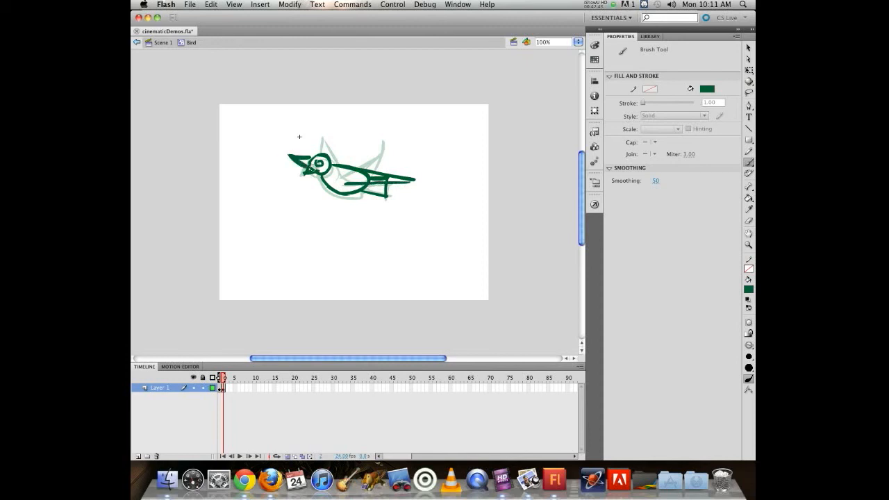
Insert a blank keyframe at frame 3 and paint the bird with its wings pointing down
{"action": "key", "text": "F7"}
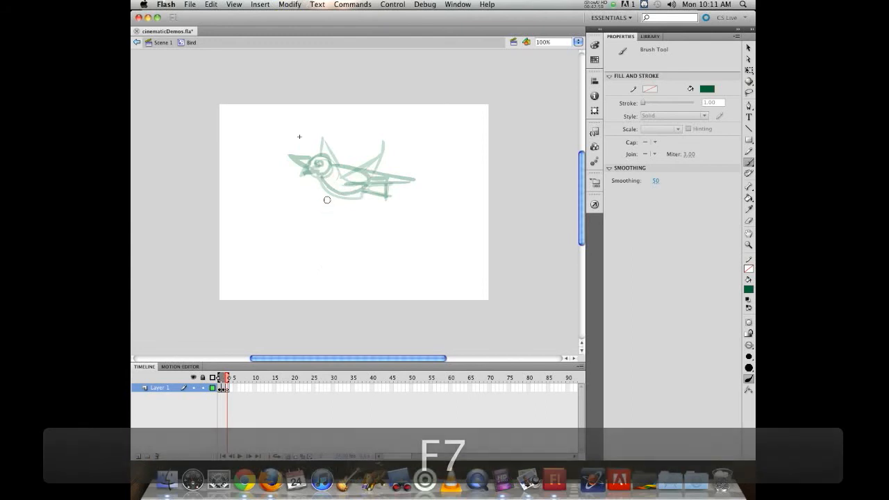
{"action": "mouse_move", "coordinate": [331, 161]}
{"action": "left_mouse_down"}
{"action": "mouse_move", "coordinate": [364, 186]}
{"action": "mouse_move", "coordinate": [332, 164]}
{"action": "mouse_move", "coordinate": [299, 180]}
{"action": "mouse_move", "coordinate": [319, 169]}
{"action": "mouse_move", "coordinate": [367, 182]}
{"action": "mouse_move", "coordinate": [370, 207]}
{"action": "left_mouse_up"}
{"action": "mouse_move", "coordinate": [335, 180]}
{"action": "left_mouse_down"}
{"action": "mouse_move", "coordinate": [373, 222]}
{"action": "mouse_move", "coordinate": [373, 192]}
{"action": "left_mouse_up"}
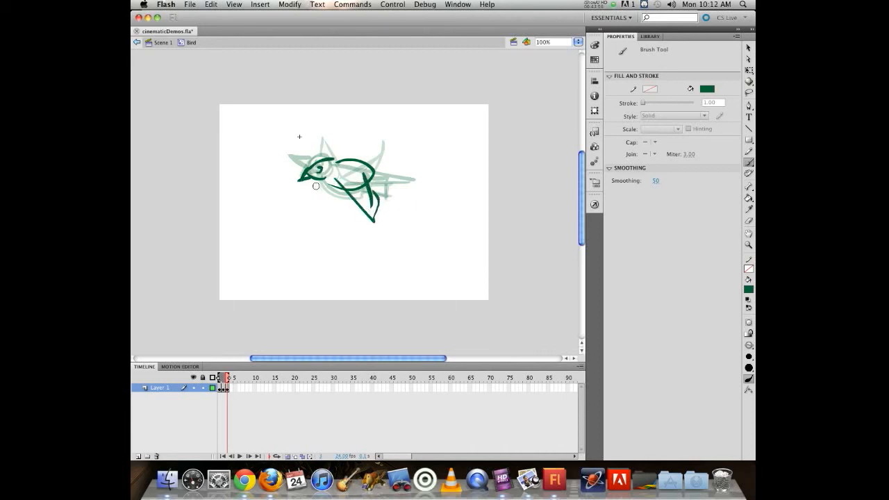
{"action": "left_click_drag", "start_coordinate": [321, 180], "coordinate": [300, 203]}
{"action": "mouse_move", "coordinate": [372, 168]}
{"action": "left_mouse_down"}
{"action": "mouse_move", "coordinate": [391, 161]}
{"action": "mouse_move", "coordinate": [394, 187]}
{"action": "mouse_move", "coordinate": [372, 184]}
{"action": "left_mouse_up"}
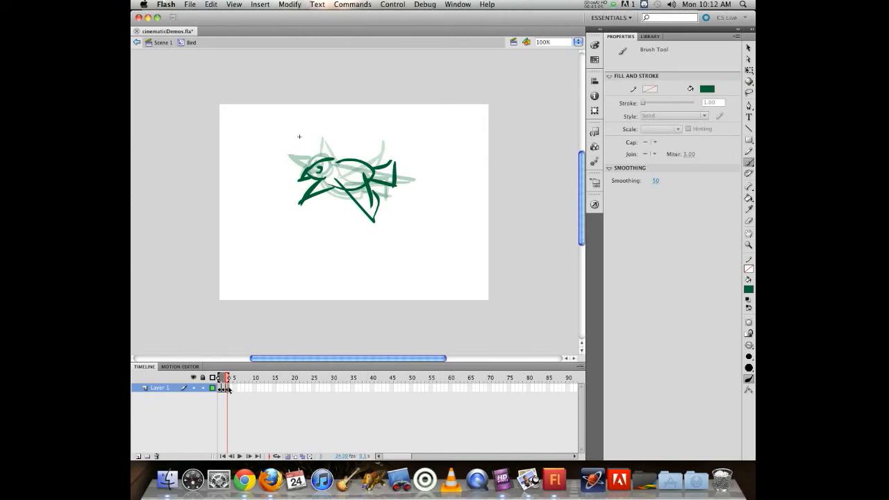
Play and step back and forth through the Bird symbol's three frames to review the wing flap
{"action": "key", "text": "Return"}
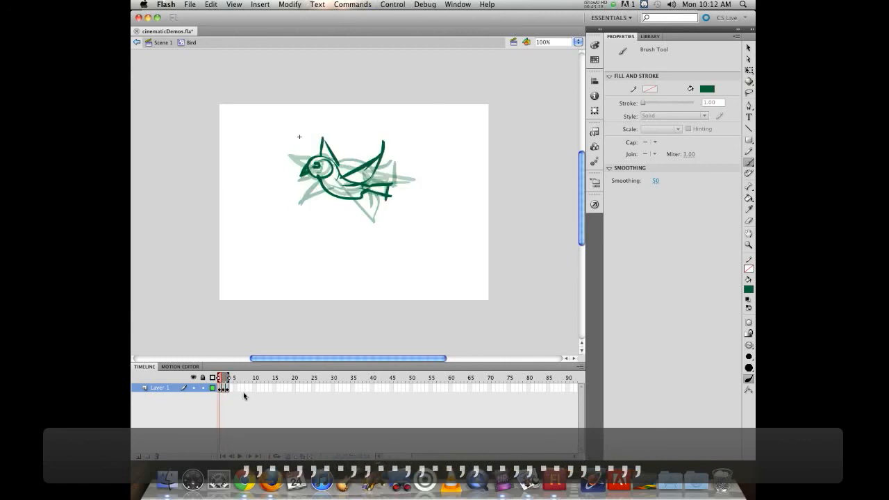
{"action": "key", "text": "period"}
{"action": "key", "text": "period"}
{"action": "key", "text": "comma"}
{"action": "key", "text": "comma"}
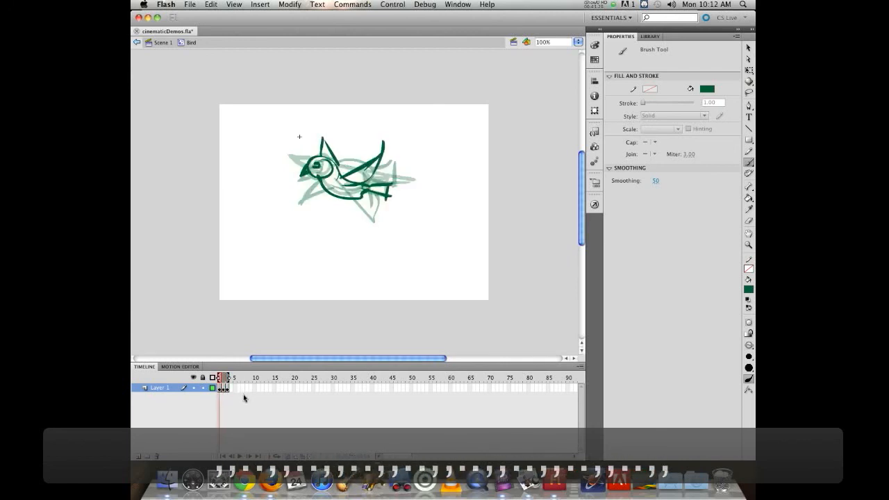
{"action": "key", "text": "period"}
{"action": "key", "text": "period"}
{"action": "key", "text": "comma"}
{"action": "key", "text": "comma"}
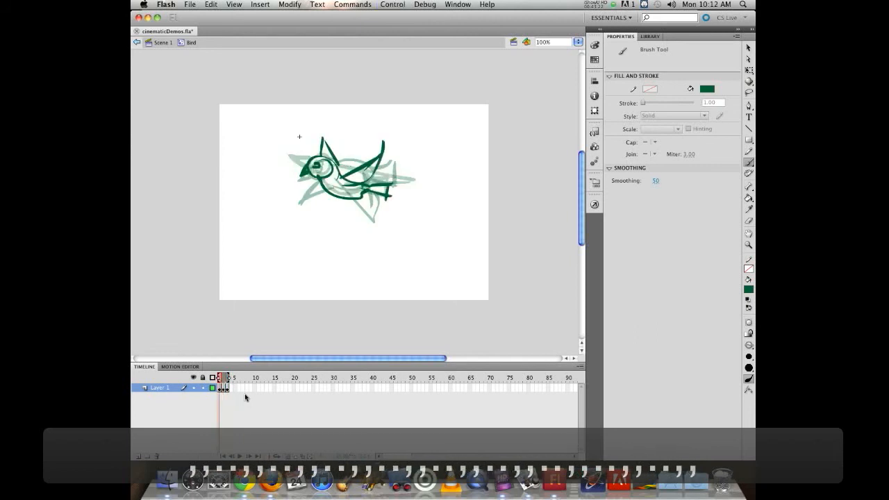
{"action": "key", "text": "period"}
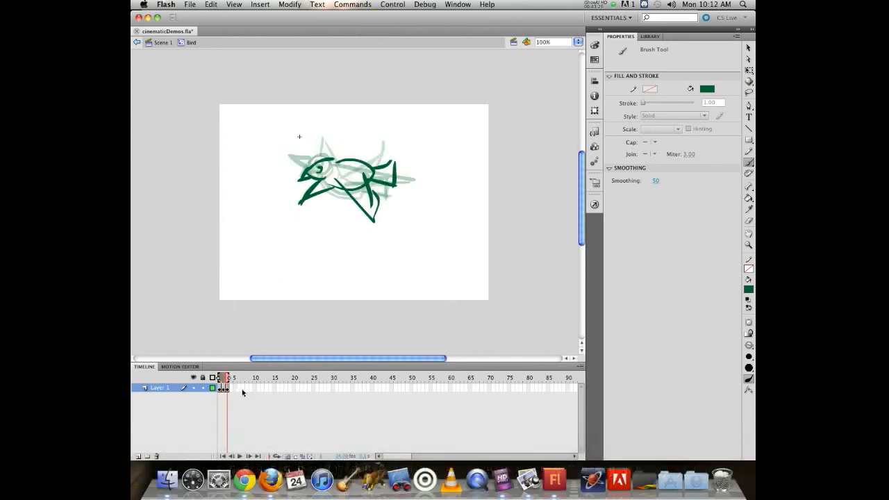
{"action": "left_click_drag", "start_coordinate": [226, 379], "coordinate": [223, 381]}
{"action": "mouse_move", "coordinate": [228, 381]}
{"action": "left_mouse_down"}
{"action": "mouse_move", "coordinate": [219, 381]}
{"action": "mouse_move", "coordinate": [241, 381]}
{"action": "left_mouse_up"}
Toggle onion skinning to compare the bird frames with and without it, and leave it turned off
{"action": "left_click", "coordinate": [286, 456]}
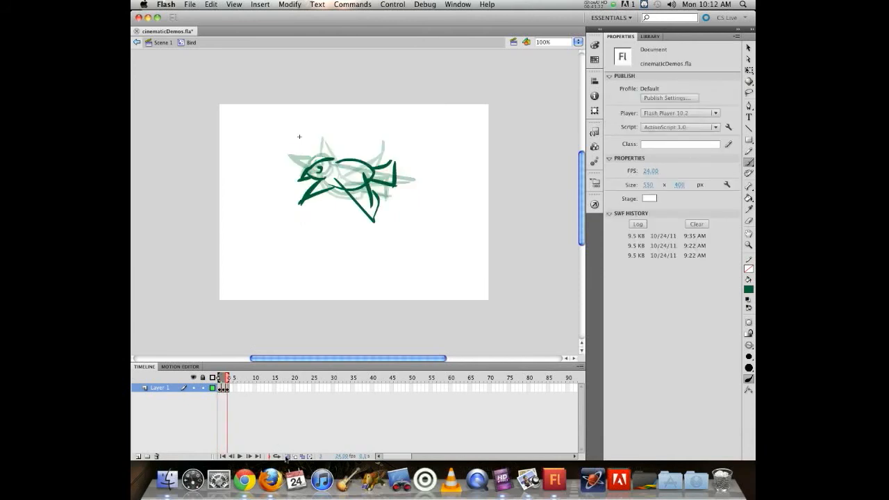
{"action": "left_click", "coordinate": [277, 456]}
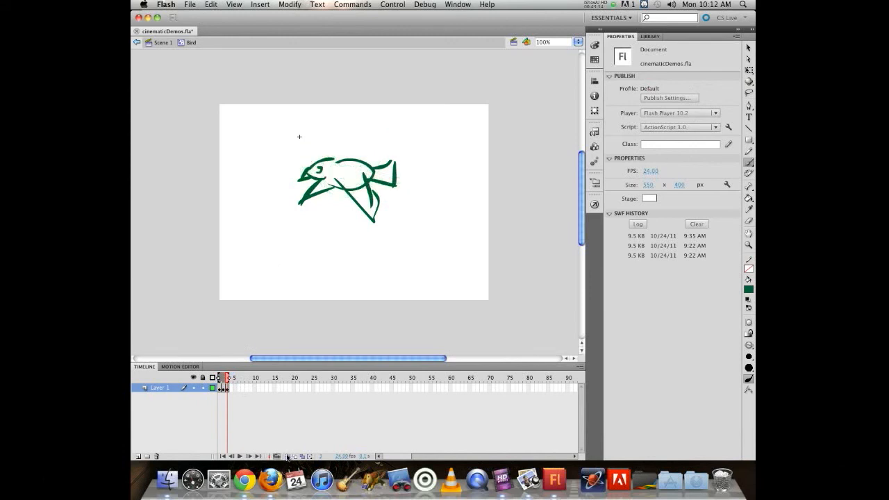
{"action": "left_click", "coordinate": [277, 456]}
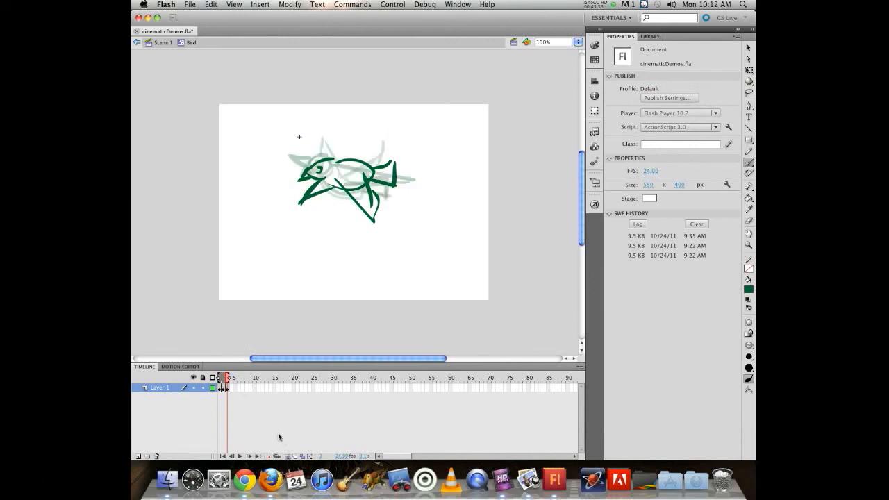
{"action": "key", "text": "m"}
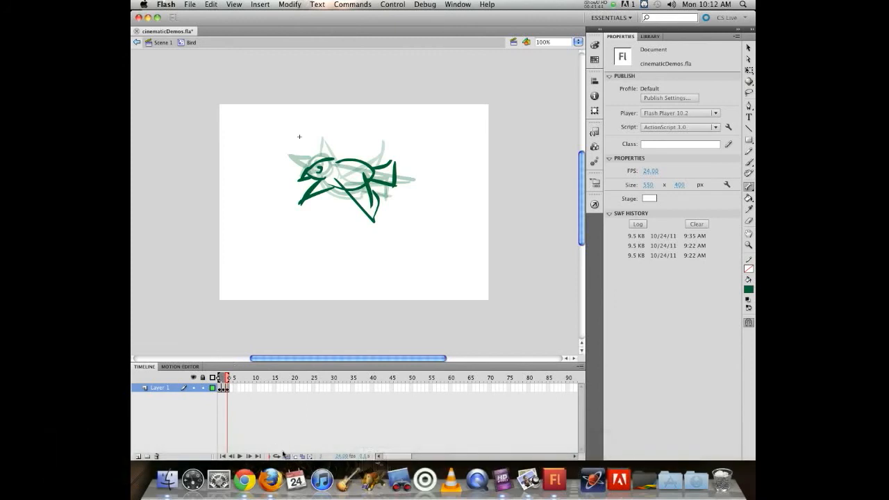
{"action": "left_click", "coordinate": [287, 456]}
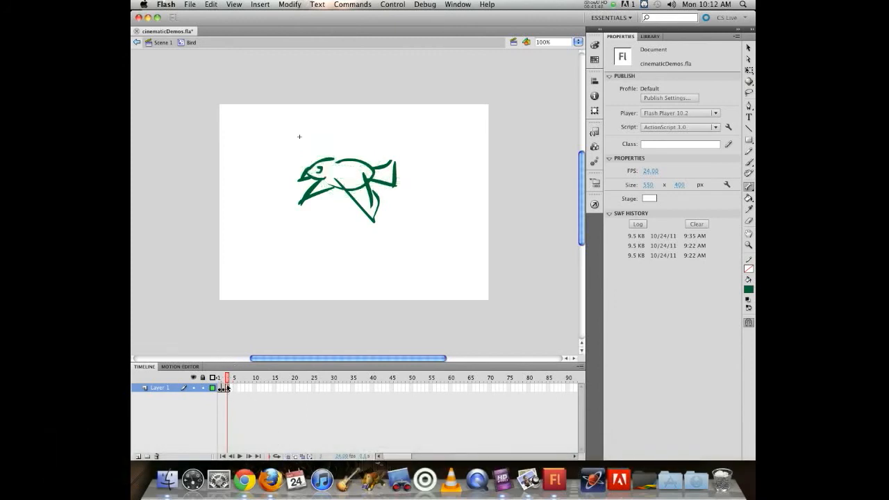
Extend each of the three bird drawings in the Bird symbol by one frame and play the slower wing flap
{"action": "left_click", "coordinate": [228, 388]}
{"action": "key", "text": "F5"}
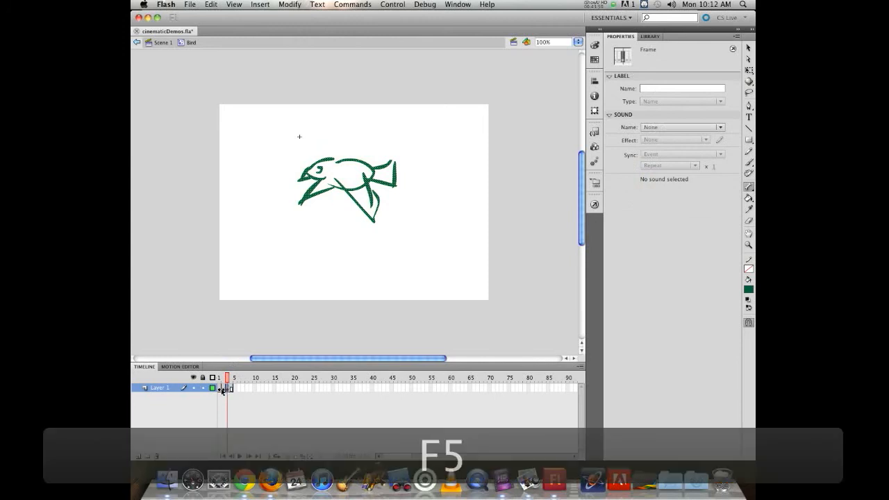
{"action": "key", "text": "F5"}
{"action": "key", "text": "F5"}
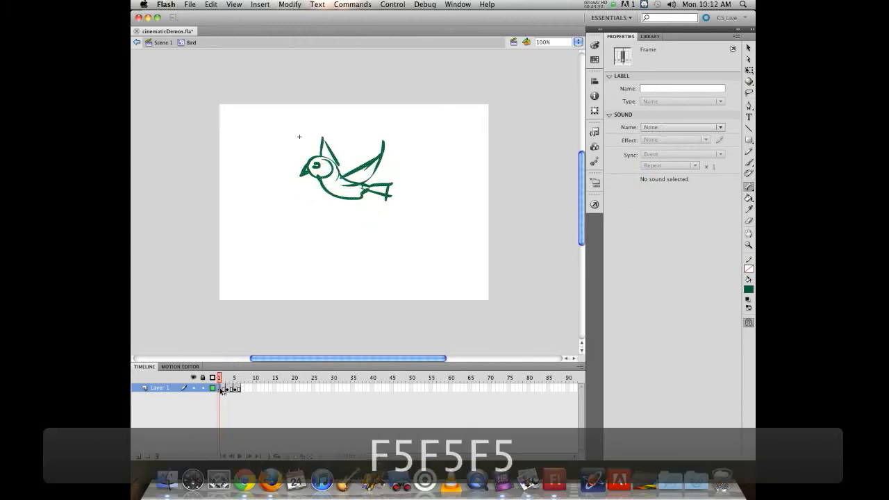
{"action": "left_click", "coordinate": [234, 413]}
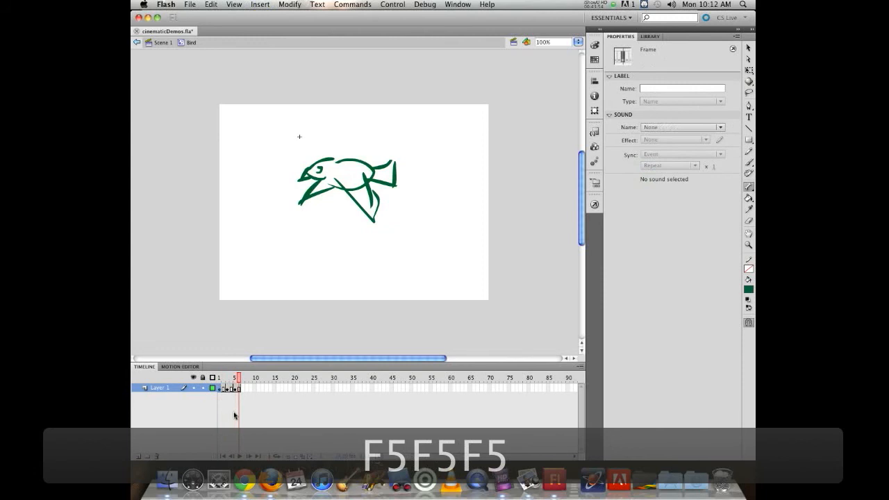
{"action": "key", "text": "Return"}
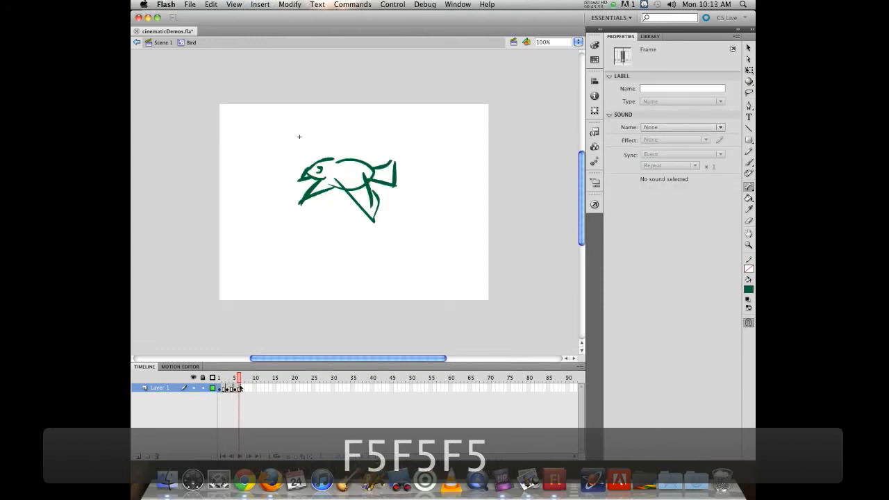
Copy the level-wings drawing from frames 3 and 4 to frame 7 and play the completed flap cycle
{"action": "mouse_move", "coordinate": [239, 381]}
{"action": "left_mouse_down"}
{"action": "mouse_move", "coordinate": [219, 378]}
{"action": "mouse_move", "coordinate": [240, 378]}
{"action": "mouse_move", "coordinate": [219, 379]}
{"action": "mouse_move", "coordinate": [229, 388]}
{"action": "left_mouse_up"}
{"action": "left_click", "coordinate": [229, 388]}
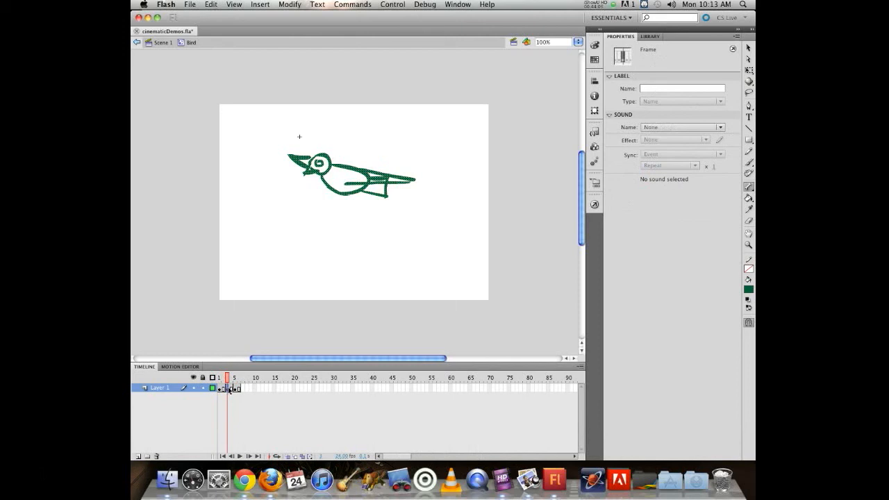
{"action": "left_click", "coordinate": [231, 388]}
{"action": "left_click", "coordinate": [244, 388]}
{"action": "left_click_drag", "start_coordinate": [241, 377], "coordinate": [218, 374]}
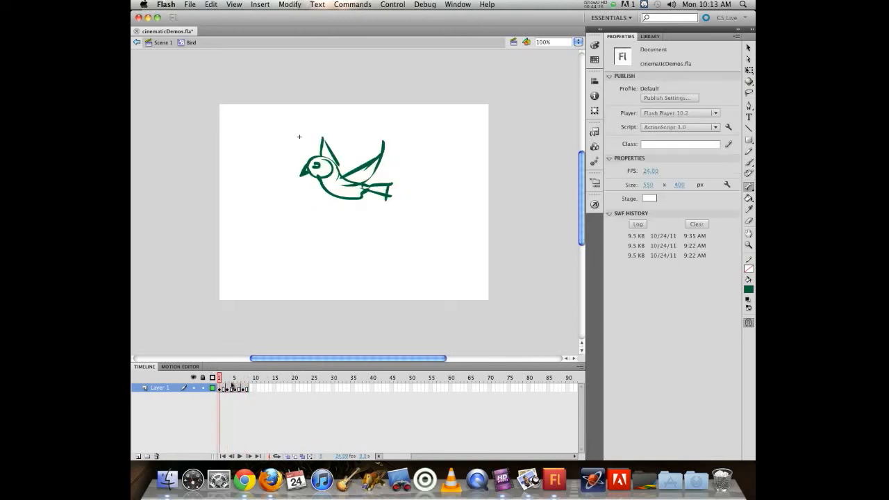
{"action": "key", "text": "Return"}
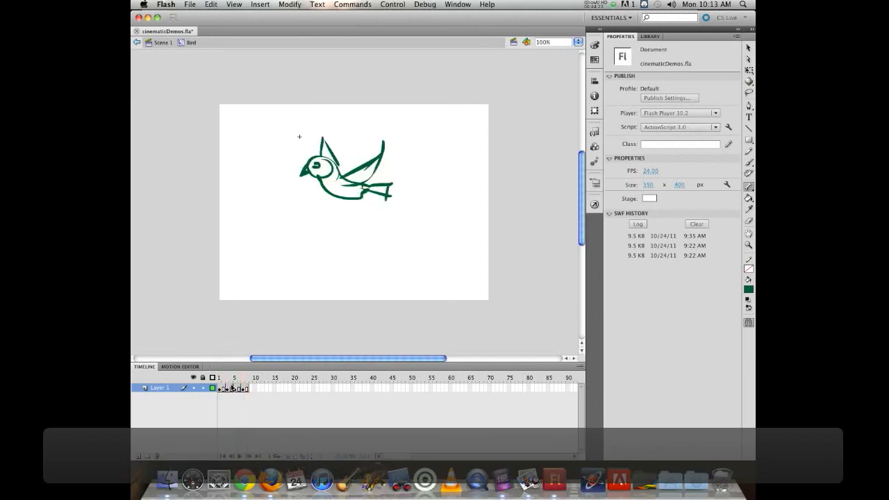
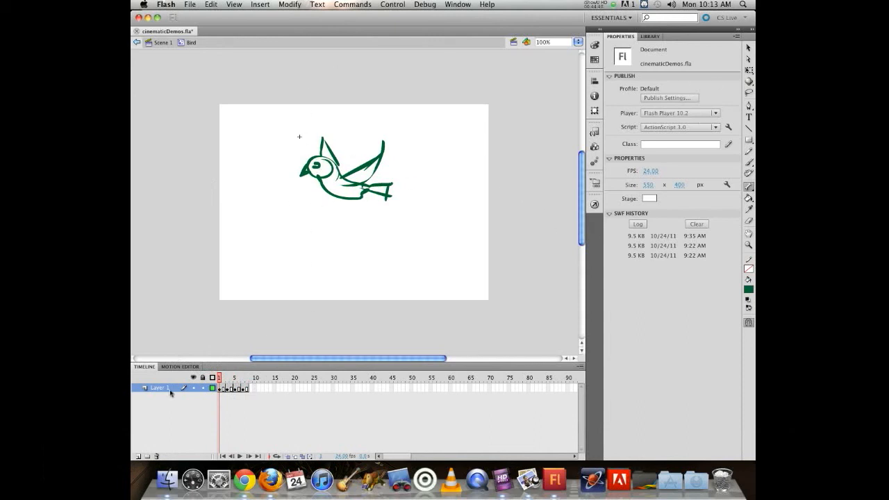
Add a layer beneath the bird outlines and color the frame 1 bird yellow-green using a larger brush size
{"action": "left_click", "coordinate": [138, 456]}
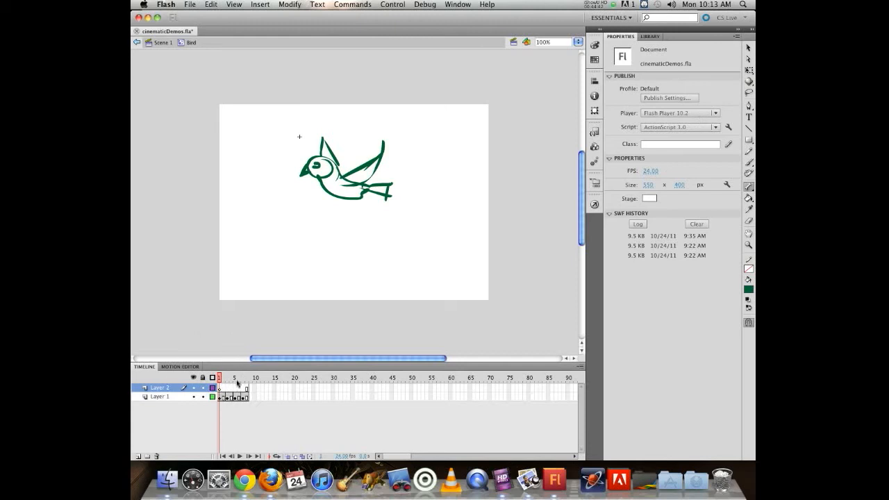
{"action": "left_click_drag", "start_coordinate": [160, 388], "coordinate": [160, 401]}
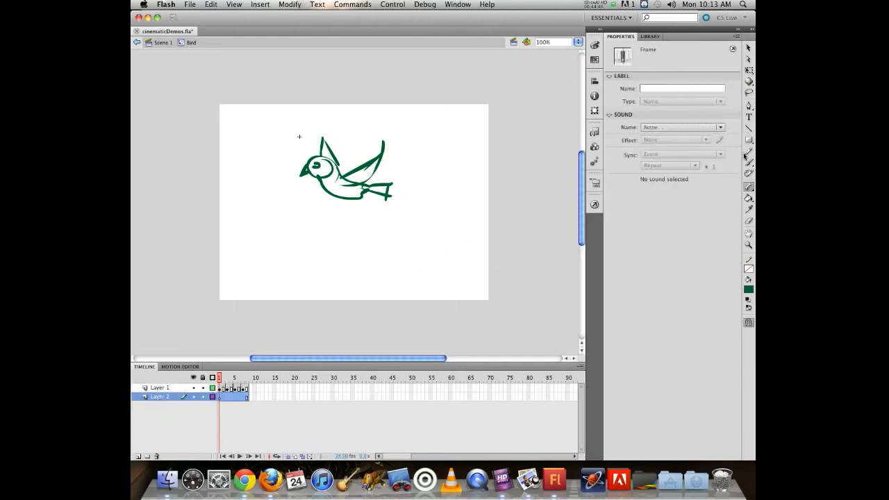
{"action": "left_click", "coordinate": [748, 162]}
{"action": "left_click", "coordinate": [747, 292]}
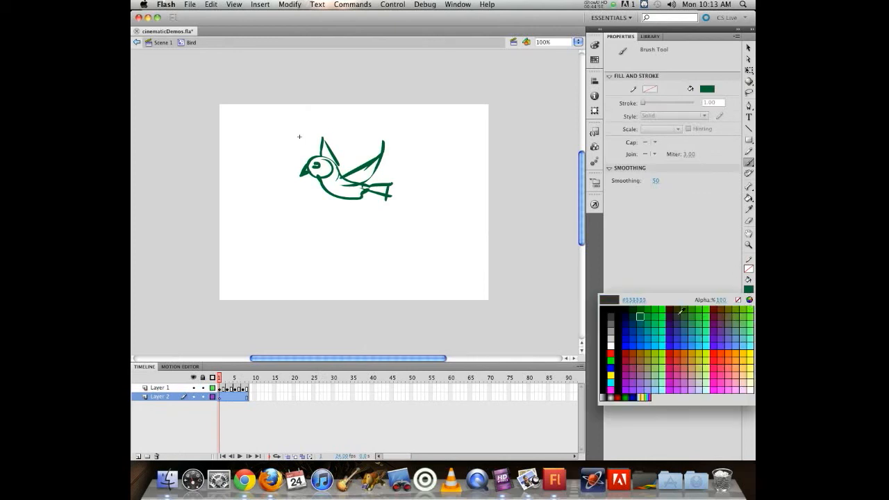
{"action": "left_click", "coordinate": [709, 351]}
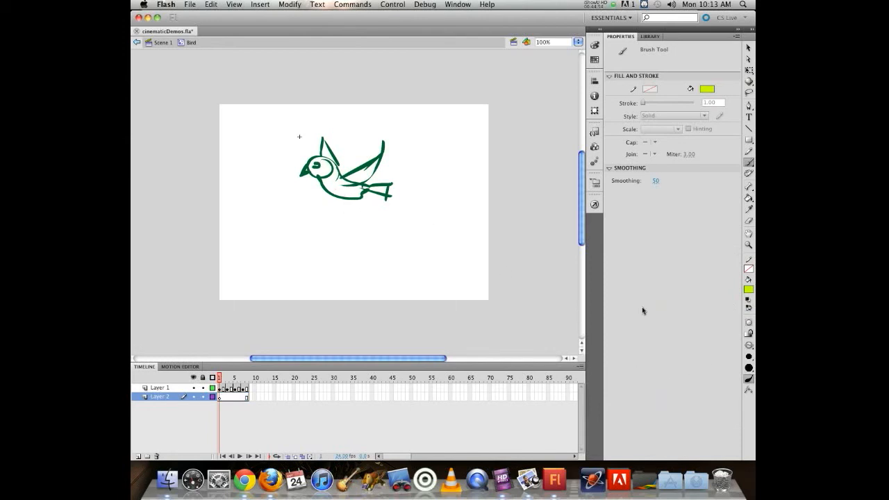
{"action": "left_click", "coordinate": [748, 356]}
{"action": "left_click", "coordinate": [722, 421]}
{"action": "mouse_move", "coordinate": [322, 165]}
{"action": "left_mouse_down"}
{"action": "mouse_move", "coordinate": [322, 142]}
{"action": "mouse_move", "coordinate": [347, 188]}
{"action": "mouse_move", "coordinate": [329, 170]}
{"action": "mouse_move", "coordinate": [326, 178]}
{"action": "mouse_move", "coordinate": [383, 188]}
{"action": "mouse_move", "coordinate": [348, 183]}
{"action": "mouse_move", "coordinate": [376, 166]}
{"action": "mouse_move", "coordinate": [346, 186]}
{"action": "mouse_move", "coordinate": [376, 169]}
{"action": "mouse_move", "coordinate": [353, 182]}
{"action": "mouse_move", "coordinate": [323, 181]}
{"action": "mouse_move", "coordinate": [324, 158]}
{"action": "mouse_move", "coordinate": [320, 179]}
{"action": "left_mouse_up"}
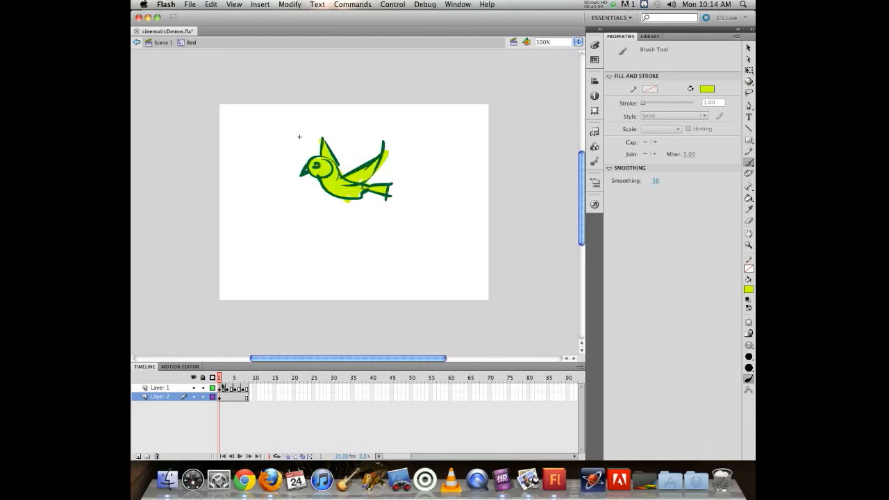
Insert blank keyframes at frames 3 and 5 of the color layer and paint the bird yellow-green in each
{"action": "left_click", "coordinate": [228, 397]}
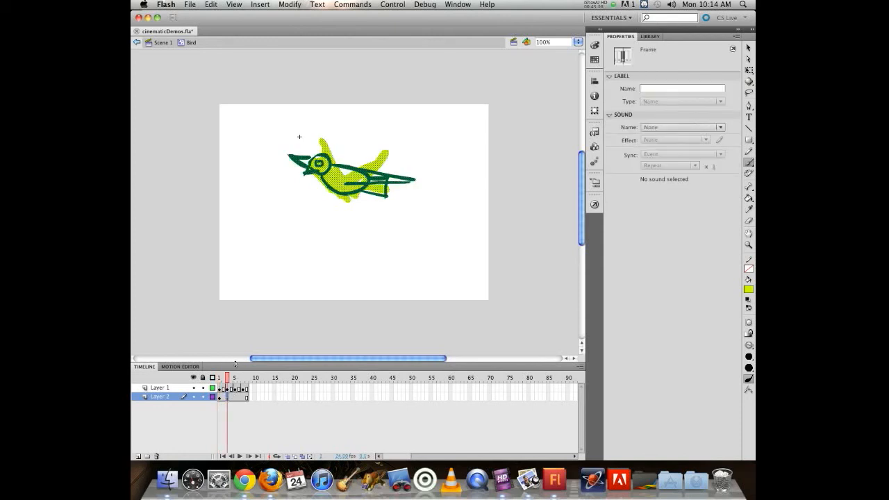
{"action": "key", "text": "F7"}
{"action": "mouse_move", "coordinate": [332, 177]}
{"action": "left_mouse_down"}
{"action": "mouse_move", "coordinate": [347, 184]}
{"action": "mouse_move", "coordinate": [303, 160]}
{"action": "mouse_move", "coordinate": [330, 184]}
{"action": "mouse_move", "coordinate": [409, 181]}
{"action": "mouse_move", "coordinate": [333, 170]}
{"action": "mouse_move", "coordinate": [306, 196]}
{"action": "mouse_move", "coordinate": [316, 169]}
{"action": "mouse_move", "coordinate": [305, 177]}
{"action": "mouse_move", "coordinate": [347, 189]}
{"action": "mouse_move", "coordinate": [373, 214]}
{"action": "mouse_move", "coordinate": [351, 166]}
{"action": "mouse_move", "coordinate": [393, 171]}
{"action": "mouse_move", "coordinate": [360, 164]}
{"action": "mouse_move", "coordinate": [313, 186]}
{"action": "left_mouse_up"}
{"action": "left_click", "coordinate": [234, 397]}
{"action": "key", "text": "F7"}
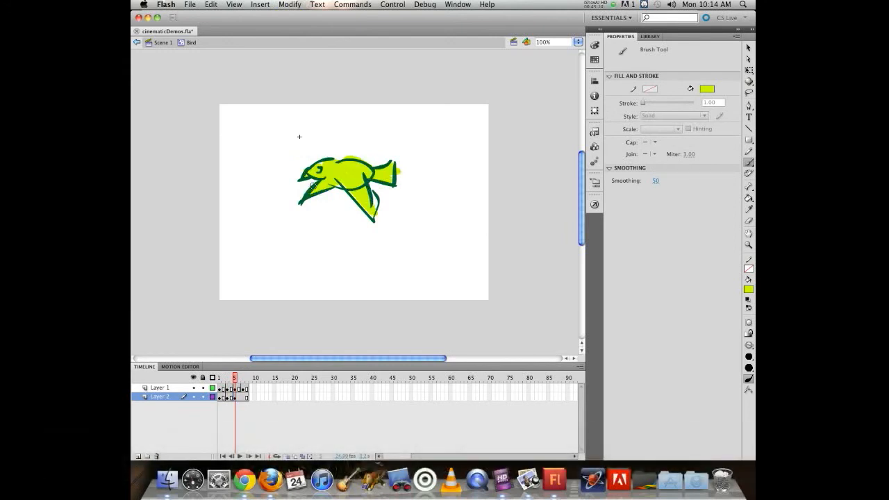
Insert a blank keyframe at frame 7 of the color layer, paint the bird yellow-green, and scrub the colored frames
{"action": "left_click", "coordinate": [243, 396]}
{"action": "key", "text": "F7"}
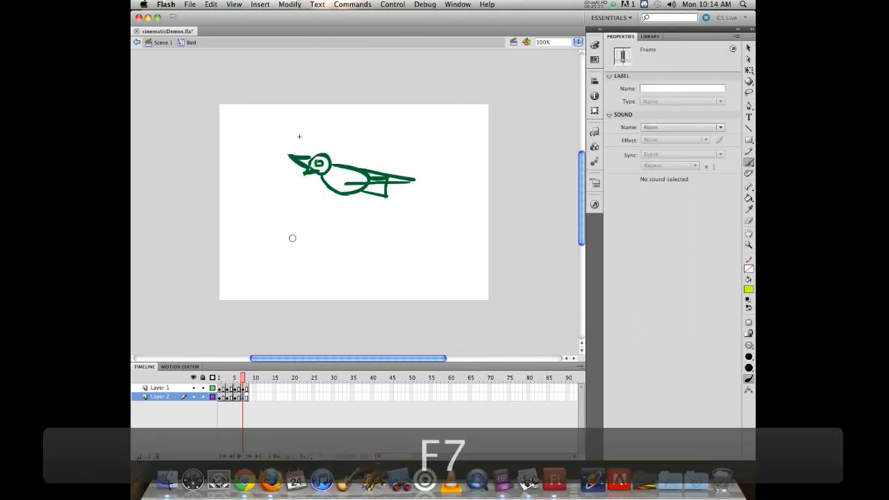
{"action": "mouse_move", "coordinate": [304, 157]}
{"action": "left_mouse_down"}
{"action": "mouse_move", "coordinate": [374, 188]}
{"action": "mouse_move", "coordinate": [363, 171]}
{"action": "mouse_move", "coordinate": [390, 186]}
{"action": "mouse_move", "coordinate": [388, 175]}
{"action": "mouse_move", "coordinate": [409, 179]}
{"action": "left_mouse_up"}
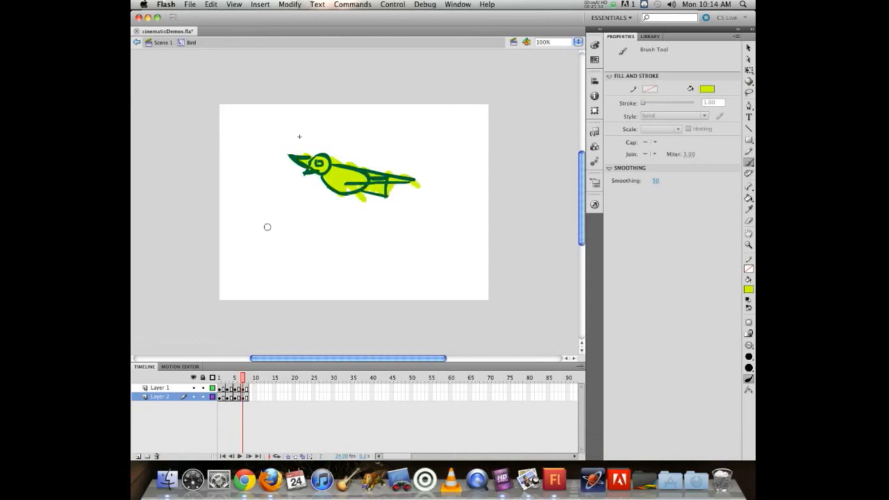
{"action": "mouse_move", "coordinate": [248, 377]}
{"action": "left_mouse_down"}
{"action": "mouse_move", "coordinate": [220, 377]}
{"action": "mouse_move", "coordinate": [261, 377]}
{"action": "mouse_move", "coordinate": [208, 375]}
{"action": "mouse_move", "coordinate": [256, 377]}
{"action": "mouse_move", "coordinate": [212, 377]}
{"action": "mouse_move", "coordinate": [247, 381]}
{"action": "left_mouse_up"}
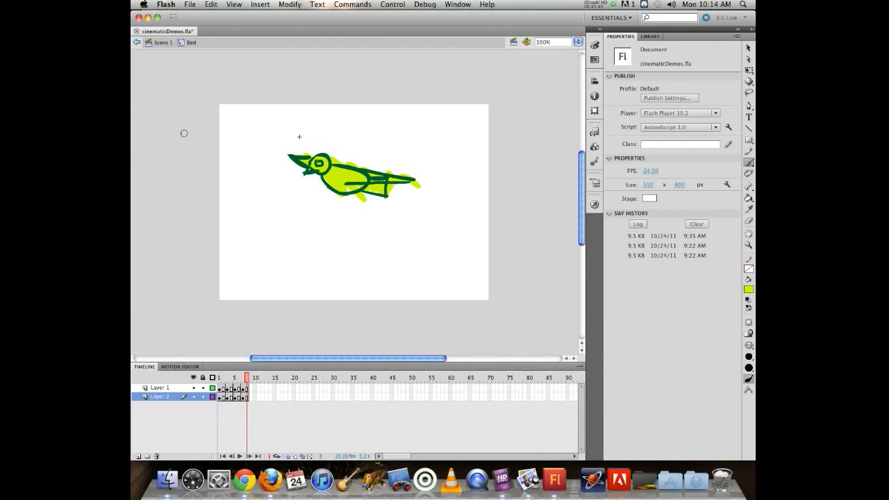
Return to Scene 1, save the file, and move the bird just beyond the right edge of the stage
{"action": "left_click", "coordinate": [162, 43]}
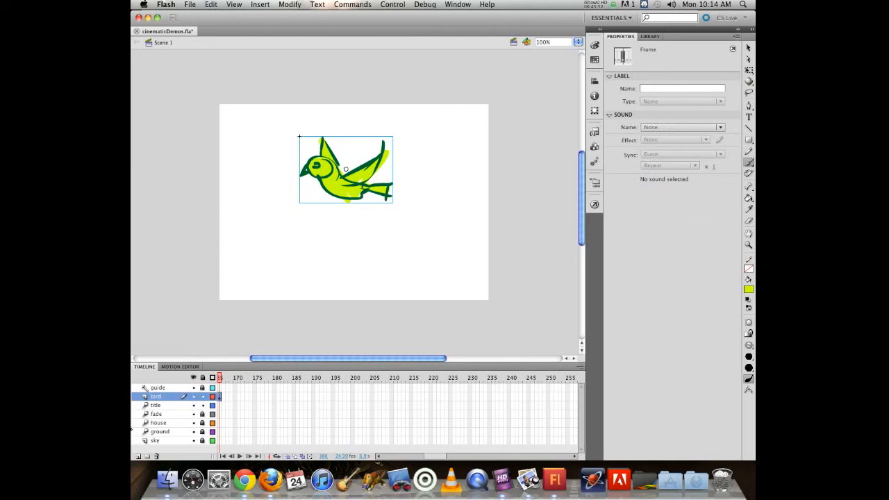
{"action": "key", "text": "super+s"}
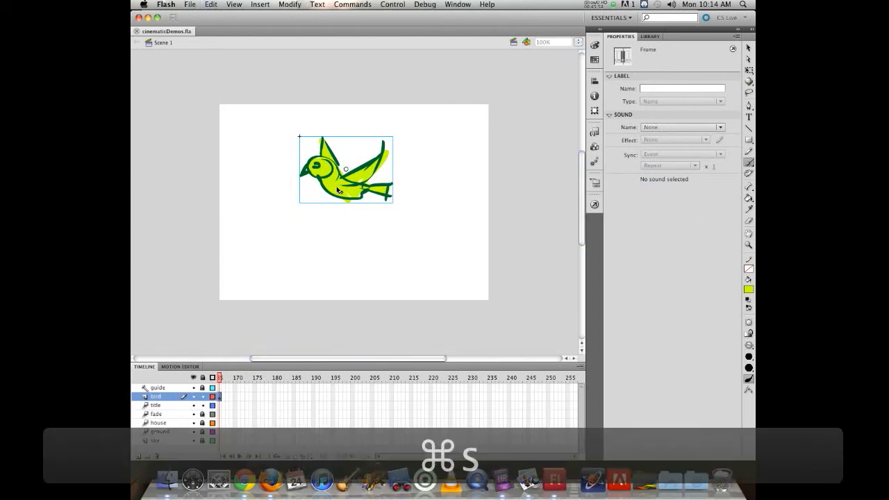
{"action": "left_click_drag", "start_coordinate": [335, 177], "coordinate": [529, 177]}
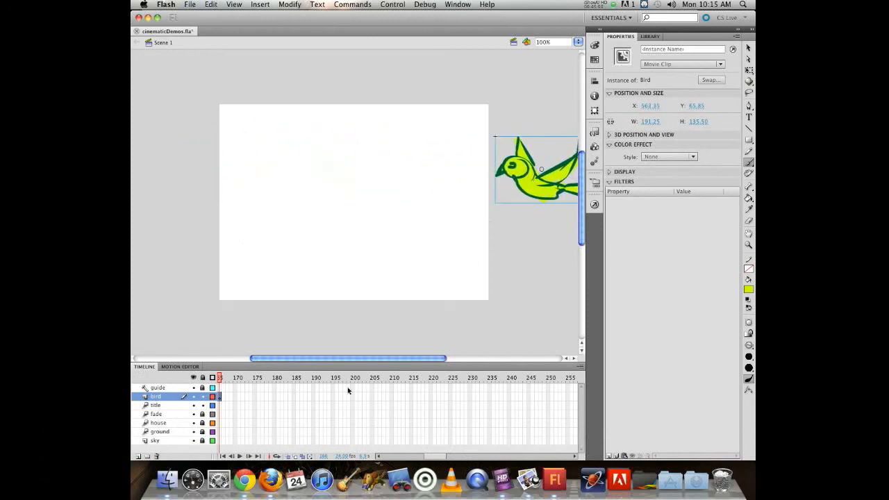
Create a motion tween on the bird layer and extend its span to about frame 195
{"action": "right_click", "coordinate": [220, 400]}
{"action": "left_click", "coordinate": [226, 403]}
{"action": "right_click", "coordinate": [220, 398]}
{"action": "left_click", "coordinate": [225, 401]}
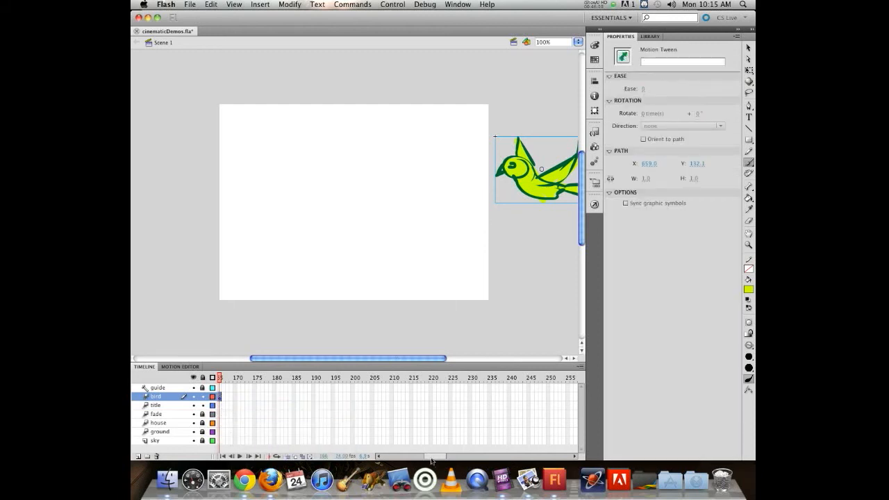
{"action": "left_click_drag", "start_coordinate": [431, 459], "coordinate": [417, 456]}
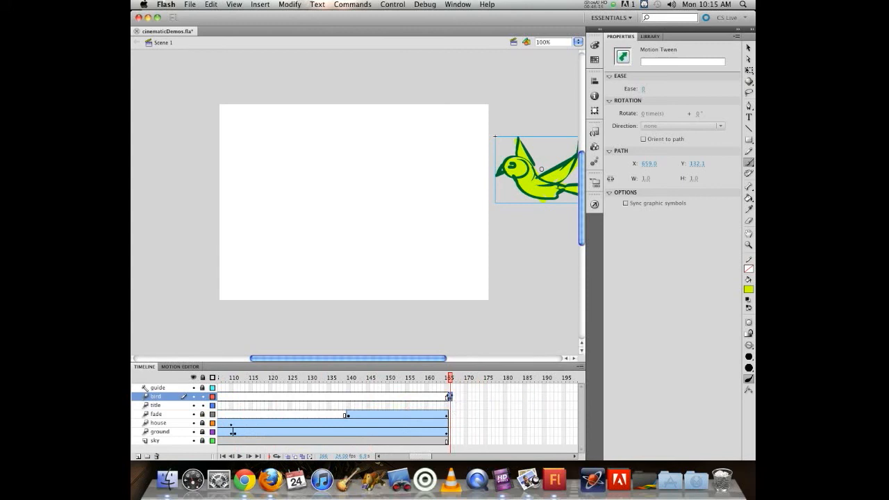
{"action": "left_click_drag", "start_coordinate": [450, 395], "coordinate": [565, 378]}
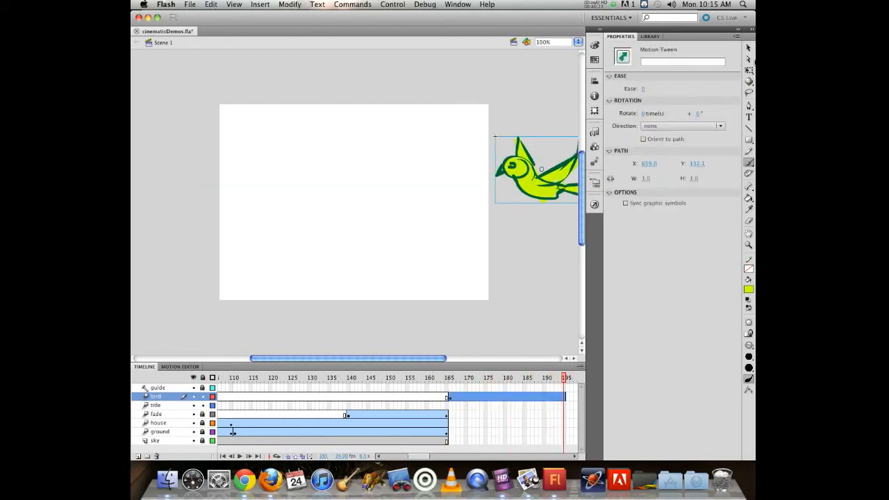
Move the bird straight across to the left side of the stage at the tween's end and scrub the flight
{"action": "key", "text": "v"}
{"action": "left_click", "coordinate": [526, 171]}
{"action": "left_click_drag", "start_coordinate": [540, 188], "coordinate": [268, 189]}
{"action": "left_click_drag", "start_coordinate": [571, 378], "coordinate": [499, 372]}
{"action": "left_click", "coordinate": [489, 397]}
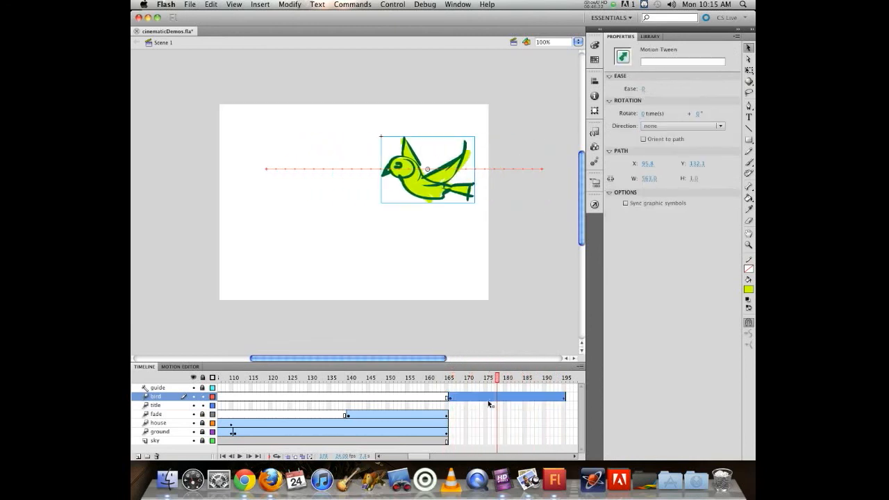
Change the Bird instance's behavior from Movie Clip to Graphic and play the flight to check the flapping wings
{"action": "left_click", "coordinate": [422, 189]}
{"action": "left_click", "coordinate": [665, 63]}
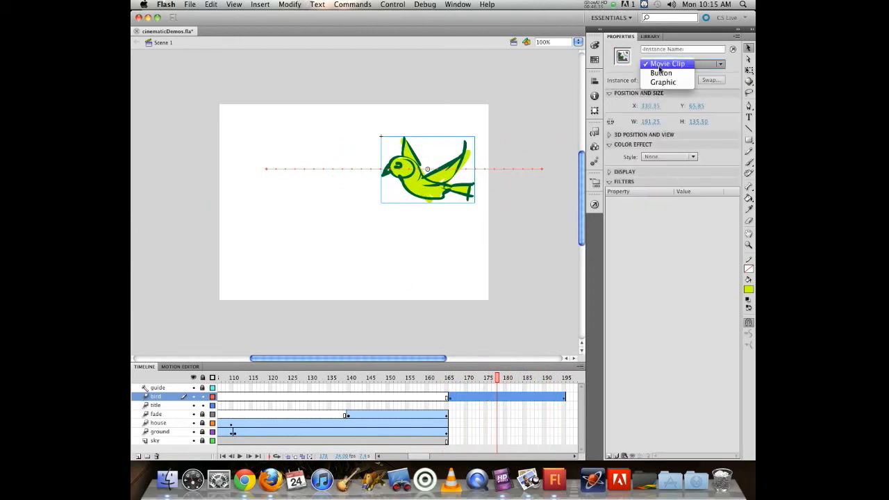
{"action": "key", "text": "Return"}
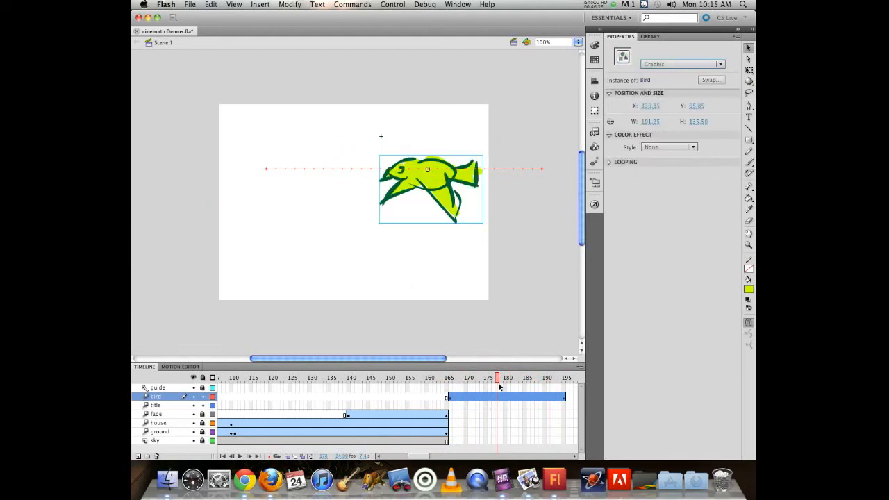
{"action": "left_click_drag", "start_coordinate": [498, 384], "coordinate": [450, 377]}
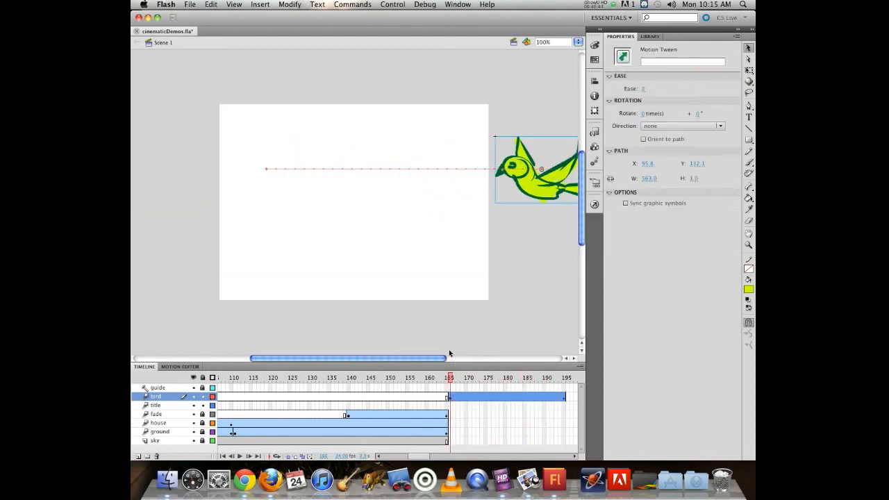
{"action": "key", "text": "Return"}
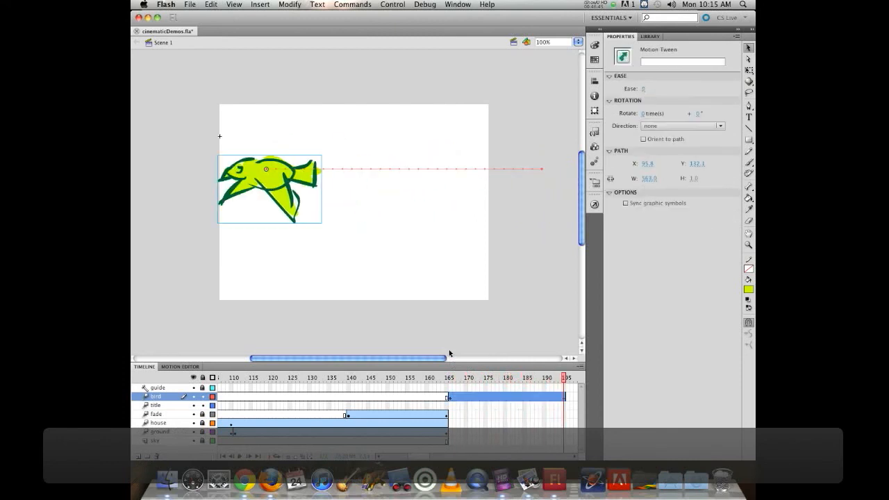
{"action": "key", "text": "Return"}
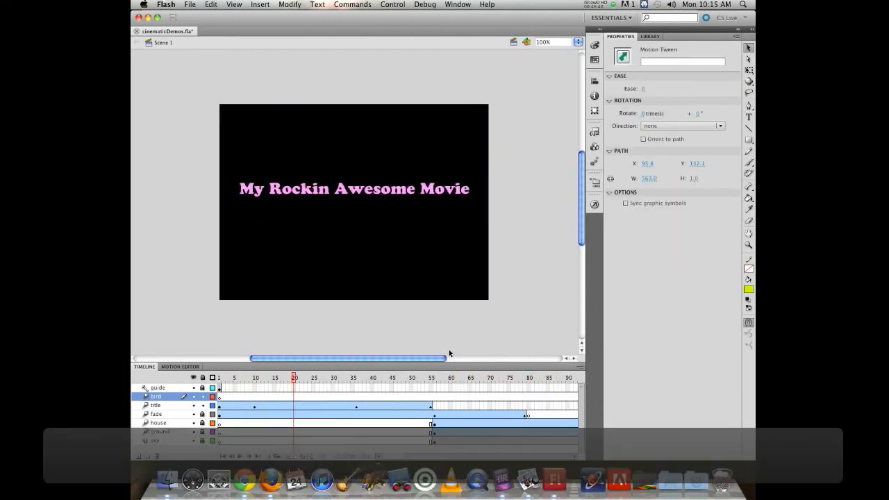
{"action": "left_click_drag", "start_coordinate": [394, 458], "coordinate": [423, 458]}
{"action": "mouse_move", "coordinate": [377, 379]}
{"action": "left_mouse_down"}
{"action": "mouse_move", "coordinate": [396, 378]}
{"action": "mouse_move", "coordinate": [380, 378]}
{"action": "left_mouse_up"}
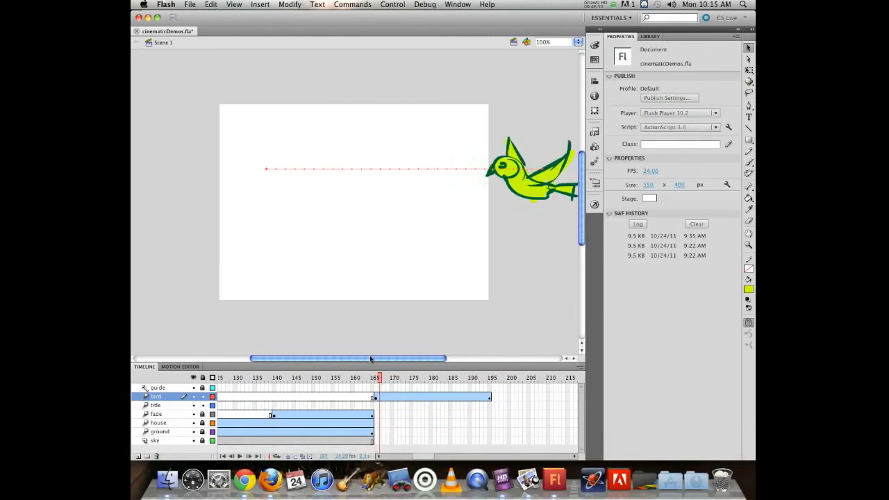
{"action": "key", "text": "Return"}
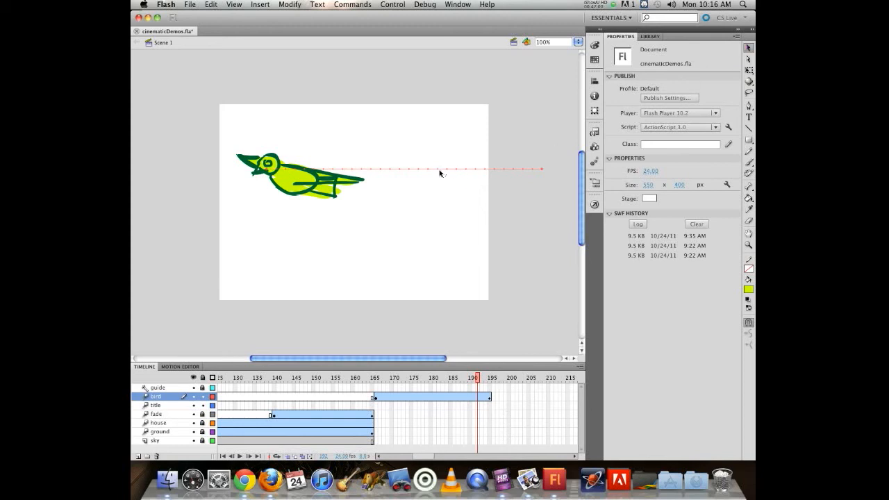
Bend the bird's straight motion path upward into an arc and scrub through the tween to check the curved flight
{"action": "left_click_drag", "start_coordinate": [439, 173], "coordinate": [428, 124]}
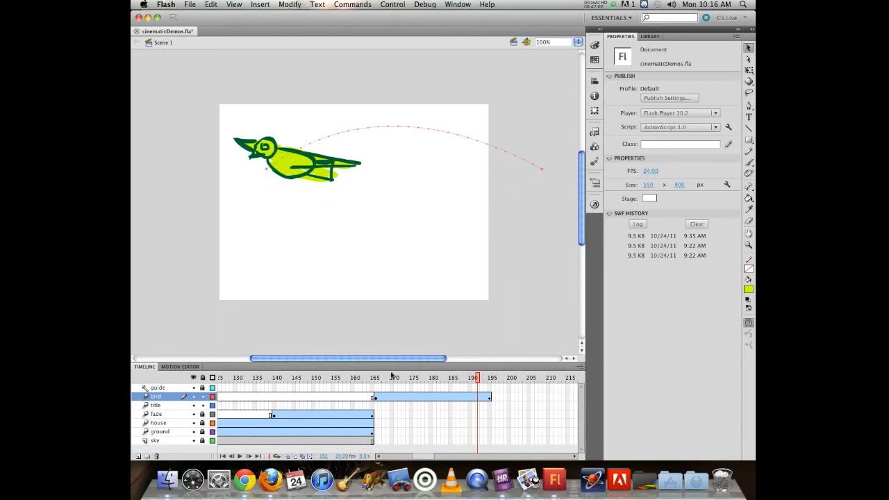
{"action": "left_click_drag", "start_coordinate": [477, 377], "coordinate": [431, 385]}
{"action": "left_click", "coordinate": [430, 399]}
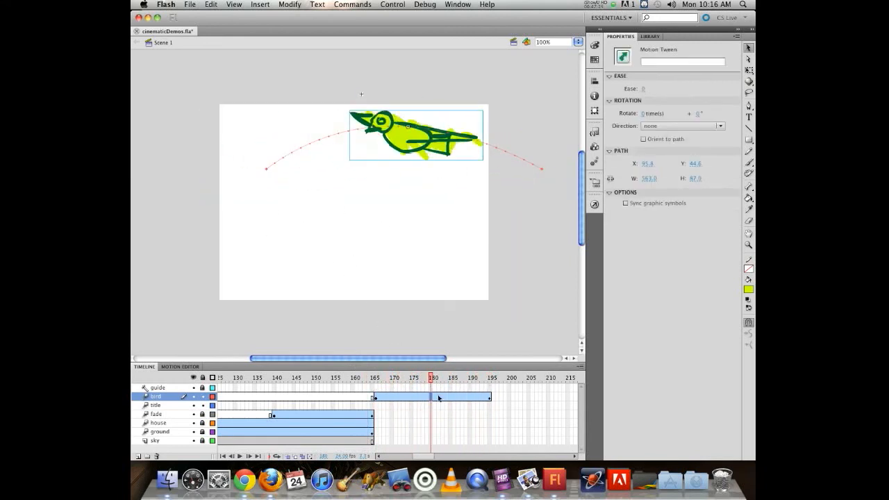
{"action": "left_click_drag", "start_coordinate": [431, 378], "coordinate": [382, 372]}
{"action": "left_click", "coordinate": [384, 396]}
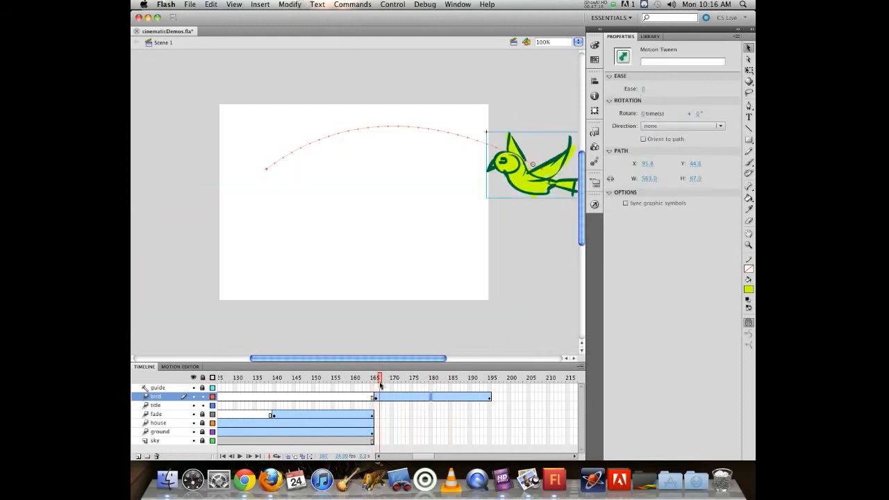
Try Orient to path on the bird's motion tween and scrub its first frames to check the bird's rotation
{"action": "left_click", "coordinate": [388, 397]}
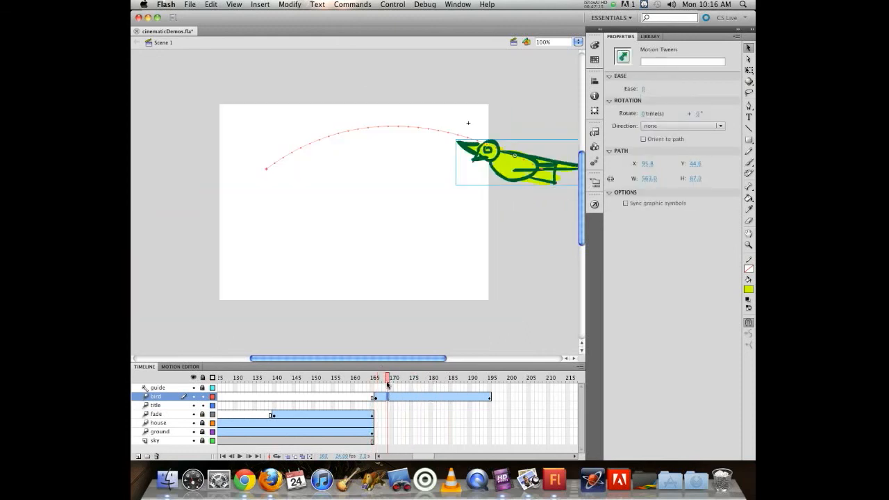
{"action": "left_click", "coordinate": [643, 139]}
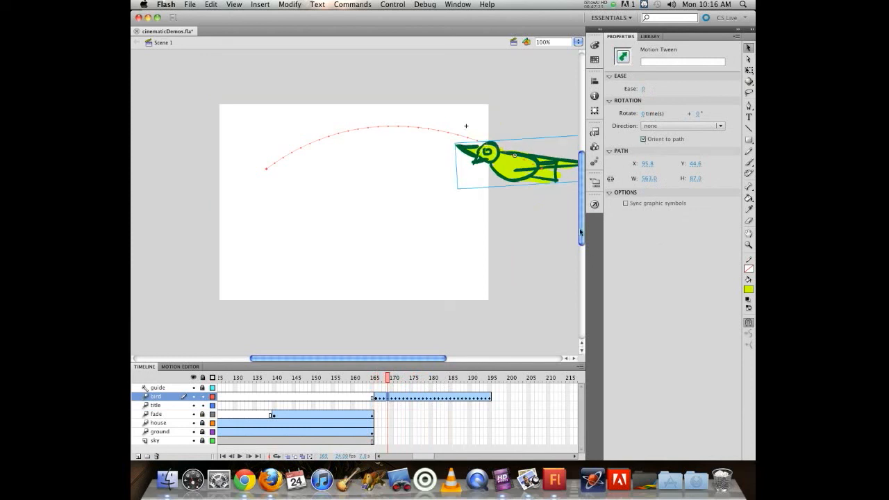
{"action": "left_click", "coordinate": [387, 378]}
{"action": "mouse_move", "coordinate": [387, 379]}
{"action": "left_mouse_down"}
{"action": "mouse_move", "coordinate": [484, 381]}
{"action": "mouse_move", "coordinate": [381, 386]}
{"action": "left_mouse_up"}
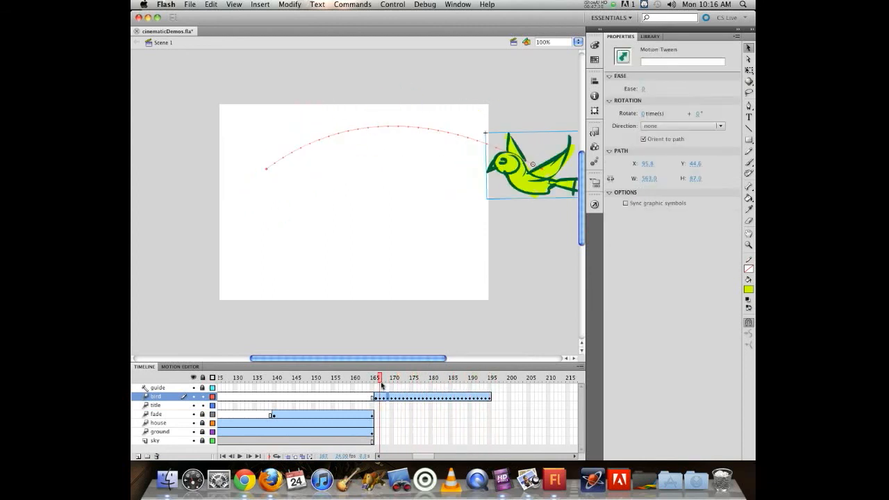
Undo the Orient to path setting on the bird's motion tween
{"action": "key", "text": "super+z"}
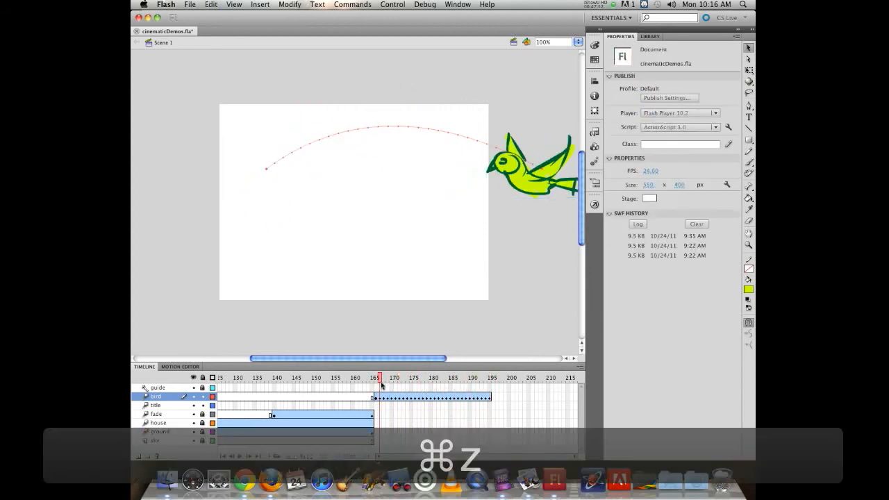
{"action": "key", "text": "super+z"}
{"action": "key", "text": "super+z"}
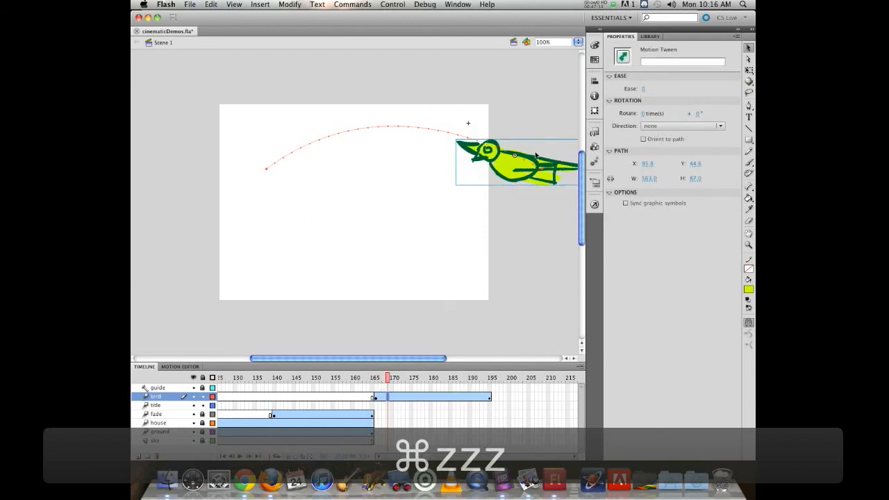
Bend the bird's motion path into a higher arc and move its end point down near the stage's lower-left corner
{"action": "left_click", "coordinate": [375, 379]}
{"action": "left_click", "coordinate": [387, 396]}
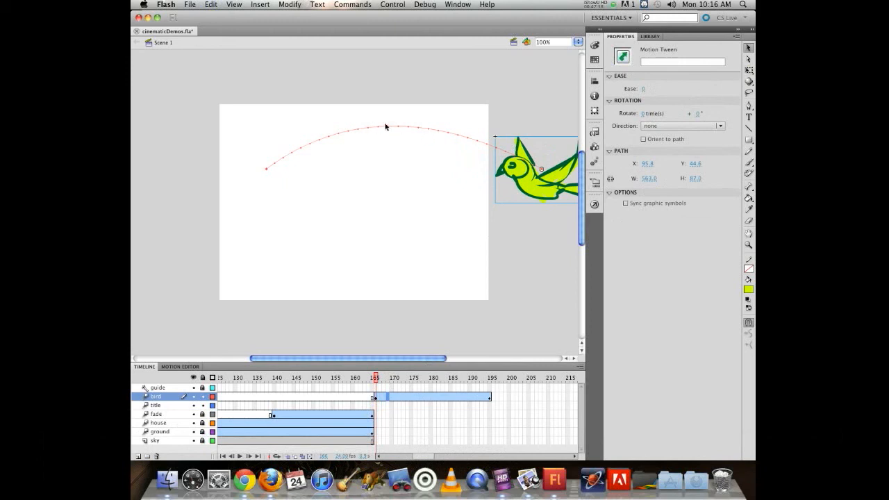
{"action": "left_click_drag", "start_coordinate": [398, 128], "coordinate": [396, 91]}
{"action": "left_click_drag", "start_coordinate": [266, 172], "coordinate": [255, 262]}
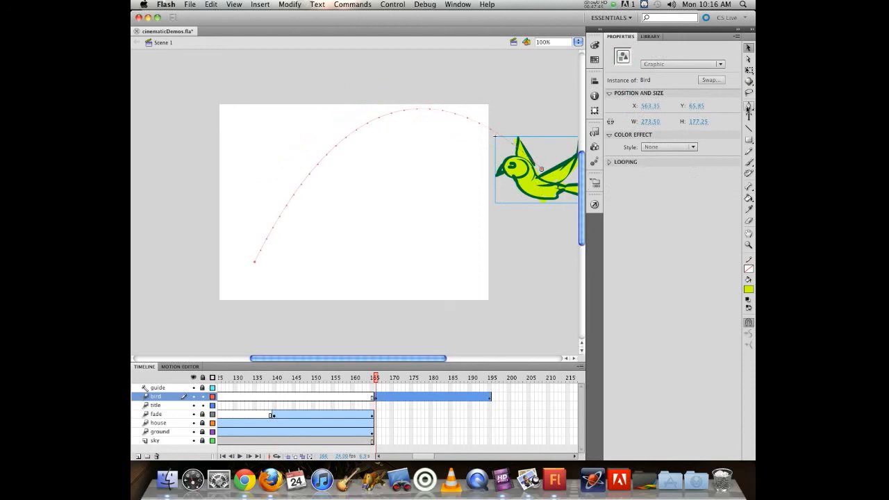
Rotate the bird about 30 degrees clockwise at the tween's start with Free Transform so its beak points up along the path
{"action": "left_click", "coordinate": [749, 70]}
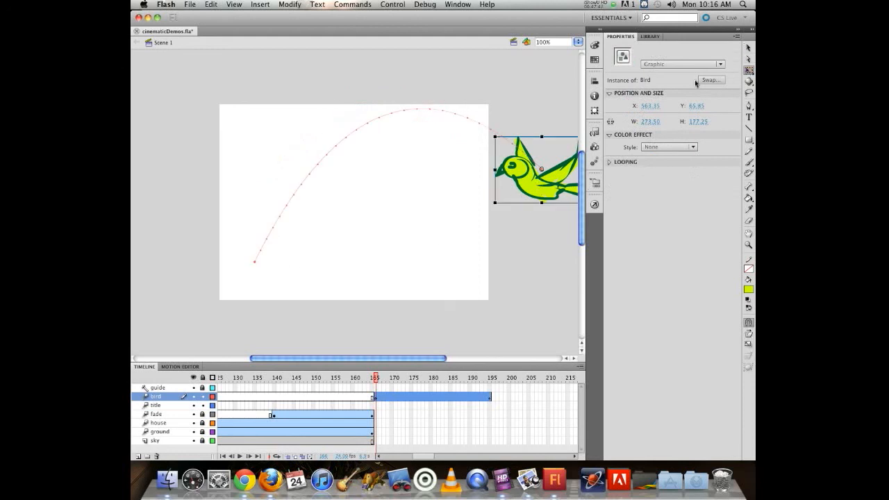
{"action": "left_click", "coordinate": [489, 137]}
{"action": "left_click", "coordinate": [528, 179]}
{"action": "left_click_drag", "start_coordinate": [491, 133], "coordinate": [517, 118]}
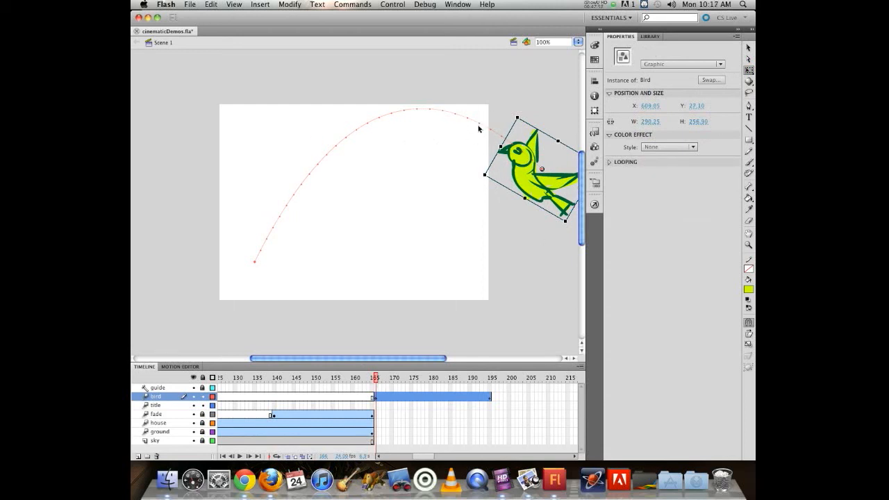
Try Orient to path on the tween with the tilted bird and scrub to the tween's end to check its rotation
{"action": "left_click", "coordinate": [494, 140]}
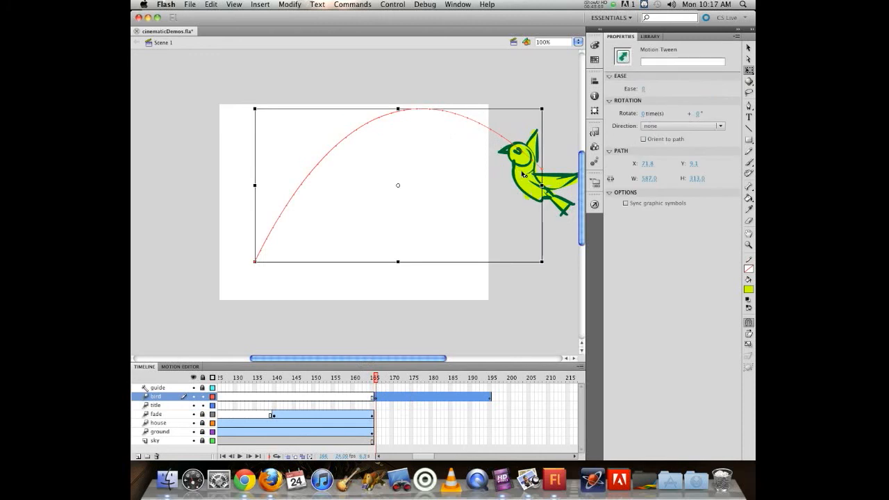
{"action": "left_click", "coordinate": [523, 175]}
{"action": "left_click", "coordinate": [472, 123]}
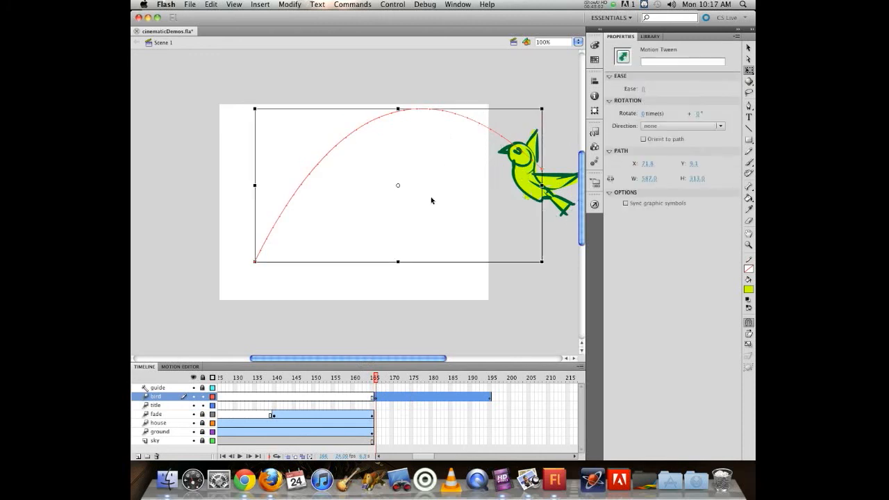
{"action": "left_click", "coordinate": [411, 400]}
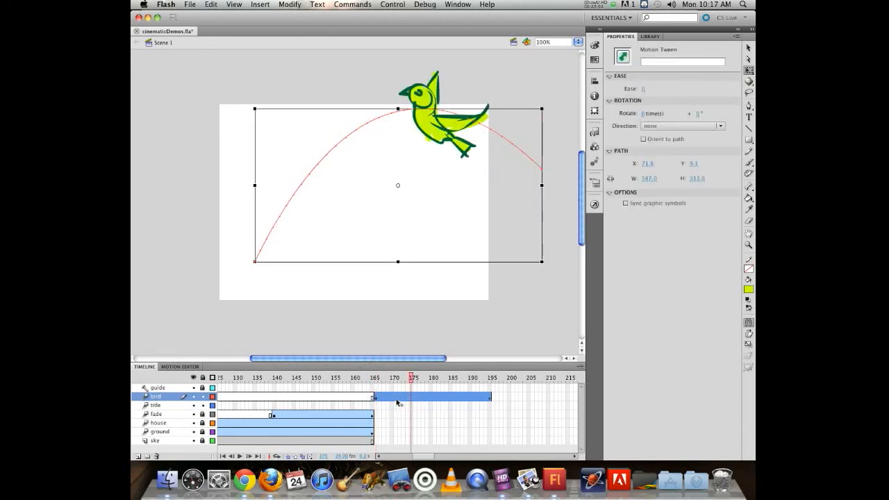
{"action": "left_click", "coordinate": [643, 139]}
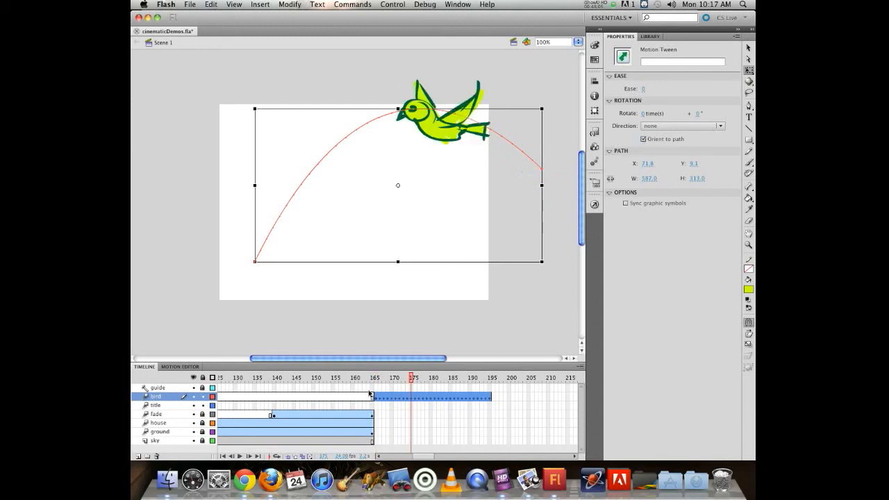
{"action": "left_click_drag", "start_coordinate": [410, 378], "coordinate": [494, 355]}
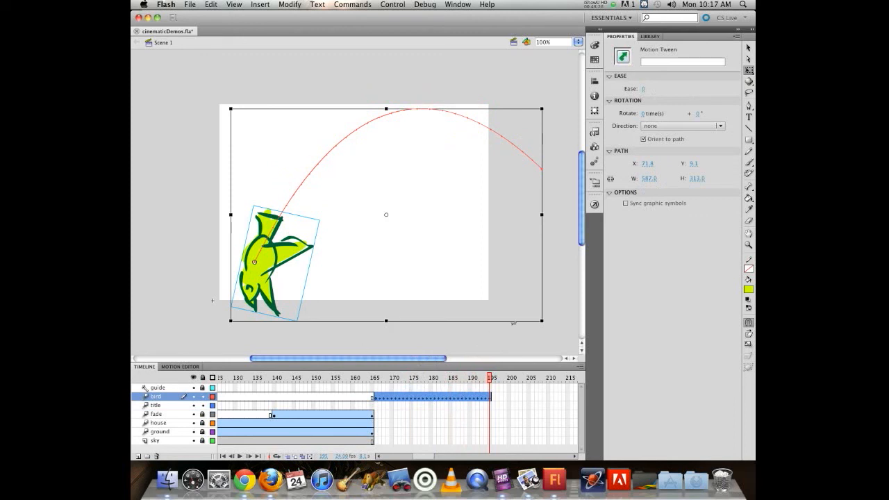
{"action": "left_click_drag", "start_coordinate": [490, 381], "coordinate": [451, 363]}
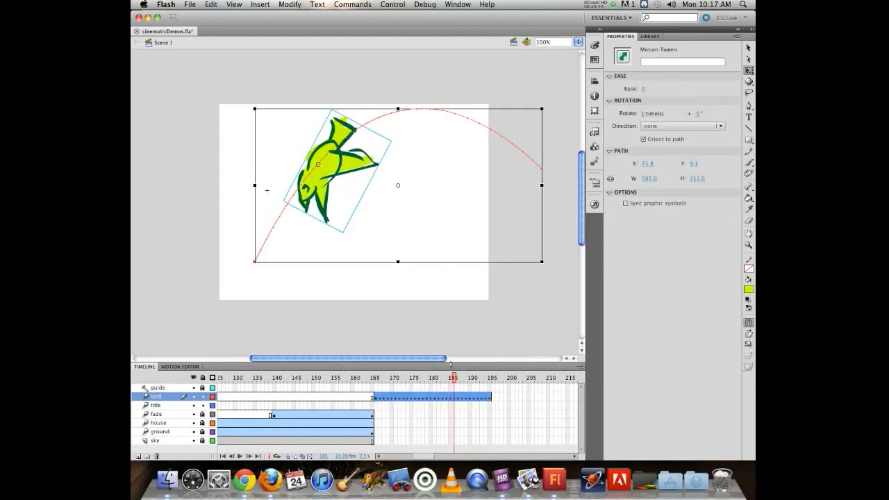
Undo Orient to path while keeping the bird's tilt, return to the tween's first frame and deselect the motion path
{"action": "key", "text": "super+z"}
{"action": "key", "text": "super+z"}
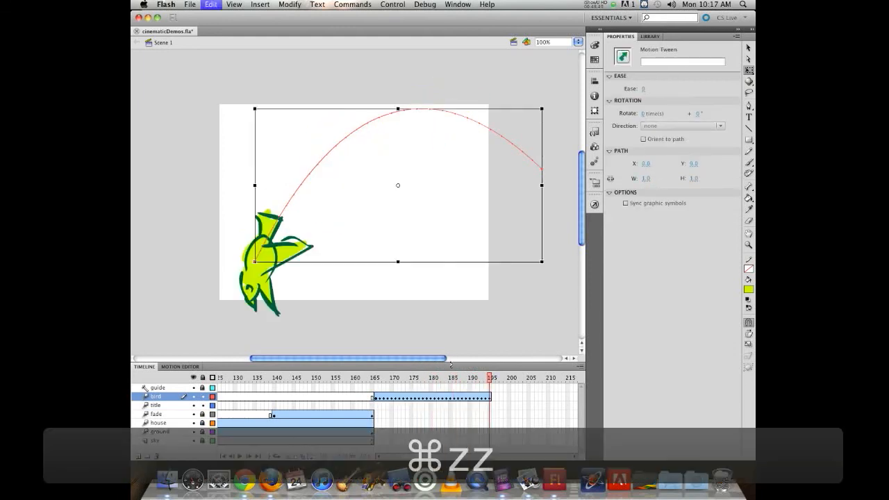
{"action": "key", "text": "super+z"}
{"action": "key", "text": "super+z"}
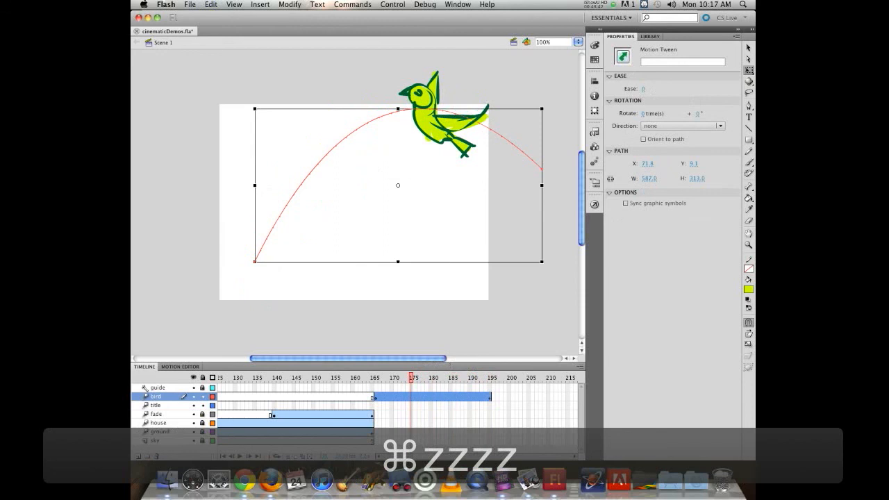
{"action": "key", "text": "super+z"}
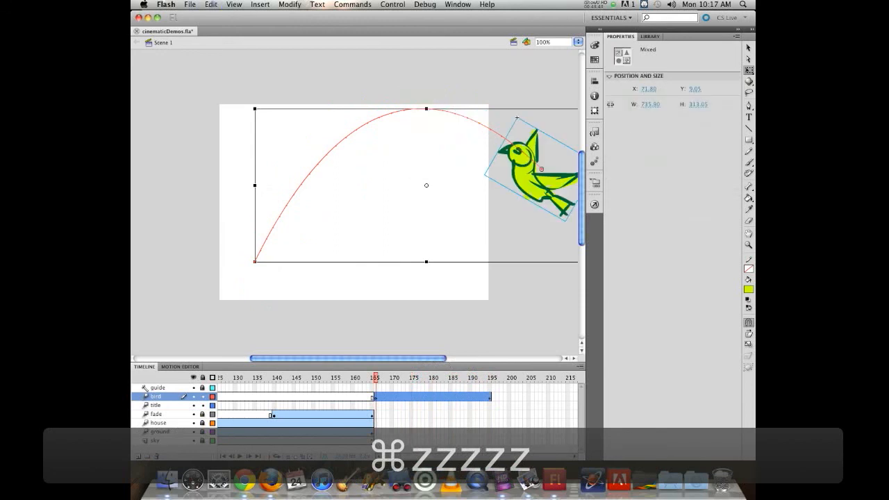
{"action": "key", "text": "super+z"}
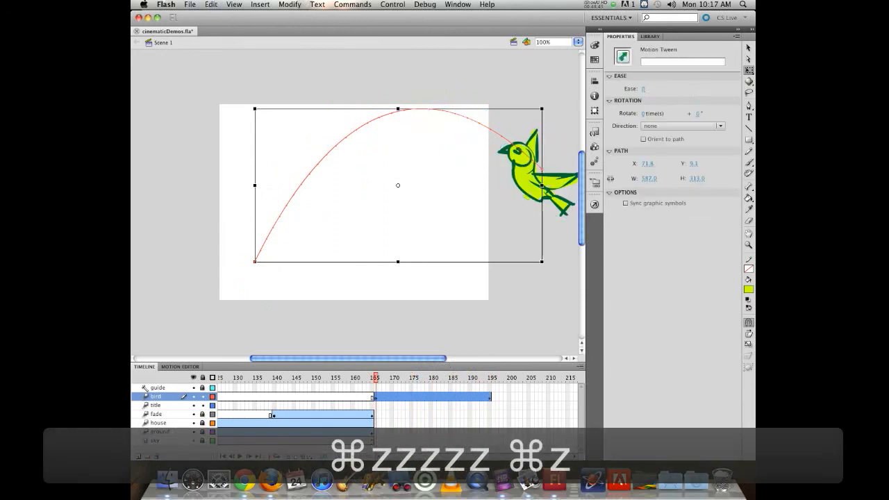
{"action": "left_click", "coordinate": [511, 297]}
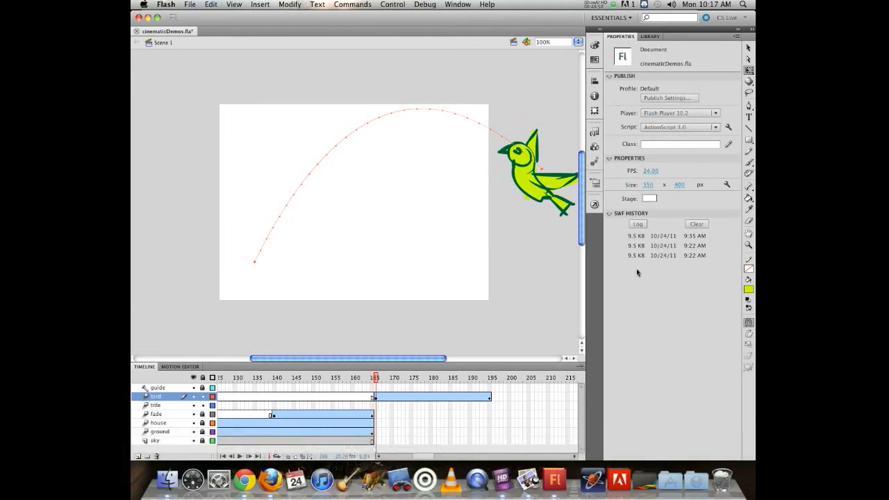
Try to draw a path with the Pencil tool directly on the bird layer's tween span and dismiss the alert
{"action": "left_click", "coordinate": [749, 151]}
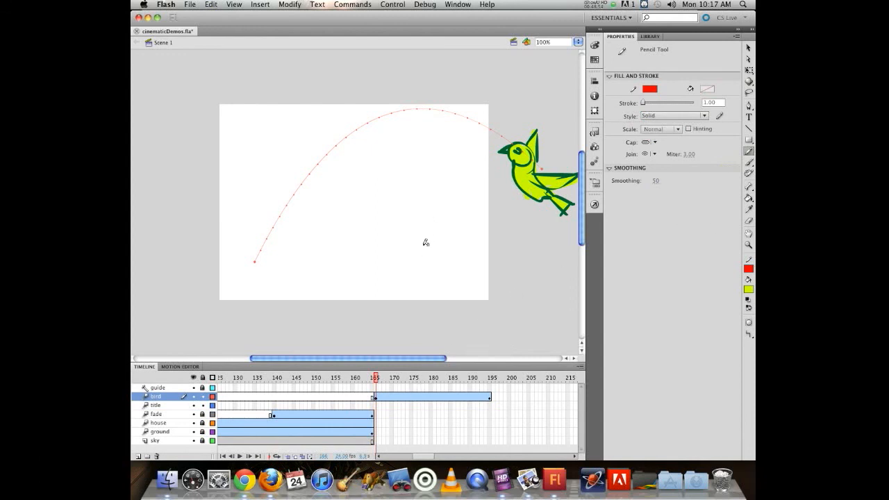
{"action": "left_click", "coordinate": [393, 250]}
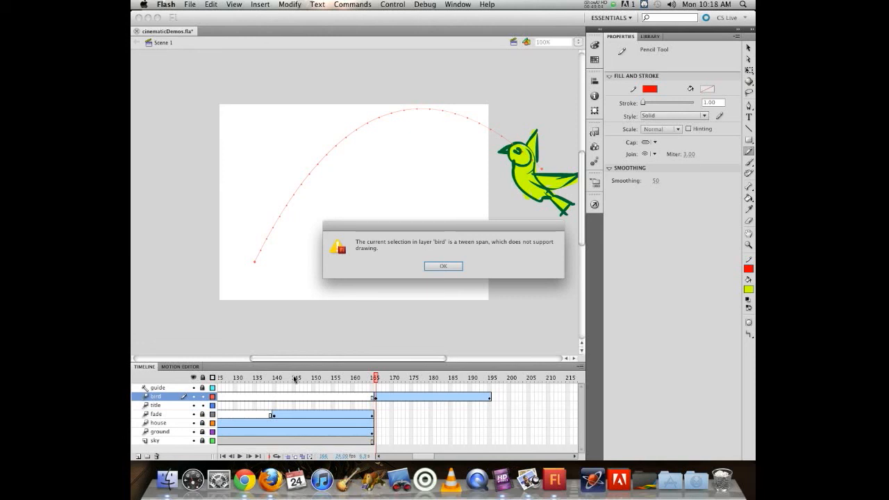
{"action": "left_click", "coordinate": [429, 268]}
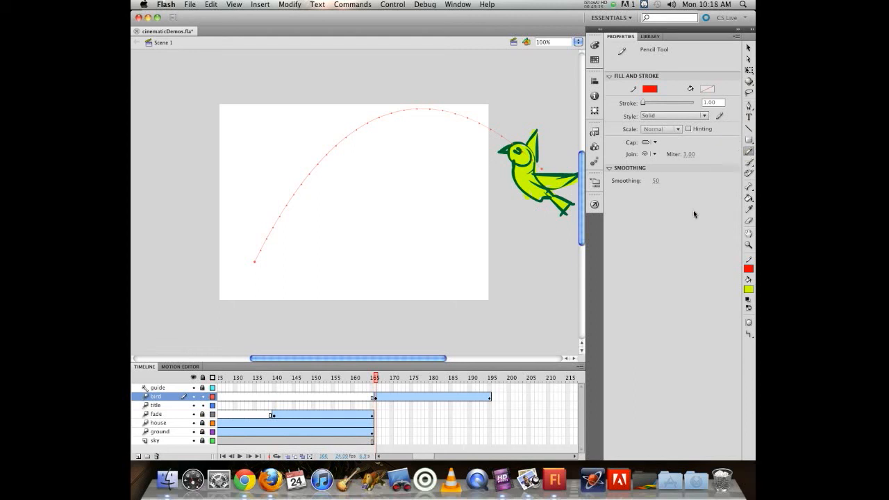
Set the Pencil to Smooth mode and draw a red spiral from outside the stage's right edge inward on a new layer above bird
{"action": "left_click", "coordinate": [747, 334]}
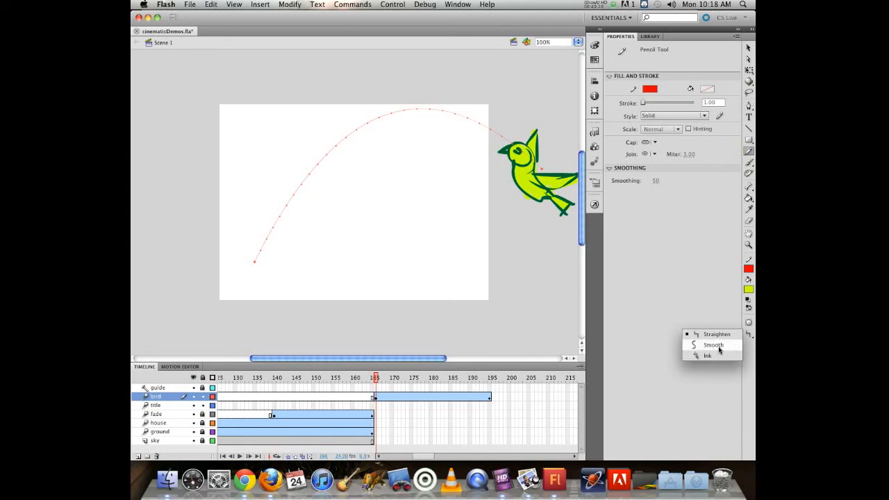
{"action": "left_click", "coordinate": [715, 346]}
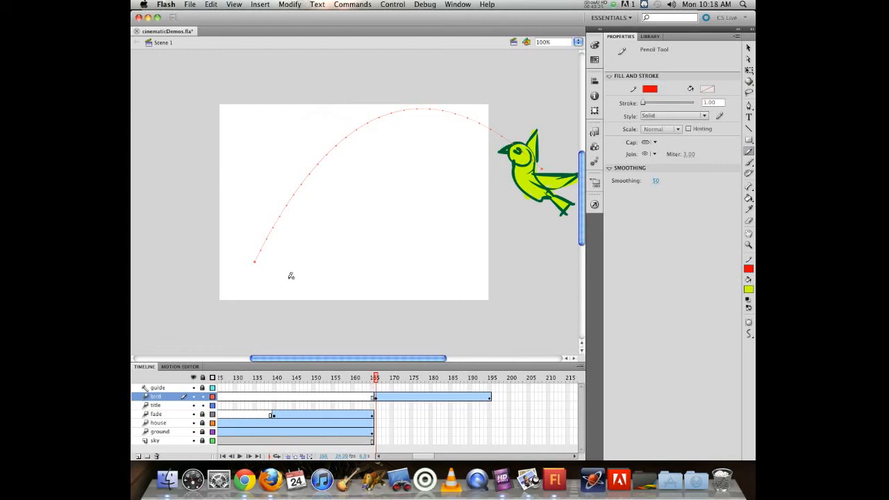
{"action": "left_click", "coordinate": [138, 456]}
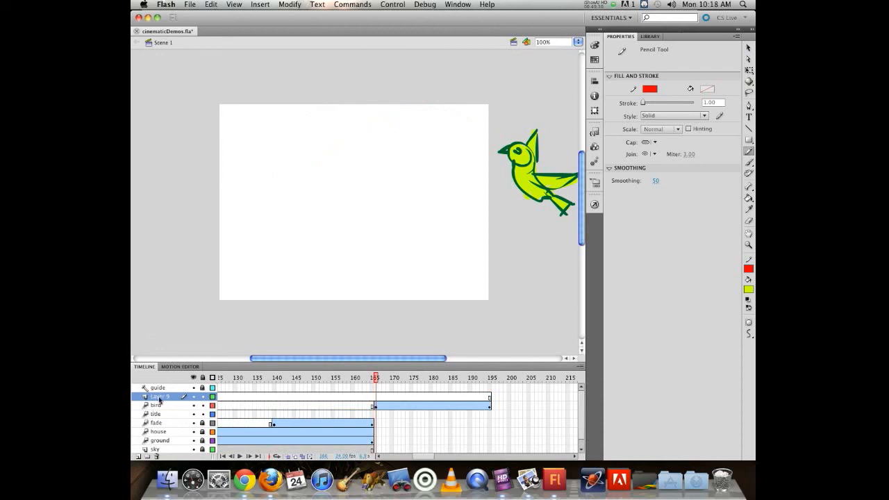
{"action": "key", "text": "super+z"}
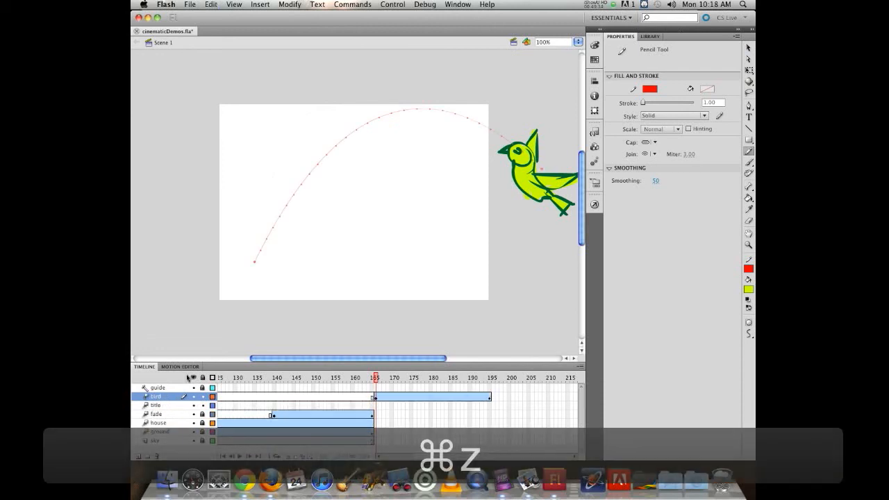
{"action": "key", "text": "super+shift+n"}
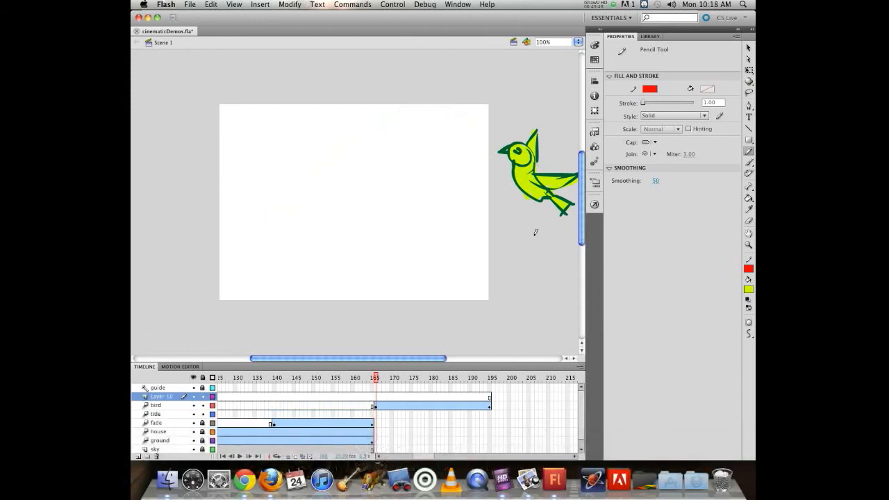
{"action": "mouse_move", "coordinate": [495, 221]}
{"action": "left_mouse_down"}
{"action": "mouse_move", "coordinate": [443, 158]}
{"action": "mouse_move", "coordinate": [382, 128]}
{"action": "mouse_move", "coordinate": [282, 114]}
{"action": "mouse_move", "coordinate": [238, 145]}
{"action": "mouse_move", "coordinate": [232, 199]}
{"action": "mouse_move", "coordinate": [258, 231]}
{"action": "mouse_move", "coordinate": [328, 259]}
{"action": "mouse_move", "coordinate": [367, 262]}
{"action": "mouse_move", "coordinate": [434, 236]}
{"action": "mouse_move", "coordinate": [441, 208]}
{"action": "mouse_move", "coordinate": [424, 182]}
{"action": "mouse_move", "coordinate": [388, 159]}
{"action": "mouse_move", "coordinate": [314, 141]}
{"action": "mouse_move", "coordinate": [284, 159]}
{"action": "mouse_move", "coordinate": [282, 184]}
{"action": "mouse_move", "coordinate": [301, 206]}
{"action": "mouse_move", "coordinate": [369, 230]}
{"action": "mouse_move", "coordinate": [394, 222]}
{"action": "mouse_move", "coordinate": [400, 202]}
{"action": "mouse_move", "coordinate": [366, 175]}
{"action": "mouse_move", "coordinate": [337, 166]}
{"action": "mouse_move", "coordinate": [315, 183]}
{"action": "mouse_move", "coordinate": [322, 199]}
{"action": "mouse_move", "coordinate": [368, 217]}
{"action": "mouse_move", "coordinate": [379, 204]}
{"action": "mouse_move", "coordinate": [350, 197]}
{"action": "left_mouse_up"}
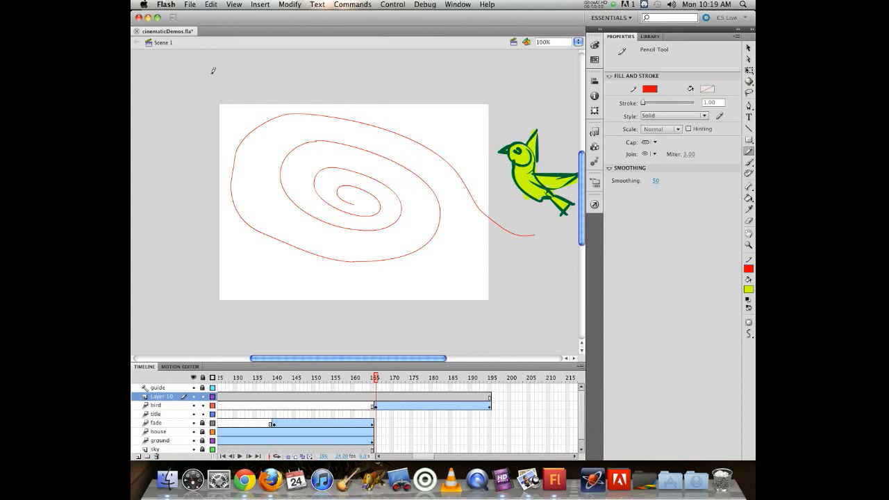
Draw two crossing pencil strokes above the stage's upper-left corner, select both strokes and delete them
{"action": "left_click_drag", "start_coordinate": [213, 70], "coordinate": [289, 69]}
{"action": "left_click_drag", "start_coordinate": [243, 50], "coordinate": [257, 107]}
{"action": "left_click", "coordinate": [747, 48]}
{"action": "double_click", "coordinate": [248, 74]}
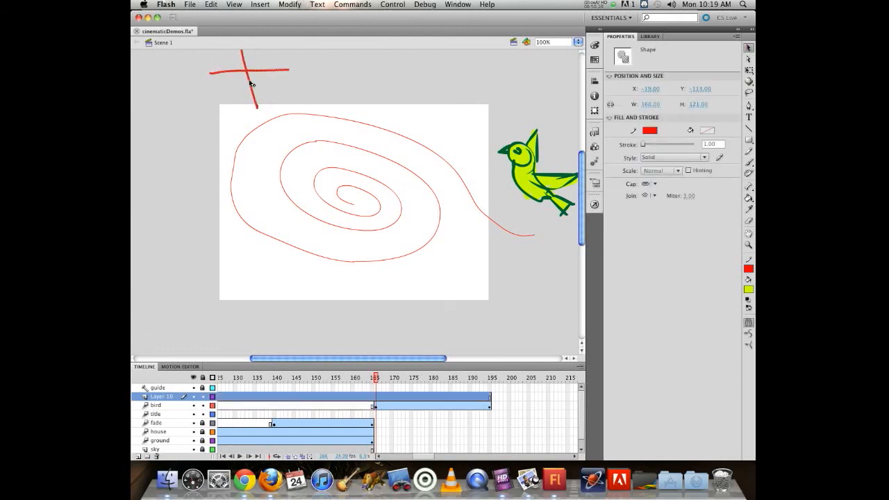
{"action": "key", "text": "Delete"}
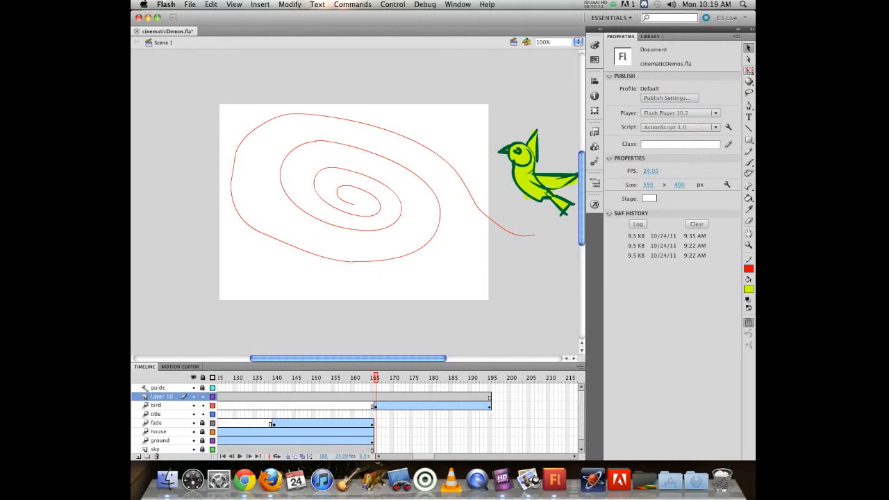
Reveal the spiral's anchor points with the Subselection tool and switch to the pen variant for deleting anchor points
{"action": "left_click", "coordinate": [749, 59]}
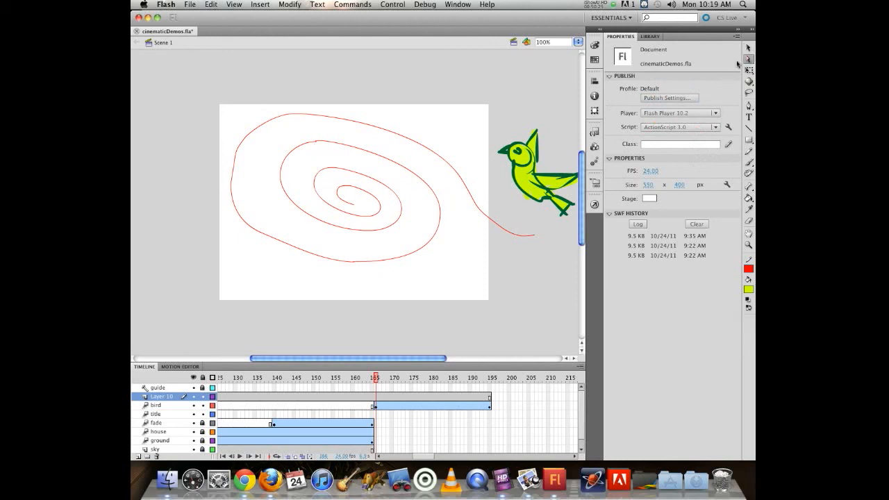
{"action": "left_click", "coordinate": [316, 145]}
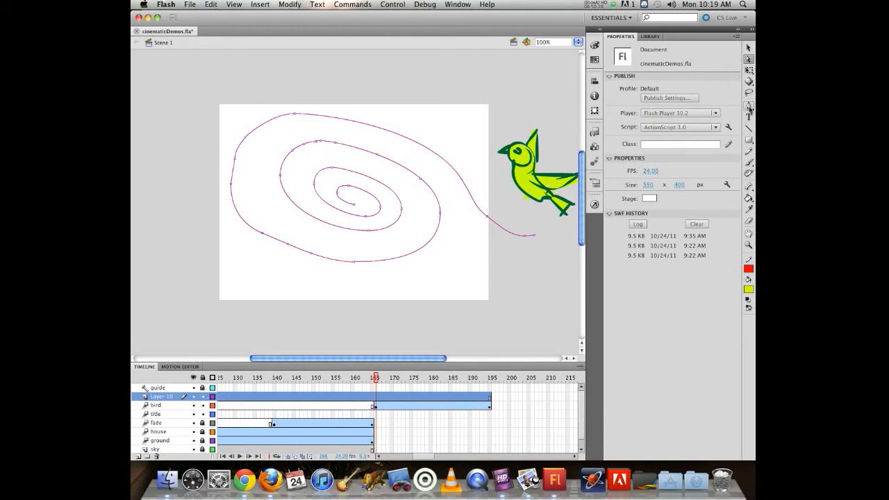
{"action": "left_click_drag", "start_coordinate": [749, 108], "coordinate": [724, 129]}
{"action": "key", "text": "super+z"}
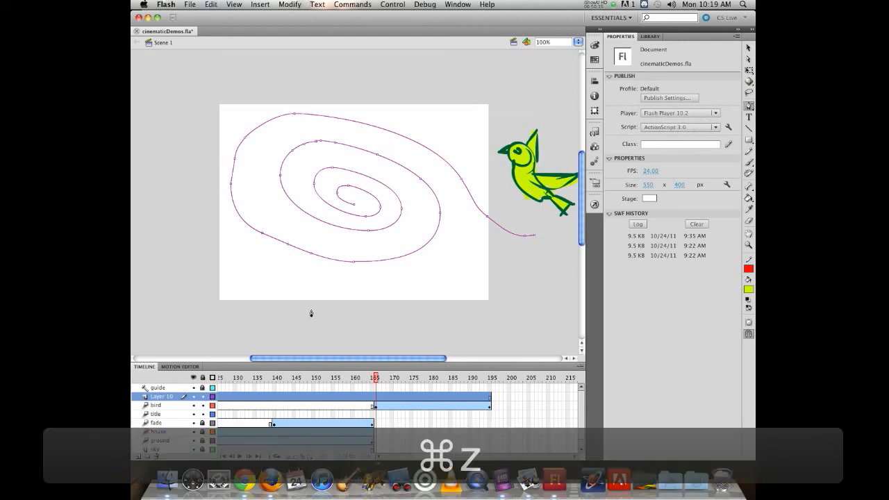
{"action": "key", "text": "super+equal"}
{"action": "key", "text": "super+equal"}
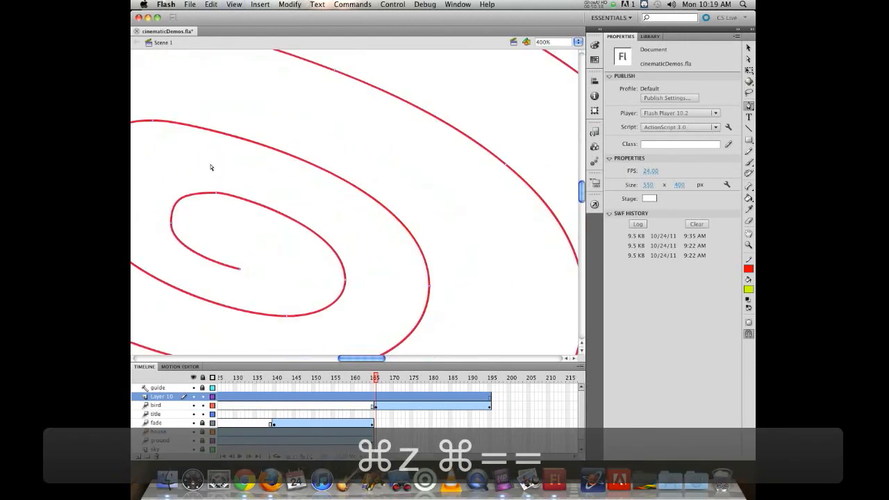
{"action": "key", "text": "Return"}
{"action": "left_click", "coordinate": [220, 231]}
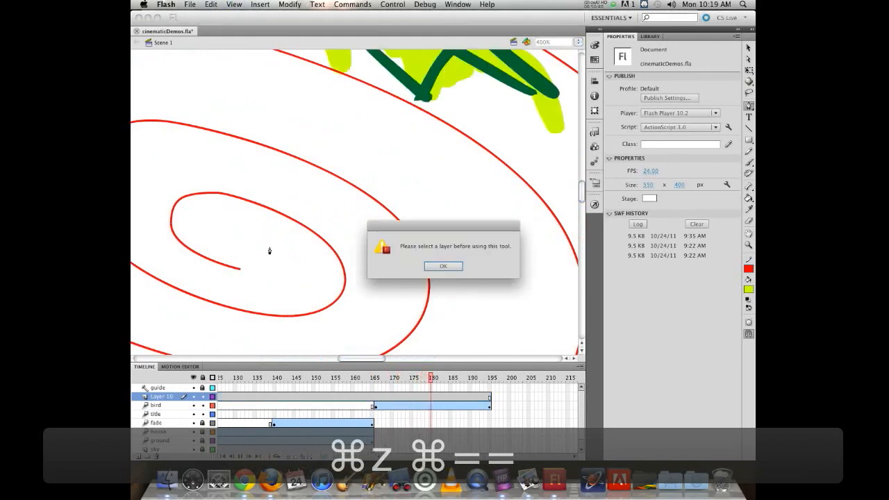
{"action": "left_click", "coordinate": [424, 267]}
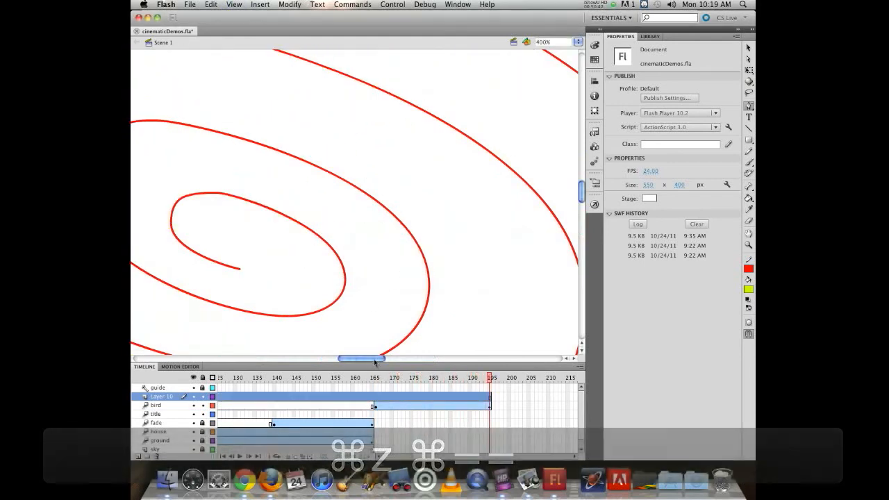
Delete the anchor point at the small kink on top of the spiral's second loop, working at 800% zoom
{"action": "left_click_drag", "start_coordinate": [376, 358], "coordinate": [342, 357]}
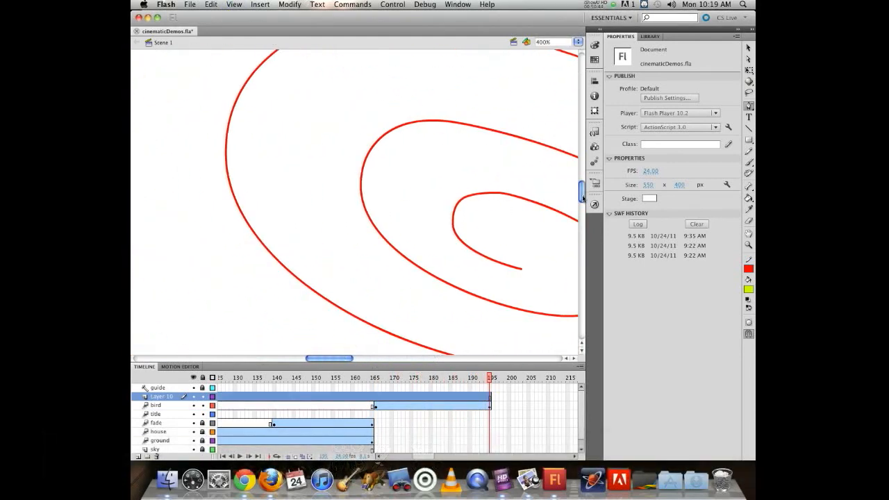
{"action": "left_click_drag", "start_coordinate": [584, 199], "coordinate": [570, 186]}
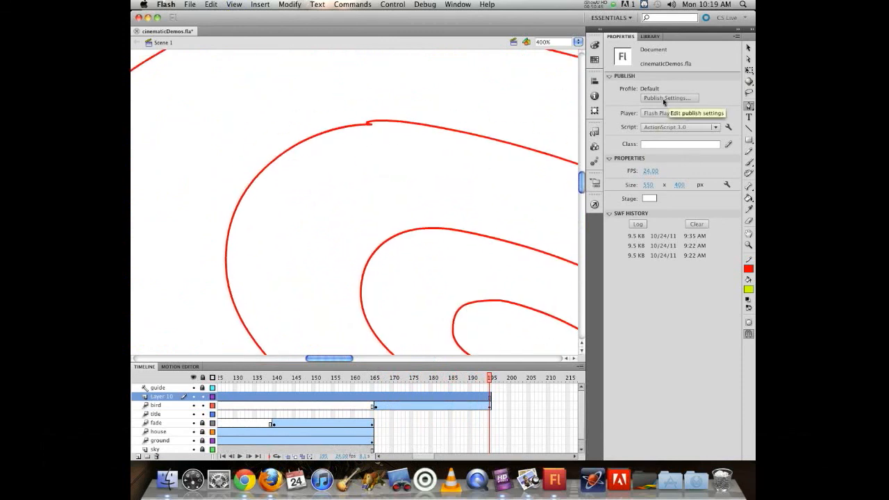
{"action": "left_click", "coordinate": [366, 125]}
{"action": "key", "text": "super+z"}
{"action": "key", "text": "super+equal"}
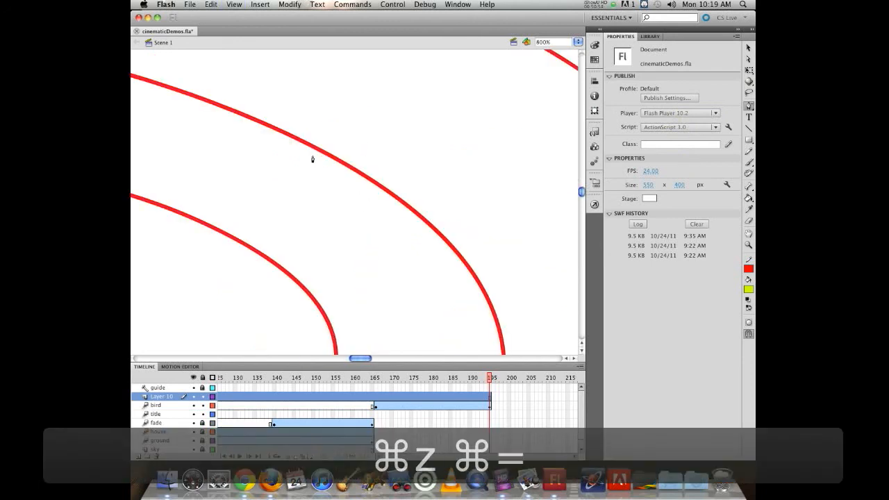
{"action": "left_click_drag", "start_coordinate": [368, 359], "coordinate": [342, 360]}
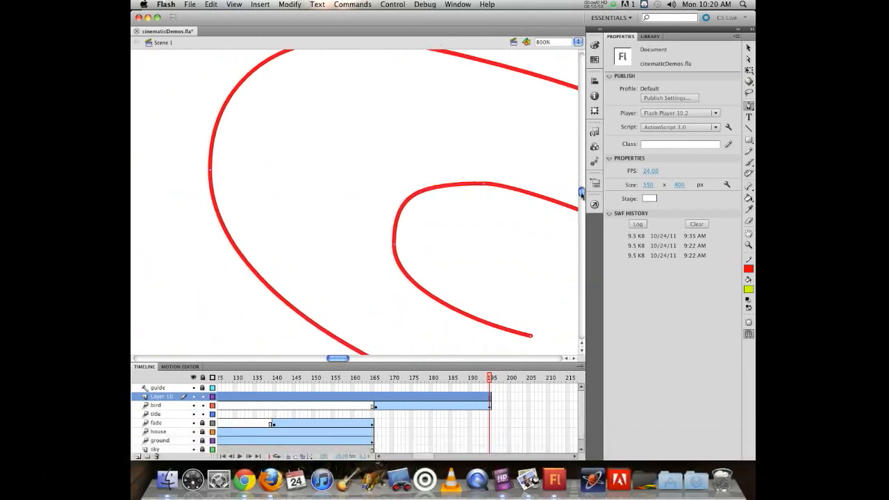
{"action": "mouse_move", "coordinate": [582, 197]}
{"action": "left_mouse_down"}
{"action": "mouse_move", "coordinate": [582, 182]}
{"action": "mouse_move", "coordinate": [584, 194]}
{"action": "left_mouse_up"}
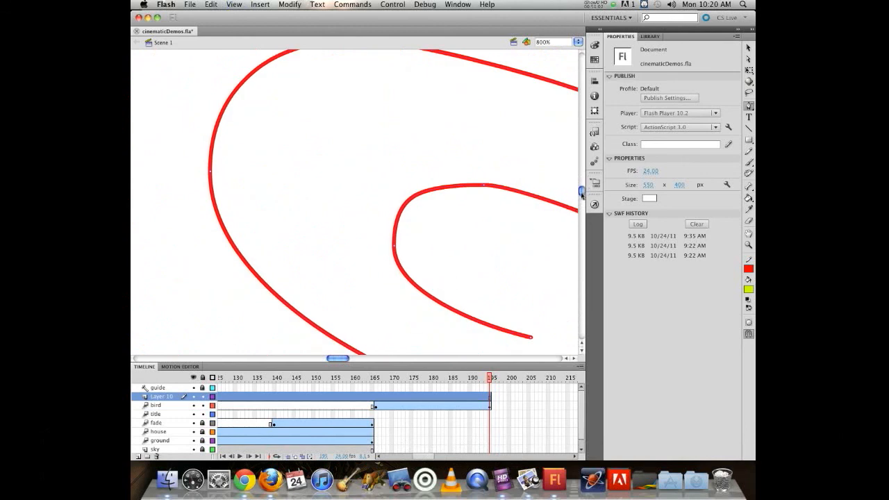
{"action": "scroll", "coordinate": [571, 194], "scroll_direction": "up", "scroll_amount": 5}
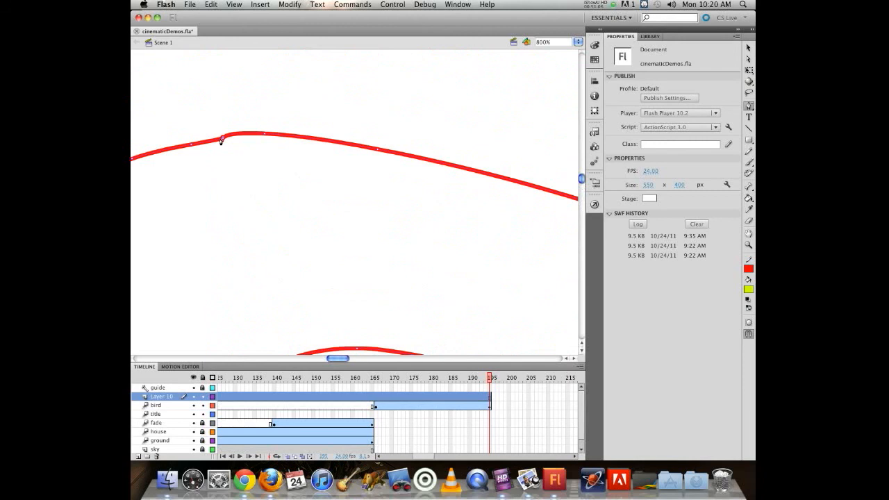
{"action": "left_click", "coordinate": [221, 139]}
{"action": "left_click", "coordinate": [221, 141]}
{"action": "left_click", "coordinate": [747, 48]}
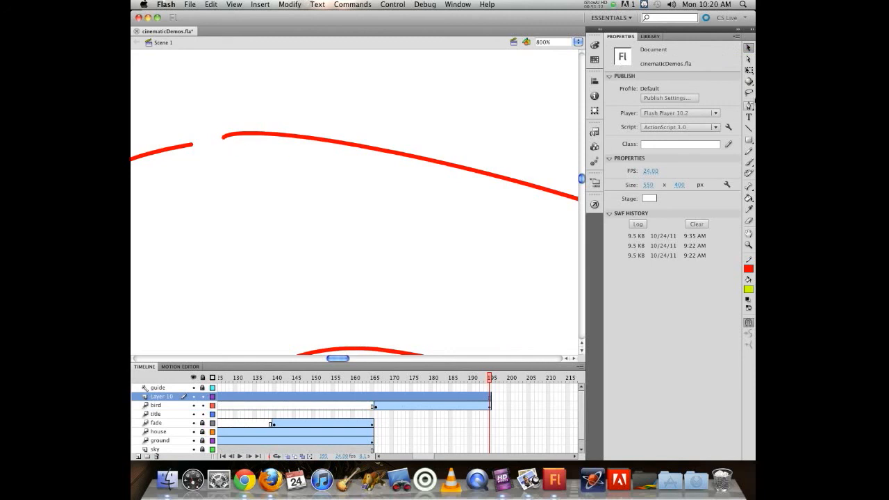
Bridge the gap in the spiral's second loop by connecting its two open ends with the Pen tool, then deselect it
{"action": "left_click_drag", "start_coordinate": [748, 106], "coordinate": [724, 109]}
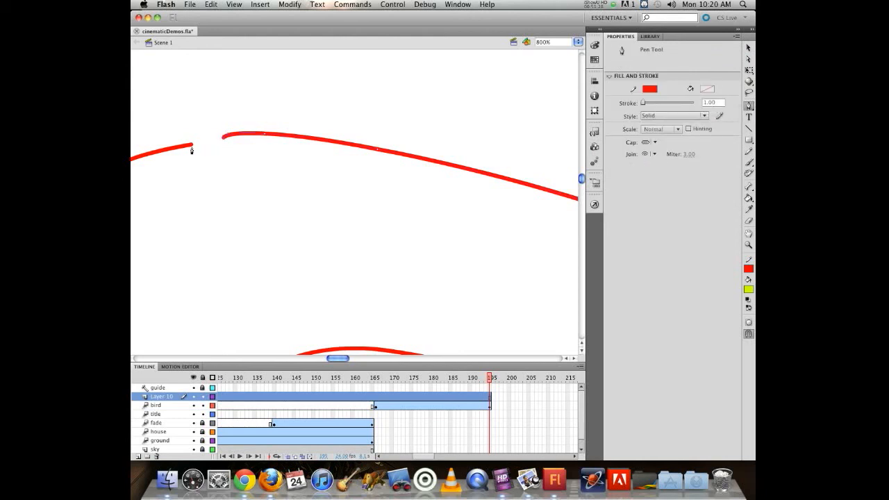
{"action": "left_click", "coordinate": [190, 146]}
{"action": "left_click", "coordinate": [223, 137]}
{"action": "key", "text": "super+minus"}
{"action": "key", "text": "super+minus"}
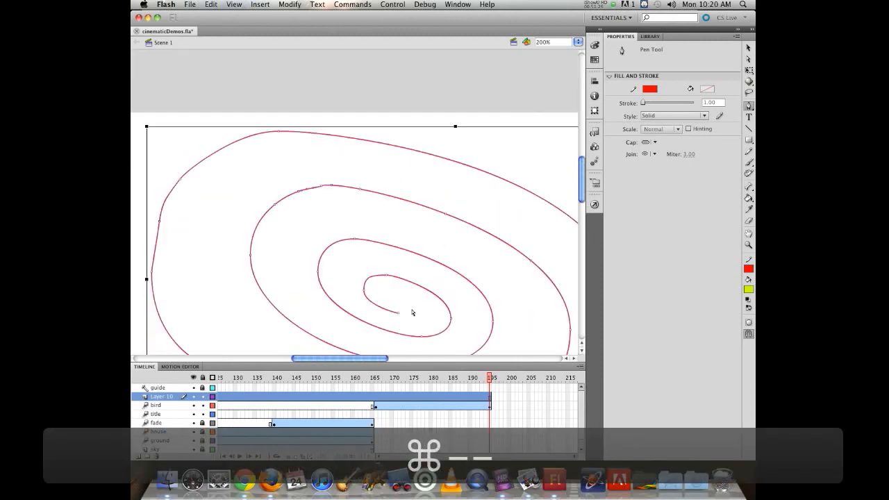
{"action": "key", "text": "super+minus"}
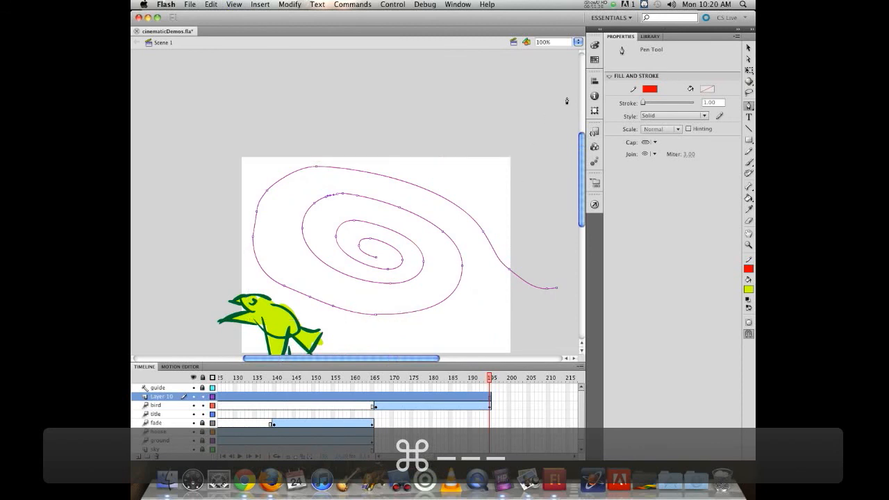
{"action": "key", "text": "v"}
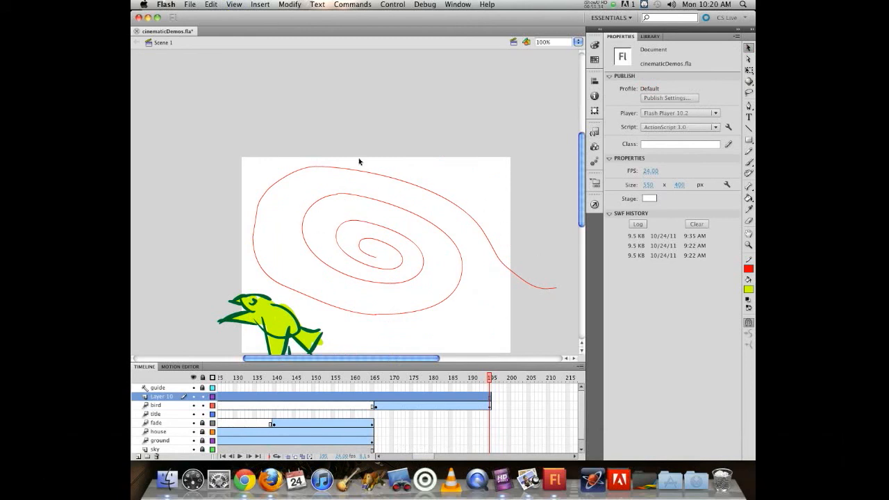
Select the entire red spiral stroke and cut it from Layer 10
{"action": "left_click", "coordinate": [749, 151]}
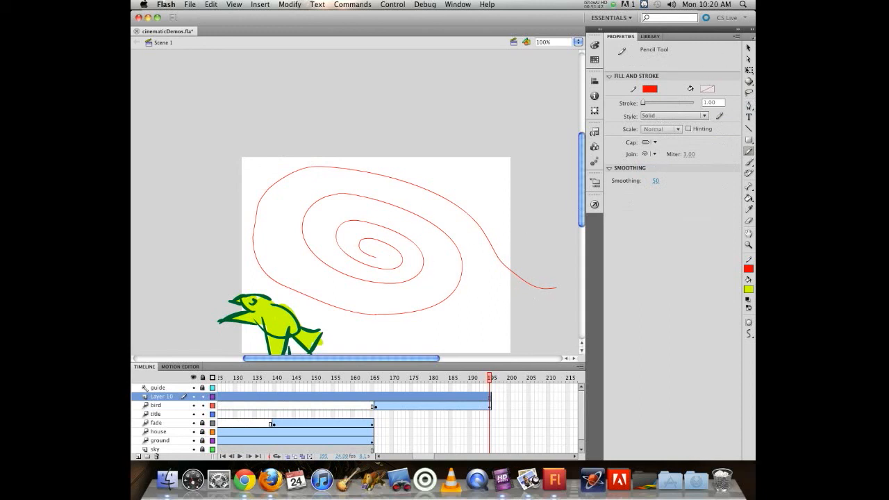
{"action": "left_click", "coordinate": [749, 47]}
{"action": "left_click", "coordinate": [455, 207]}
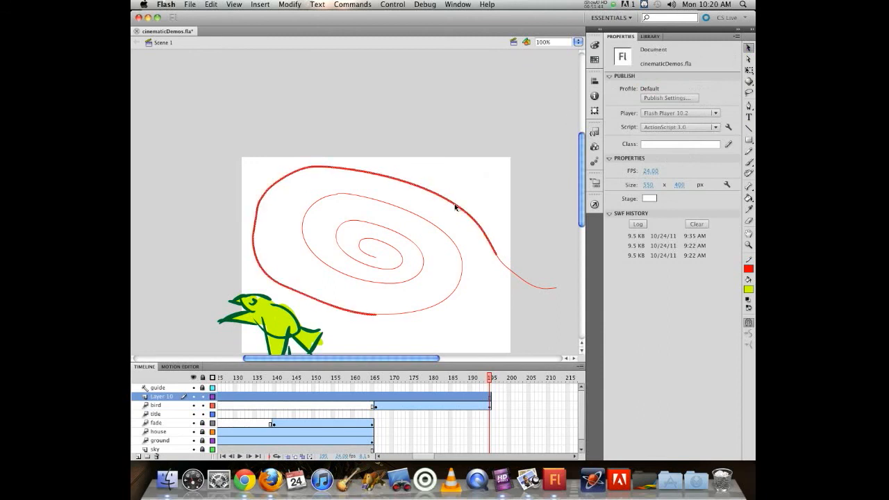
{"action": "double_click", "coordinate": [458, 207]}
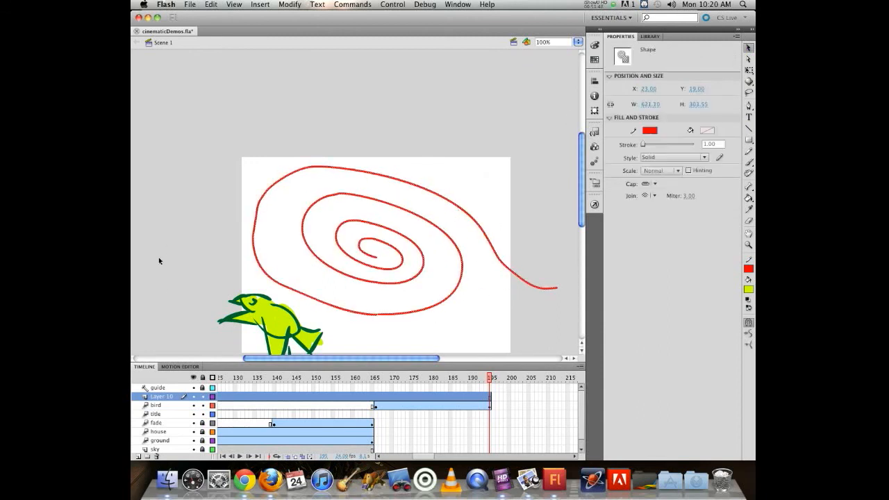
{"action": "key", "text": "super+x"}
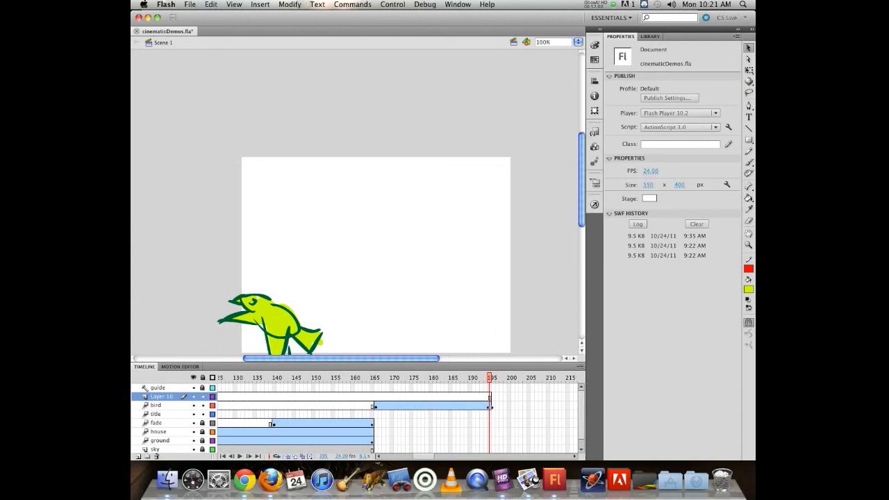
Extend the bird layer's motion tween span to frame 269
{"action": "left_click_drag", "start_coordinate": [489, 407], "coordinate": [564, 407]}
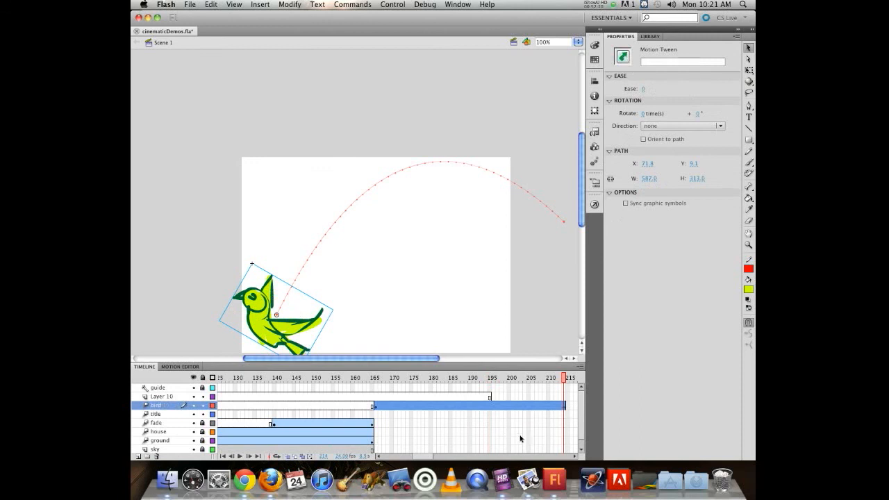
{"action": "left_click_drag", "start_coordinate": [423, 456], "coordinate": [433, 453]}
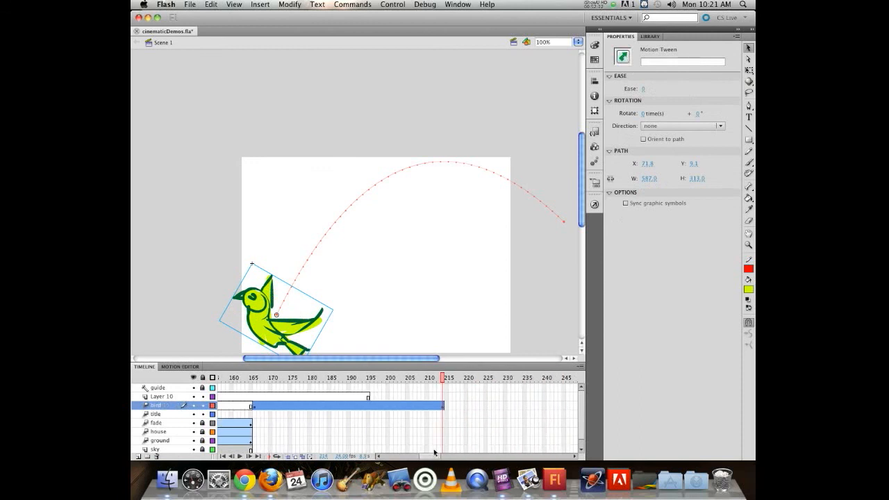
{"action": "left_click_drag", "start_coordinate": [444, 405], "coordinate": [564, 409]}
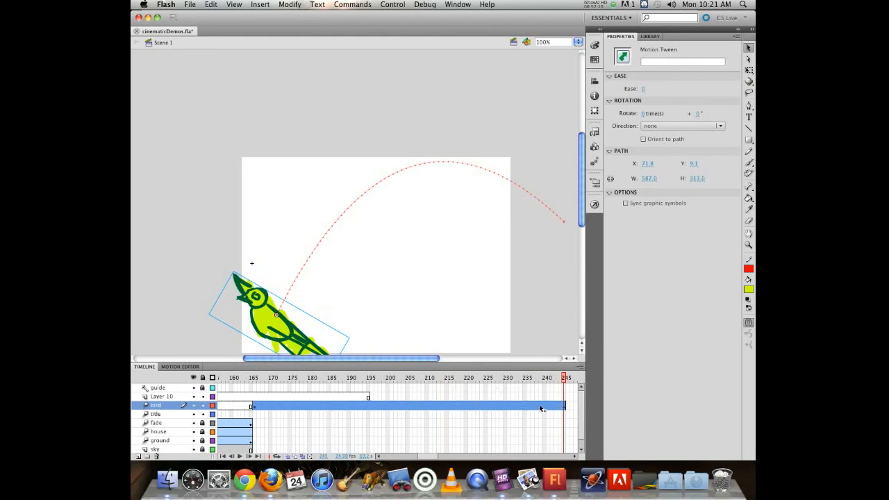
{"action": "left_click_drag", "start_coordinate": [563, 405], "coordinate": [502, 406]}
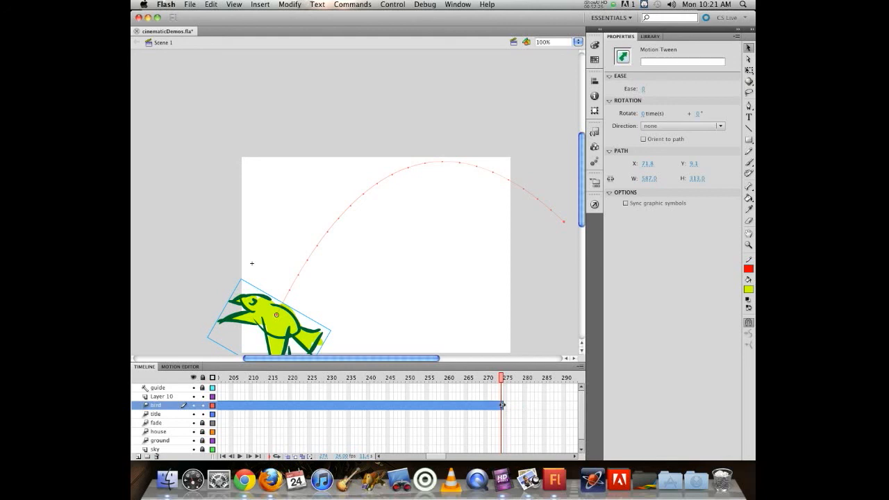
{"action": "left_click_drag", "start_coordinate": [502, 405], "coordinate": [482, 405]}
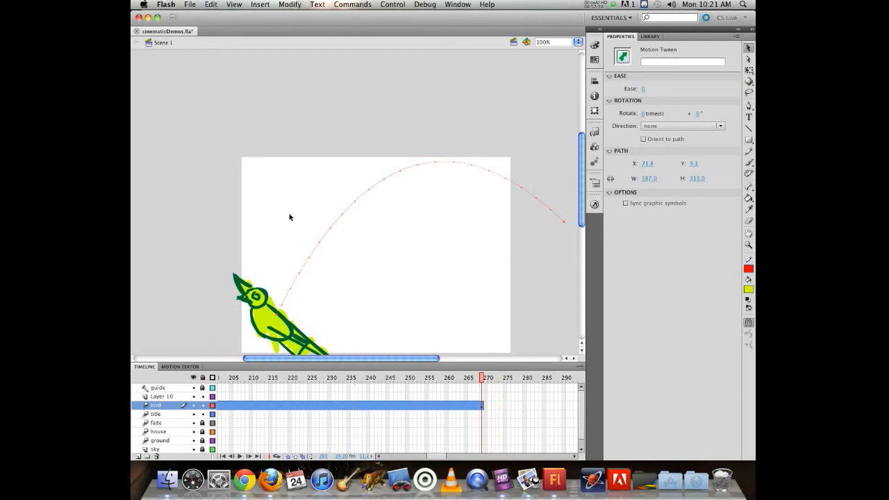
Paste the cut spiral onto the bird layer's selected tween span to replace its arched motion path
{"action": "left_click", "coordinate": [212, 5]}
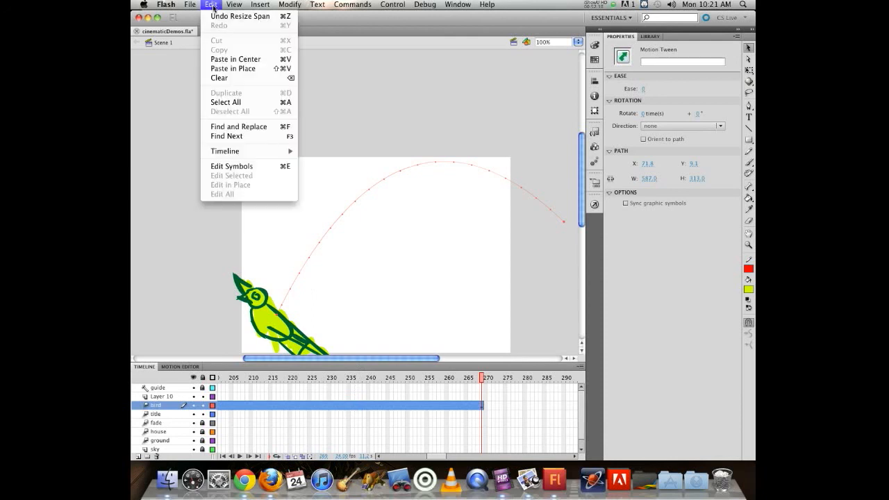
{"action": "left_click", "coordinate": [224, 59]}
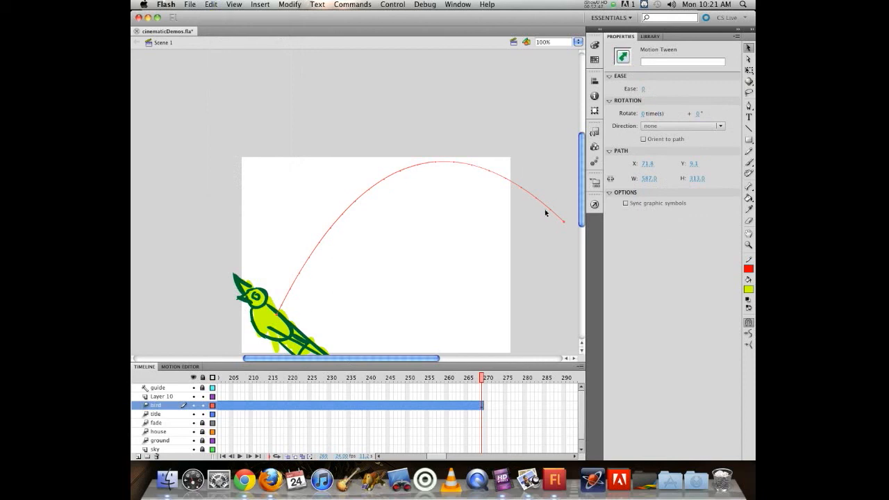
{"action": "left_click", "coordinate": [389, 404]}
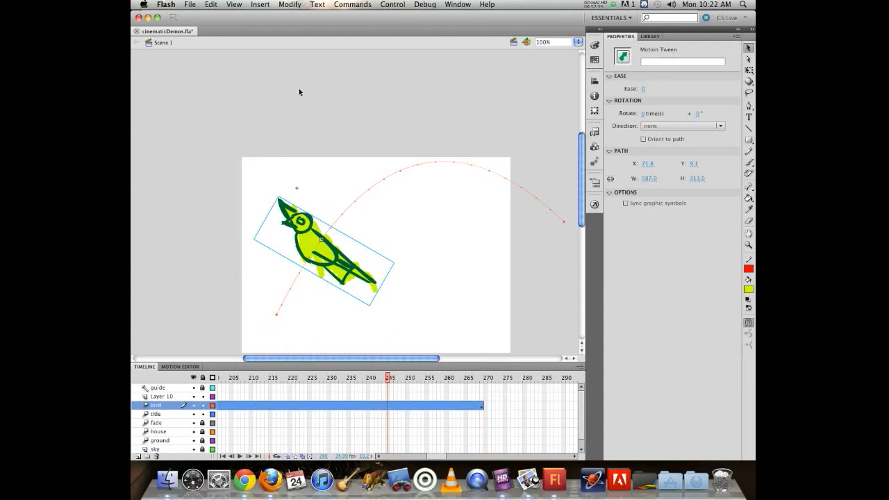
{"action": "left_click", "coordinate": [211, 5]}
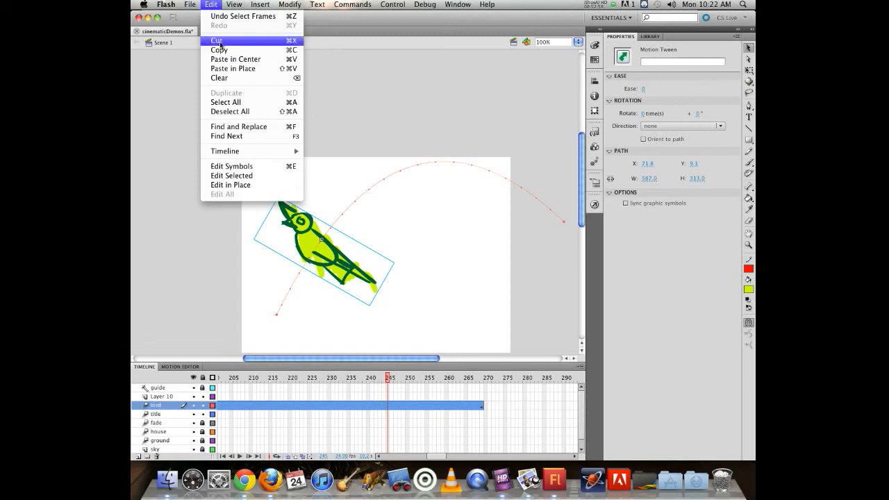
{"action": "left_click", "coordinate": [211, 3]}
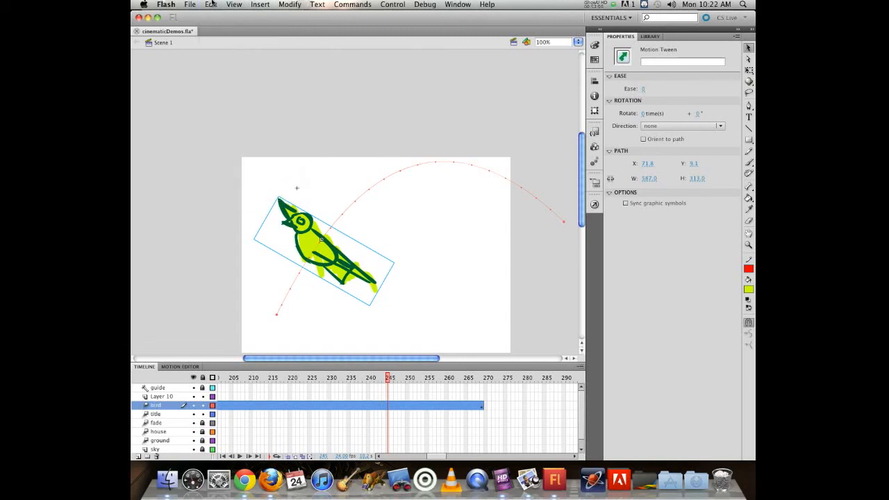
{"action": "left_click", "coordinate": [342, 407]}
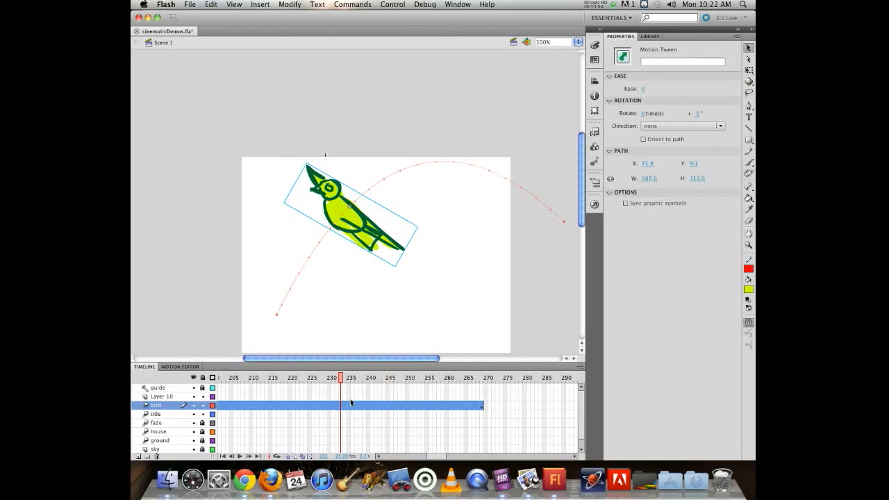
{"action": "key", "text": "super+v"}
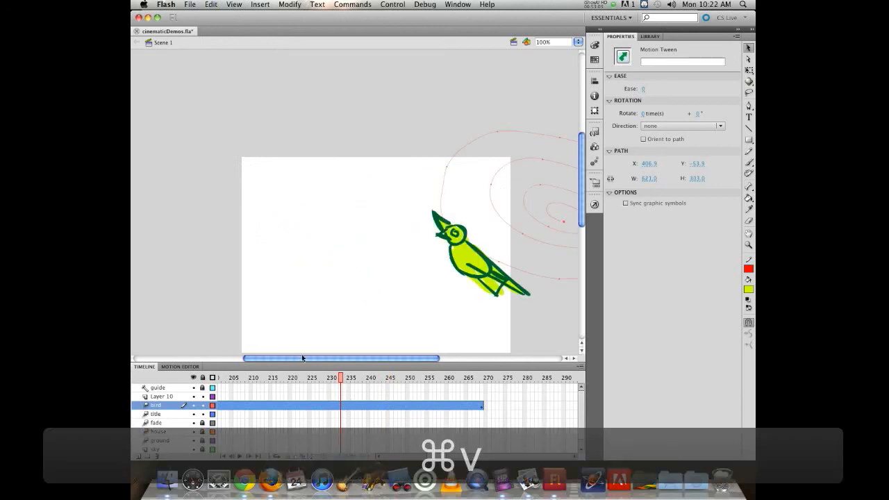
Move the bird's spiral motion path back over the stage, with its outer loop near the stage's upper edge
{"action": "left_click", "coordinate": [507, 224]}
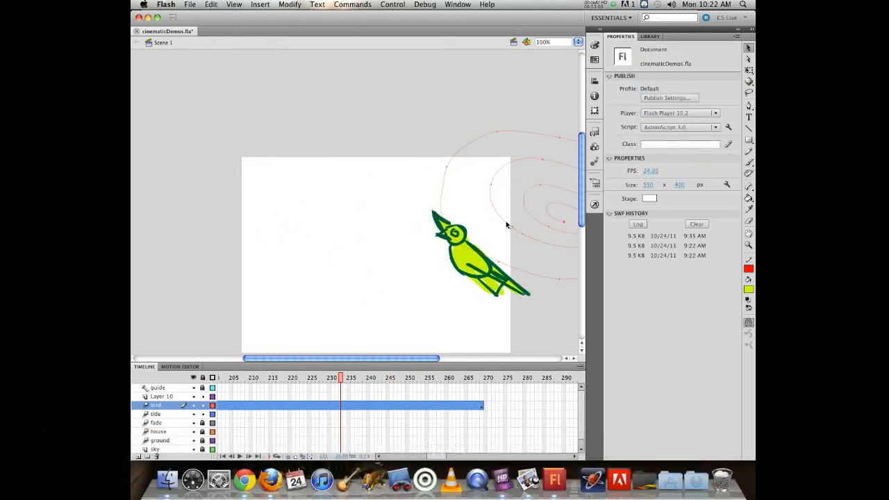
{"action": "left_click", "coordinate": [506, 225]}
{"action": "left_click_drag", "start_coordinate": [506, 223], "coordinate": [319, 252]}
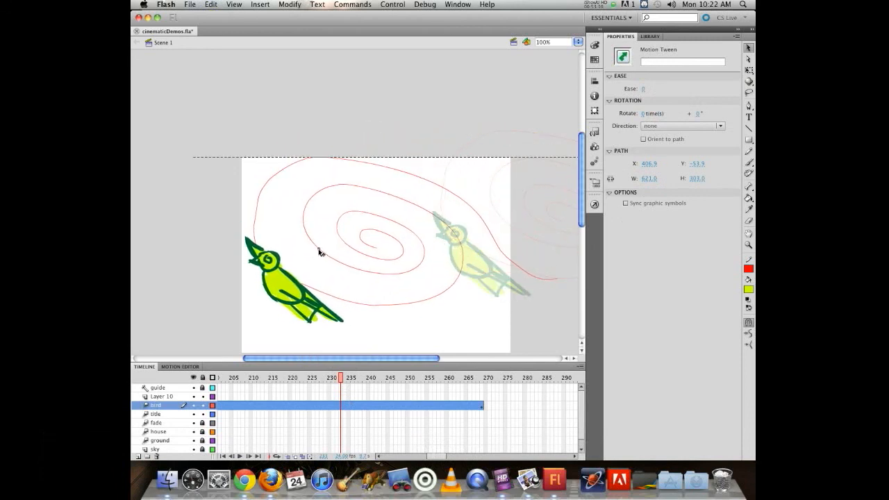
Reverse the keyframes of the bird's motion tween so it flies along the spiral from its outer end to the centre
{"action": "left_click_drag", "start_coordinate": [341, 378], "coordinate": [377, 384]}
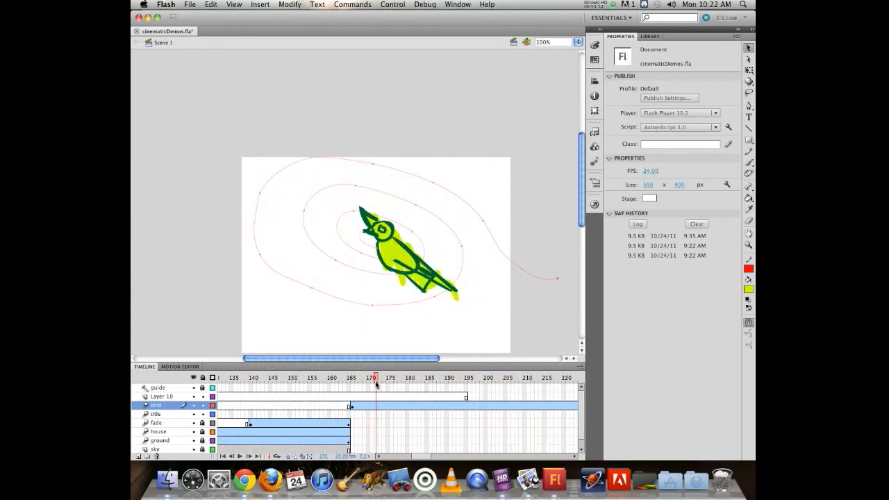
{"action": "left_click", "coordinate": [376, 409]}
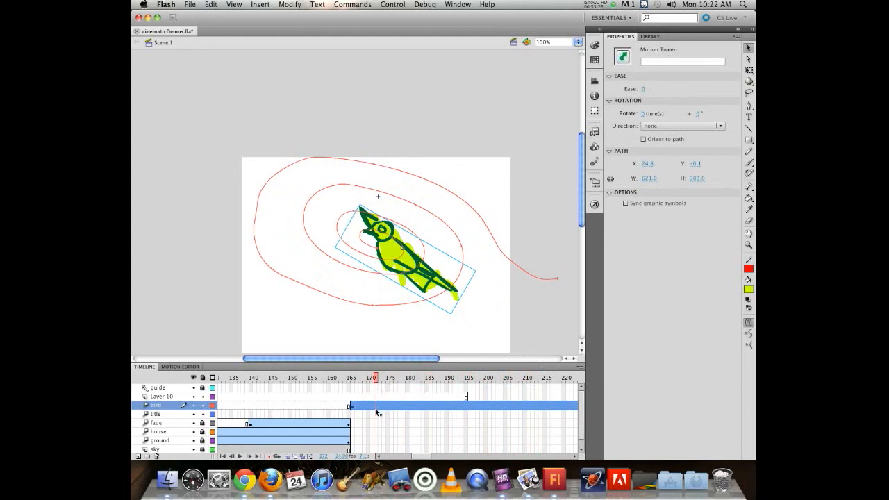
{"action": "right_click", "coordinate": [377, 409]}
{"action": "mouse_move", "coordinate": [383, 474]}
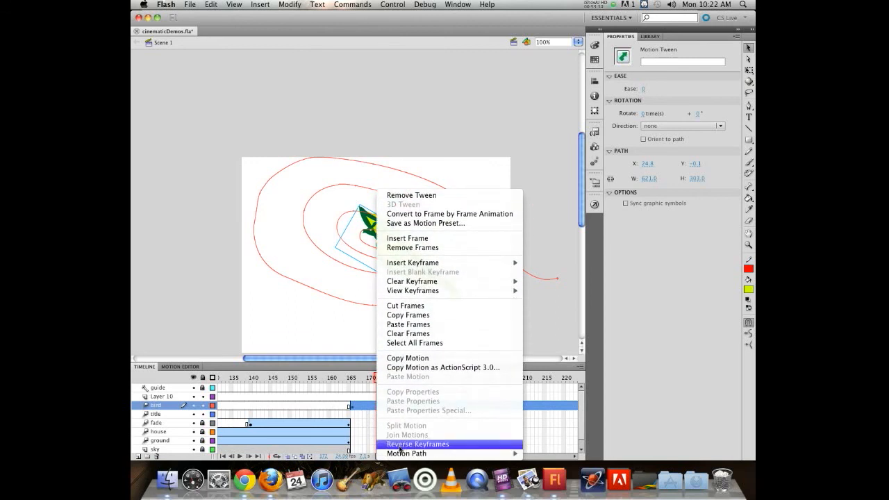
{"action": "left_click", "coordinate": [399, 446]}
{"action": "left_click_drag", "start_coordinate": [375, 381], "coordinate": [352, 368]}
{"action": "left_click", "coordinate": [375, 403]}
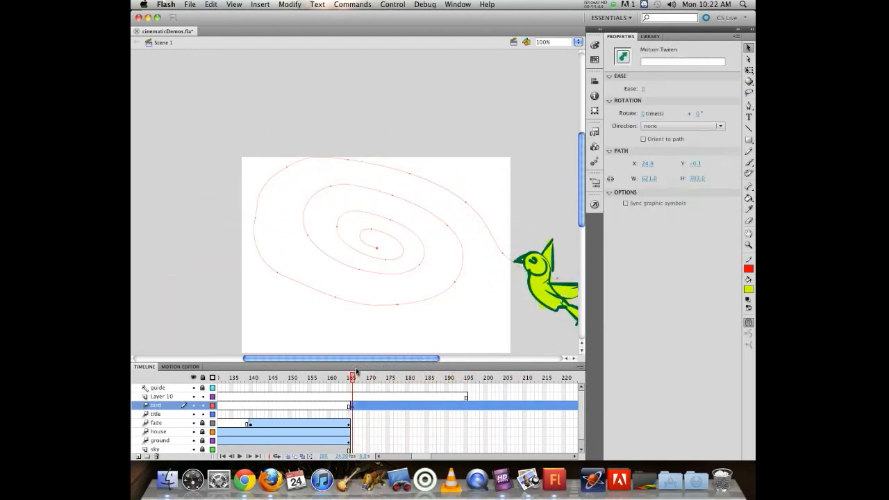
Try orienting the bird to its motion path, check the tween, and undo the change
{"action": "left_click", "coordinate": [642, 140]}
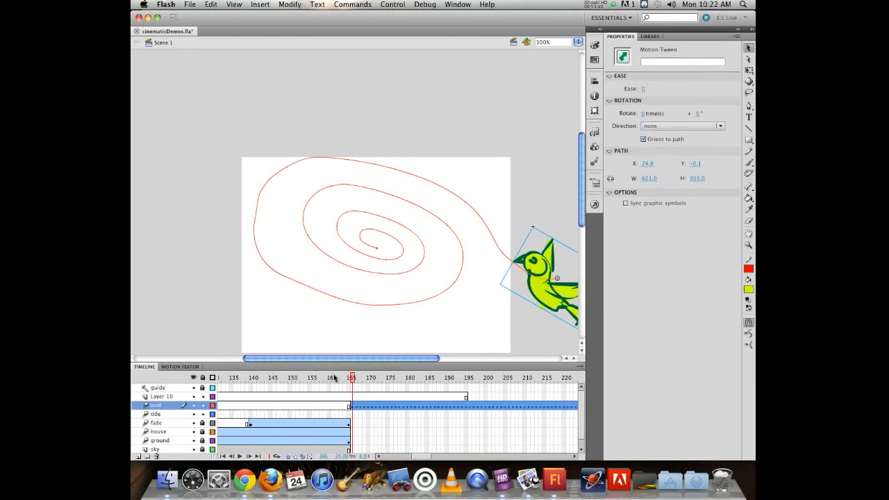
{"action": "left_click_drag", "start_coordinate": [354, 382], "coordinate": [292, 329]}
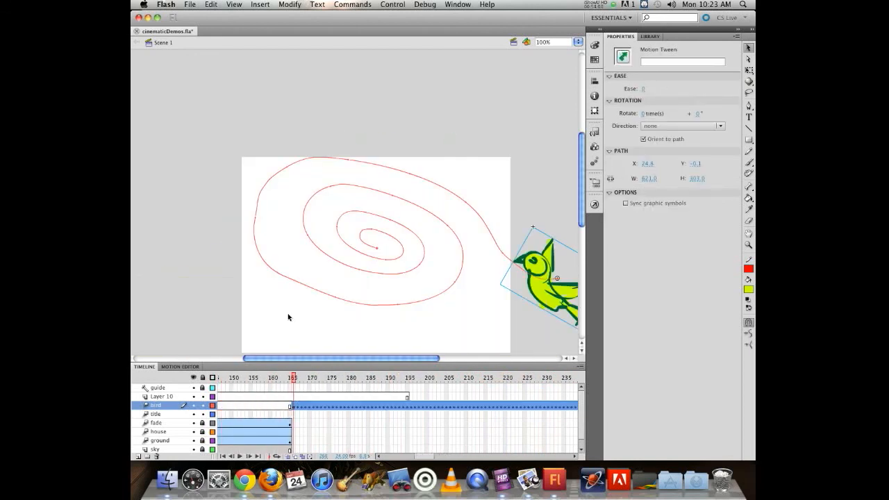
{"action": "key", "text": "super+z"}
{"action": "key", "text": "super+z"}
{"action": "key", "text": "super+z"}
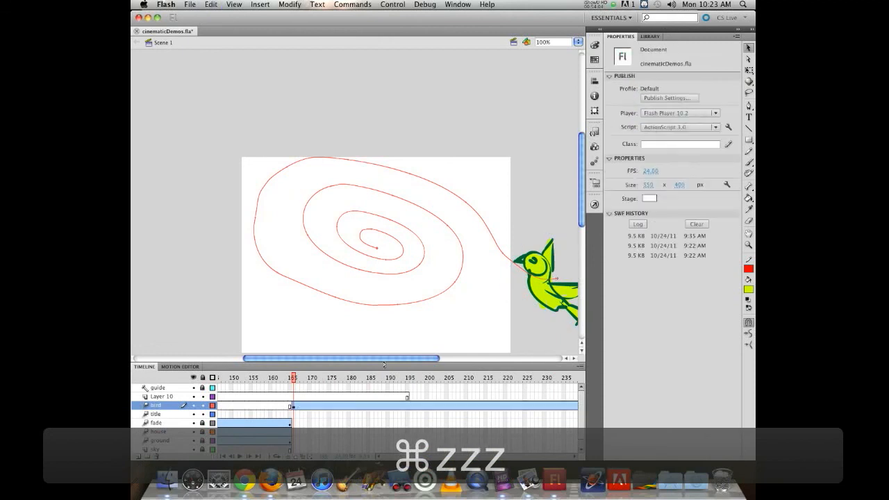
At frame 269, scale the bird down to a tiny size at the spiral's centre with the Free Transform tool
{"action": "left_click_drag", "start_coordinate": [294, 377], "coordinate": [559, 389]}
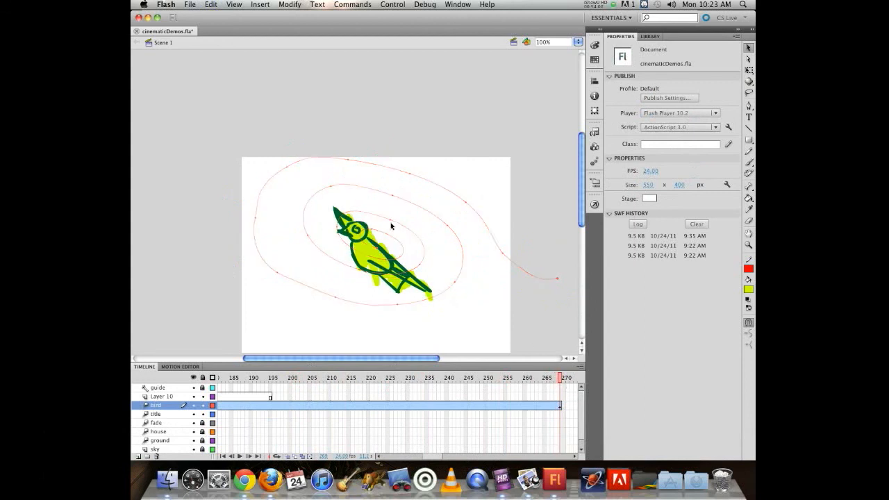
{"action": "left_click", "coordinate": [748, 70]}
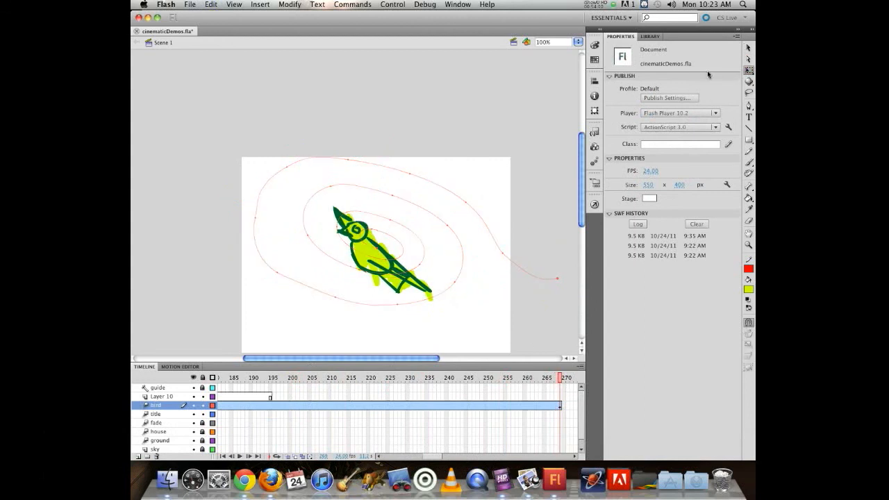
{"action": "left_click", "coordinate": [362, 252]}
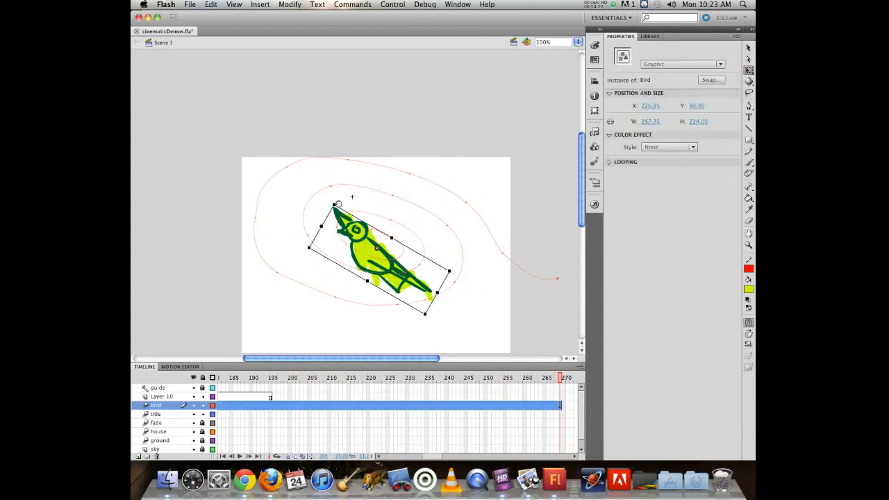
{"action": "left_click_drag", "start_coordinate": [332, 205], "coordinate": [332, 203]}
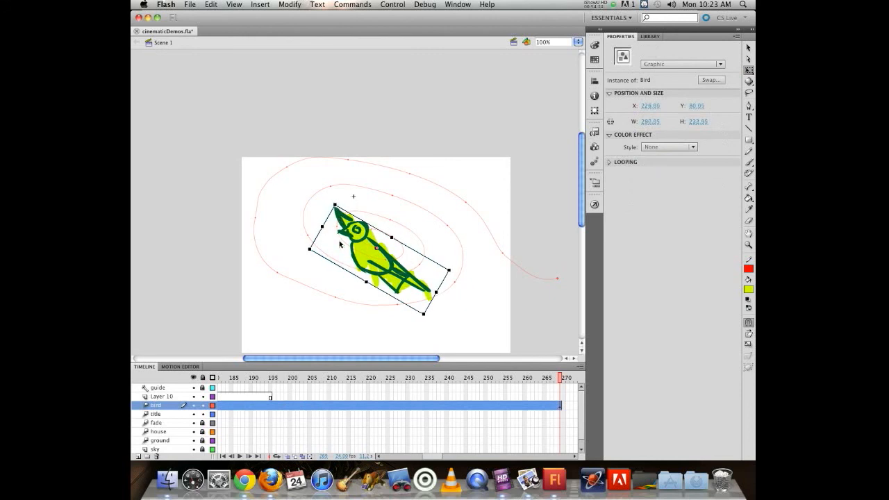
{"action": "key", "text": "super+z"}
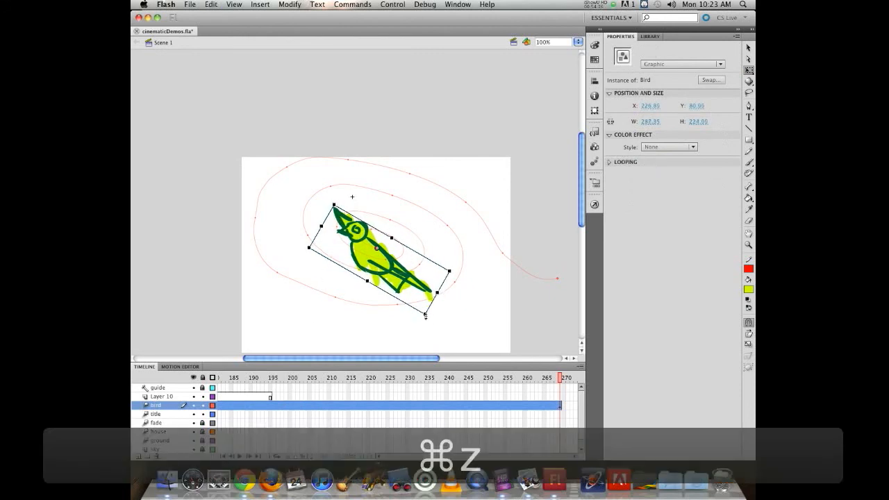
{"action": "left_click_drag", "start_coordinate": [425, 314], "coordinate": [384, 268]}
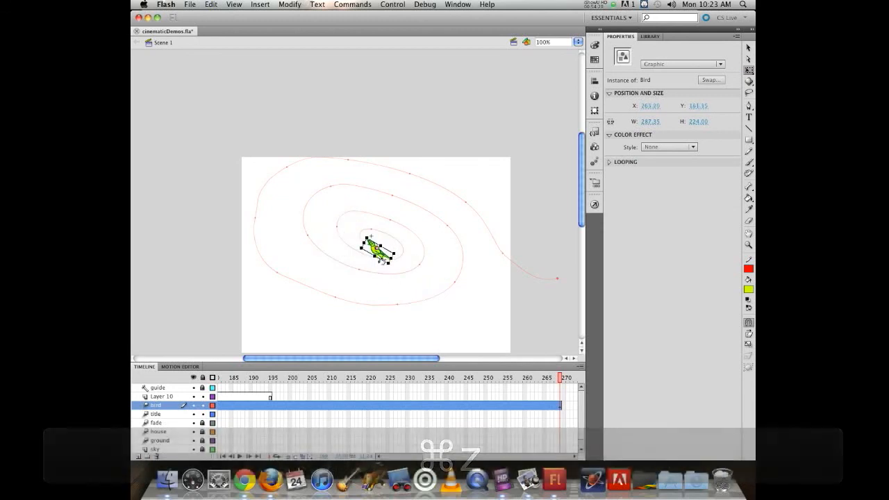
{"action": "key", "text": "super+z"}
Orient the bird to its motion path from the start of the tween and preview the flight through frame 269
{"action": "left_click_drag", "start_coordinate": [555, 380], "coordinate": [270, 383]}
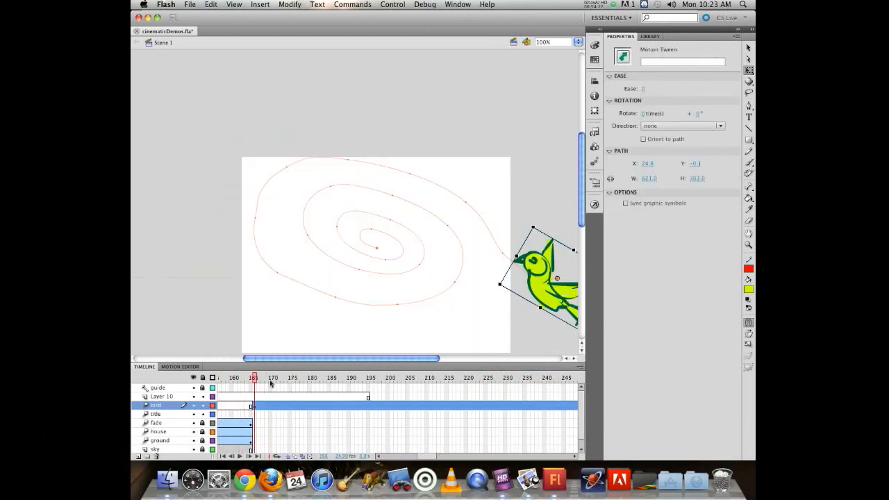
{"action": "left_click", "coordinate": [643, 139]}
{"action": "left_click_drag", "start_coordinate": [255, 387], "coordinate": [488, 352]}
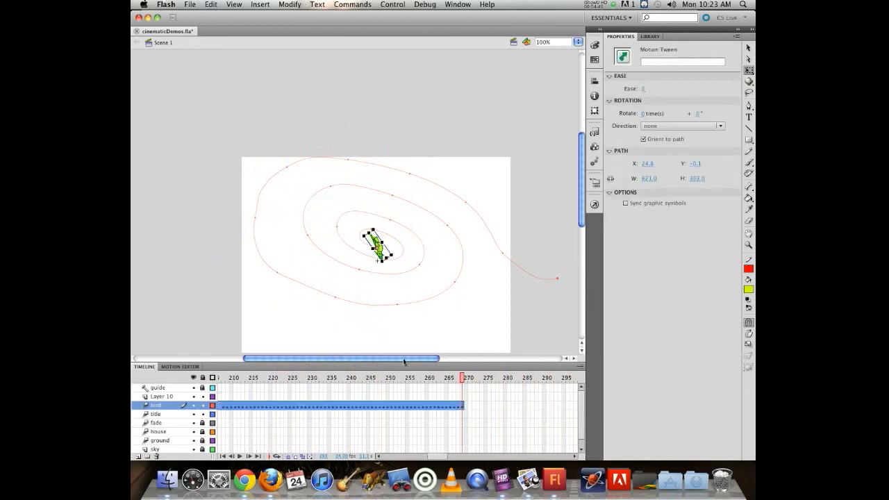
Enlarge the timeline area to show all layers and save the file
{"action": "left_click_drag", "start_coordinate": [266, 363], "coordinate": [271, 265]}
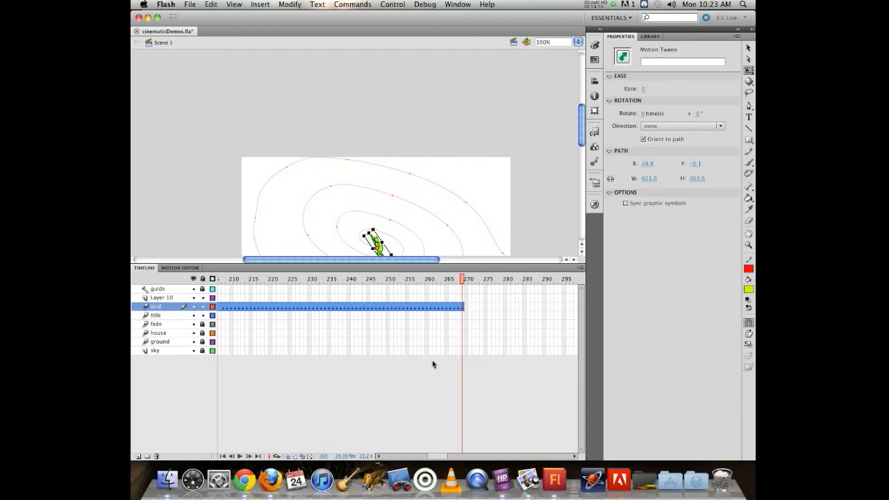
{"action": "mouse_move", "coordinate": [436, 456]}
{"action": "left_mouse_down"}
{"action": "mouse_move", "coordinate": [414, 452]}
{"action": "mouse_move", "coordinate": [430, 451]}
{"action": "left_mouse_up"}
{"action": "key", "text": "super+s"}
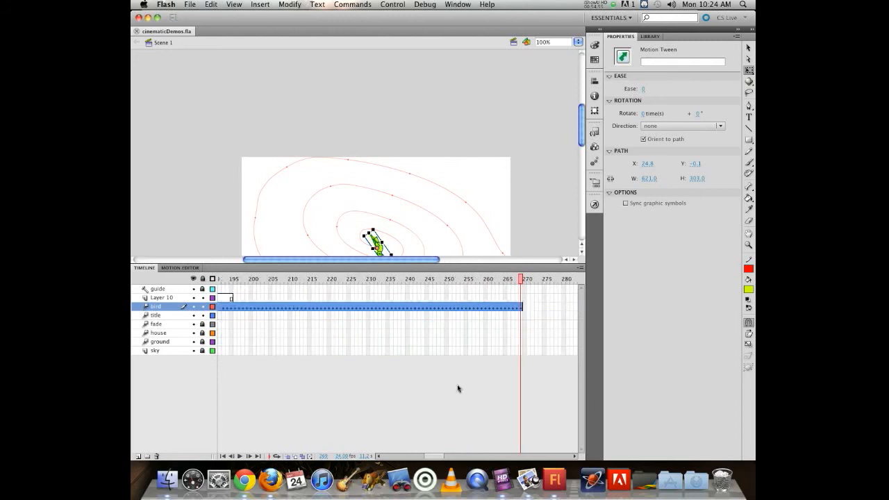
Extend the house, ground and sky layers to frame 269
{"action": "left_click_drag", "start_coordinate": [520, 353], "coordinate": [521, 340]}
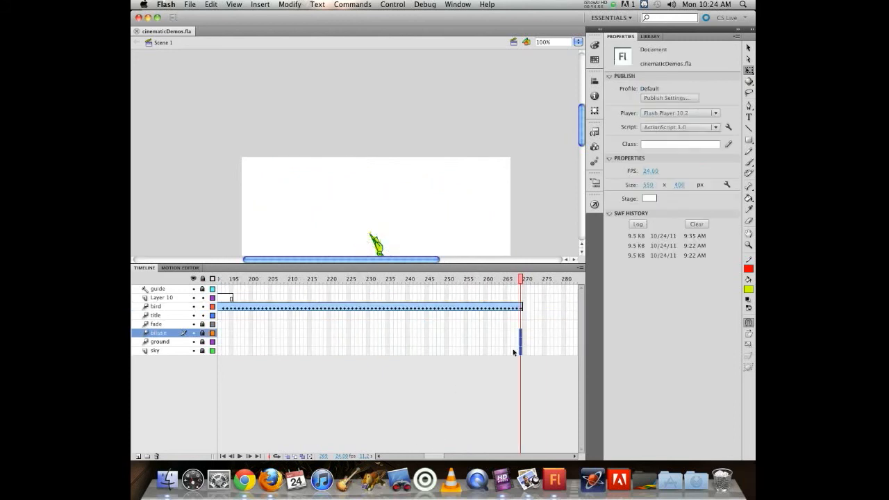
{"action": "key", "text": "F5"}
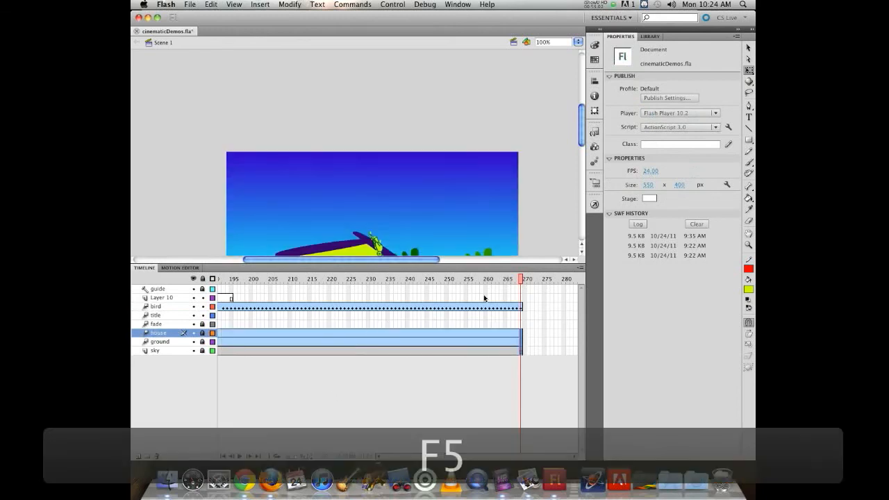
{"action": "left_click_drag", "start_coordinate": [521, 280], "coordinate": [499, 263]}
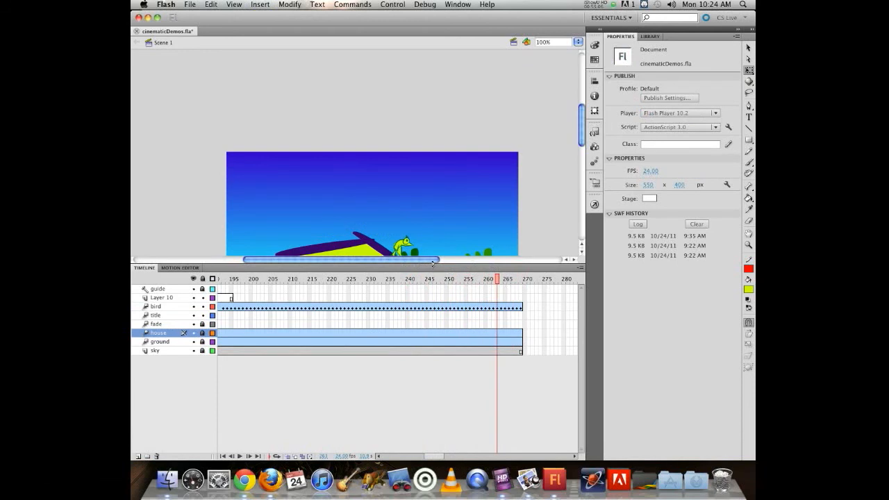
Move the bird's whole spiral motion path down to X -11.2, Y 114.0, so it centres on the house's window
{"action": "mouse_move", "coordinate": [431, 263]}
{"action": "left_mouse_down"}
{"action": "mouse_move", "coordinate": [440, 263]}
{"action": "mouse_move", "coordinate": [425, 263]}
{"action": "left_mouse_up"}
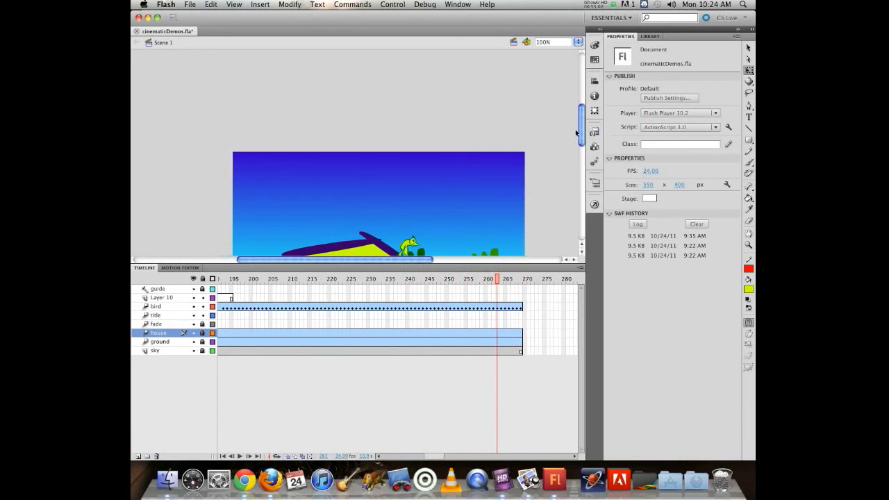
{"action": "left_click_drag", "start_coordinate": [575, 132], "coordinate": [575, 157]}
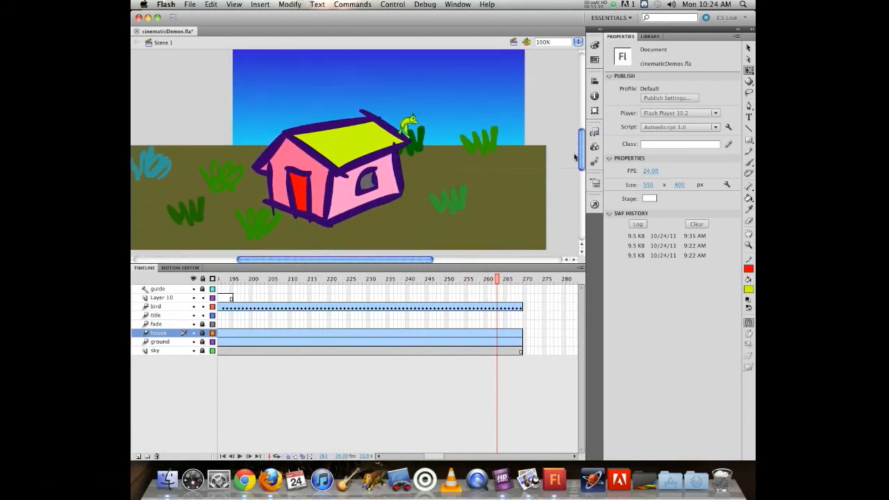
{"action": "left_click_drag", "start_coordinate": [498, 281], "coordinate": [523, 280]}
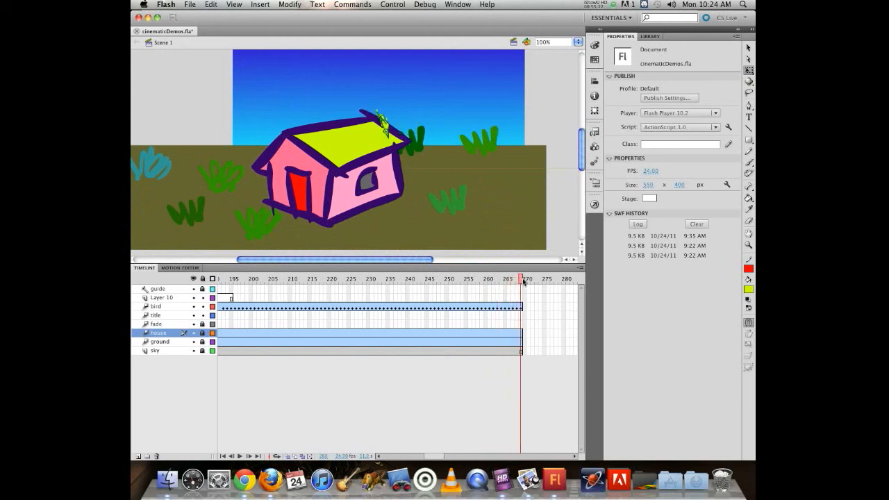
{"action": "left_click", "coordinate": [509, 306]}
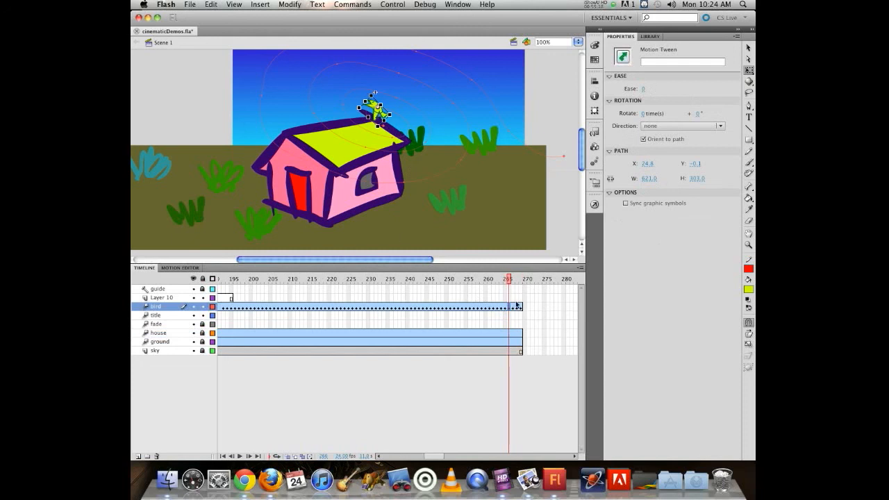
{"action": "left_click", "coordinate": [497, 310]}
{"action": "key", "text": "v"}
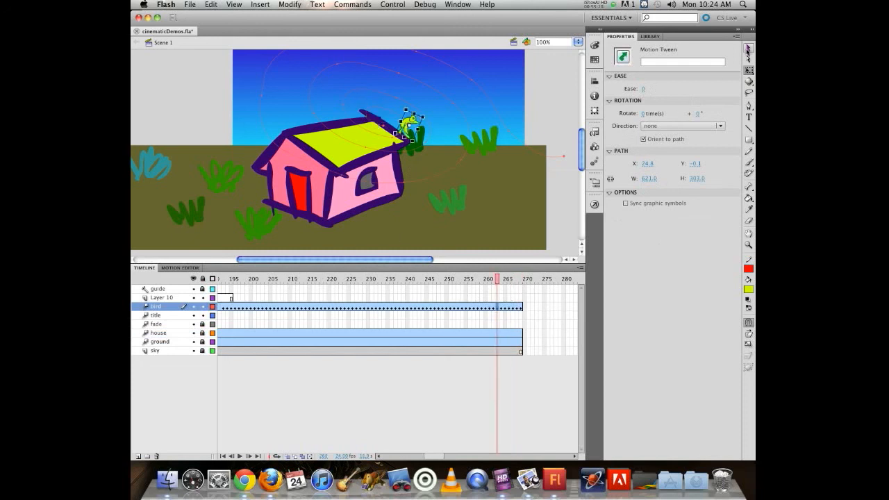
{"action": "left_click", "coordinate": [444, 308]}
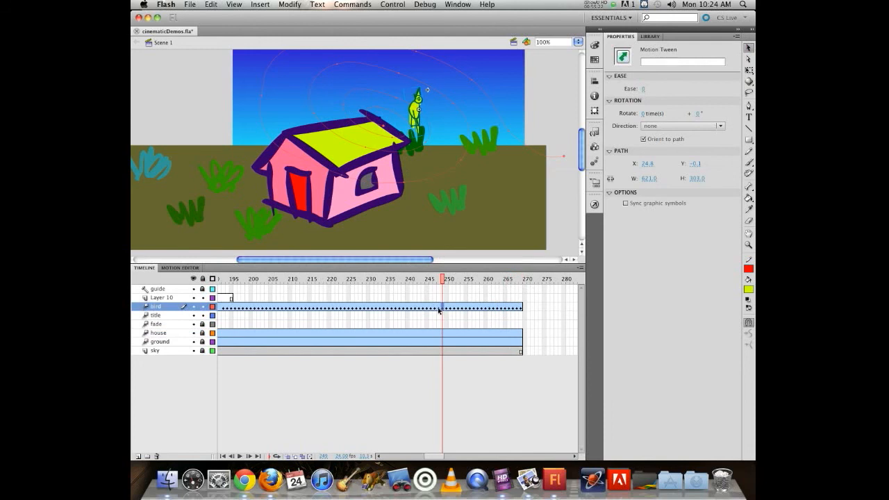
{"action": "left_click", "coordinate": [439, 309]}
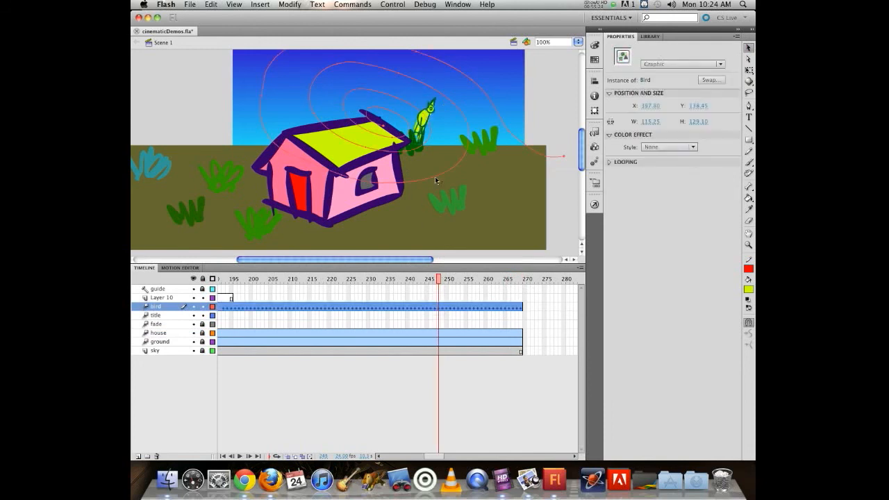
{"action": "left_click_drag", "start_coordinate": [435, 176], "coordinate": [418, 232]}
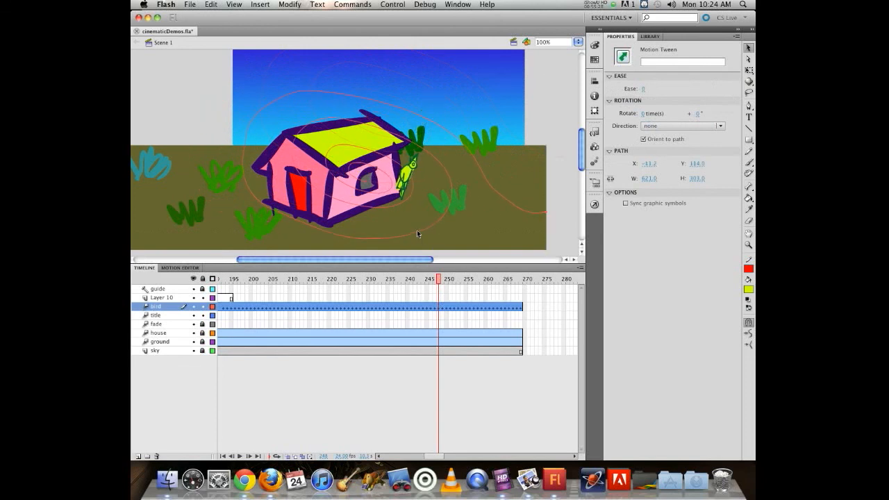
{"action": "left_click_drag", "start_coordinate": [439, 279], "coordinate": [368, 279]}
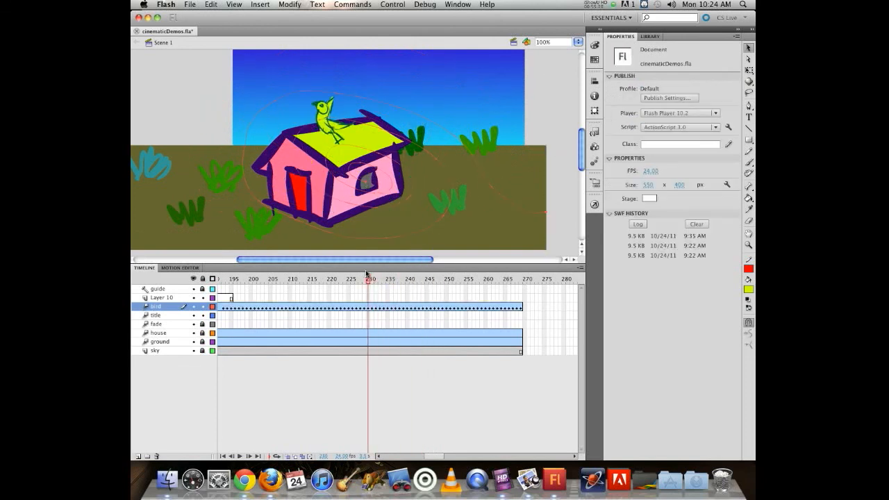
{"action": "left_click", "coordinate": [221, 305]}
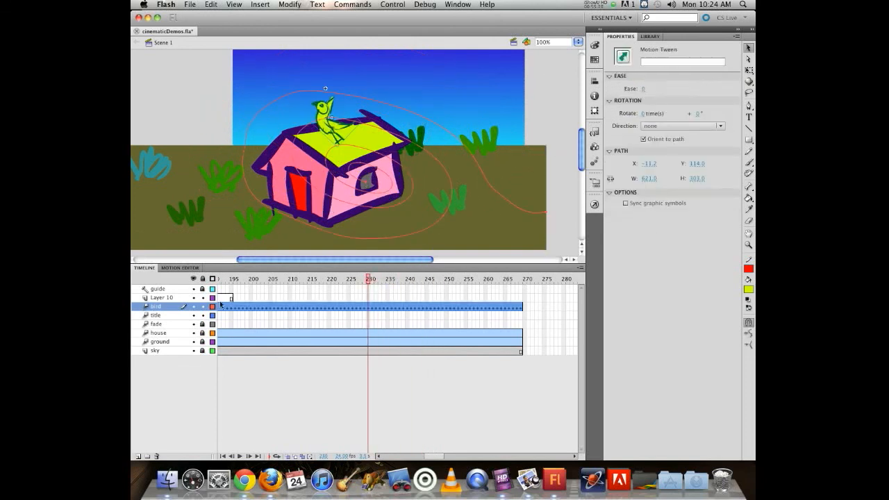
Extend the guide layer to frame 269
{"action": "left_click", "coordinate": [520, 292]}
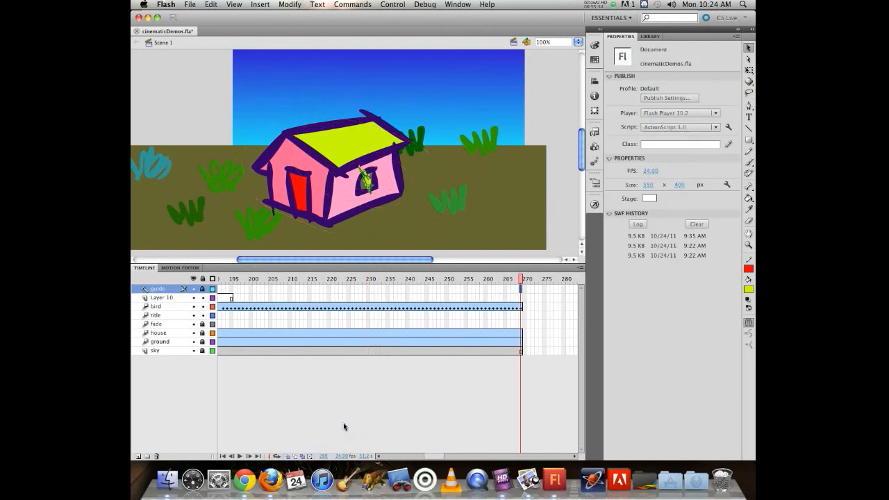
{"action": "key", "text": "F5"}
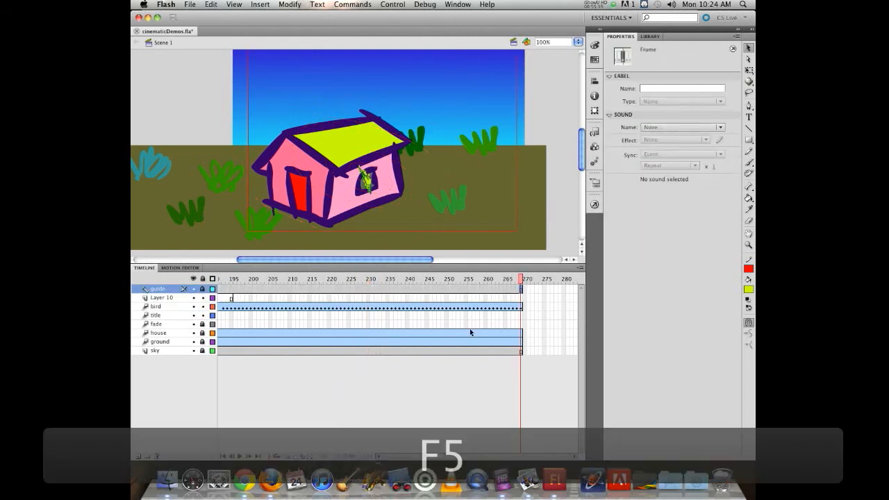
{"action": "mouse_move", "coordinate": [520, 278]}
{"action": "left_mouse_down"}
{"action": "mouse_move", "coordinate": [363, 272]}
{"action": "mouse_move", "coordinate": [502, 261]}
{"action": "mouse_move", "coordinate": [310, 254]}
{"action": "mouse_move", "coordinate": [517, 246]}
{"action": "mouse_move", "coordinate": [370, 254]}
{"action": "mouse_move", "coordinate": [459, 261]}
{"action": "mouse_move", "coordinate": [500, 253]}
{"action": "mouse_move", "coordinate": [348, 252]}
{"action": "mouse_move", "coordinate": [517, 270]}
{"action": "mouse_move", "coordinate": [359, 270]}
{"action": "mouse_move", "coordinate": [531, 268]}
{"action": "left_mouse_up"}
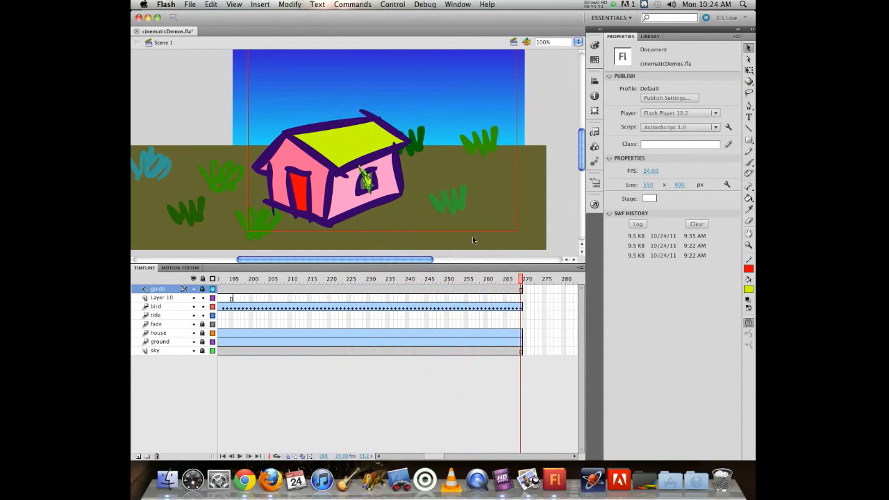
Insert a keyframe at frame 269 in the house layer's motion tween
{"action": "left_click", "coordinate": [520, 334]}
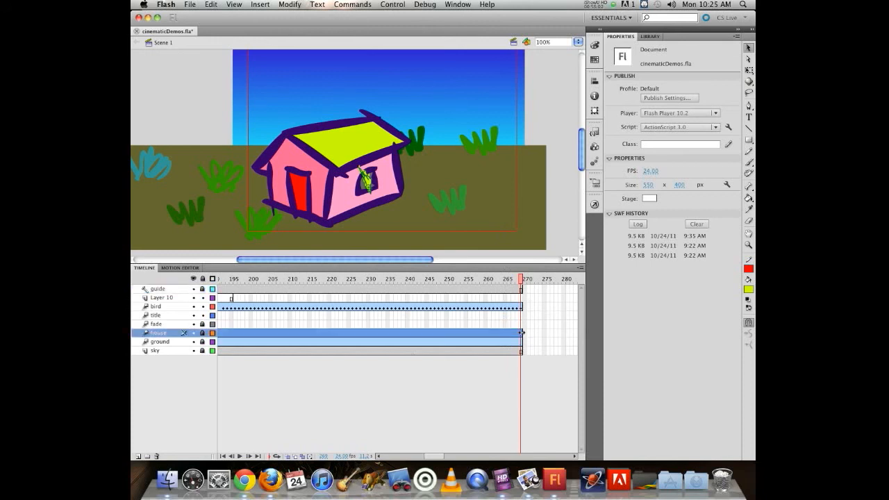
{"action": "key", "text": "F6"}
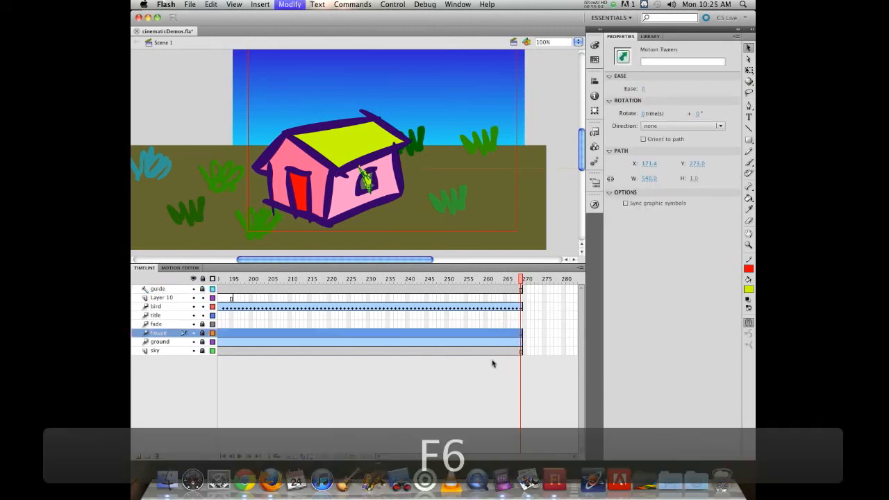
Insert a keyframe at frame 269 in the ground layer's motion tween
{"action": "left_click", "coordinate": [521, 343]}
{"action": "key", "text": "F6"}
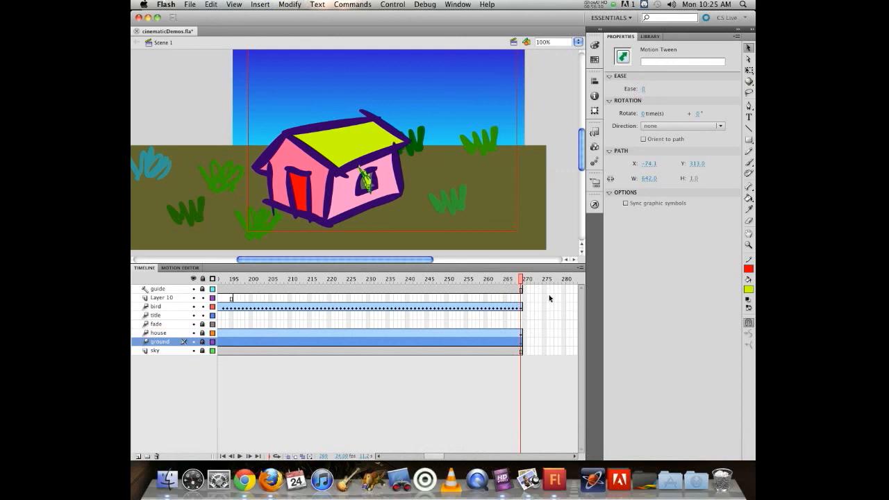
Insert keyframes at frame 295 in the house and ground layers and extend the sky layer to frame 295
{"action": "left_click_drag", "start_coordinate": [431, 456], "coordinate": [444, 456]}
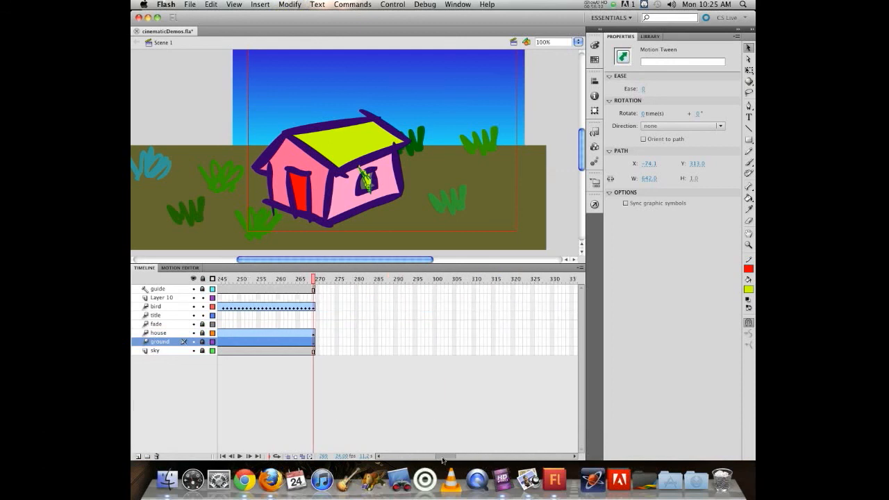
{"action": "left_click", "coordinate": [414, 336]}
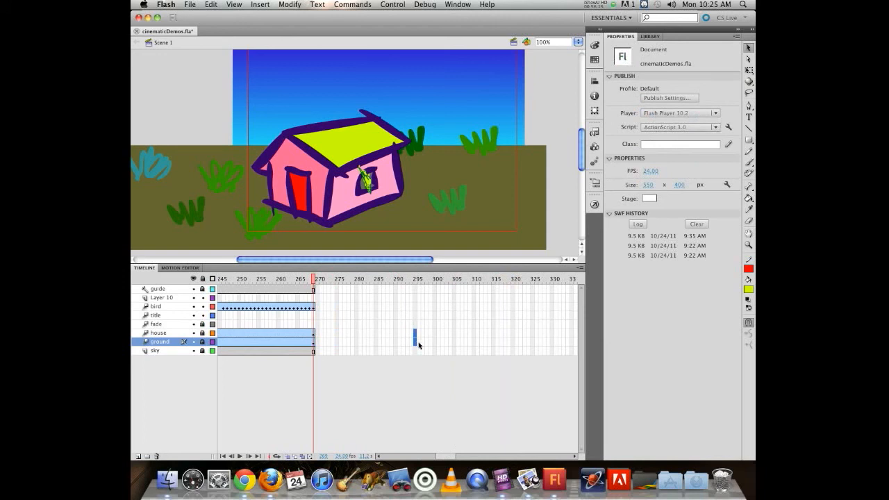
{"action": "key", "text": "F6"}
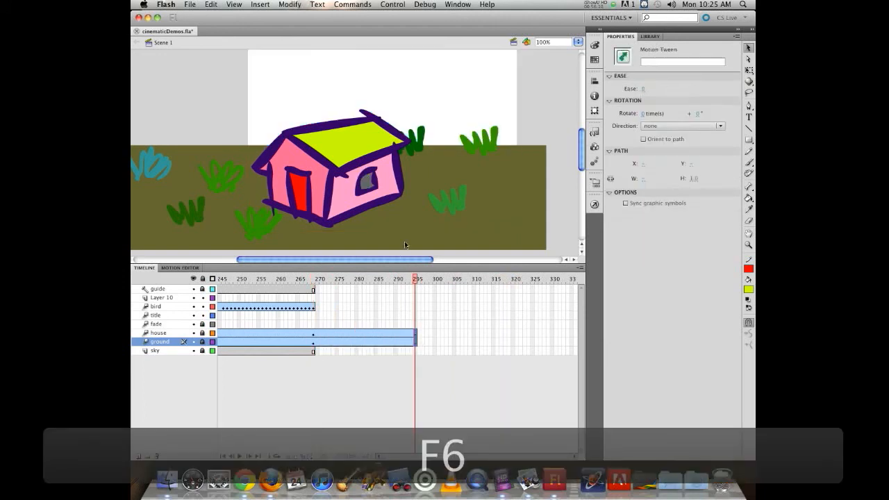
{"action": "left_click", "coordinate": [415, 350]}
{"action": "key", "text": "F5"}
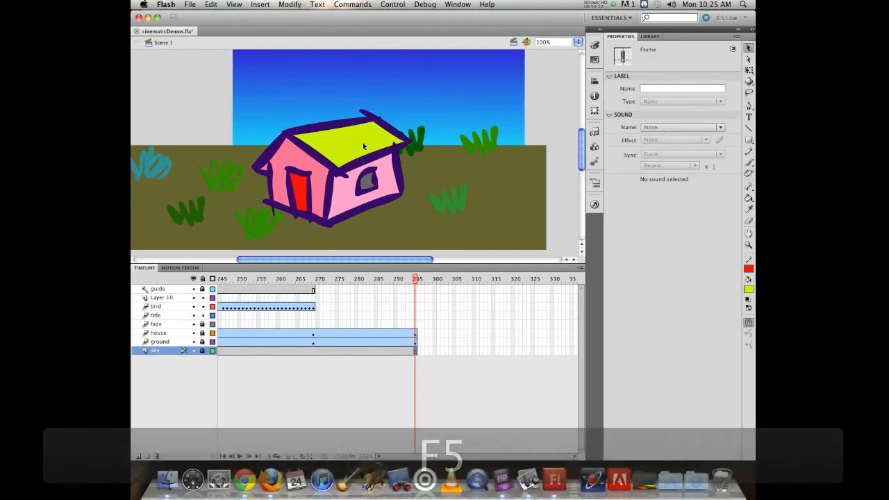
Leave only the house and ground layers unlocked and select both the house and the ground on the stage
{"action": "left_click", "coordinate": [402, 184]}
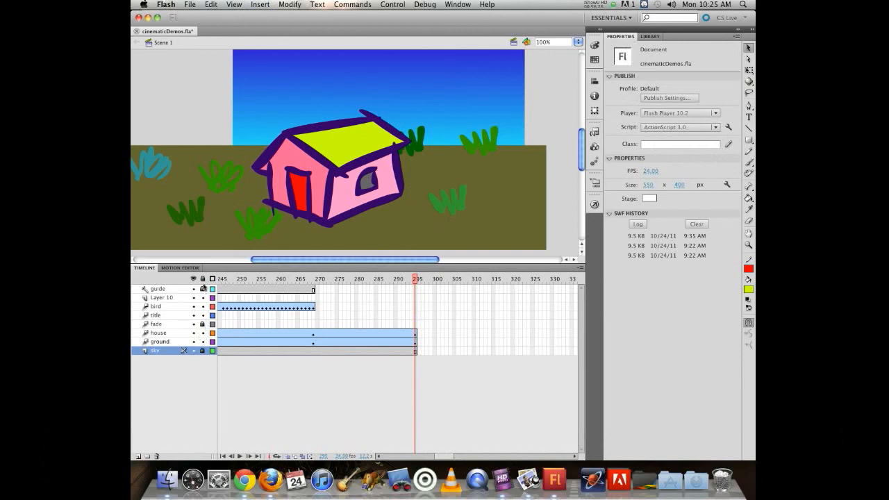
{"action": "left_click_drag", "start_coordinate": [202, 297], "coordinate": [202, 316]}
{"action": "left_click", "coordinate": [350, 169]}
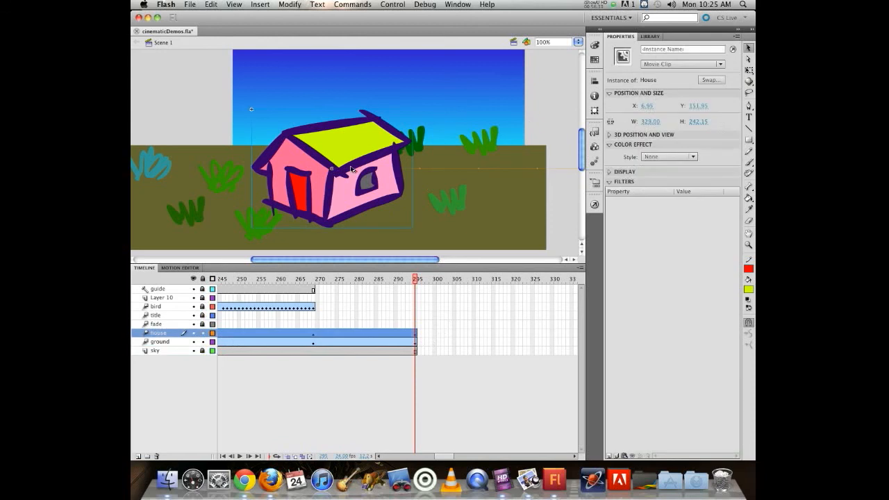
{"action": "left_click", "coordinate": [436, 222]}
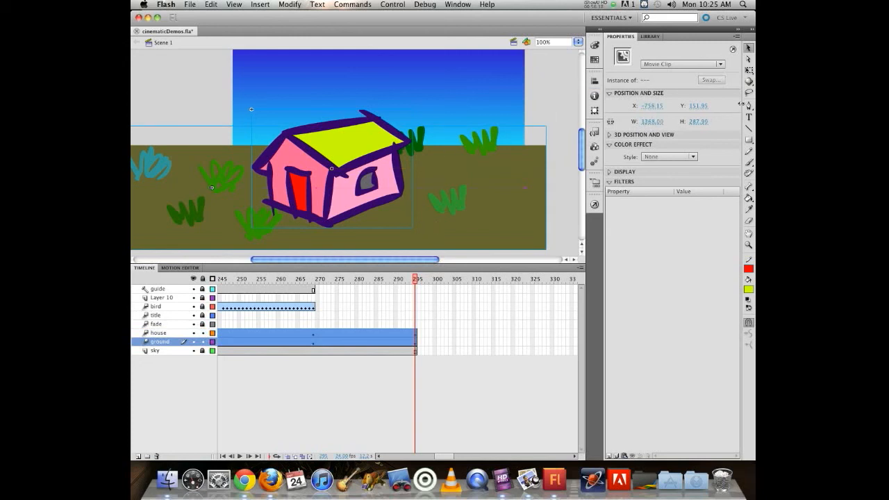
Enlarge the house and ground together with Free Transform at frame 295, shifting them so the house stays over the stage
{"action": "left_click", "coordinate": [748, 70]}
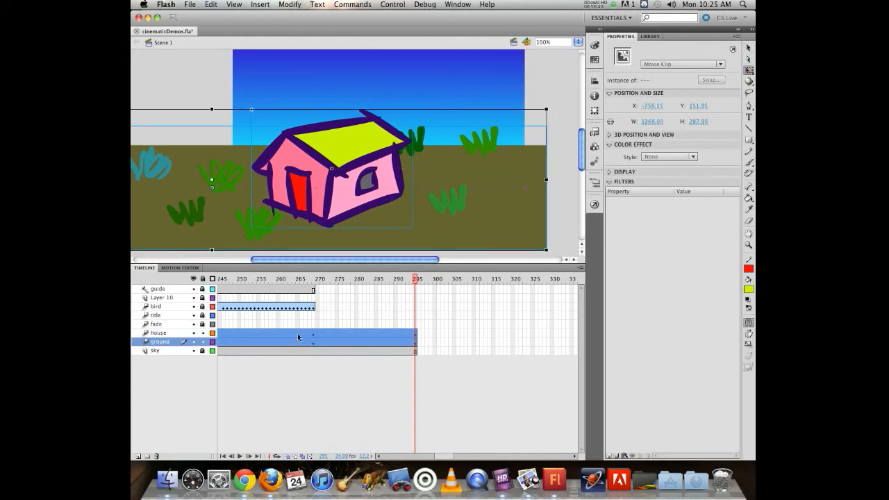
{"action": "key", "text": "super+minus"}
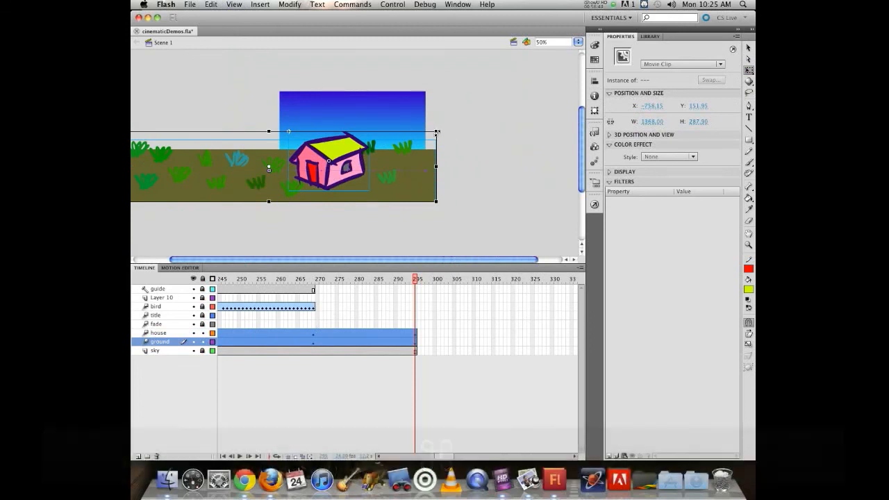
{"action": "left_click_drag", "start_coordinate": [436, 131], "coordinate": [583, 82]}
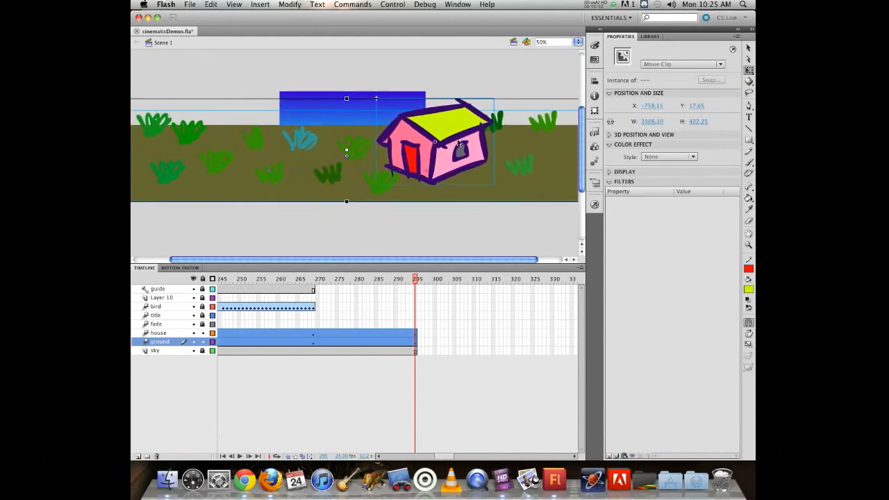
{"action": "left_click_drag", "start_coordinate": [440, 154], "coordinate": [367, 147]}
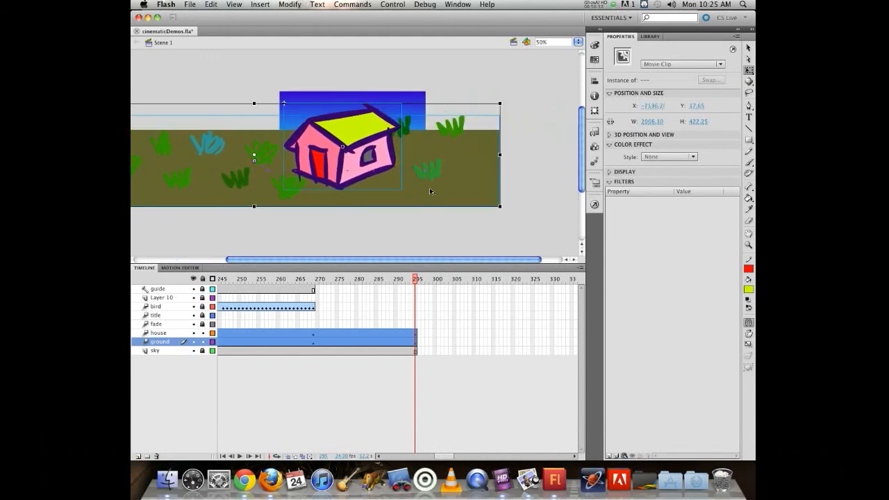
{"action": "left_click_drag", "start_coordinate": [498, 103], "coordinate": [569, 89]}
{"action": "left_click_drag", "start_coordinate": [502, 148], "coordinate": [457, 146]}
{"action": "mouse_move", "coordinate": [414, 282]}
{"action": "left_mouse_down"}
{"action": "mouse_move", "coordinate": [304, 278]}
{"action": "mouse_move", "coordinate": [415, 272]}
{"action": "left_mouse_up"}
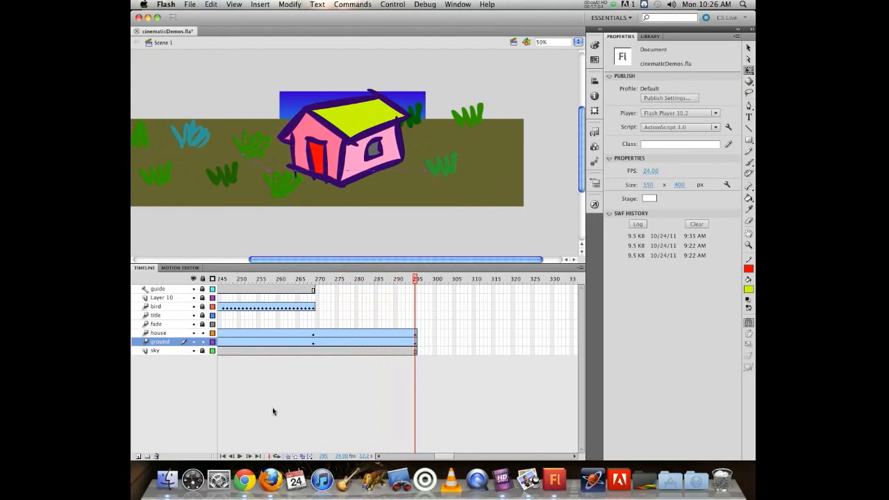
Duplicate the fade layer's fade-out tween from frames 140 to 165 further along the same layer
{"action": "left_click_drag", "start_coordinate": [444, 456], "coordinate": [419, 452]}
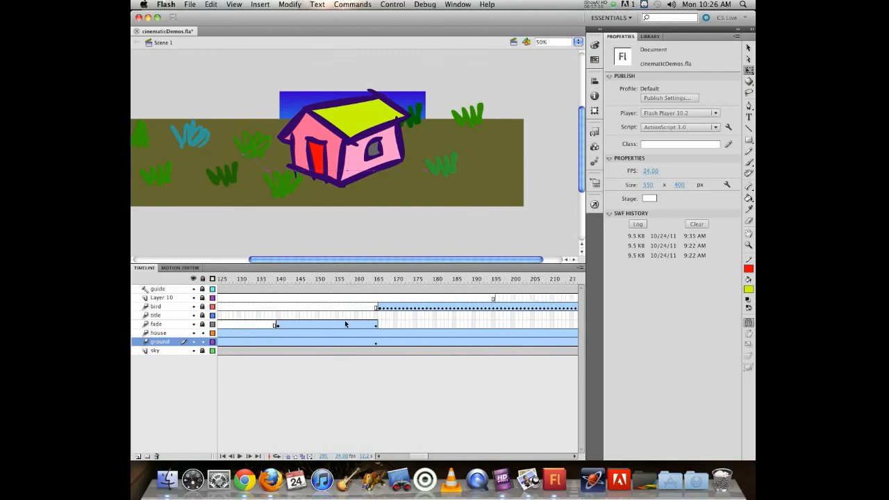
{"action": "left_click", "coordinate": [286, 325]}
{"action": "left_click", "coordinate": [291, 326]}
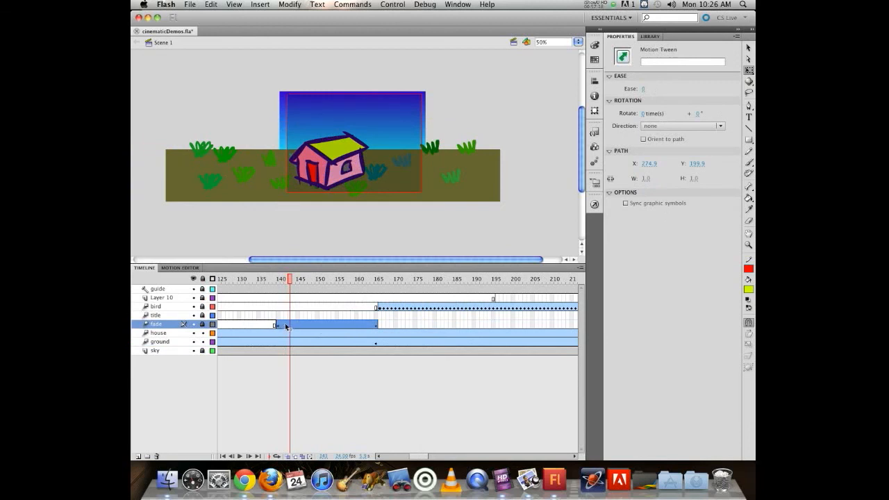
{"action": "left_click_drag", "start_coordinate": [286, 325], "coordinate": [421, 325]}
{"action": "left_click", "coordinate": [419, 325]}
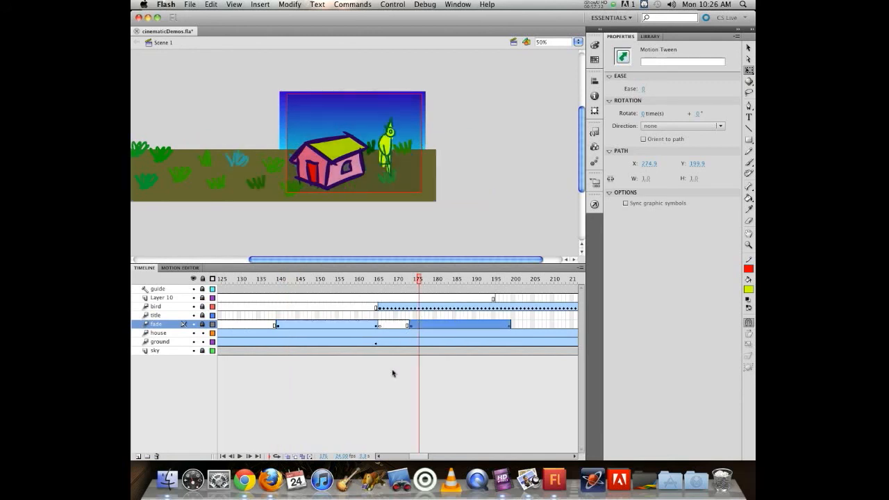
Move the copied fade-out tween to frames 270 to 295, so it spans the house's closing zoom
{"action": "left_click_drag", "start_coordinate": [415, 460], "coordinate": [424, 460]}
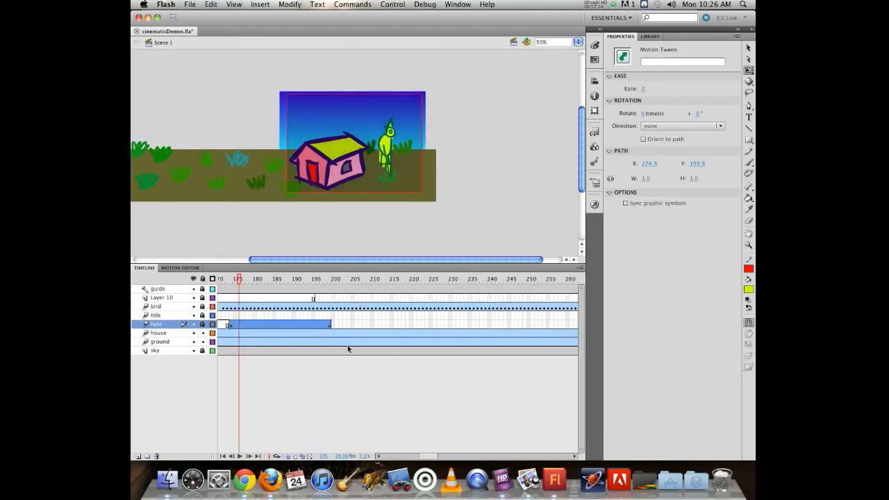
{"action": "left_click", "coordinate": [282, 326]}
{"action": "left_click_drag", "start_coordinate": [283, 325], "coordinate": [506, 325]}
{"action": "left_click_drag", "start_coordinate": [494, 279], "coordinate": [458, 287]}
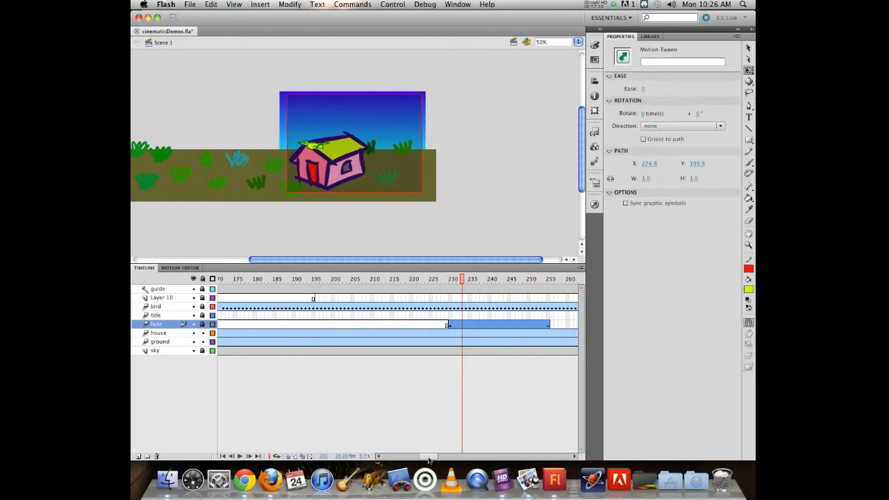
{"action": "left_click_drag", "start_coordinate": [428, 460], "coordinate": [441, 460]}
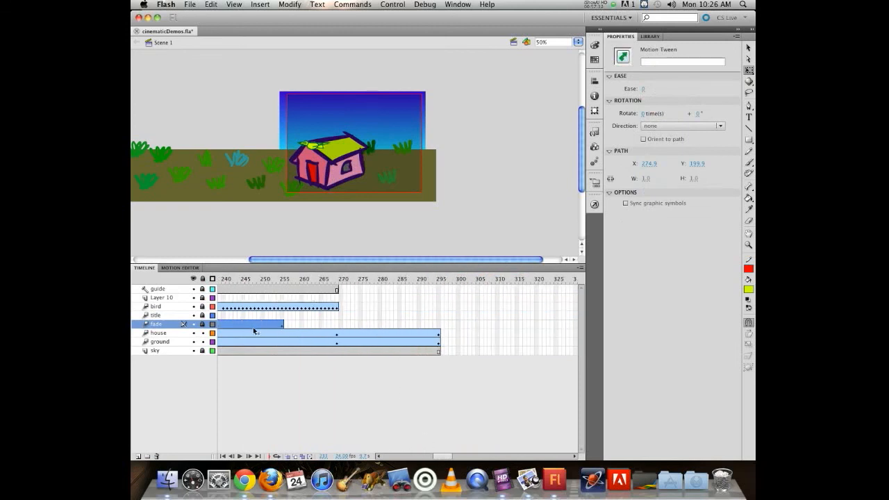
{"action": "left_click_drag", "start_coordinate": [254, 326], "coordinate": [410, 325]}
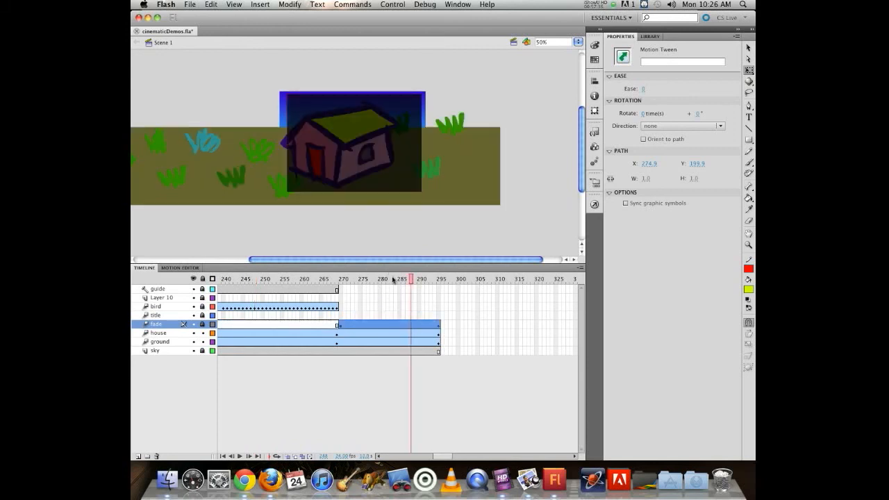
{"action": "left_click_drag", "start_coordinate": [395, 279], "coordinate": [440, 291]}
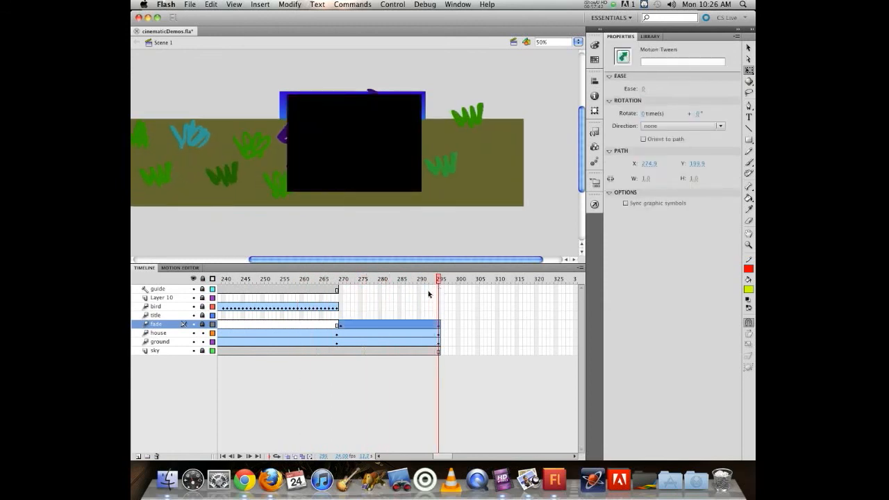
Extend the fade layer to frame 325 so the black screen holds at the end
{"action": "left_click", "coordinate": [535, 323]}
{"action": "left_click", "coordinate": [556, 324]}
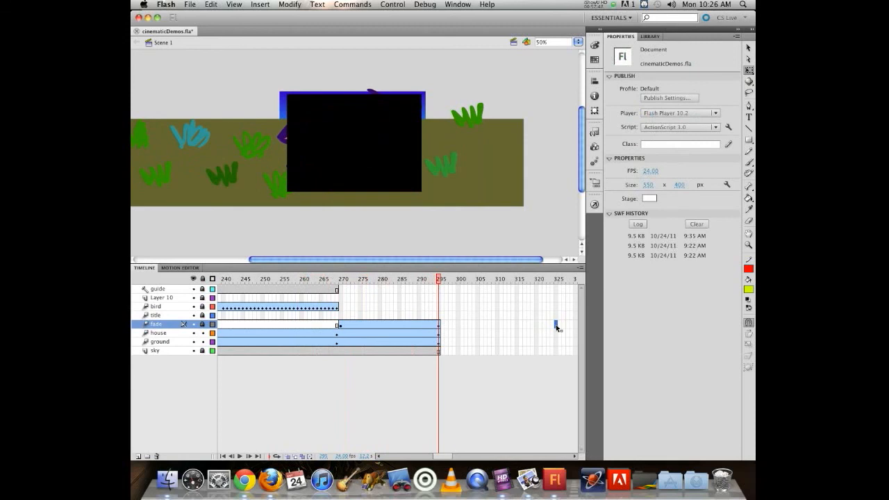
{"action": "key", "text": "F5"}
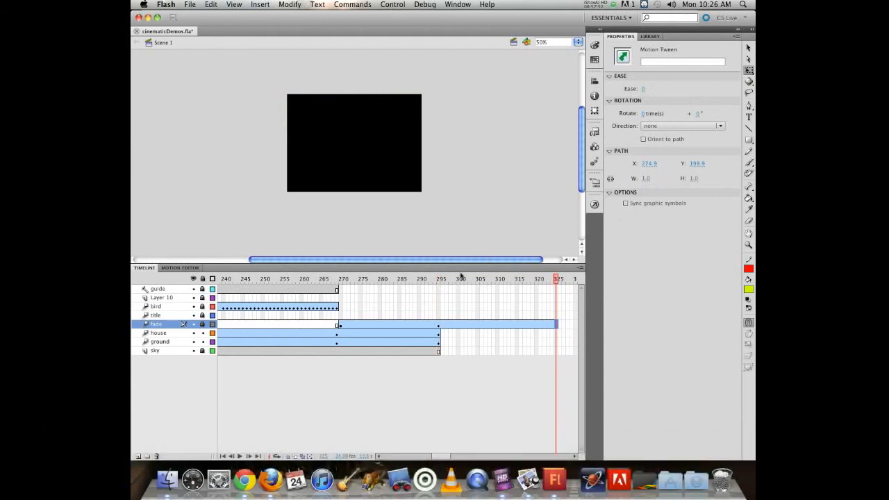
Play the animation through as a test movie and save the file
{"action": "key", "text": "Return"}
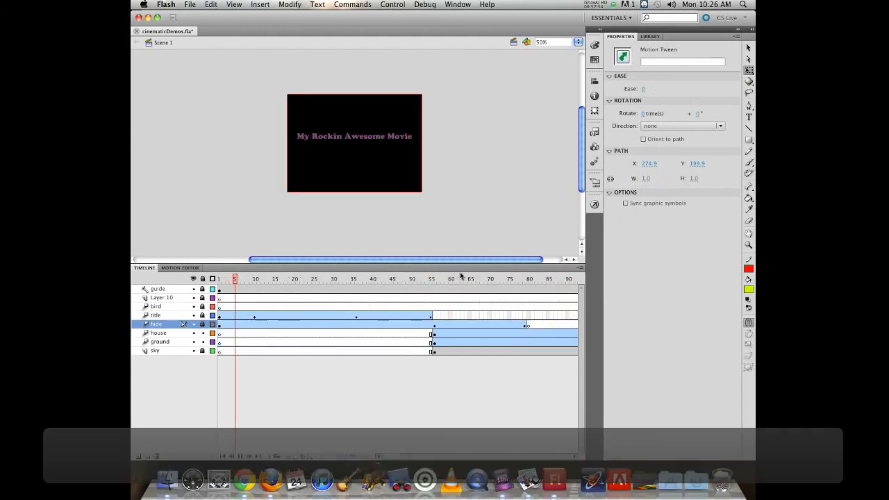
{"action": "key", "text": "super+Return"}
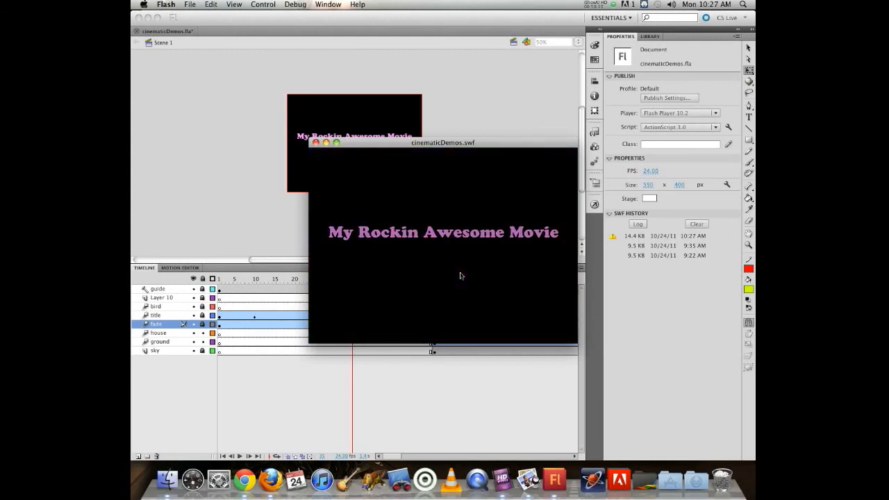
{"action": "key", "text": "super+w"}
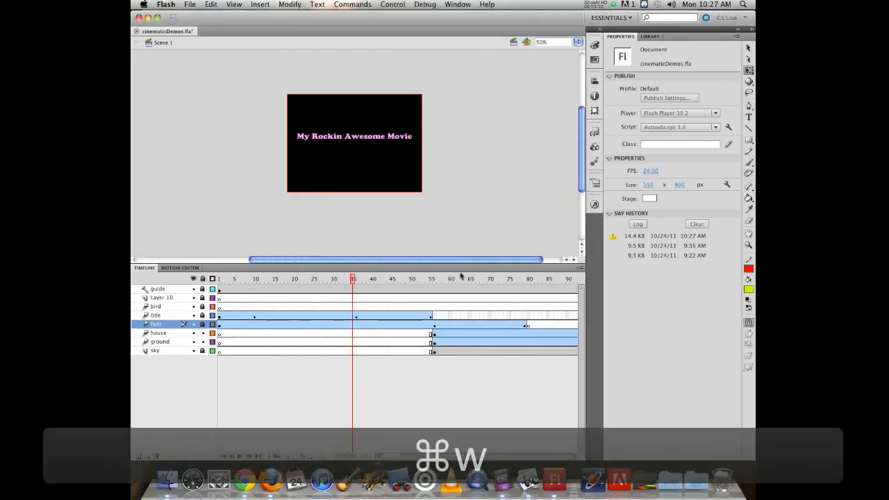
{"action": "key", "text": "super+s"}
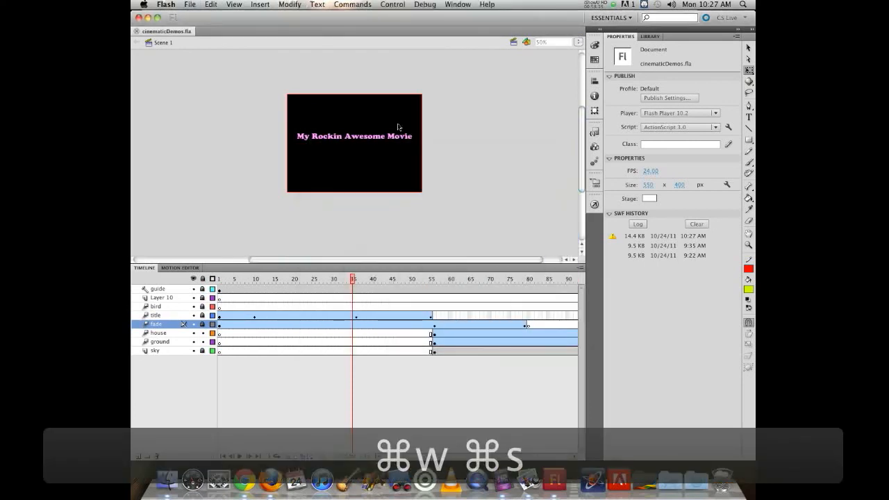